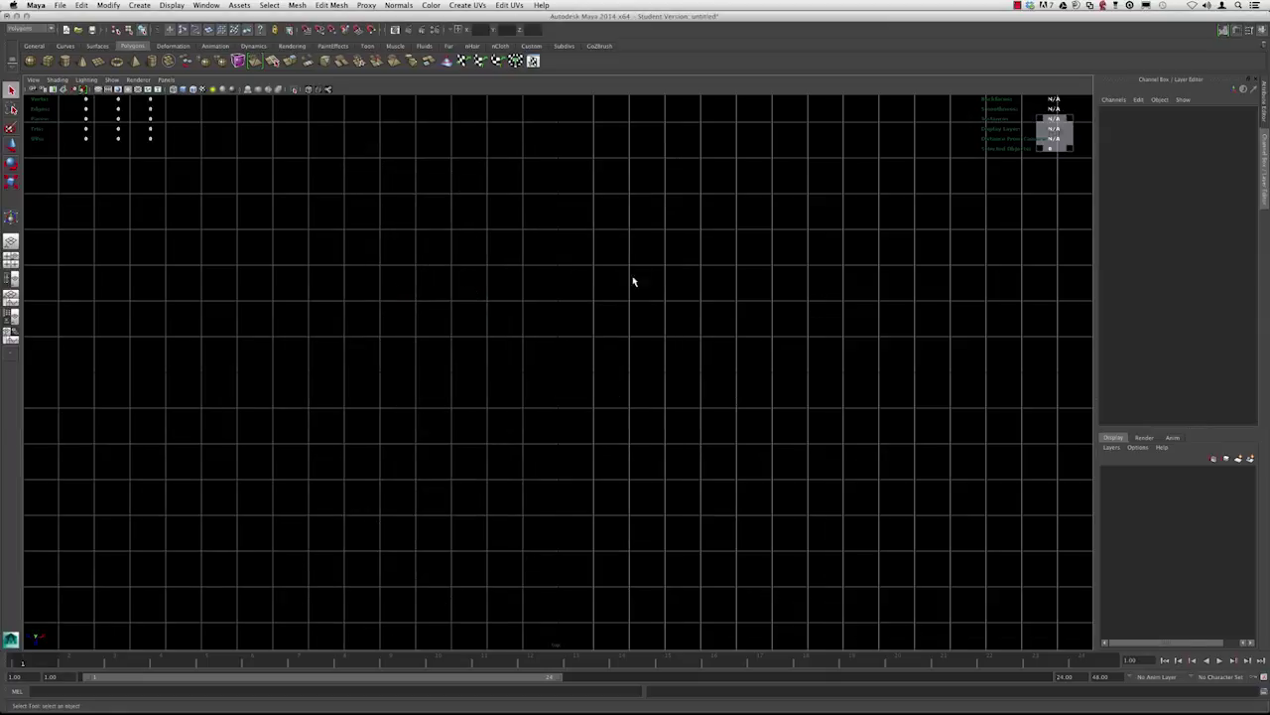
- Draw an eight-point CV curve in the top view that rises steeply, flattens, rises again and levels off
{"action": "right_click_drag", "start_coordinate": [487, 283], "coordinate": [437, 269], "text": "alt"}
{"action": "middle_click_drag", "start_coordinate": [437, 269], "coordinate": [447, 305], "text": "alt"}
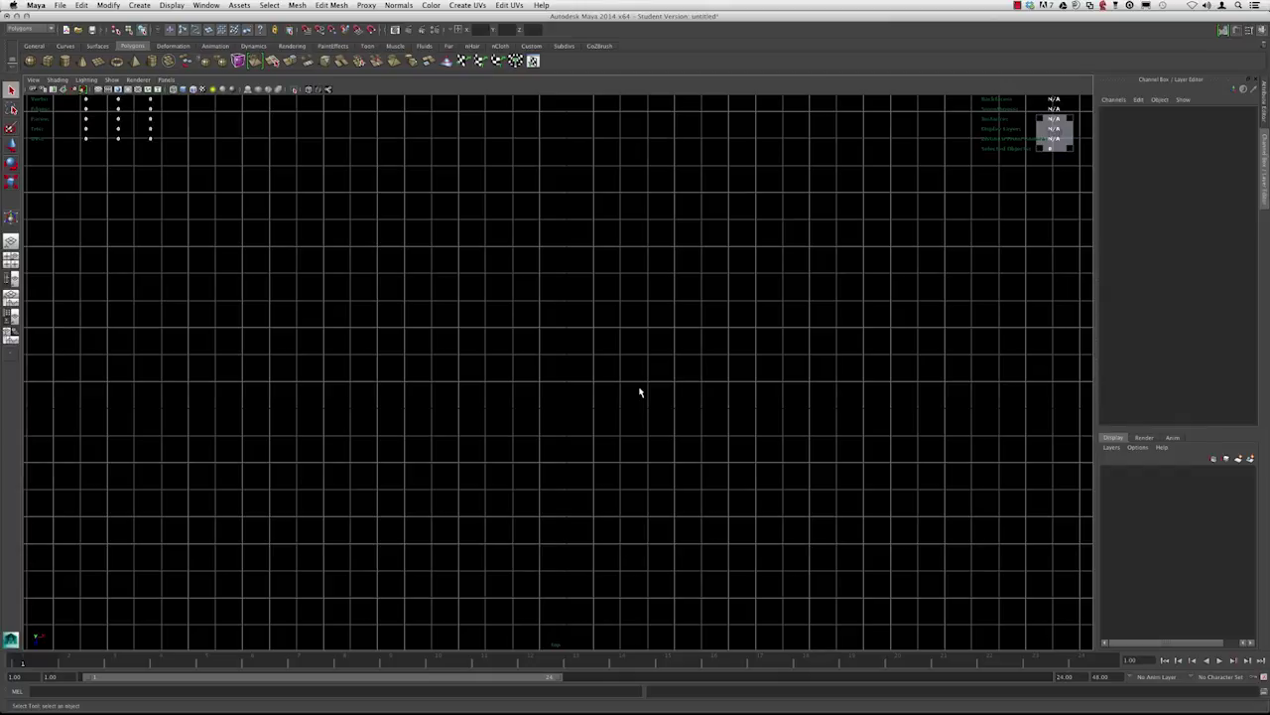
{"action": "right_click_drag", "start_coordinate": [650, 366], "coordinate": [563, 341], "text": "alt"}
{"action": "middle_click_drag", "start_coordinate": [562, 340], "coordinate": [544, 393], "text": "alt"}
{"action": "left_click", "coordinate": [138, 5]}
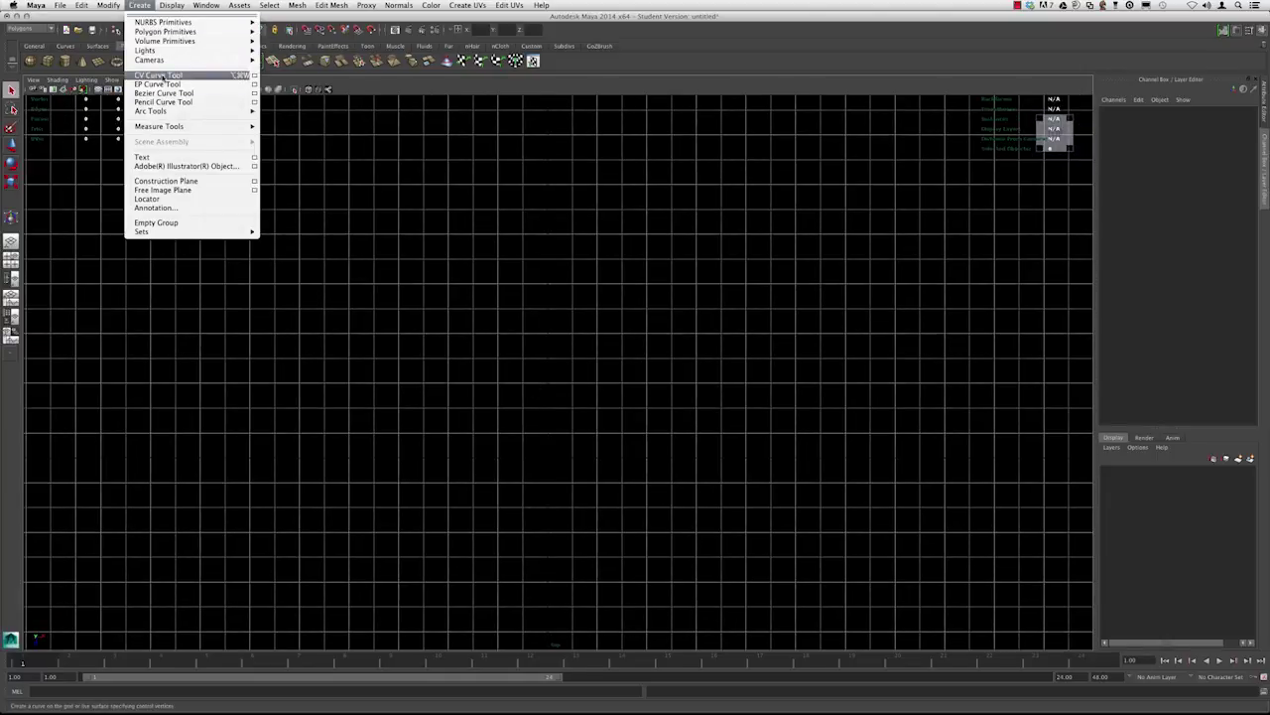
{"action": "left_click", "coordinate": [163, 77]}
{"action": "middle_click_drag", "start_coordinate": [561, 404], "coordinate": [530, 423], "text": "alt"}
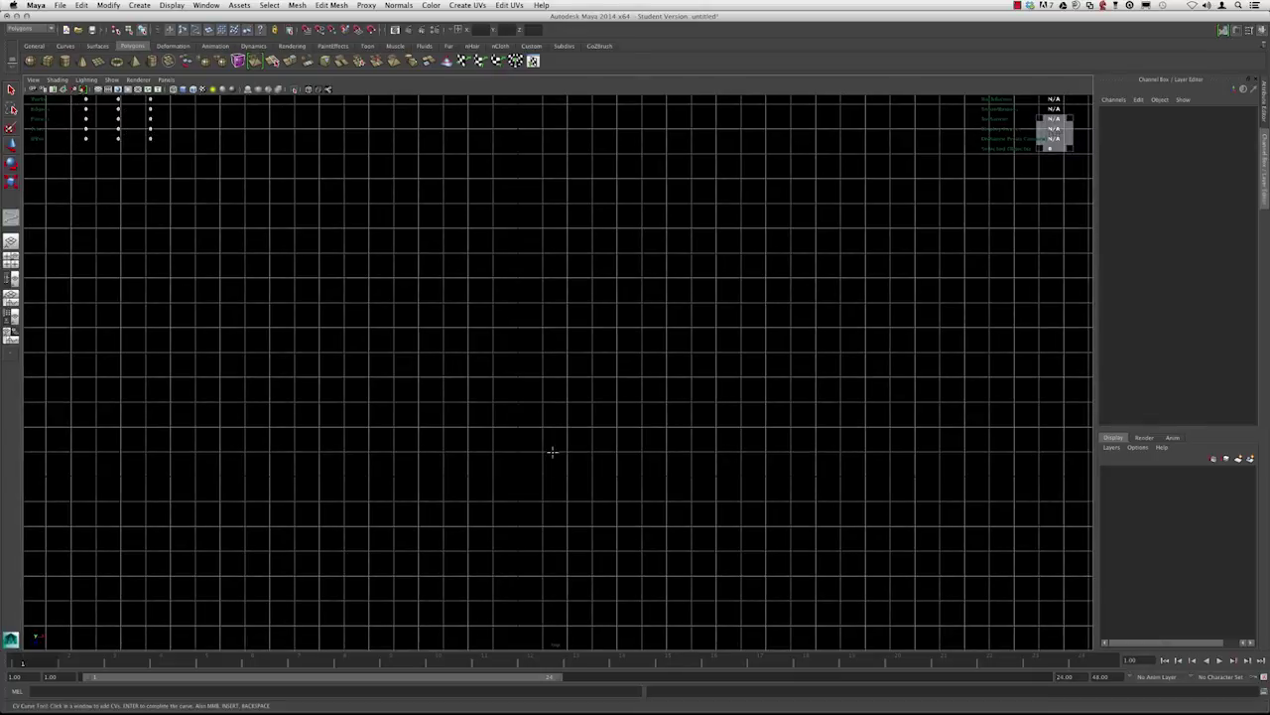
{"action": "left_click", "coordinate": [547, 458]}
{"action": "left_click", "coordinate": [552, 367]}
{"action": "left_click", "coordinate": [603, 338]}
{"action": "left_click", "coordinate": [684, 328]}
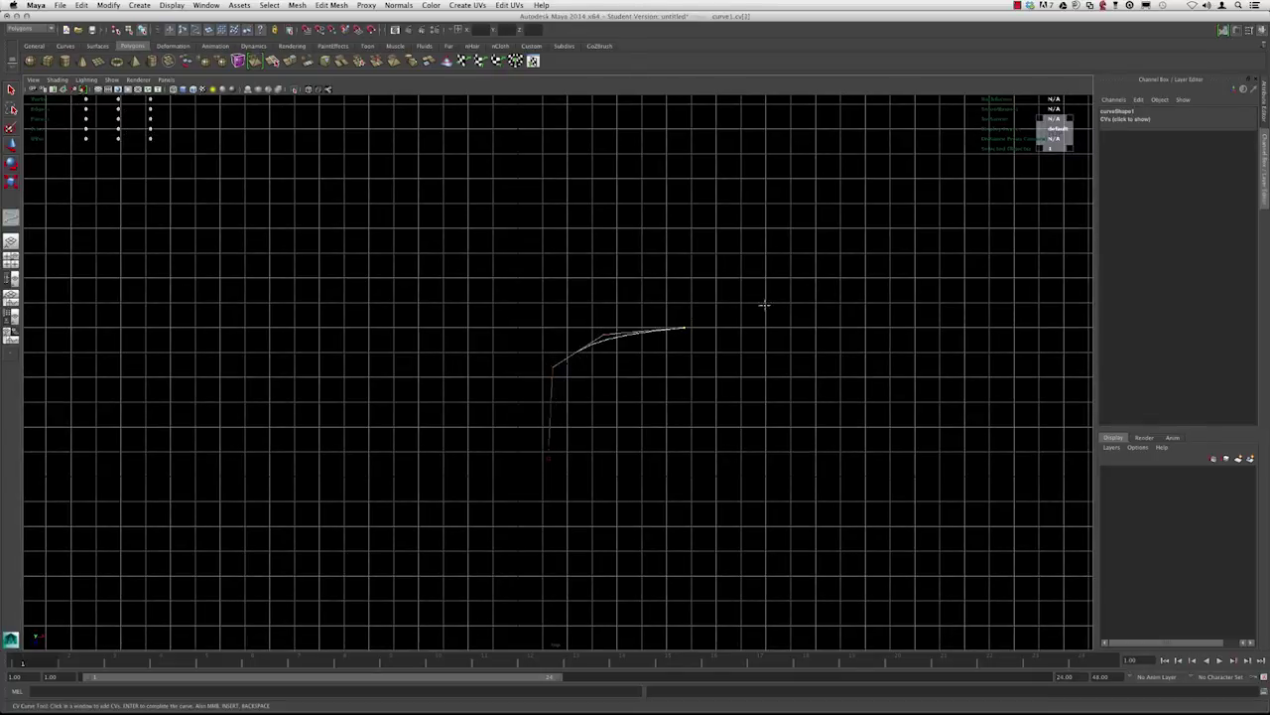
{"action": "right_click_drag", "start_coordinate": [808, 296], "coordinate": [626, 283], "text": "alt"}
{"action": "middle_click_drag", "start_coordinate": [626, 284], "coordinate": [547, 324], "text": "alt"}
{"action": "left_click", "coordinate": [630, 360]}
{"action": "left_click", "coordinate": [652, 291]}
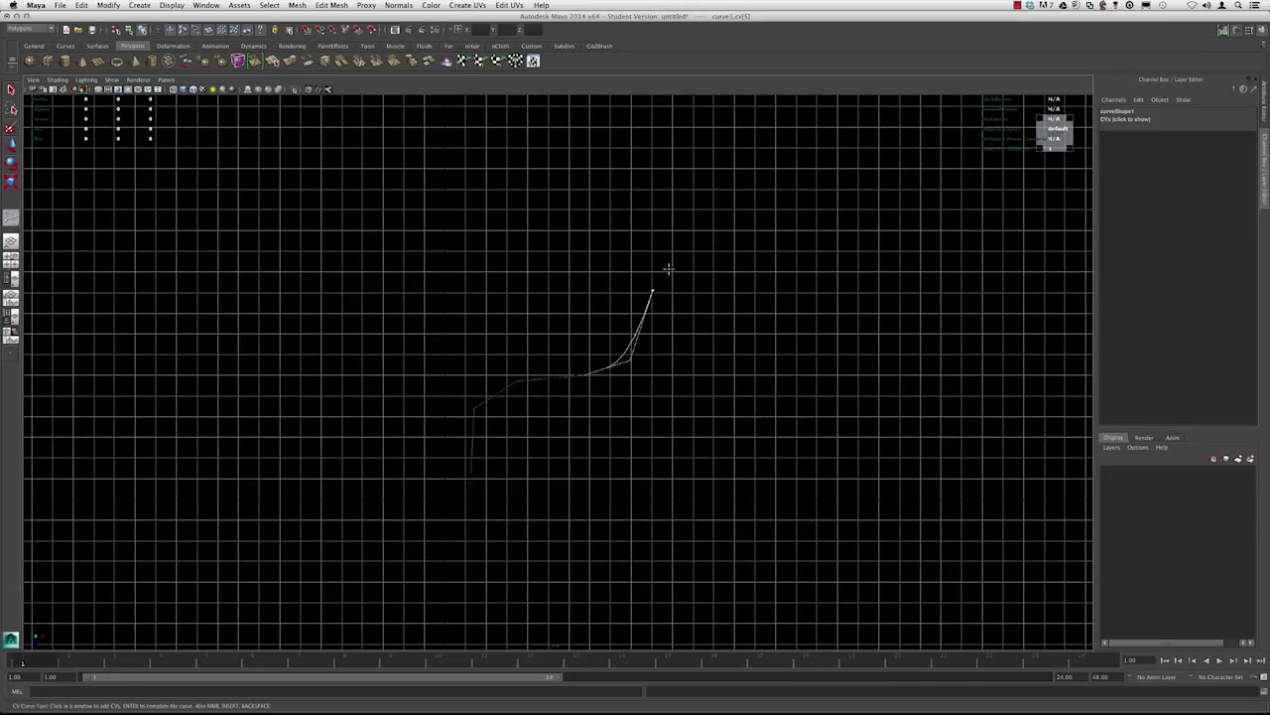
{"action": "left_click", "coordinate": [692, 268]}
{"action": "left_click", "coordinate": [751, 267]}
{"action": "key", "text": "Return"}
- Hide the viewport grid, cycle the background to plain light gray and deselect the curve
{"action": "middle_click_drag", "start_coordinate": [603, 417], "coordinate": [644, 334], "text": "alt"}
{"action": "right_click_drag", "start_coordinate": [613, 400], "coordinate": [635, 385], "text": "alt"}
{"action": "middle_click_drag", "start_coordinate": [555, 369], "coordinate": [595, 368], "text": "alt"}
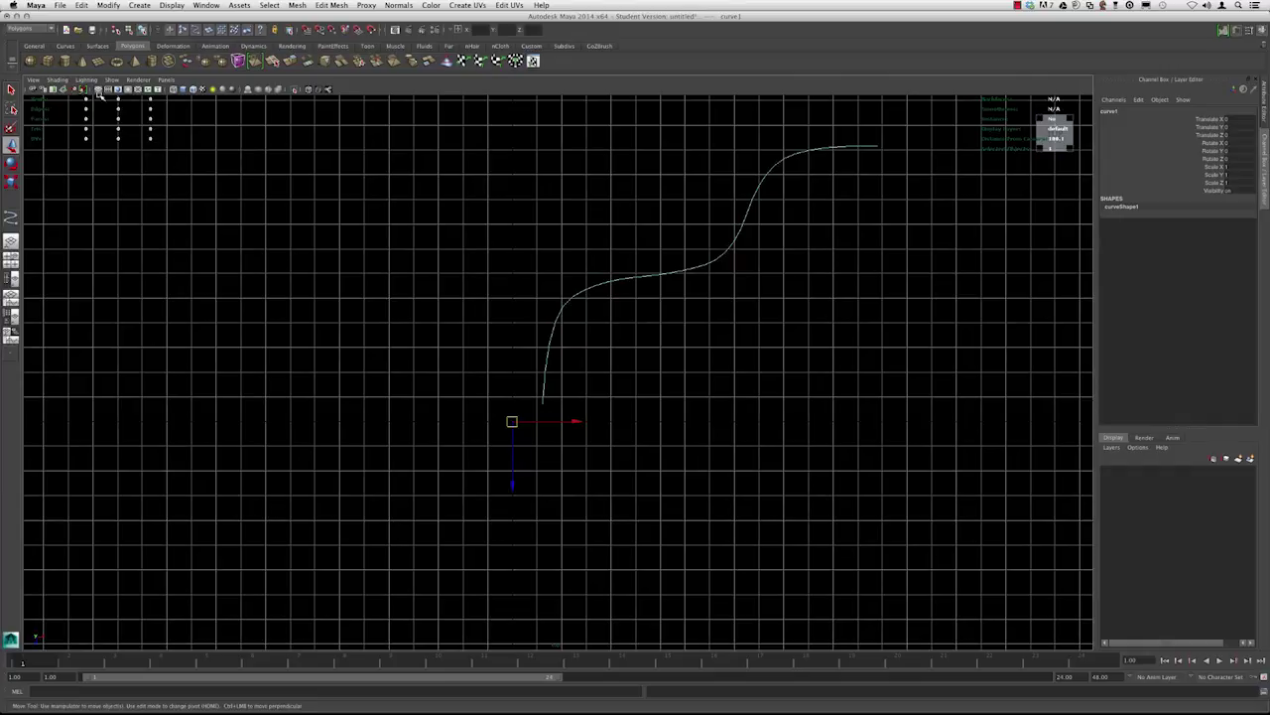
{"action": "left_click", "coordinate": [99, 91]}
{"action": "right_click_drag", "start_coordinate": [521, 351], "coordinate": [450, 340], "text": "alt"}
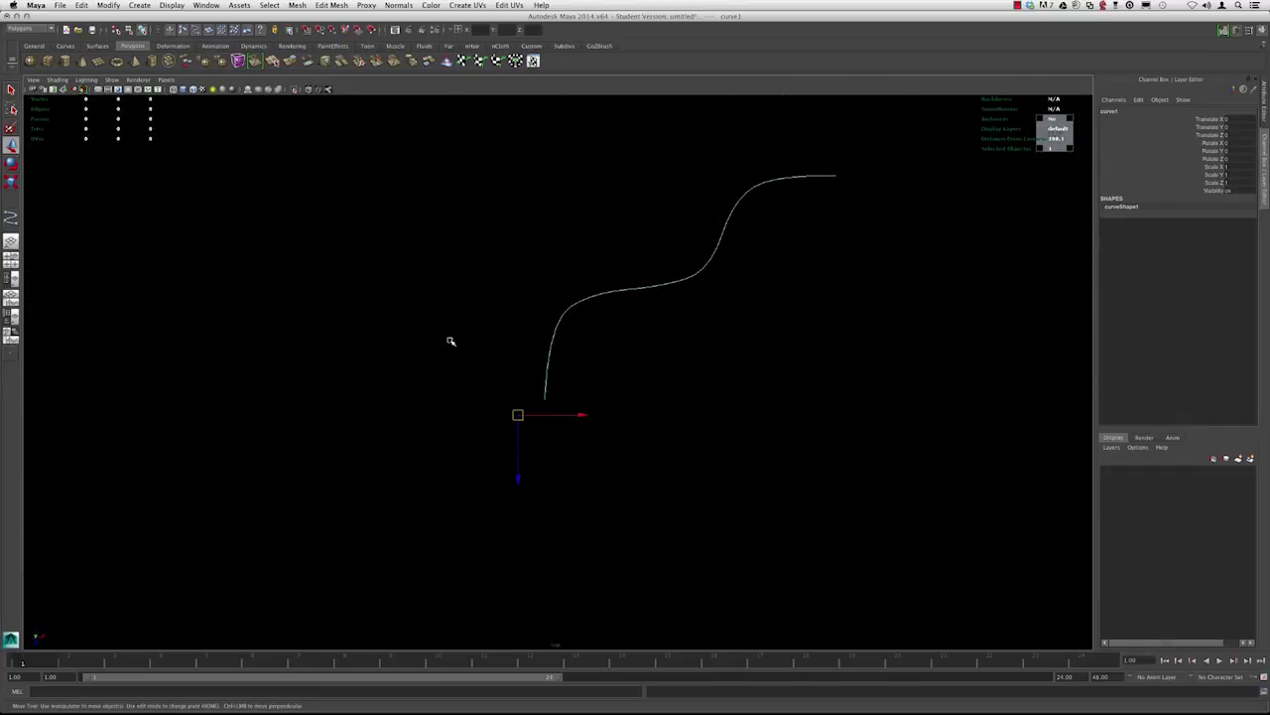
{"action": "key", "text": "alt+b"}
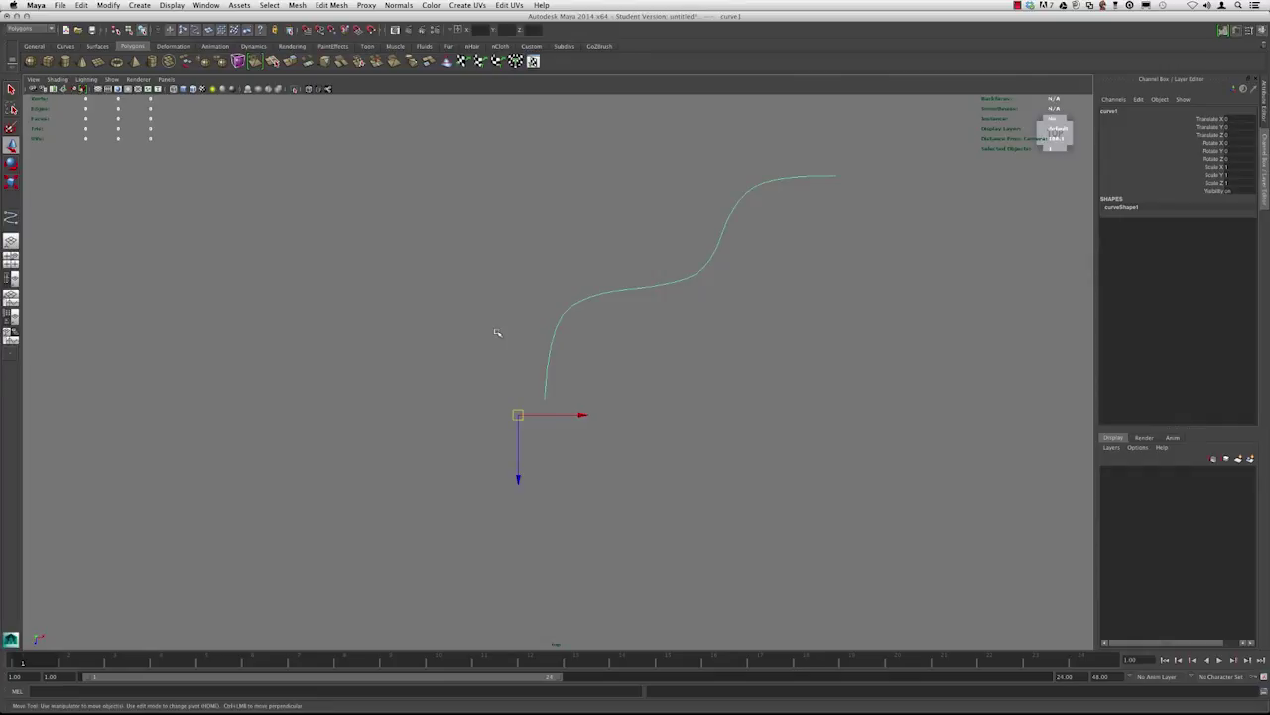
{"action": "key", "text": "alt+b"}
{"action": "middle_click_drag", "start_coordinate": [496, 307], "coordinate": [507, 334], "text": "alt"}
{"action": "left_click", "coordinate": [631, 380]}
{"action": "right_click_drag", "start_coordinate": [631, 380], "coordinate": [538, 369], "text": "alt"}
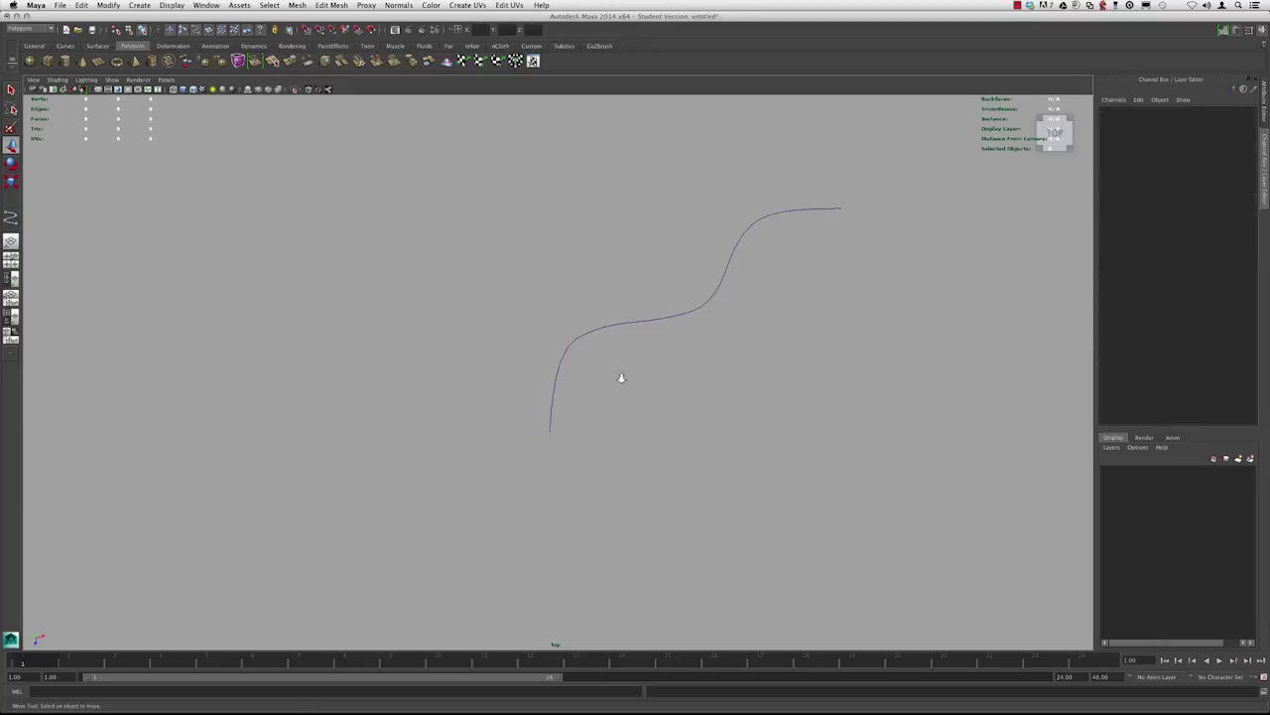
{"action": "middle_click_drag", "start_coordinate": [538, 369], "coordinate": [598, 341], "text": "alt"}
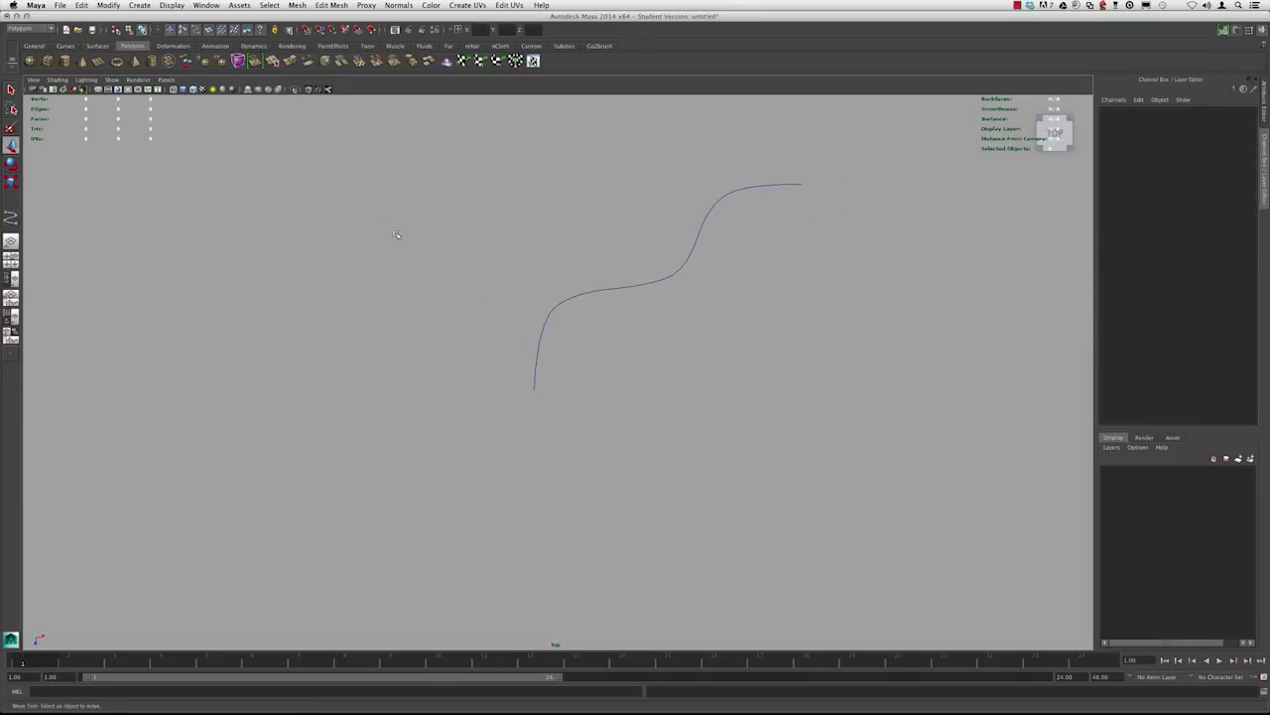
- Draw a second CV curve just below the first, rising steeply and bending into a long, shallow arch
{"action": "key", "text": "y"}
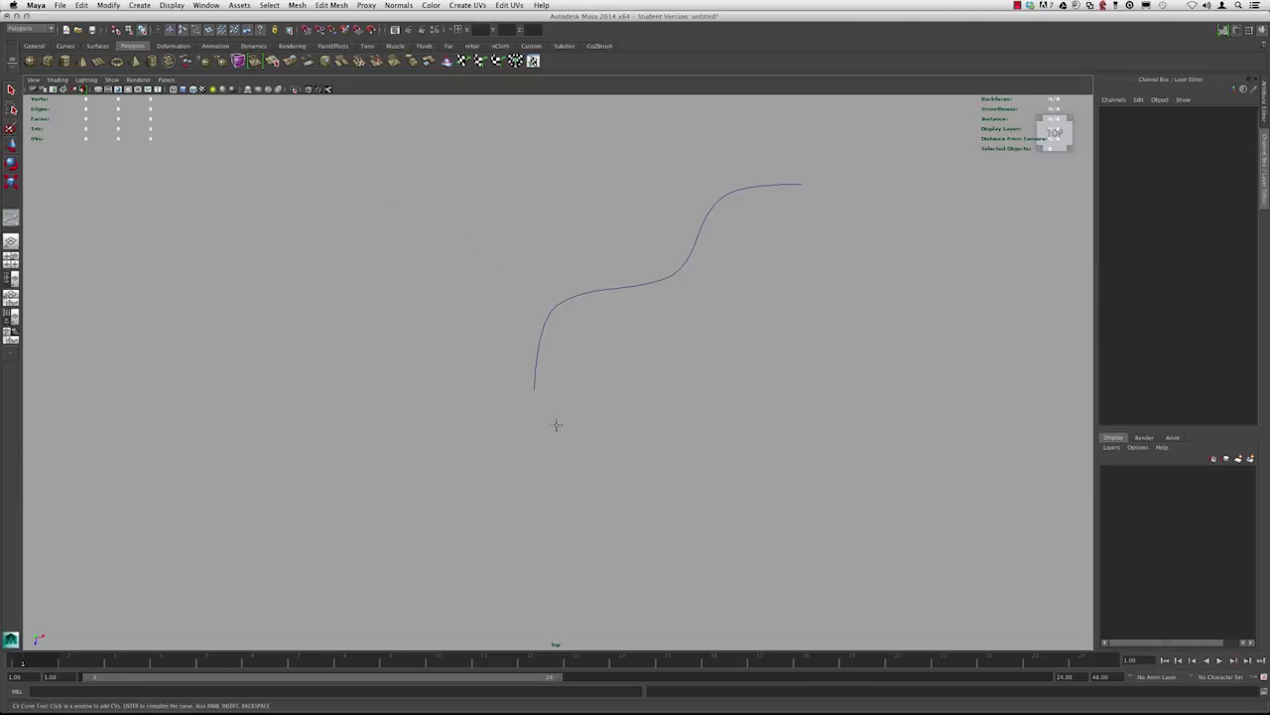
{"action": "left_click", "coordinate": [556, 424]}
{"action": "left_click", "coordinate": [561, 367]}
{"action": "left_click", "coordinate": [586, 340]}
{"action": "left_click", "coordinate": [644, 322]}
{"action": "left_click", "coordinate": [680, 322]}
{"action": "left_click", "coordinate": [735, 319]}
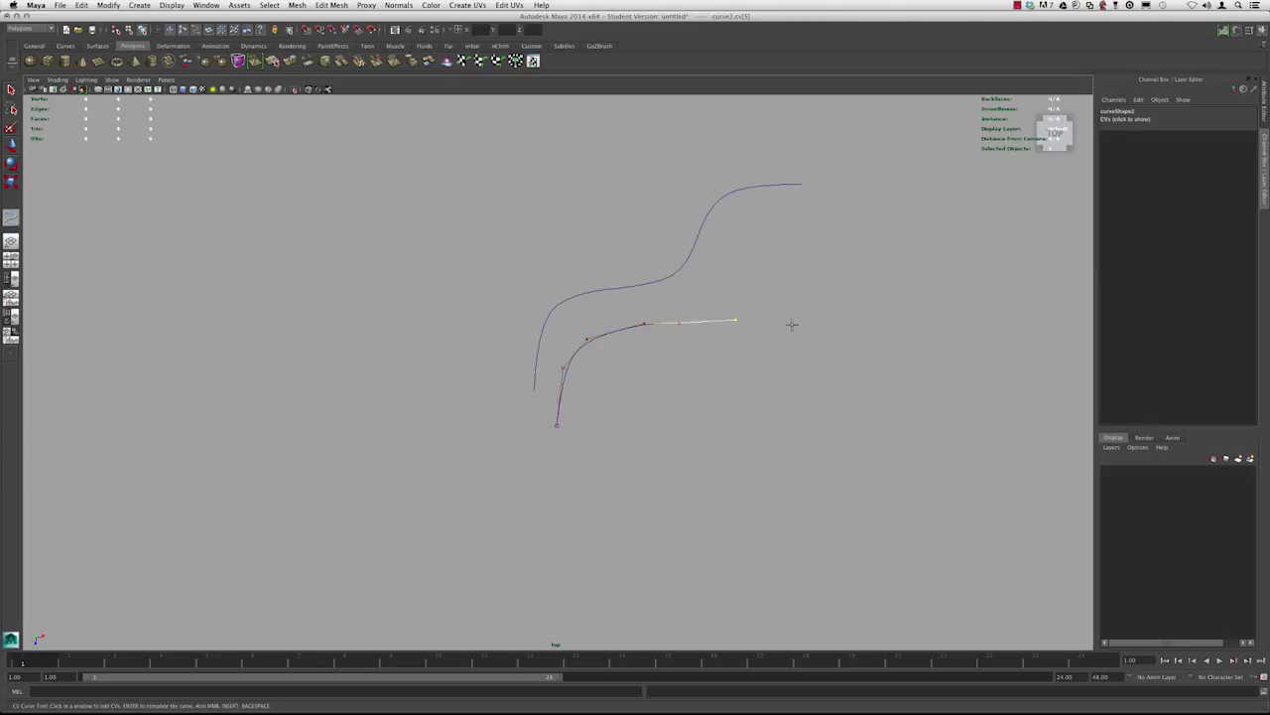
{"action": "key", "text": "z"}
{"action": "key", "text": "z"}
{"action": "left_click", "coordinate": [684, 305]}
{"action": "key", "text": "z"}
{"action": "left_click", "coordinate": [701, 307]}
{"action": "left_click", "coordinate": [804, 306]}
{"action": "left_click", "coordinate": [863, 317]}
{"action": "key", "text": "w"}
- Draw a short six-point CV curve beneath the second curve's arch, starting with a small hook and following its bend
{"action": "middle_click_drag", "start_coordinate": [643, 386], "coordinate": [603, 315], "text": "alt"}
{"action": "key", "text": "g"}
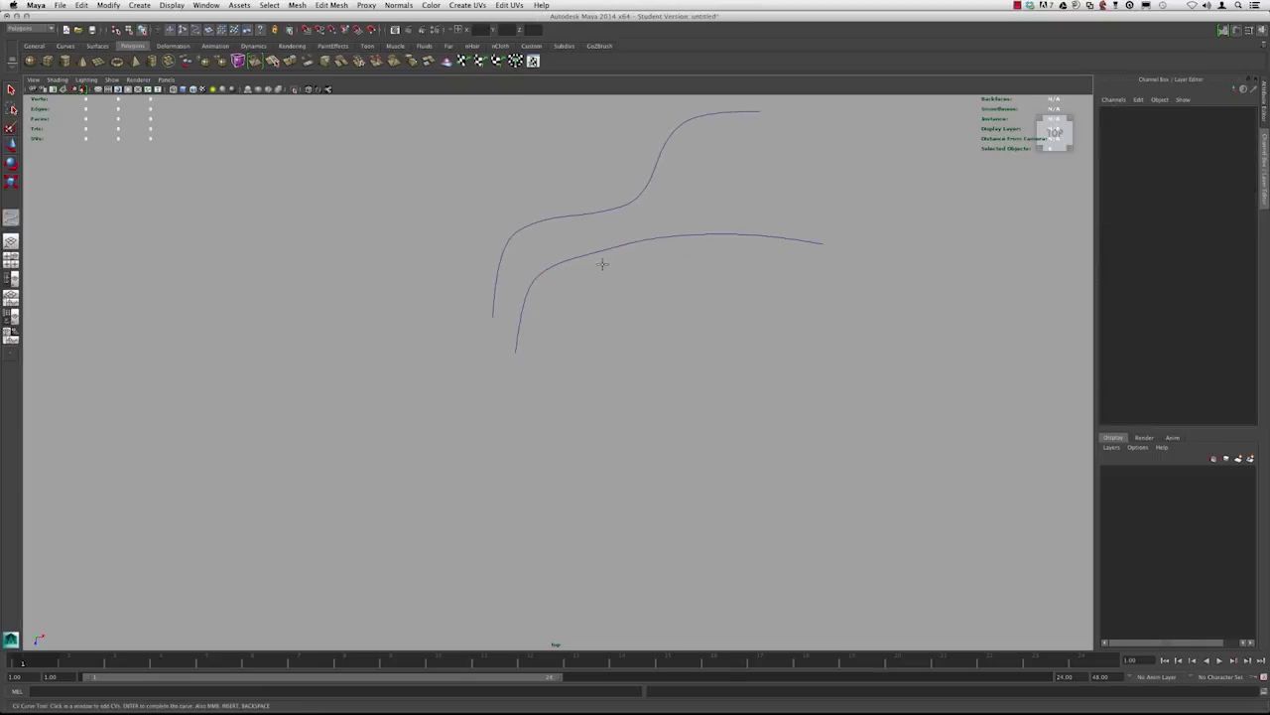
{"action": "left_click", "coordinate": [614, 281]}
{"action": "left_click", "coordinate": [649, 278]}
{"action": "left_click", "coordinate": [689, 271]}
{"action": "left_click", "coordinate": [721, 270]}
{"action": "left_click", "coordinate": [771, 275]}
{"action": "left_click", "coordinate": [822, 297]}
{"action": "key", "text": "w"}
- Begin another CV curve by placing its first point below the lower end of the second curve
{"action": "middle_click_drag", "start_coordinate": [642, 284], "coordinate": [668, 330], "text": "alt"}
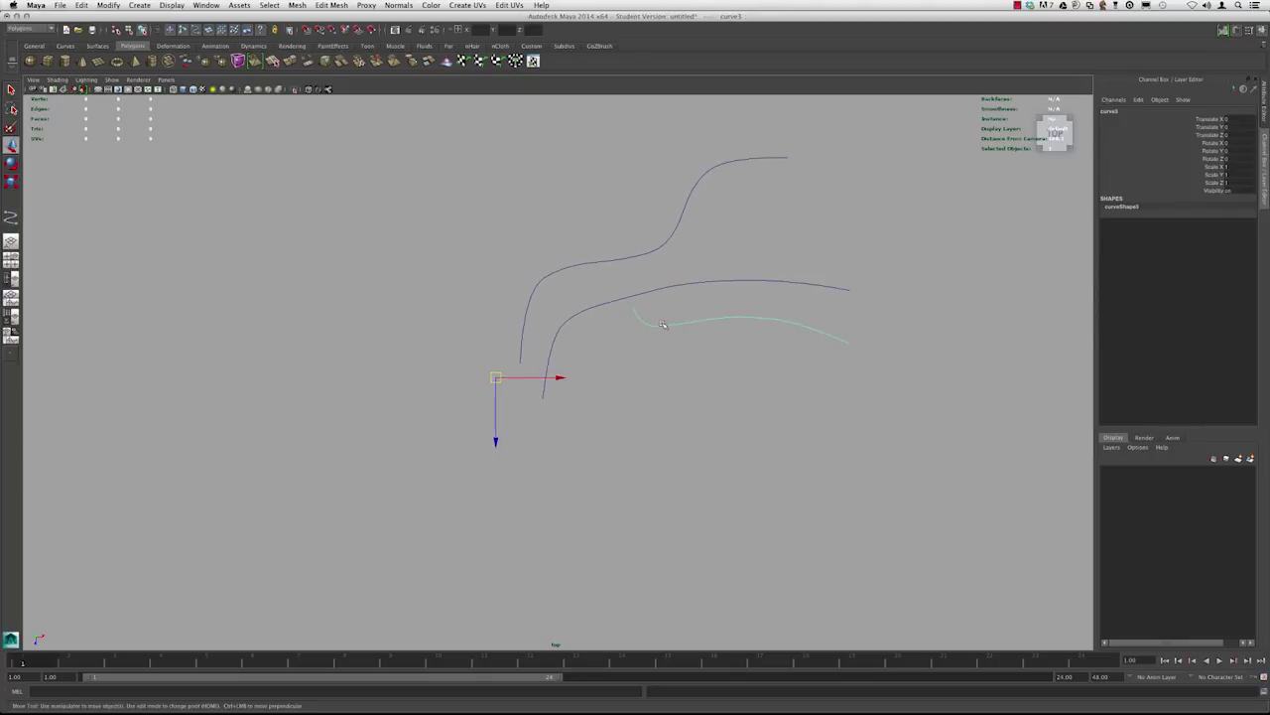
{"action": "middle_click_drag", "start_coordinate": [613, 394], "coordinate": [614, 349], "text": "alt"}
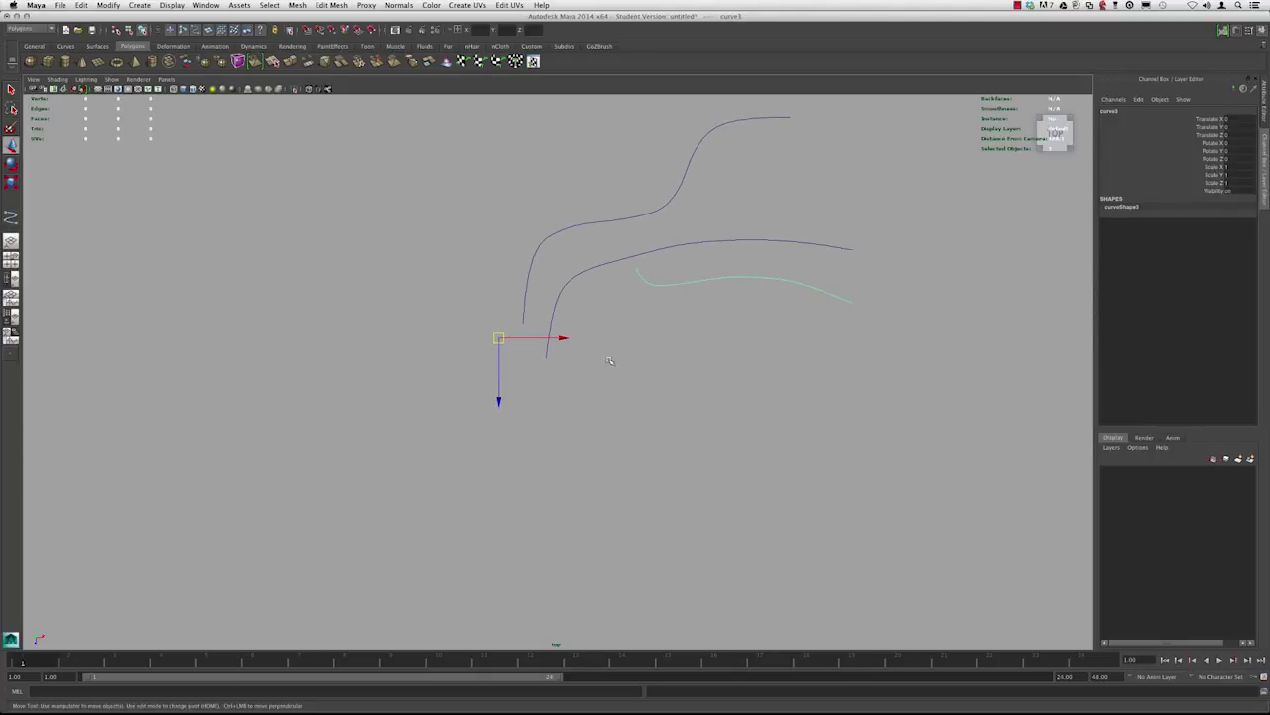
{"action": "key", "text": "g"}
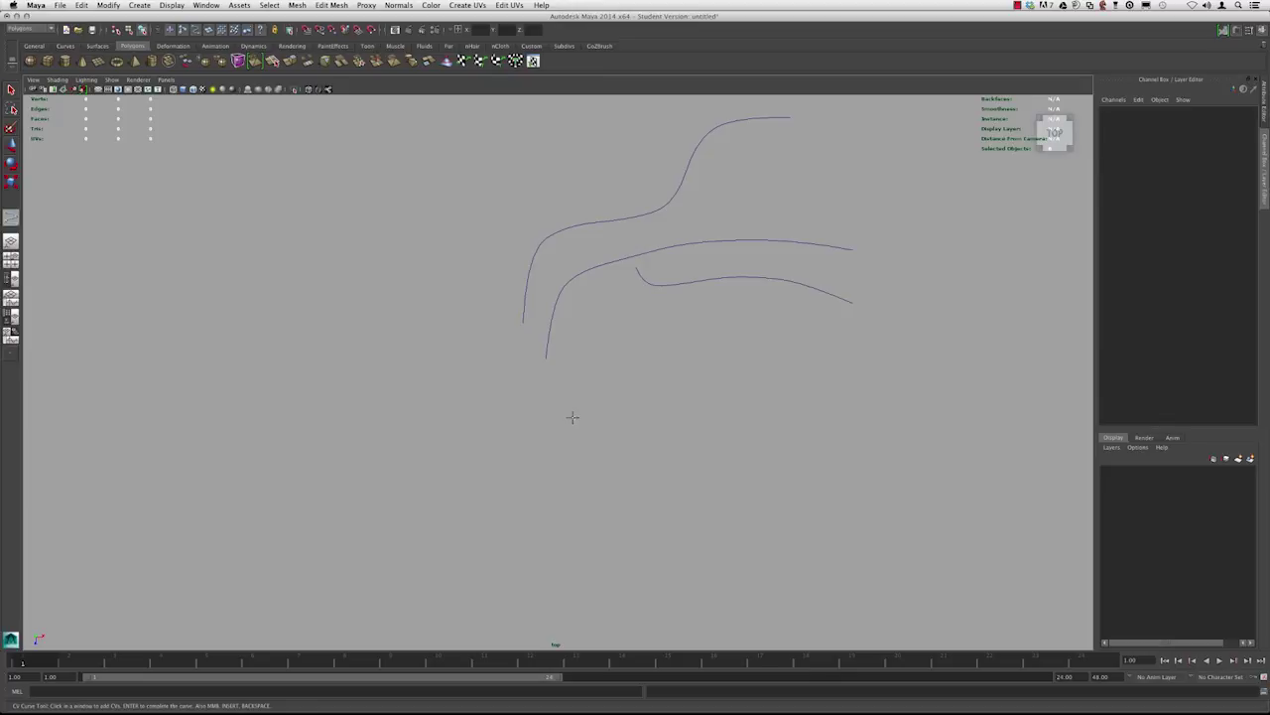
{"action": "left_click", "coordinate": [573, 418]}
{"action": "left_click", "coordinate": [578, 361]}
{"action": "left_click", "coordinate": [584, 338]}
{"action": "left_click", "coordinate": [641, 329]}
{"action": "left_click", "coordinate": [701, 329]}
{"action": "left_click", "coordinate": [734, 328]}
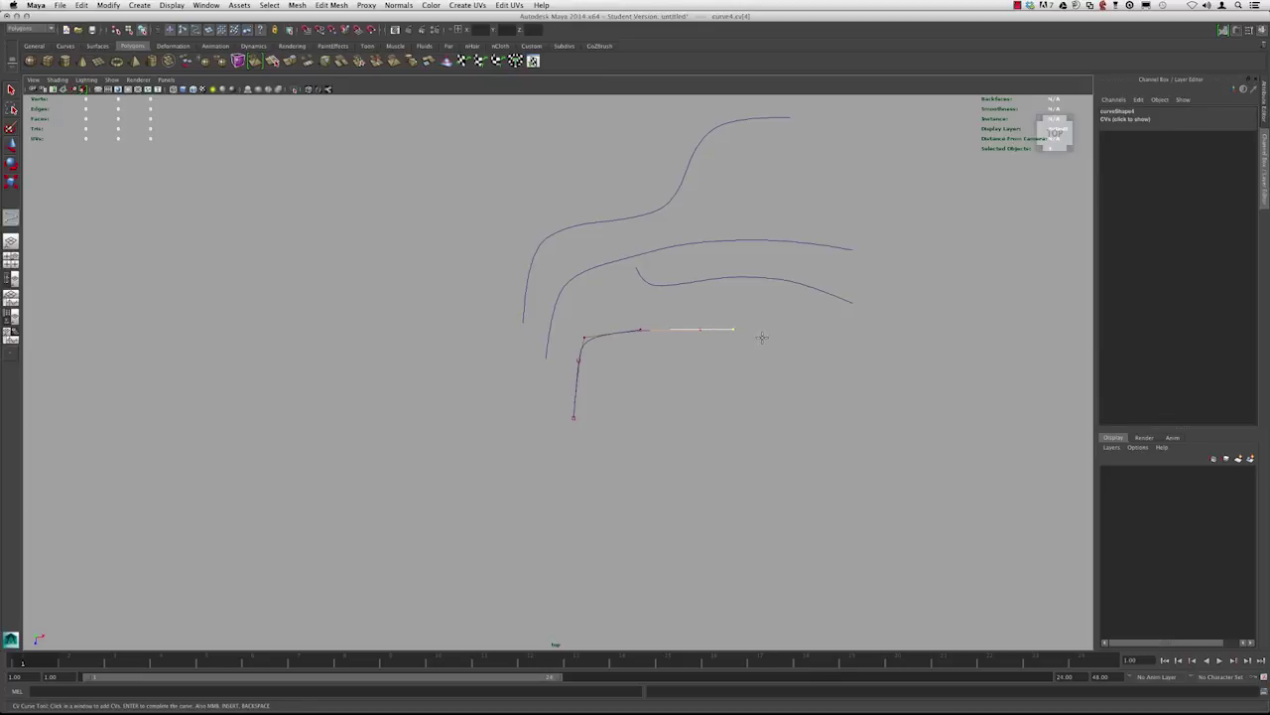
{"action": "key", "text": "super+z"}
{"action": "key", "text": "super+z"}
{"action": "key", "text": "super+z"}
{"action": "key", "text": "super+z"}
{"action": "key", "text": "super+z"}
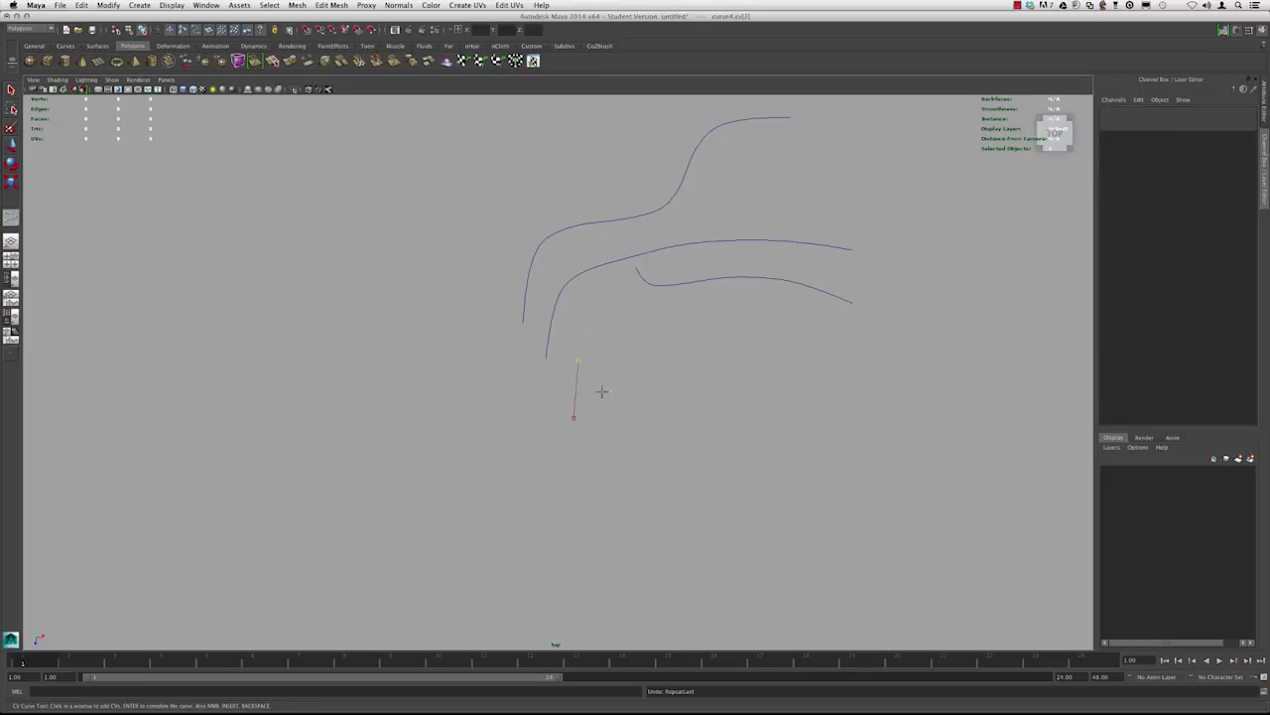
- Continue the curve with seven more points into a broad rounded arch beneath the others and complete it
{"action": "left_click", "coordinate": [577, 383]}
{"action": "left_click", "coordinate": [593, 350]}
{"action": "left_click", "coordinate": [624, 329]}
{"action": "left_click", "coordinate": [662, 322]}
{"action": "left_click", "coordinate": [712, 322]}
{"action": "left_click", "coordinate": [784, 332]}
{"action": "left_click", "coordinate": [827, 360]}
{"action": "key", "text": "w"}
{"action": "middle_click_drag", "start_coordinate": [621, 300], "coordinate": [624, 417], "text": "alt"}
{"action": "scroll", "coordinate": [623, 417], "scroll_direction": "up", "scroll_amount": 1}
{"action": "key", "text": "g"}
{"action": "left_click", "coordinate": [575, 331]}
{"action": "left_click", "coordinate": [572, 301]}
{"action": "left_click", "coordinate": [595, 282]}
{"action": "left_click", "coordinate": [644, 272]}
{"action": "left_click", "coordinate": [663, 257]}
{"action": "left_click", "coordinate": [670, 222]}
{"action": "left_click", "coordinate": [683, 208]}
{"action": "left_click", "coordinate": [727, 191]}
{"action": "left_click", "coordinate": [777, 189]}
{"action": "key", "text": "w"}
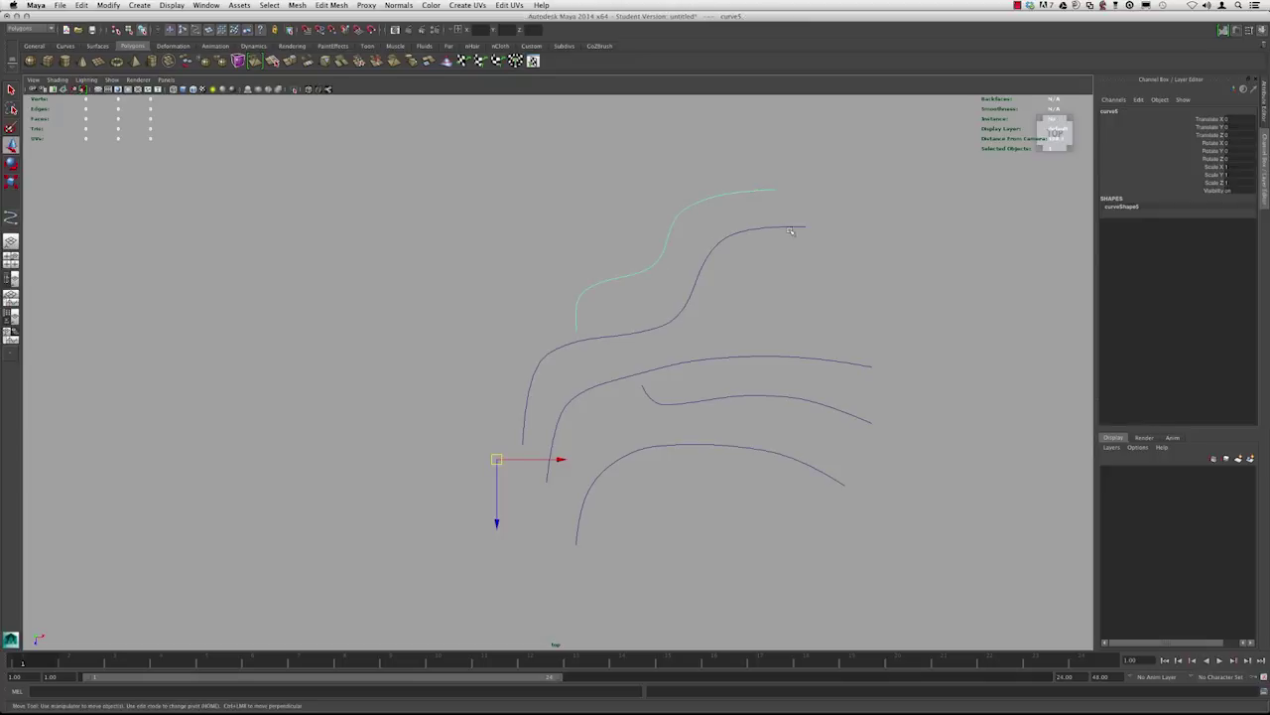
{"action": "key", "text": "Delete"}
- Draw a ten-point stepped CV curve above the topmost curve, echoing its shape and extending farther at the upper end
{"action": "middle_click_drag", "start_coordinate": [717, 265], "coordinate": [638, 253], "text": "alt"}
{"action": "key", "text": "g"}
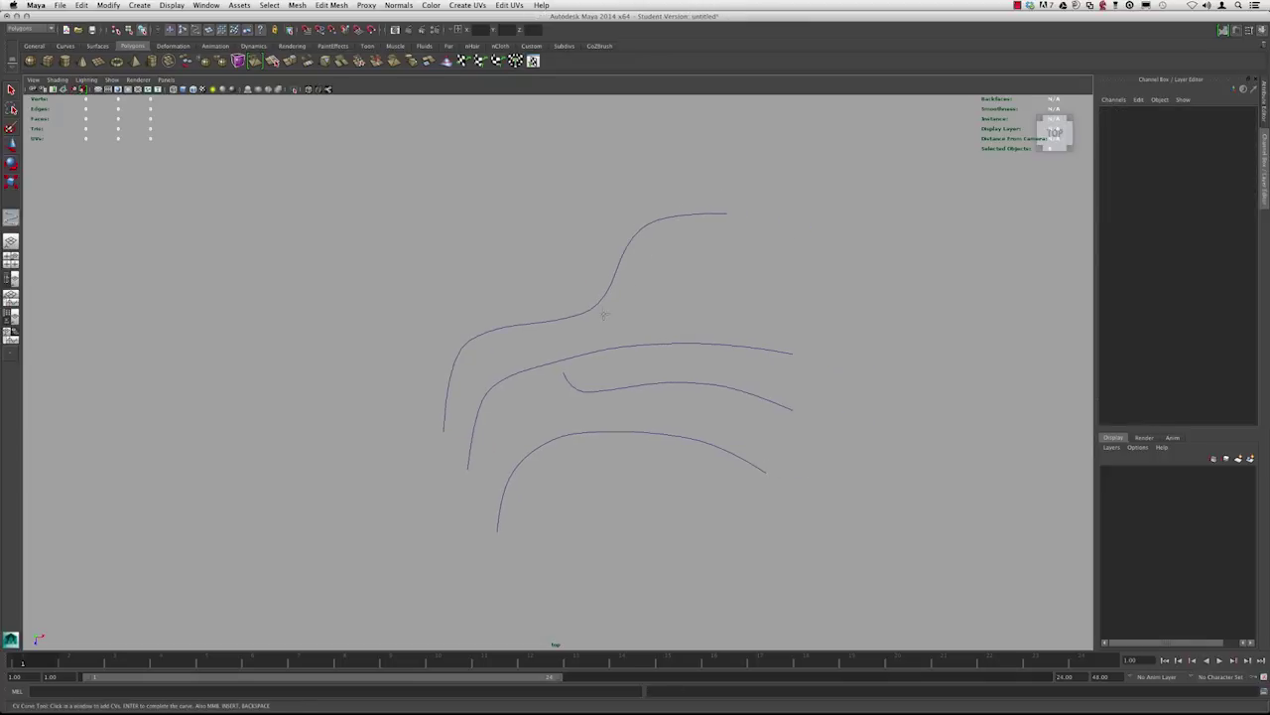
{"action": "left_click", "coordinate": [504, 319]}
{"action": "left_click", "coordinate": [503, 290]}
{"action": "left_click", "coordinate": [528, 276]}
{"action": "left_click", "coordinate": [578, 275]}
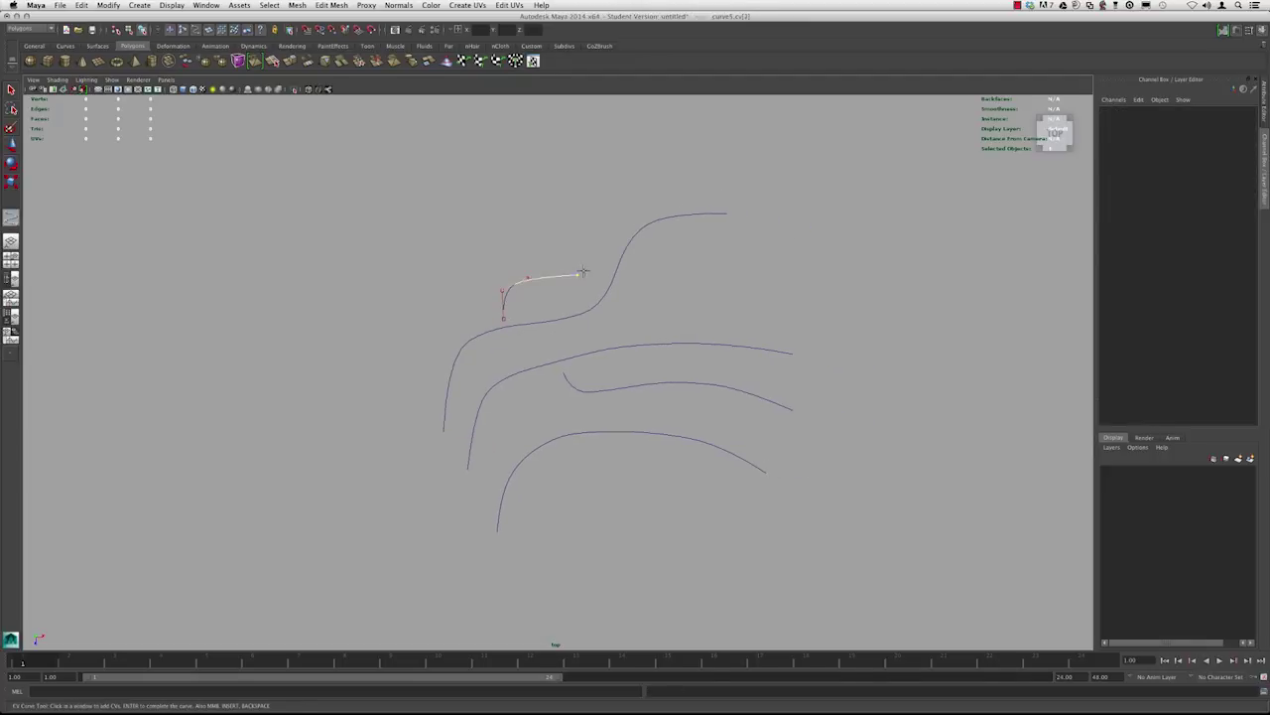
{"action": "left_click", "coordinate": [600, 246]}
{"action": "left_click", "coordinate": [616, 210]}
{"action": "left_click", "coordinate": [631, 190]}
{"action": "left_click", "coordinate": [700, 165]}
{"action": "left_click", "coordinate": [783, 165]}
{"action": "left_click", "coordinate": [853, 168]}
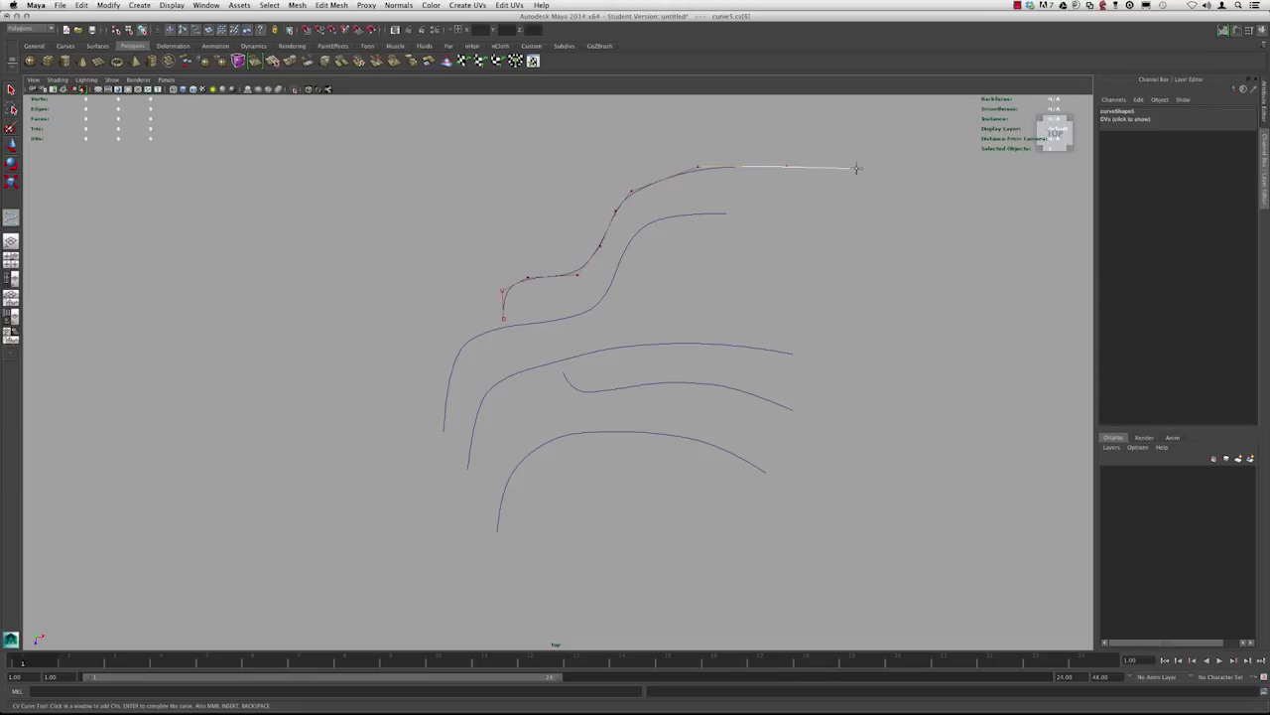
{"action": "key", "text": "w"}
- Begin a CV curve below the arches with a flat base, a vertical rise and a rounded crest
{"action": "middle_click_drag", "start_coordinate": [676, 319], "coordinate": [692, 241], "text": "alt"}
{"action": "key", "text": "g"}
{"action": "middle_click_drag", "start_coordinate": [585, 359], "coordinate": [588, 240], "text": "alt"}
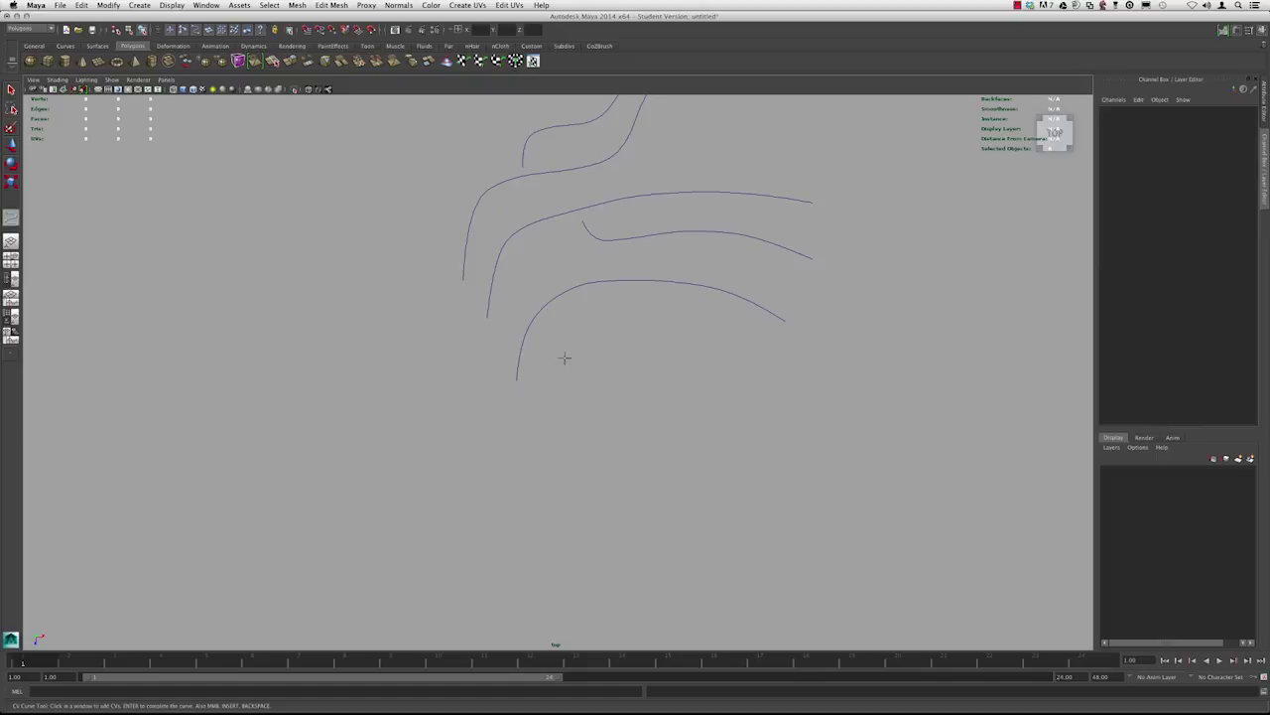
{"action": "left_click", "coordinate": [468, 480]}
{"action": "left_click", "coordinate": [505, 479]}
{"action": "left_click", "coordinate": [531, 476]}
{"action": "left_click", "coordinate": [552, 464]}
{"action": "left_click", "coordinate": [553, 444]}
{"action": "left_click", "coordinate": [553, 408]}
{"action": "left_click", "coordinate": [559, 369]}
{"action": "left_click", "coordinate": [588, 342]}
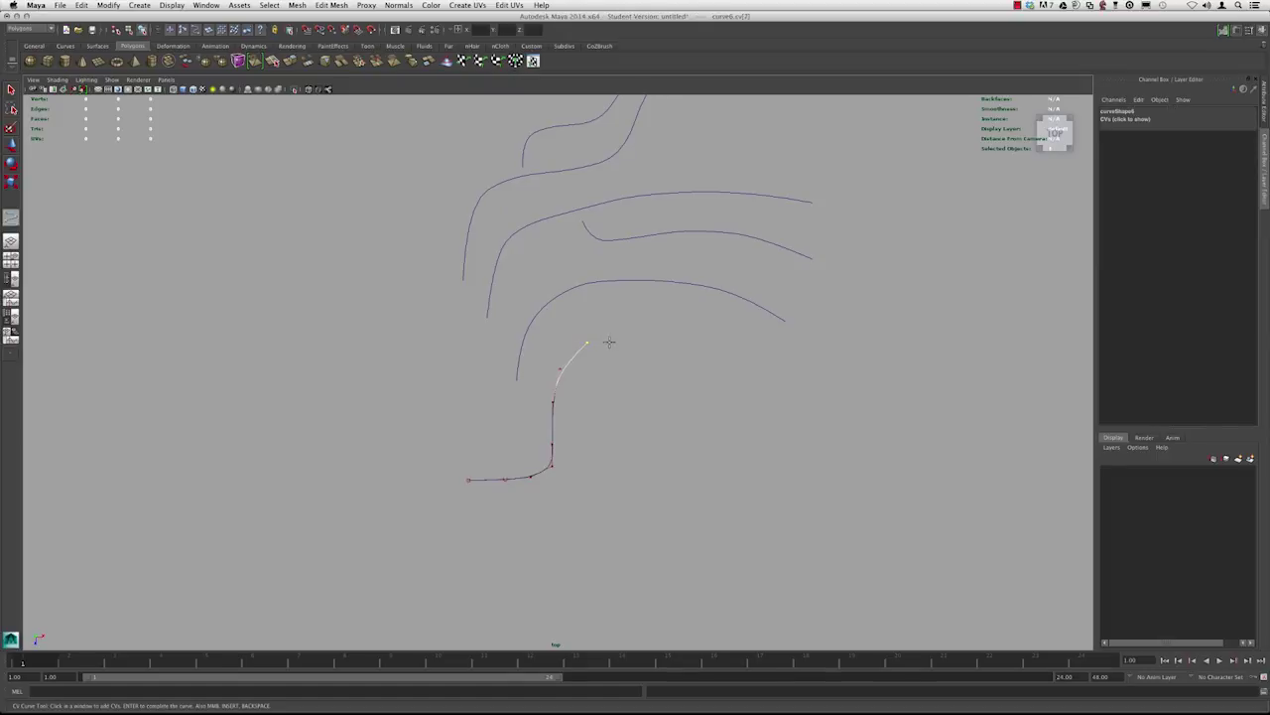
{"action": "left_click", "coordinate": [618, 370]}
{"action": "left_click", "coordinate": [621, 410]}
{"action": "left_click", "coordinate": [621, 449]}
{"action": "left_click", "coordinate": [620, 473]}
{"action": "left_click", "coordinate": [696, 482]}
{"action": "left_click", "coordinate": [756, 473]}
{"action": "key", "text": "z"}
{"action": "key", "text": "z"}
{"action": "key", "text": "z"}
{"action": "key", "text": "z"}
{"action": "key", "text": "z"}
- Finish the crested curve with a smooth diagonal descent on its far side, and deselect it
{"action": "left_click", "coordinate": [661, 428]}
{"action": "left_click", "coordinate": [683, 476]}
{"action": "left_click", "coordinate": [717, 494]}
{"action": "left_click", "coordinate": [828, 483]}
{"action": "key", "text": "z"}
{"action": "key", "text": "z"}
{"action": "key", "text": "Return"}
{"action": "key", "text": "w"}
{"action": "right_click_drag", "start_coordinate": [758, 430], "coordinate": [516, 381], "text": "alt"}
{"action": "middle_click_drag", "start_coordinate": [516, 381], "coordinate": [586, 414], "text": "alt"}
{"action": "scroll", "coordinate": [615, 402], "scroll_direction": "up", "scroll_amount": 1}
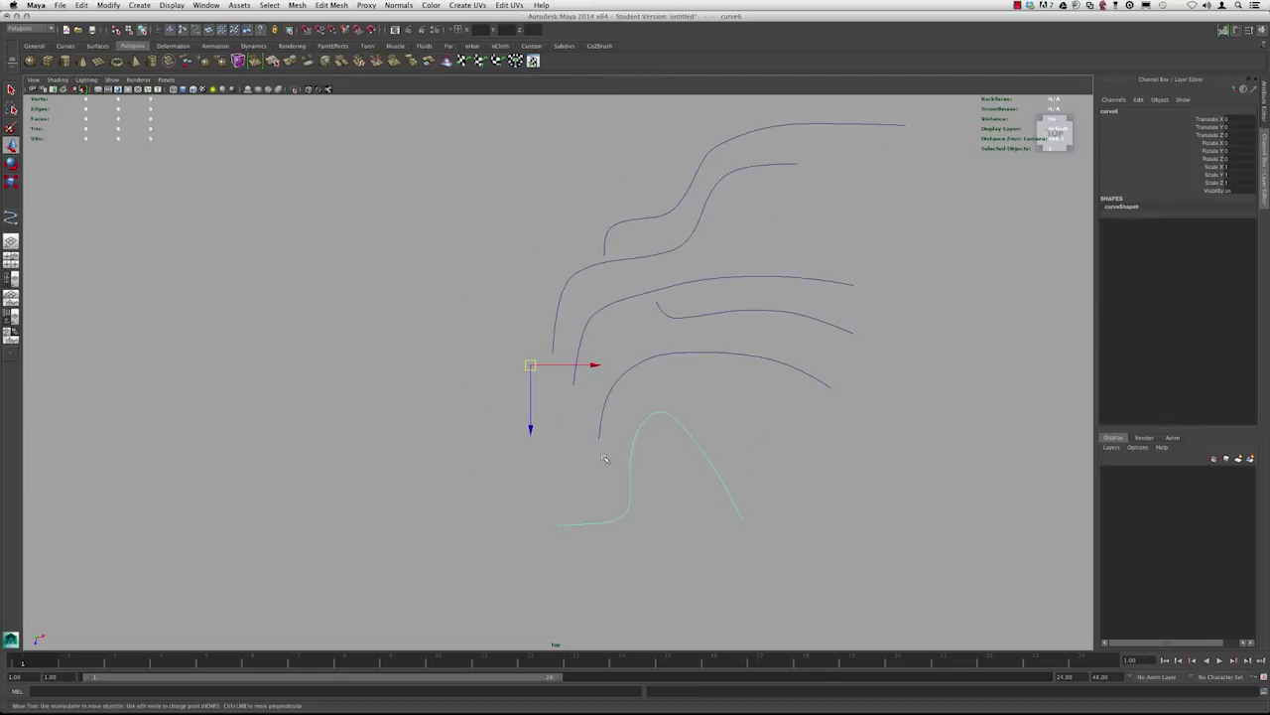
{"action": "left_click", "coordinate": [590, 474]}
- Draw a nine-point CV curve below the humped one, rising from a steep start to a shelf, a small crest and a descent
{"action": "middle_click_drag", "start_coordinate": [603, 303], "coordinate": [619, 333], "text": "alt"}
{"action": "scroll", "coordinate": [574, 334], "scroll_direction": "down", "scroll_amount": 1}
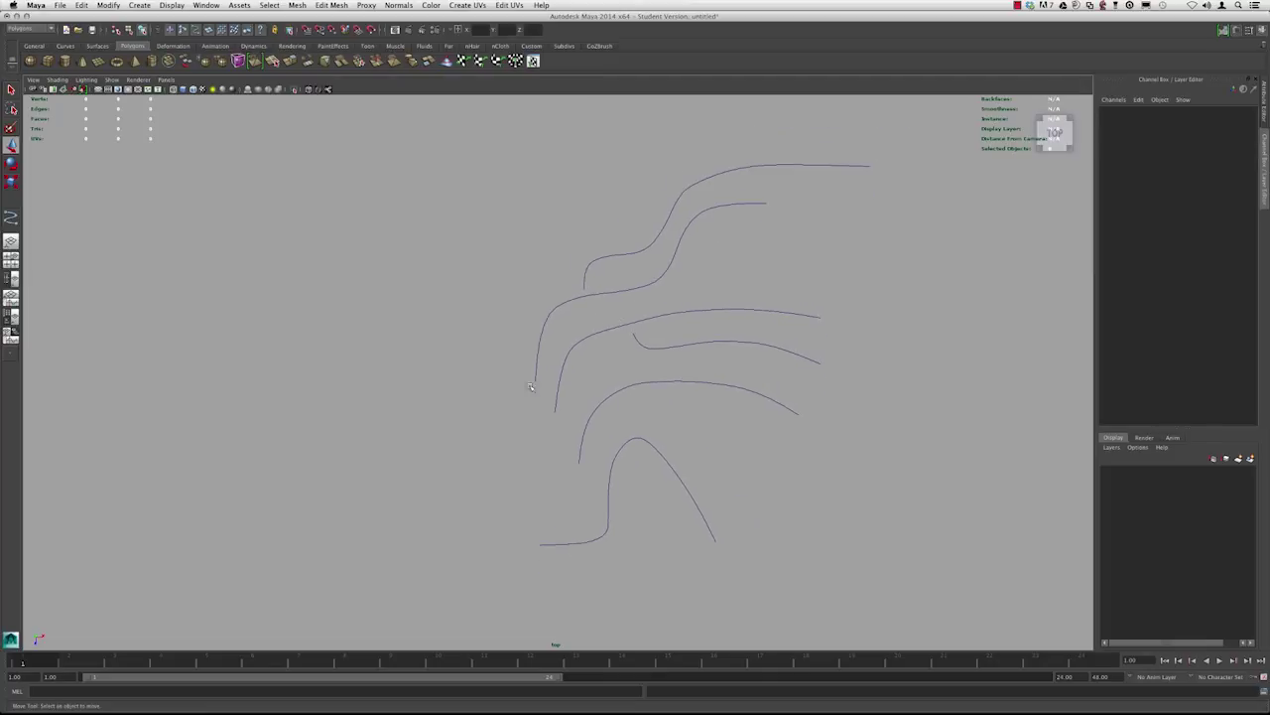
{"action": "middle_click_drag", "start_coordinate": [516, 389], "coordinate": [512, 298], "text": "alt"}
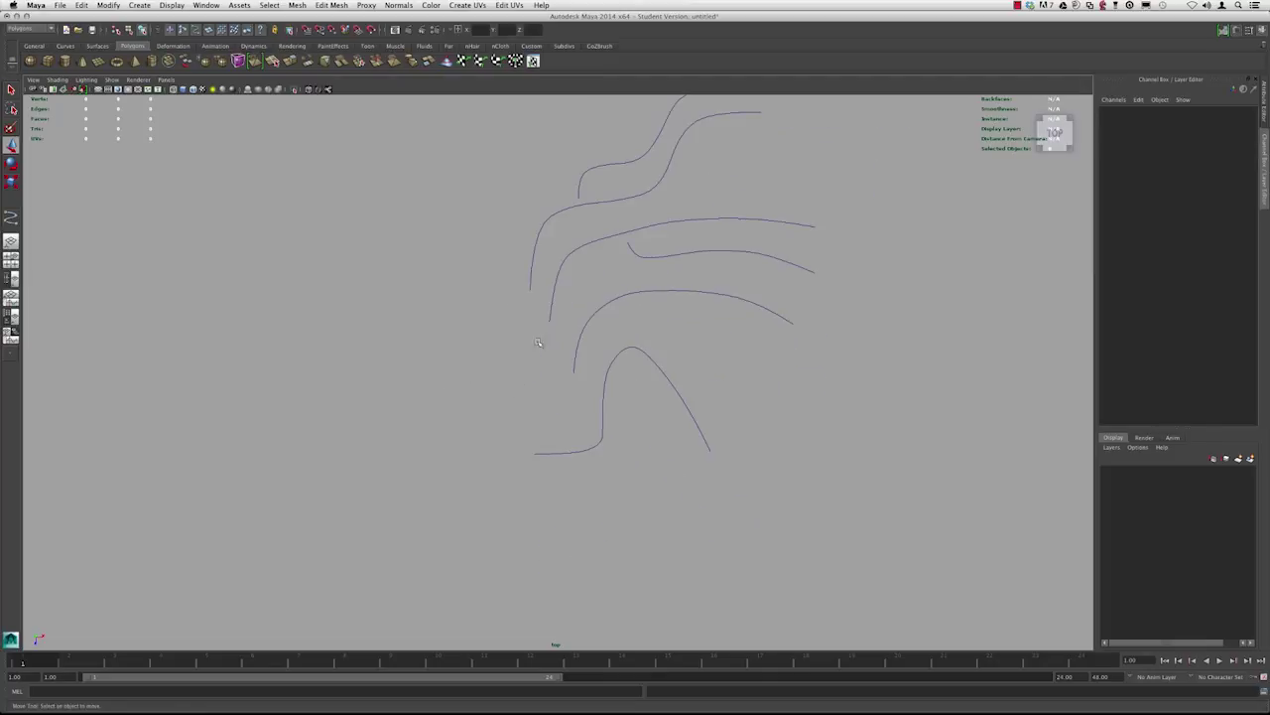
{"action": "key", "text": "y"}
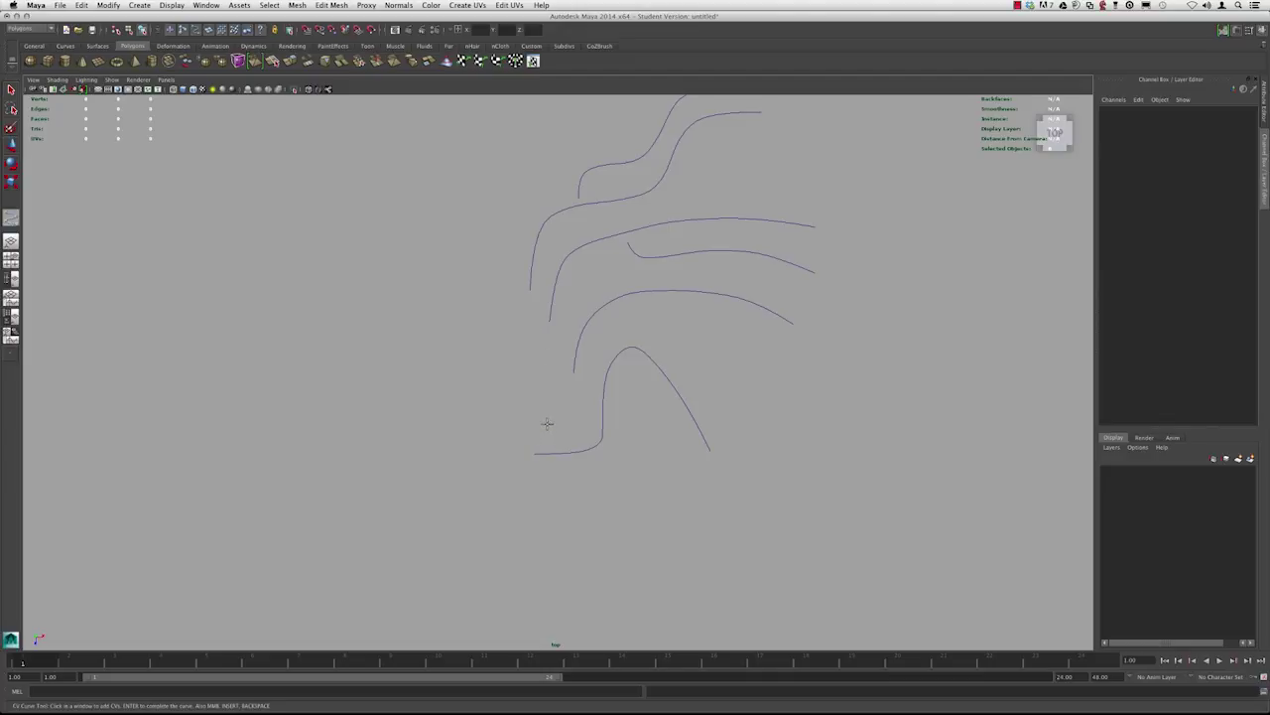
{"action": "left_click", "coordinate": [545, 572]}
{"action": "left_click", "coordinate": [548, 496]}
{"action": "left_click", "coordinate": [572, 482]}
{"action": "left_click", "coordinate": [613, 477]}
{"action": "left_click", "coordinate": [642, 459]}
{"action": "left_click", "coordinate": [642, 425]}
{"action": "left_click", "coordinate": [669, 432]}
{"action": "left_click", "coordinate": [699, 484]}
{"action": "left_click", "coordinate": [730, 521]}
{"action": "key", "text": "Return"}
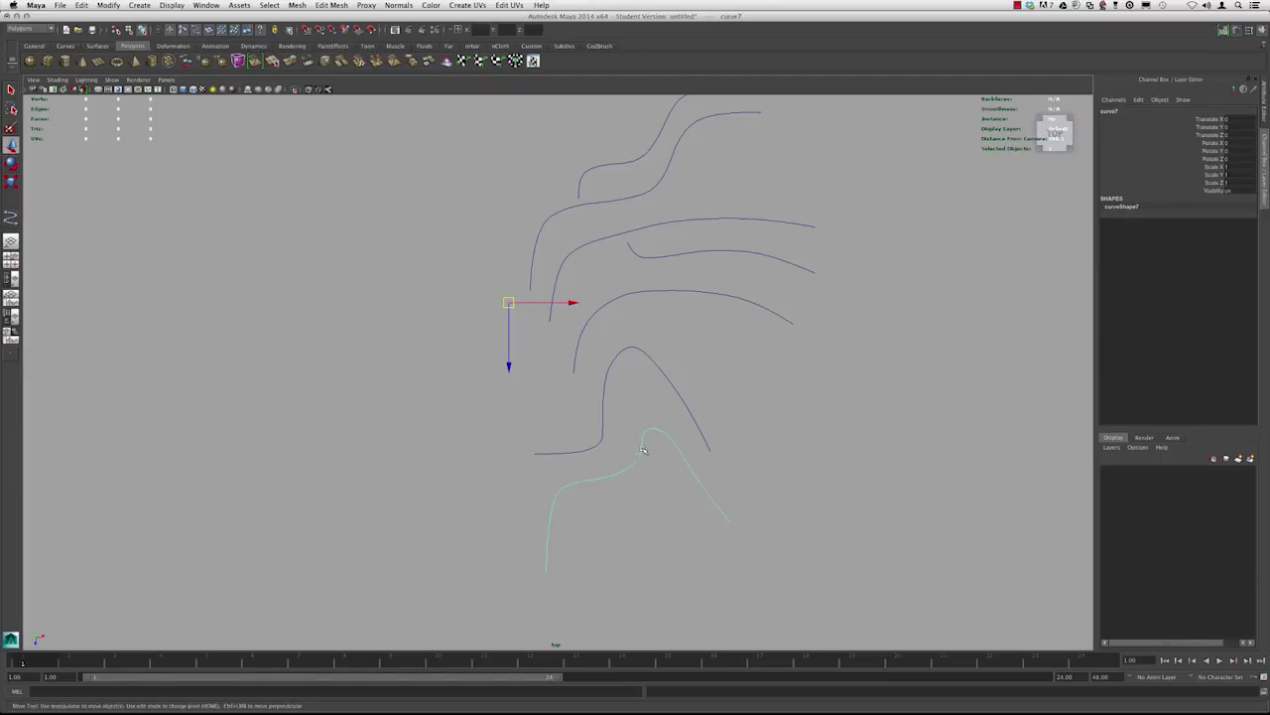
- Reshape the descending side of the humped curve by pulling its control vertices outward into a longer slope
{"action": "mouse_move", "coordinate": [645, 438]}
{"action": "middle_mouse_down", "text": "alt"}
{"action": "mouse_move", "coordinate": [620, 513]}
{"action": "mouse_move", "coordinate": [669, 457]}
{"action": "mouse_move", "coordinate": [635, 422]}
{"action": "middle_mouse_up", "text": "alt"}
{"action": "scroll", "coordinate": [691, 444], "scroll_direction": "down", "scroll_amount": 1}
{"action": "left_click", "coordinate": [631, 446]}
{"action": "scroll", "coordinate": [635, 457], "scroll_direction": "up", "scroll_amount": 1}
{"action": "scroll", "coordinate": [669, 456], "scroll_direction": "down", "scroll_amount": 1}
{"action": "scroll", "coordinate": [669, 457], "scroll_direction": "up", "scroll_amount": 3}
{"action": "right_click", "coordinate": [620, 359]}
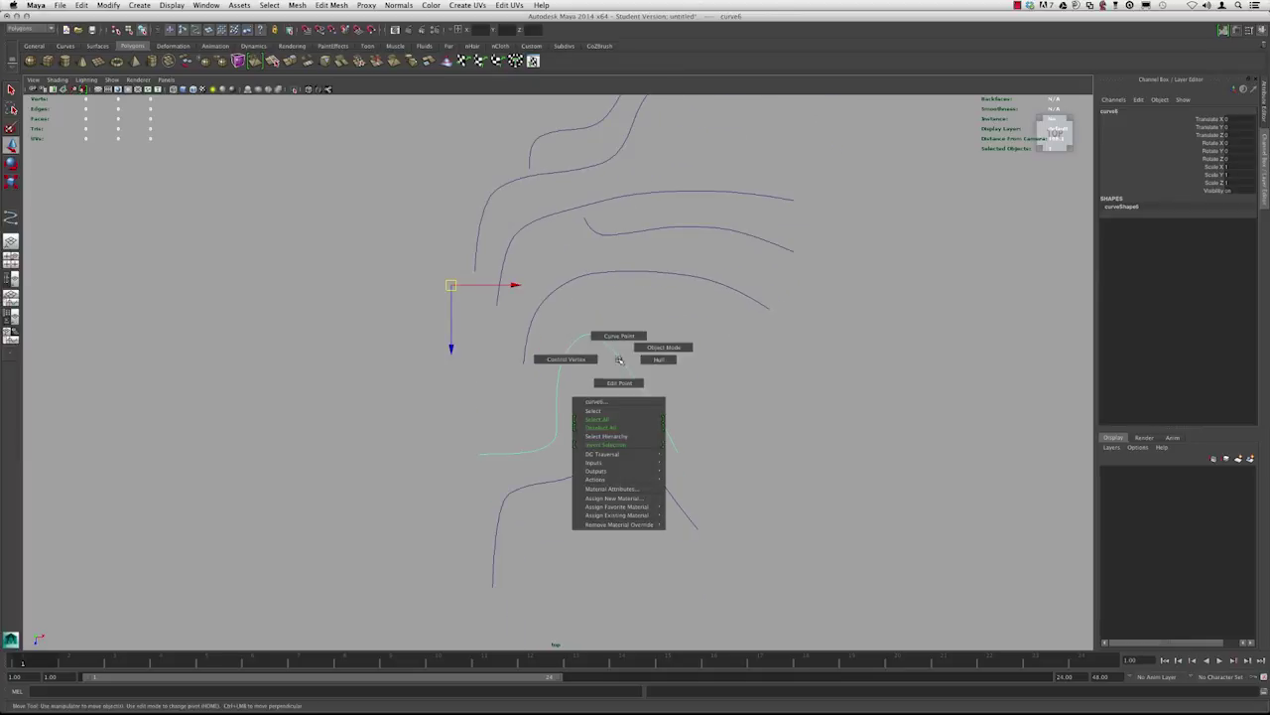
{"action": "right_click_drag", "start_coordinate": [620, 359], "coordinate": [587, 356]}
{"action": "left_click_drag", "start_coordinate": [632, 391], "coordinate": [731, 476]}
{"action": "mouse_move", "coordinate": [667, 429]}
{"action": "left_mouse_down"}
{"action": "mouse_move", "coordinate": [704, 428]}
{"action": "mouse_move", "coordinate": [683, 417]}
{"action": "left_mouse_up"}
{"action": "left_click_drag", "start_coordinate": [672, 403], "coordinate": [654, 388]}
{"action": "left_click_drag", "start_coordinate": [677, 434], "coordinate": [708, 446]}
- Fine-tune the humped curve's crest and lower slope by repositioning their control vertices
{"action": "mouse_move", "coordinate": [632, 338]}
{"action": "left_mouse_down"}
{"action": "mouse_move", "coordinate": [605, 364]}
{"action": "mouse_move", "coordinate": [631, 337]}
{"action": "left_mouse_up"}
{"action": "left_click_drag", "start_coordinate": [594, 382], "coordinate": [667, 375]}
{"action": "left_click_drag", "start_coordinate": [694, 417], "coordinate": [716, 435]}
{"action": "right_click_drag", "start_coordinate": [545, 369], "coordinate": [564, 358], "text": "alt"}
{"action": "middle_click_drag", "start_coordinate": [565, 356], "coordinate": [596, 415], "text": "alt"}
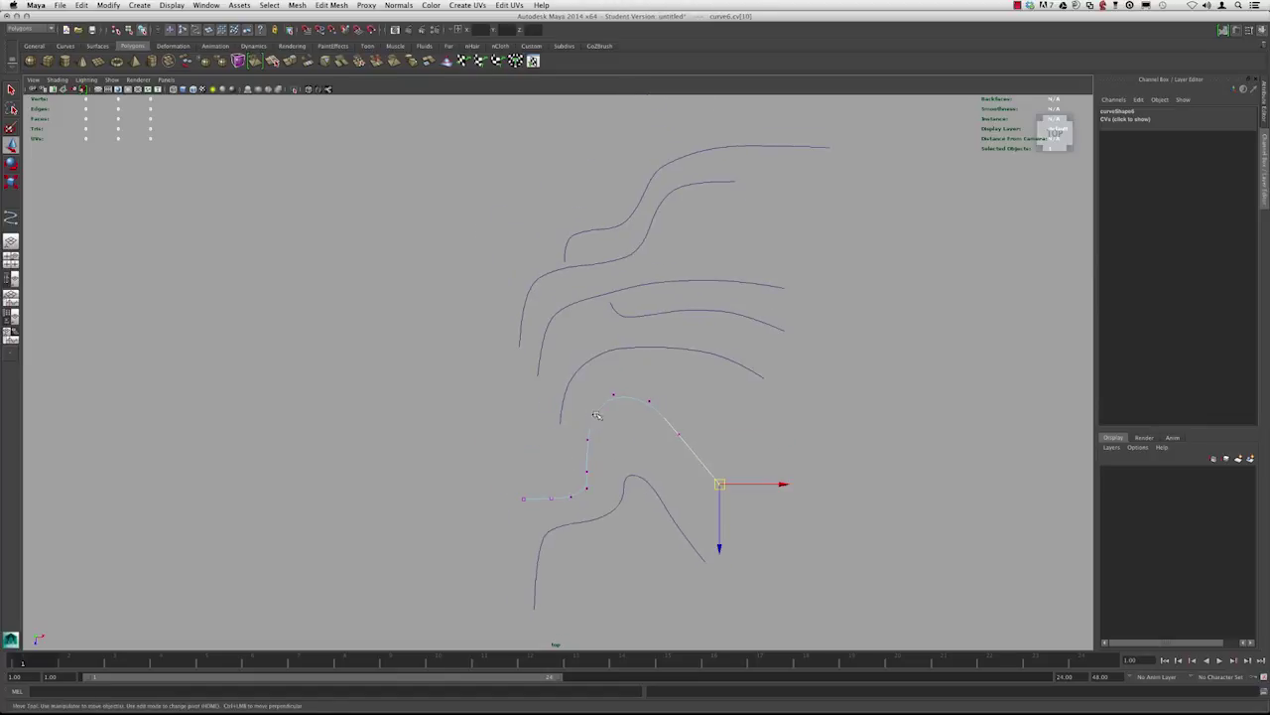
- Edit the short hooked curve's control vertices, extending its far end outward and downward past the neighbouring arches
{"action": "left_click", "coordinate": [655, 312]}
{"action": "right_click_drag", "start_coordinate": [651, 315], "coordinate": [627, 314]}
{"action": "left_click", "coordinate": [646, 317]}
{"action": "left_click_drag", "start_coordinate": [646, 316], "coordinate": [793, 339]}
{"action": "key", "text": "Delete"}
{"action": "left_click_drag", "start_coordinate": [785, 331], "coordinate": [826, 348]}
- Smooth the topmost curve's step by deleting the control vertex after the shelf and lowering the shelf's last one
{"action": "left_click", "coordinate": [723, 183]}
{"action": "middle_click_drag", "start_coordinate": [698, 207], "coordinate": [787, 245], "text": "alt"}
{"action": "right_click_drag", "start_coordinate": [695, 255], "coordinate": [710, 259], "text": "alt"}
{"action": "left_click_drag", "start_coordinate": [680, 237], "coordinate": [710, 260]}
{"action": "right_click_drag", "start_coordinate": [685, 248], "coordinate": [660, 246]}
{"action": "middle_click_drag", "start_coordinate": [709, 243], "coordinate": [670, 244], "text": "alt"}
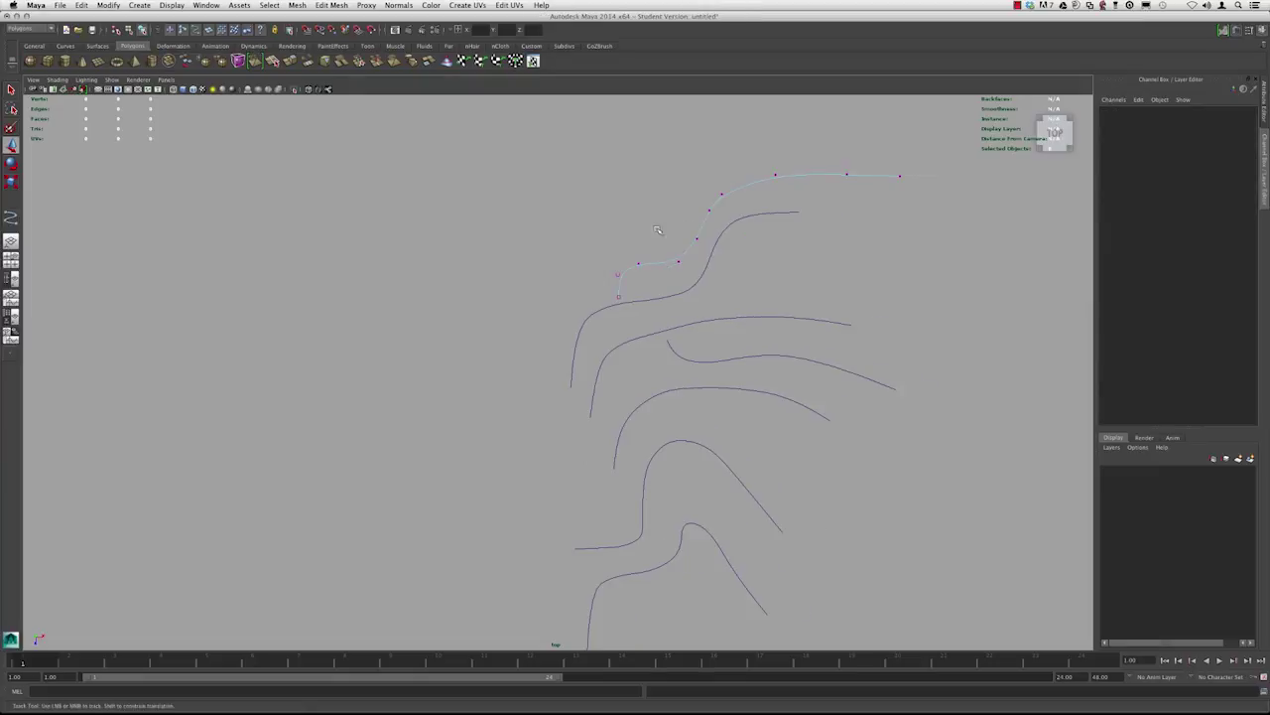
{"action": "left_click_drag", "start_coordinate": [665, 250], "coordinate": [691, 269]}
{"action": "key", "text": "Delete"}
{"action": "left_click_drag", "start_coordinate": [685, 221], "coordinate": [679, 268]}
- Return the topmost curve to object mode and clear the selection
{"action": "middle_click_drag", "start_coordinate": [712, 316], "coordinate": [697, 222], "text": "alt"}
{"action": "left_click", "coordinate": [707, 224]}
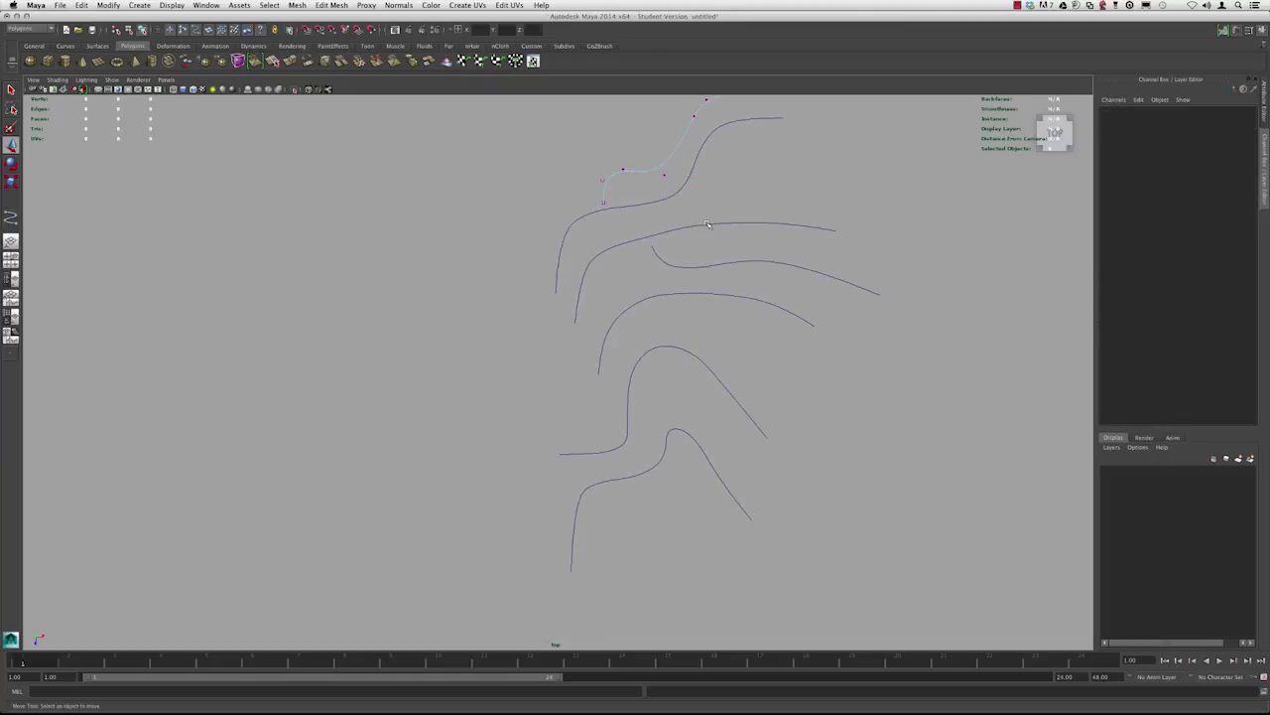
{"action": "right_click_drag", "start_coordinate": [667, 198], "coordinate": [574, 197]}
{"action": "left_click", "coordinate": [687, 188]}
{"action": "left_click", "coordinate": [718, 187]}
{"action": "middle_click_drag", "start_coordinate": [547, 253], "coordinate": [545, 275], "text": "alt"}
{"action": "right_click_drag", "start_coordinate": [521, 307], "coordinate": [522, 323], "text": "alt"}
{"action": "middle_click_drag", "start_coordinate": [522, 324], "coordinate": [544, 348], "text": "alt"}
{"action": "right_click_drag", "start_coordinate": [537, 309], "coordinate": [570, 359], "text": "alt"}
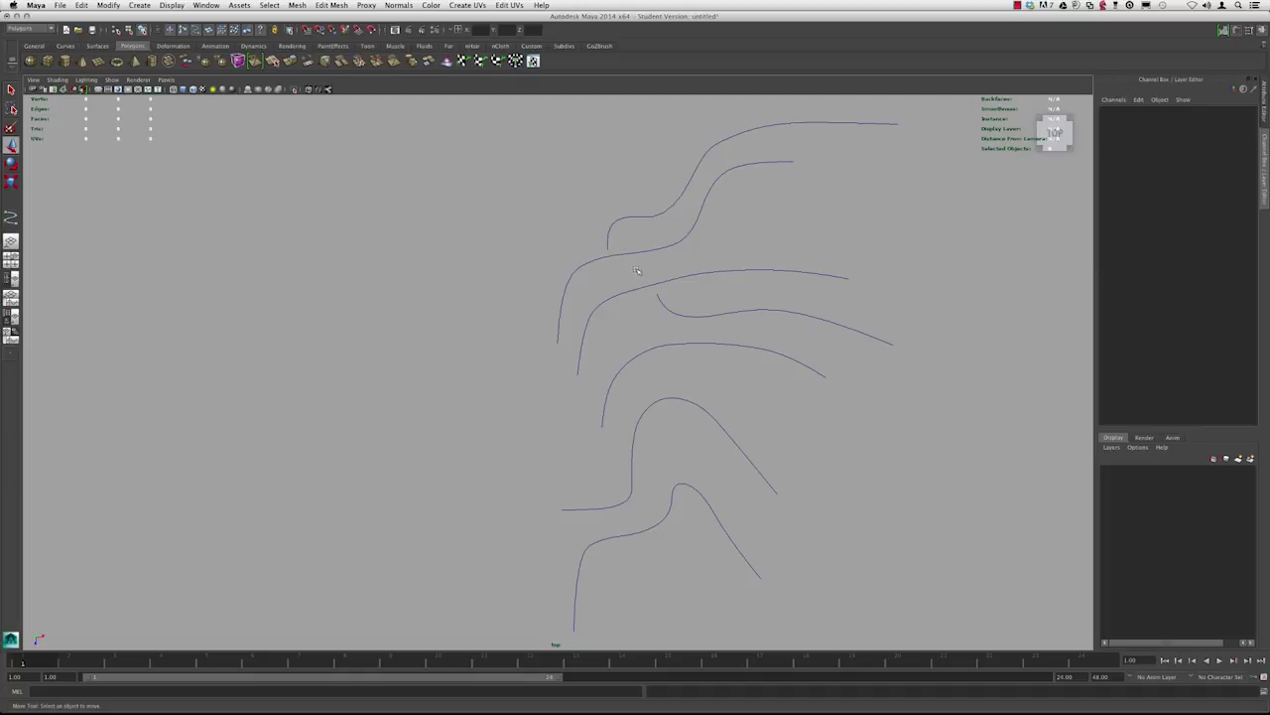
{"action": "middle_click_drag", "start_coordinate": [532, 296], "coordinate": [562, 251], "text": "alt"}
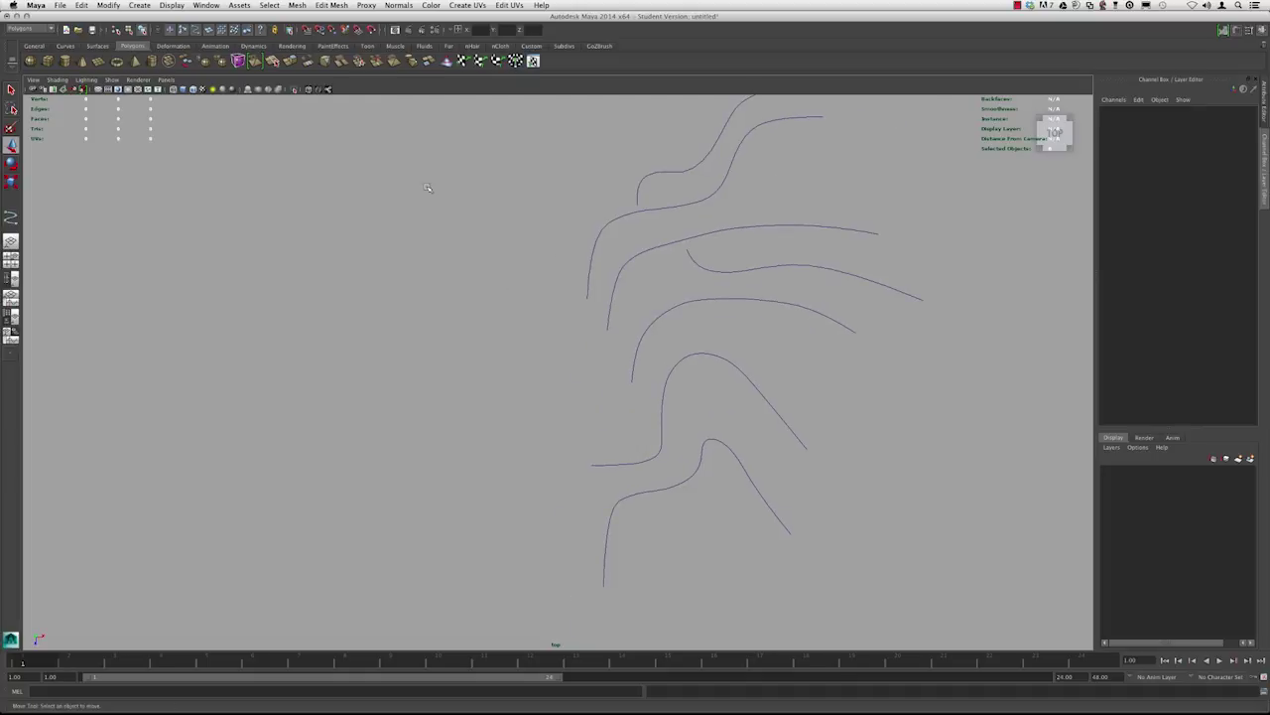
- Create a polygon plane primitive at the origin
{"action": "left_click", "coordinate": [140, 5]}
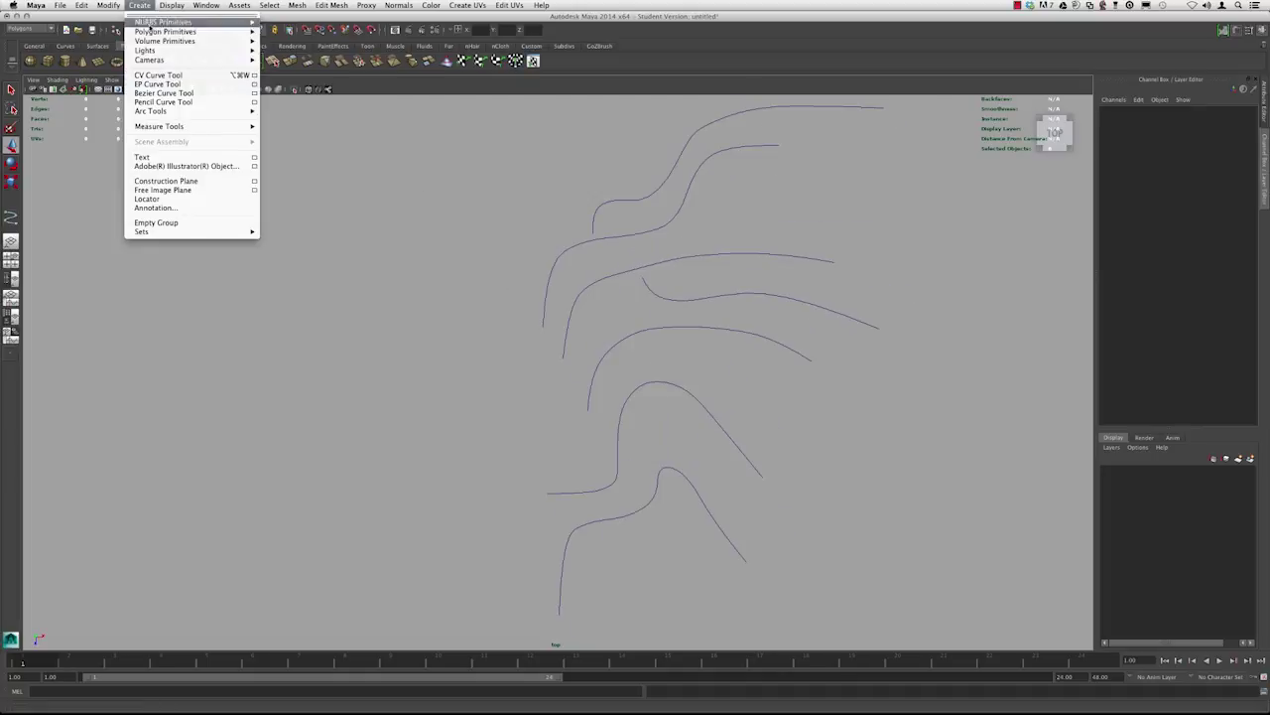
{"action": "mouse_move", "coordinate": [178, 33]}
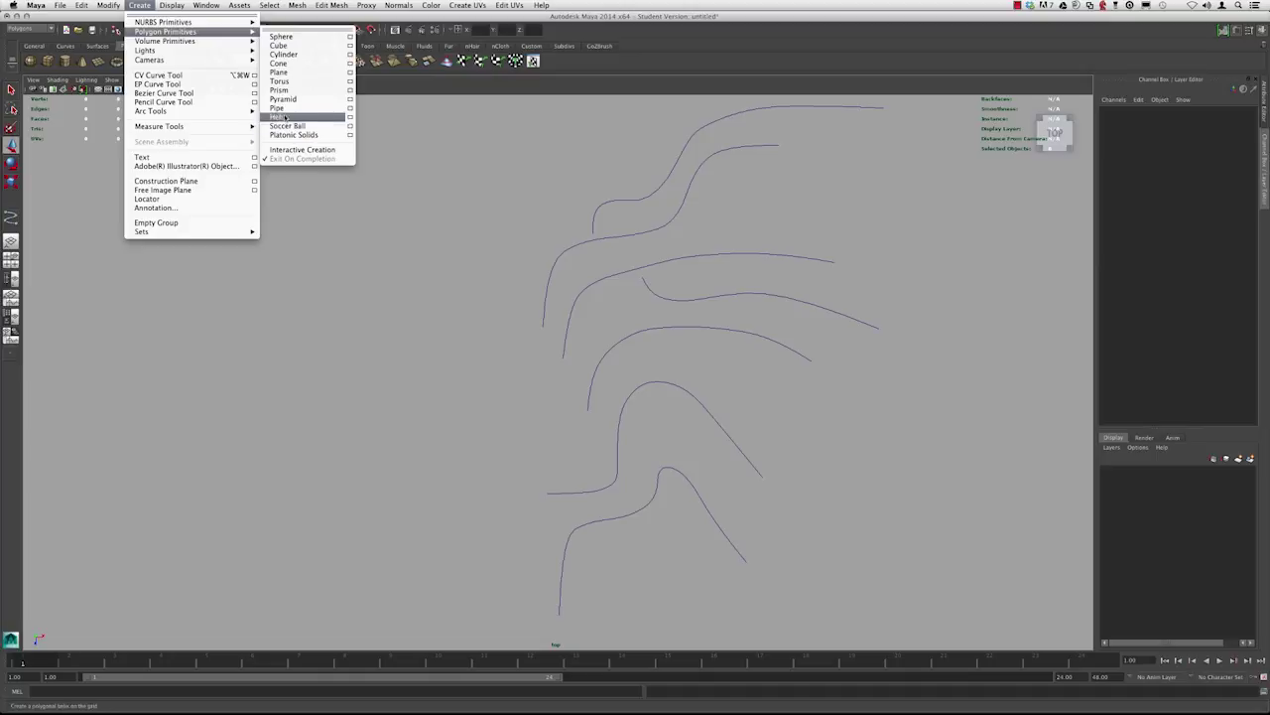
{"action": "left_click", "coordinate": [282, 73]}
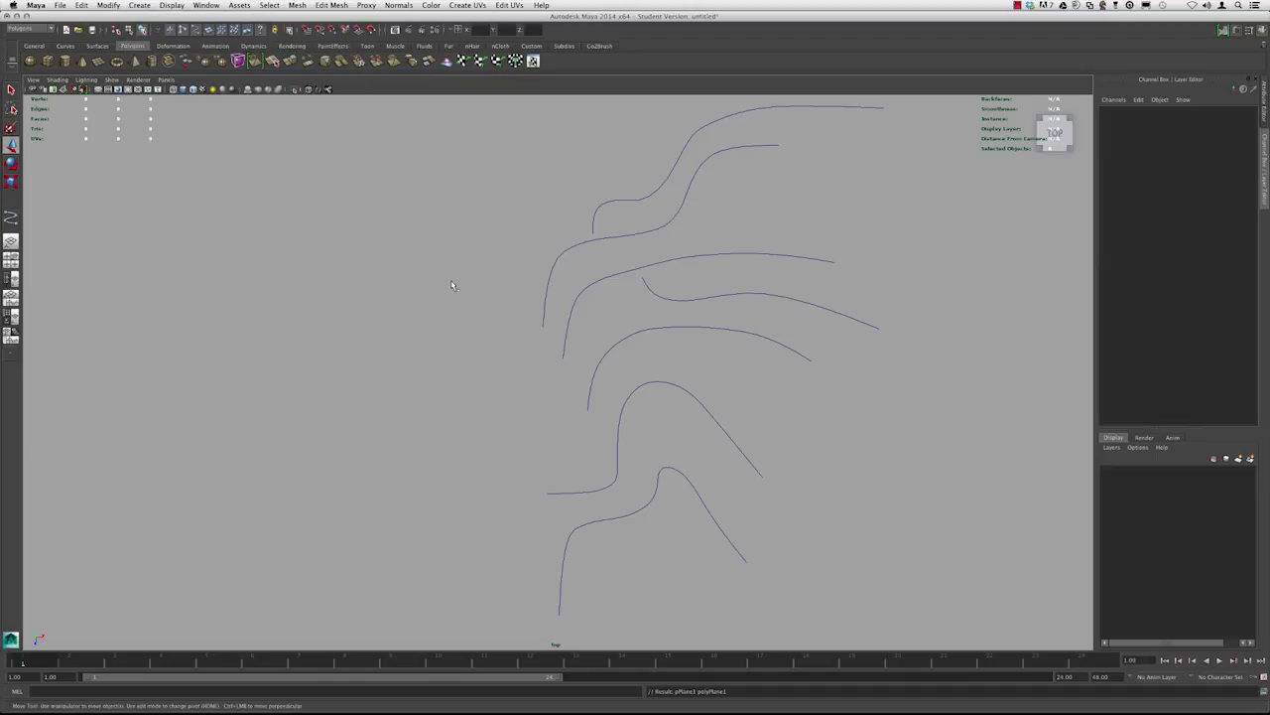
{"action": "right_click_drag", "start_coordinate": [464, 287], "coordinate": [629, 342], "text": "alt"}
{"action": "middle_click_drag", "start_coordinate": [601, 239], "coordinate": [608, 250], "text": "alt"}
{"action": "right_click_drag", "start_coordinate": [607, 250], "coordinate": [737, 263], "text": "alt"}
{"action": "middle_click_drag", "start_coordinate": [739, 264], "coordinate": [694, 274], "text": "alt"}
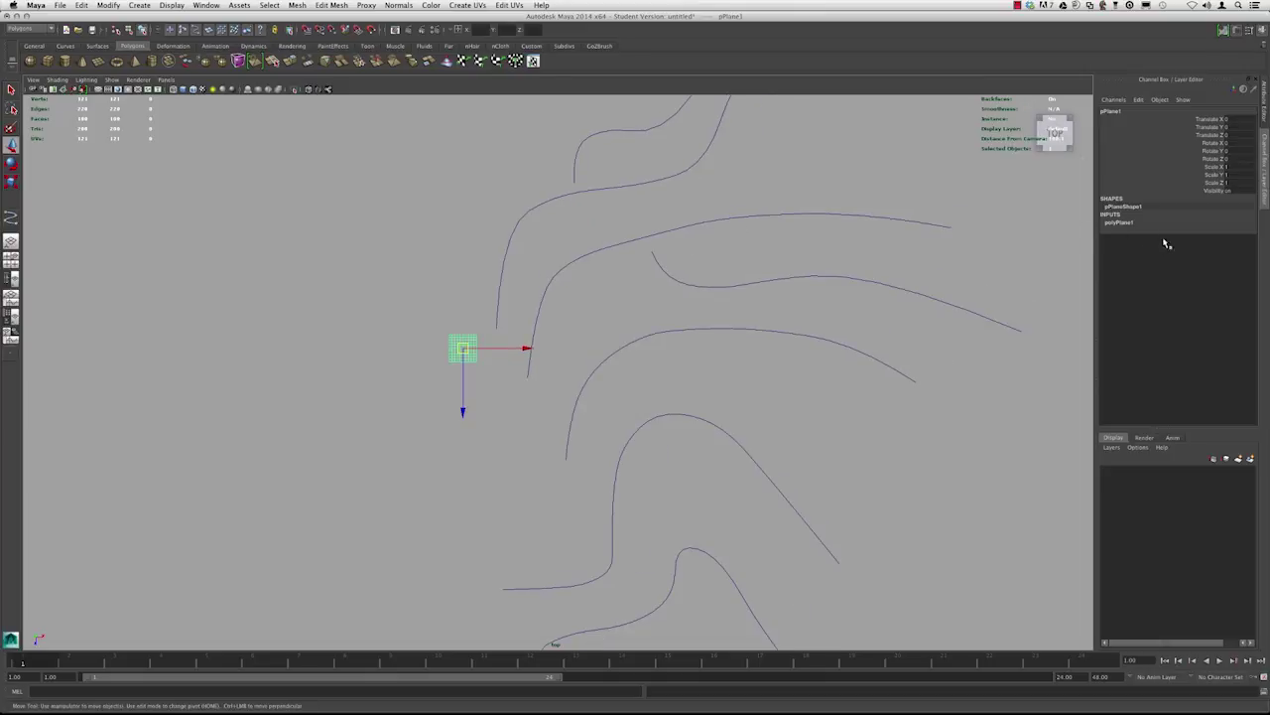
- Set the plane's Subdivisions Width and Subdivisions Height to 1
{"action": "left_click", "coordinate": [1120, 222]}
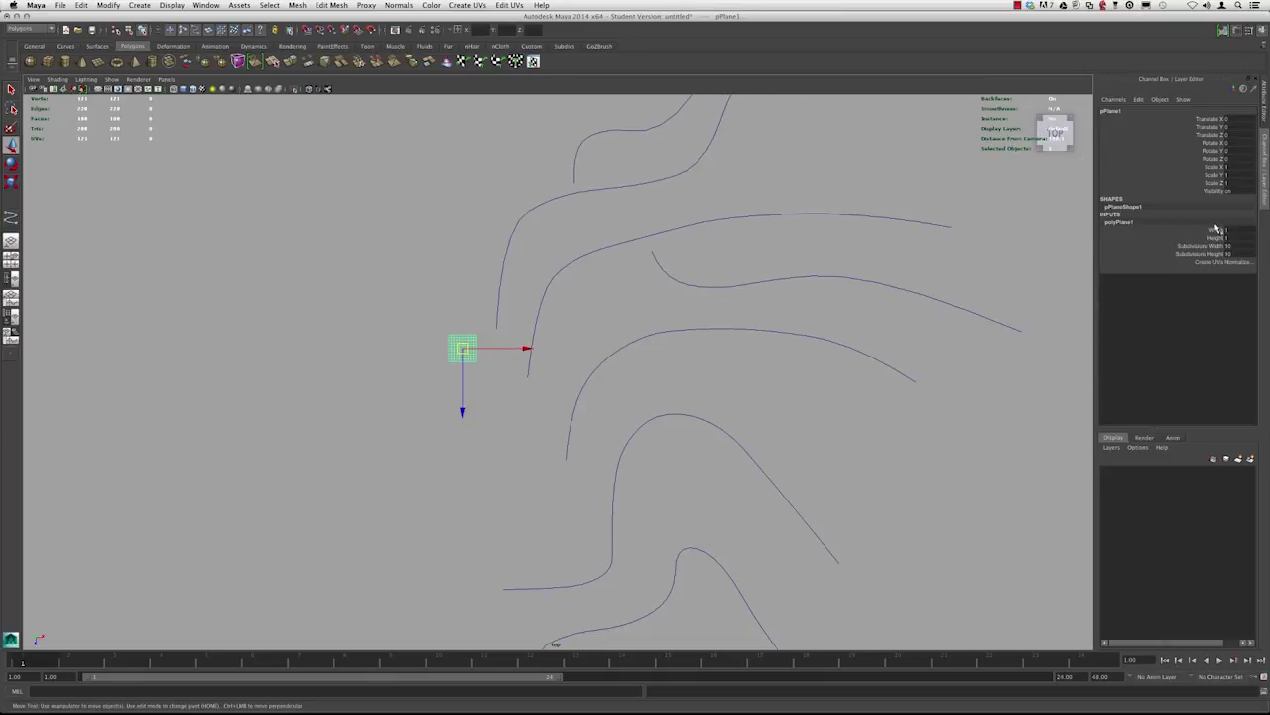
{"action": "left_click_drag", "start_coordinate": [1239, 247], "coordinate": [1239, 256]}
{"action": "type", "text": "1"}
{"action": "key", "text": "Return"}
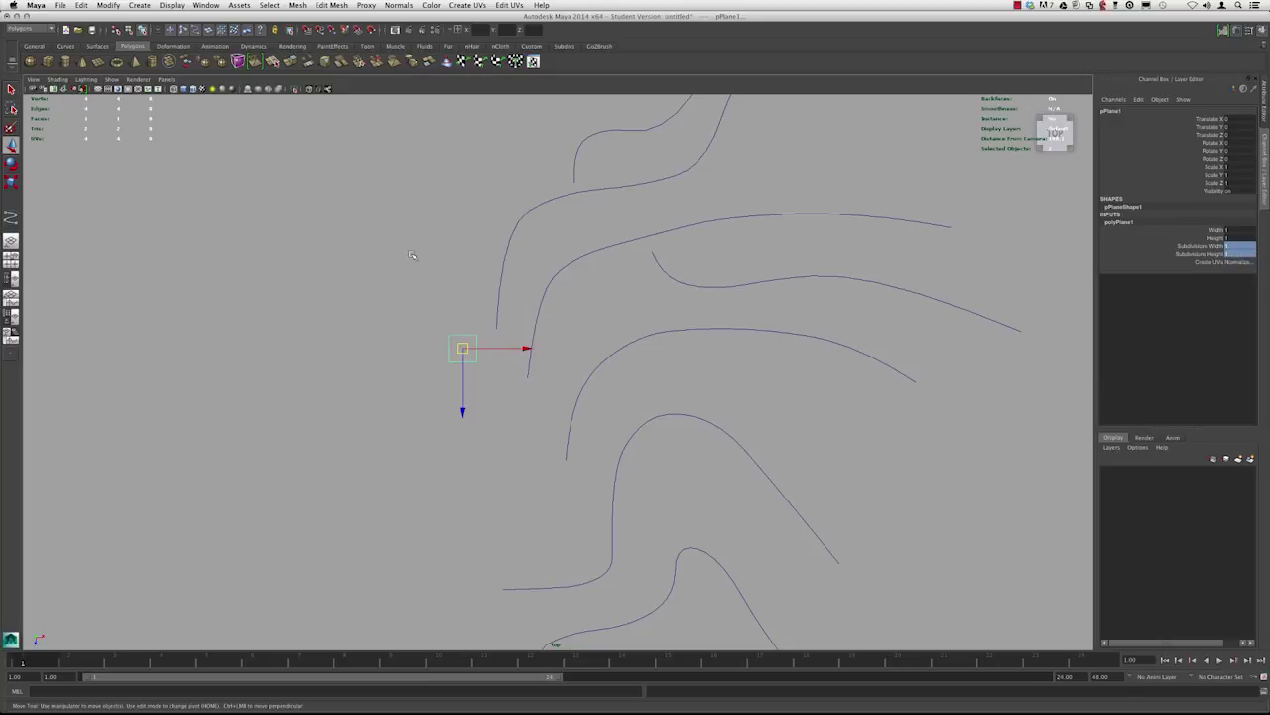
- Move the plane to the lower end of the second curve from the top
{"action": "right_click_drag", "start_coordinate": [376, 235], "coordinate": [498, 319], "text": "alt"}
{"action": "middle_click_drag", "start_coordinate": [498, 320], "coordinate": [535, 370], "text": "alt"}
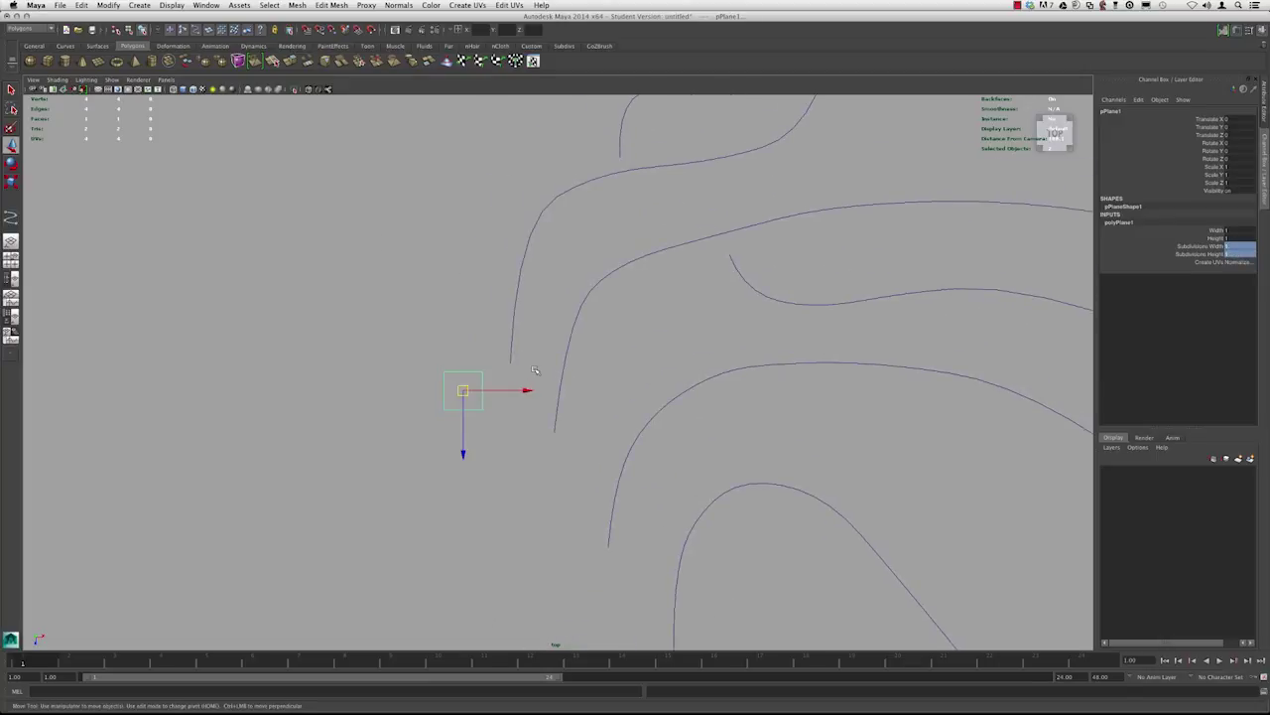
{"action": "middle_click_drag", "start_coordinate": [490, 302], "coordinate": [477, 326], "text": "alt"}
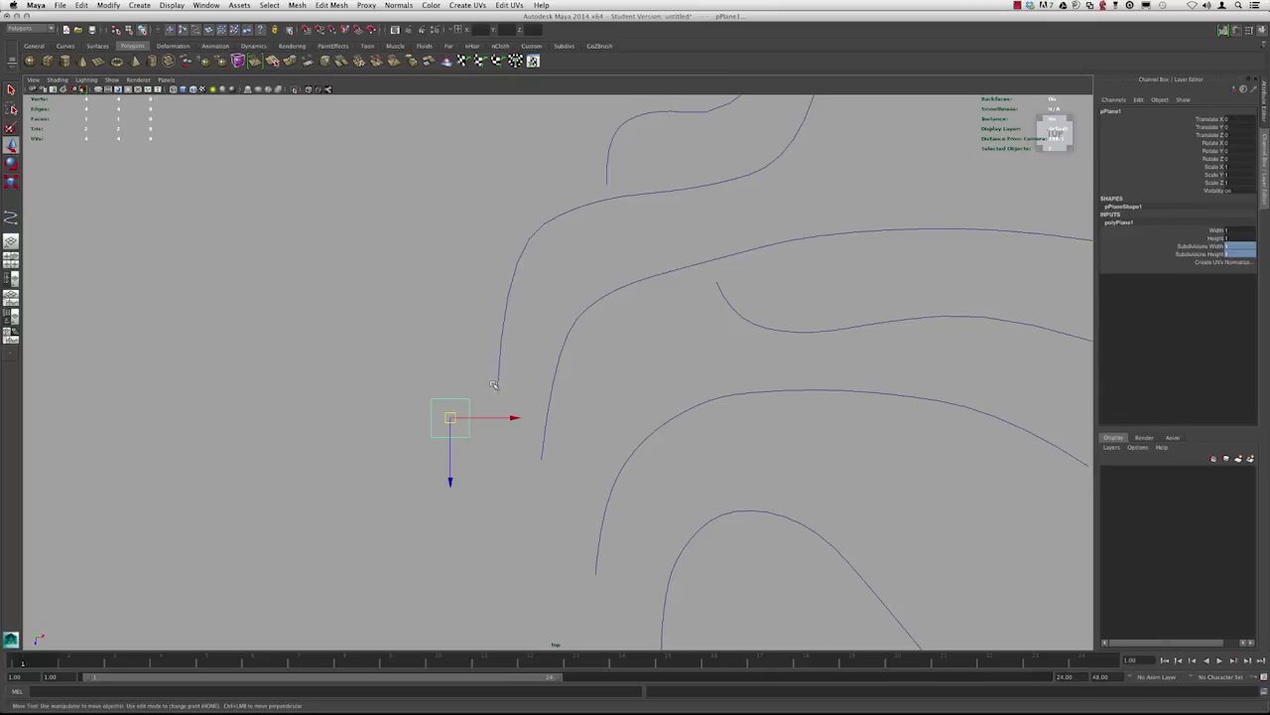
{"action": "left_click_drag", "start_coordinate": [447, 415], "coordinate": [496, 411]}
{"action": "middle_click_drag", "start_coordinate": [470, 294], "coordinate": [466, 309], "text": "alt"}
{"action": "right_click_drag", "start_coordinate": [467, 307], "coordinate": [417, 357], "text": "alt"}
{"action": "middle_click_drag", "start_coordinate": [417, 357], "coordinate": [417, 329], "text": "alt"}
{"action": "right_click_drag", "start_coordinate": [446, 385], "coordinate": [494, 401], "text": "alt"}
- Scale the plane uniformly to 0.79, align its upper edge with the curve's lower end, and deselect it
{"action": "key", "text": "r"}
{"action": "key", "text": "w"}
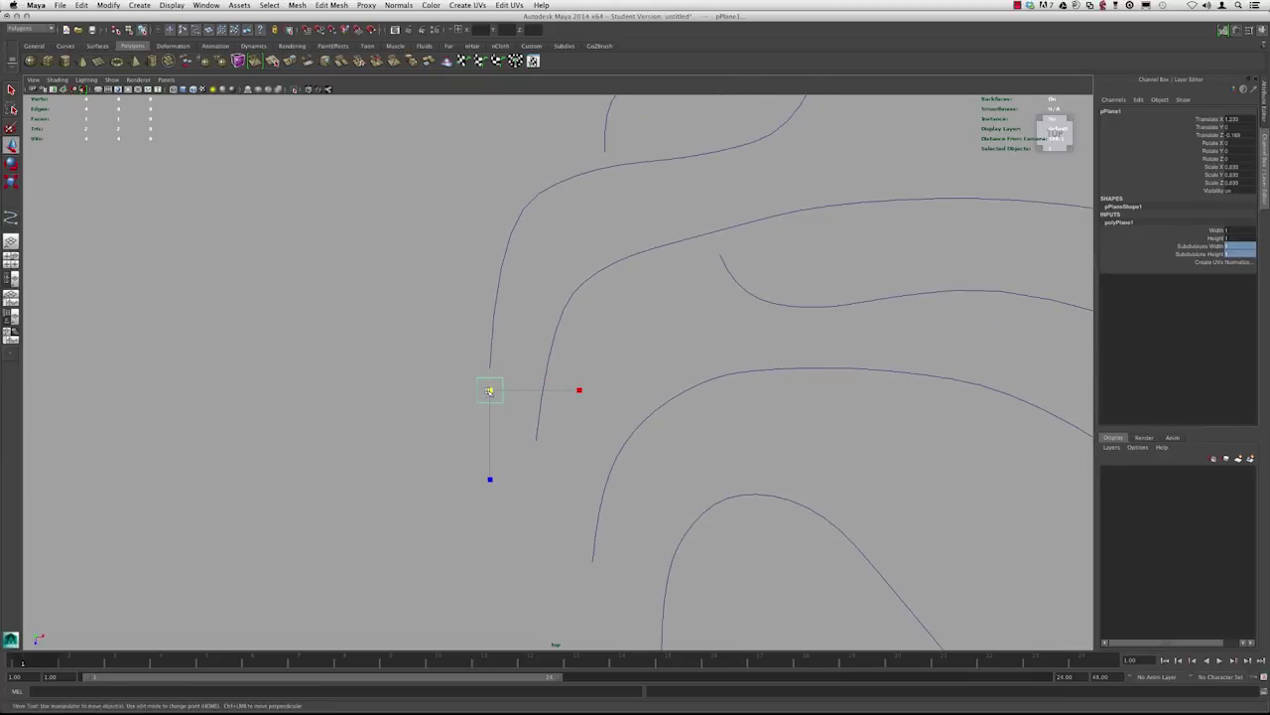
{"action": "mouse_move", "coordinate": [492, 392]}
{"action": "left_mouse_down"}
{"action": "mouse_move", "coordinate": [500, 383]}
{"action": "mouse_move", "coordinate": [490, 386]}
{"action": "left_mouse_up"}
{"action": "key", "text": "e"}
{"action": "key", "text": "r"}
{"action": "key", "text": "w"}
{"action": "left_click", "coordinate": [342, 273]}
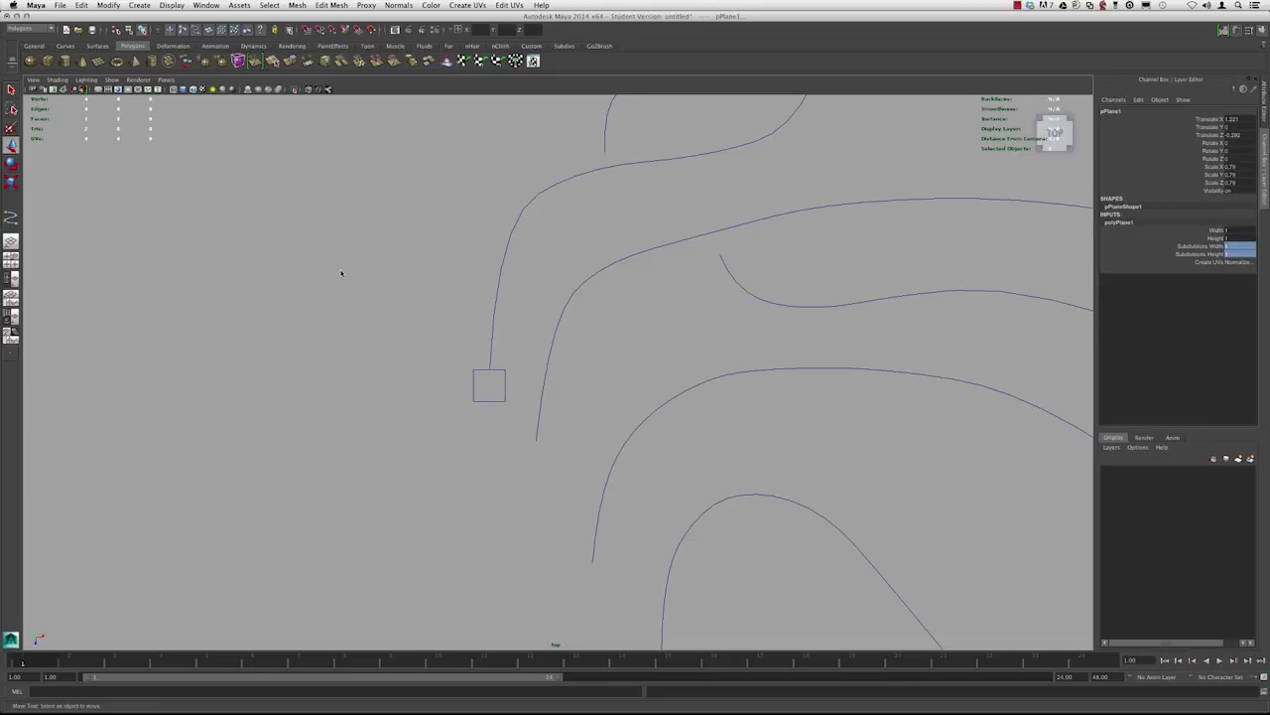
- Open the Outliner and place its window beside the curves
{"action": "middle_click_drag", "start_coordinate": [351, 264], "coordinate": [341, 289], "text": "alt"}
{"action": "left_click", "coordinate": [206, 5]}
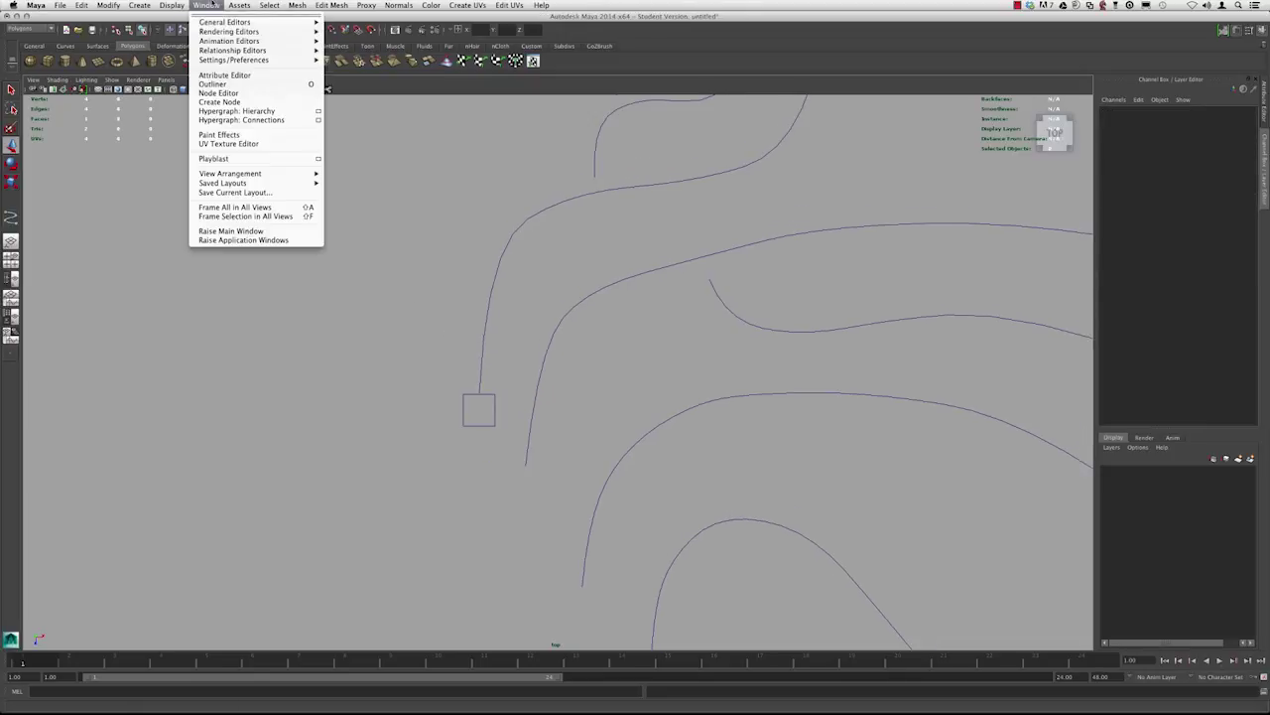
{"action": "left_click", "coordinate": [212, 83]}
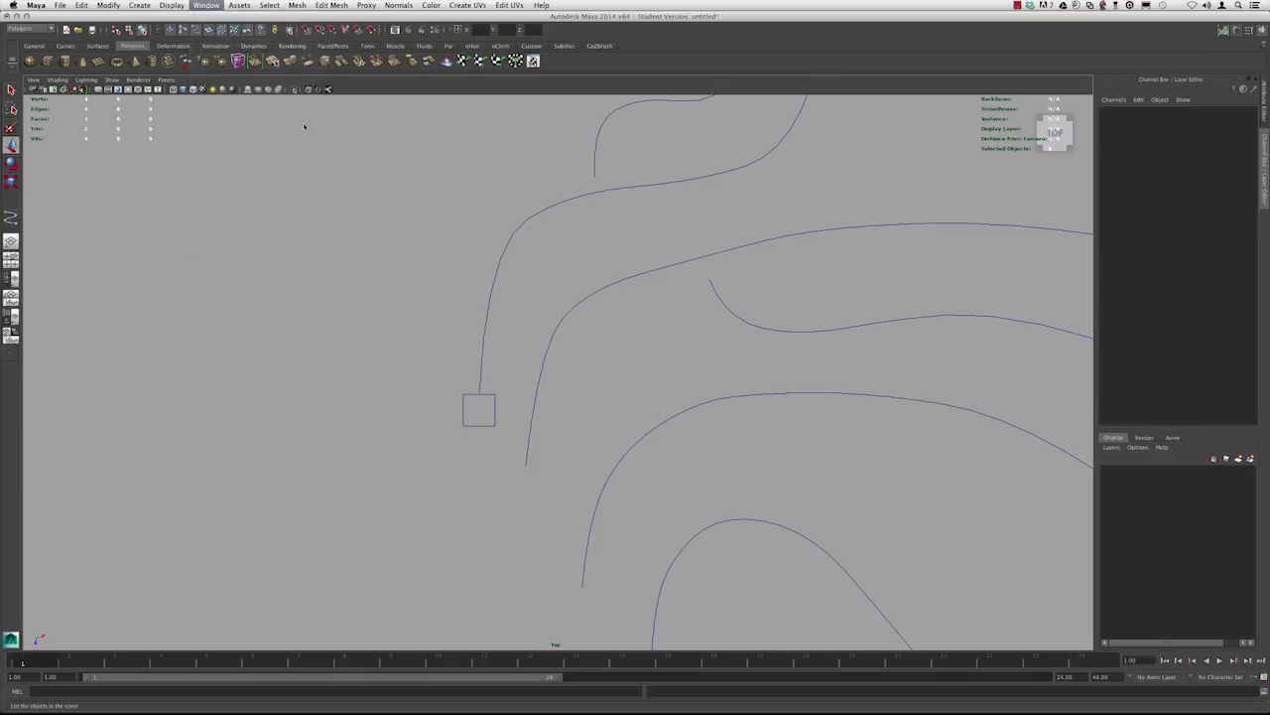
{"action": "left_click_drag", "start_coordinate": [86, 157], "coordinate": [123, 114]}
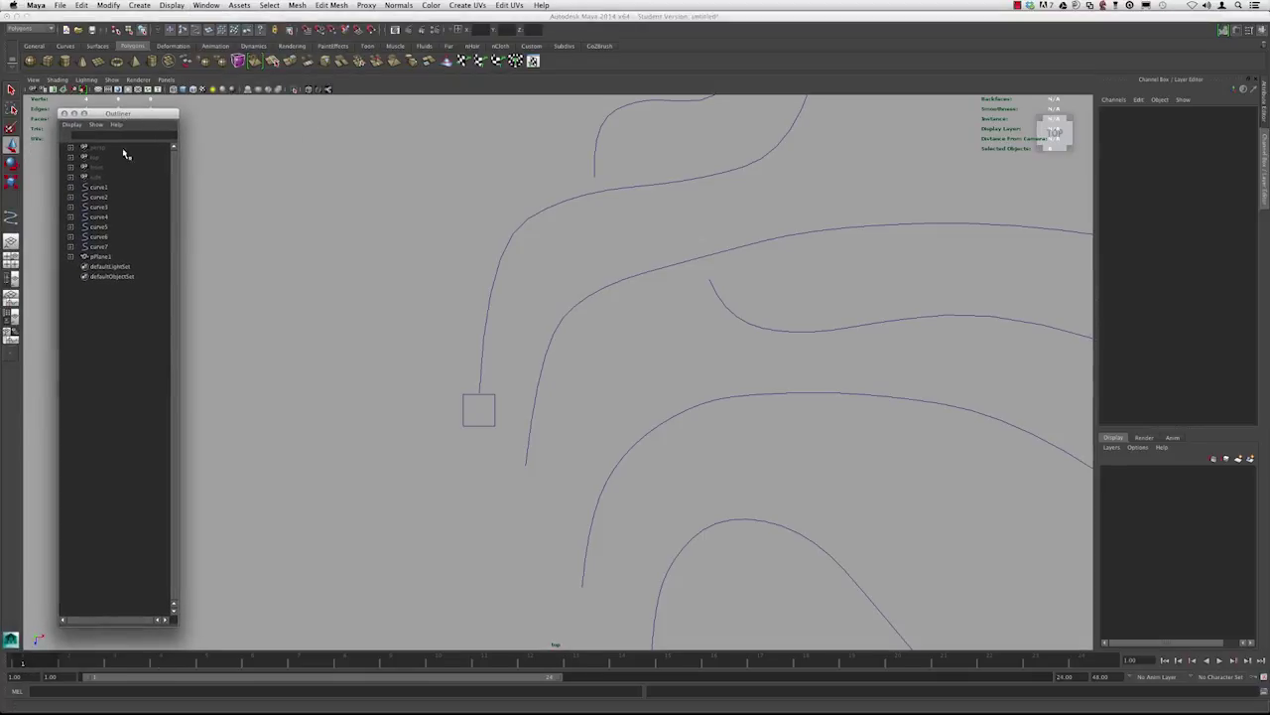
- Select the plane's upper edge together with the curve that starts at it
{"action": "right_click_drag", "start_coordinate": [420, 295], "coordinate": [371, 258], "text": "alt"}
{"action": "middle_click_drag", "start_coordinate": [380, 257], "coordinate": [329, 301], "text": "alt"}
{"action": "right_click_drag", "start_coordinate": [387, 293], "coordinate": [288, 282], "text": "alt"}
{"action": "middle_click_drag", "start_coordinate": [370, 346], "coordinate": [406, 302], "text": "alt"}
{"action": "right_click_drag", "start_coordinate": [406, 302], "coordinate": [429, 384], "text": "alt"}
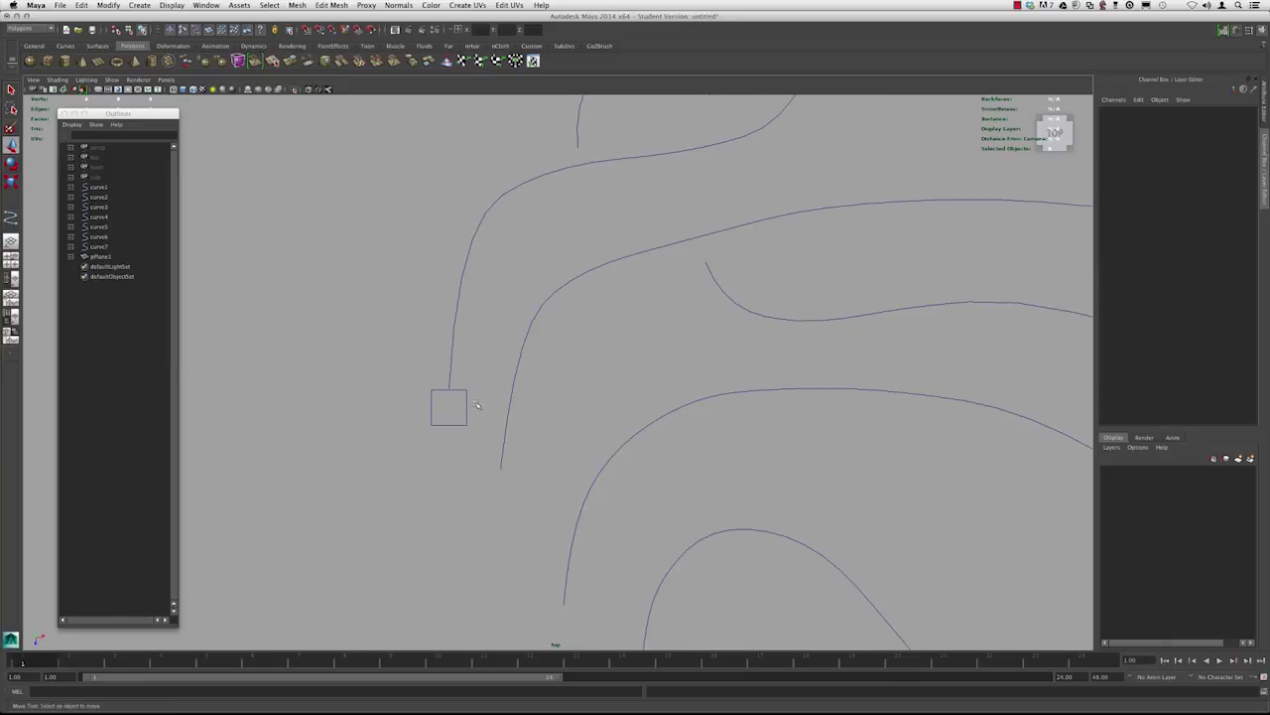
{"action": "left_click", "coordinate": [432, 398]}
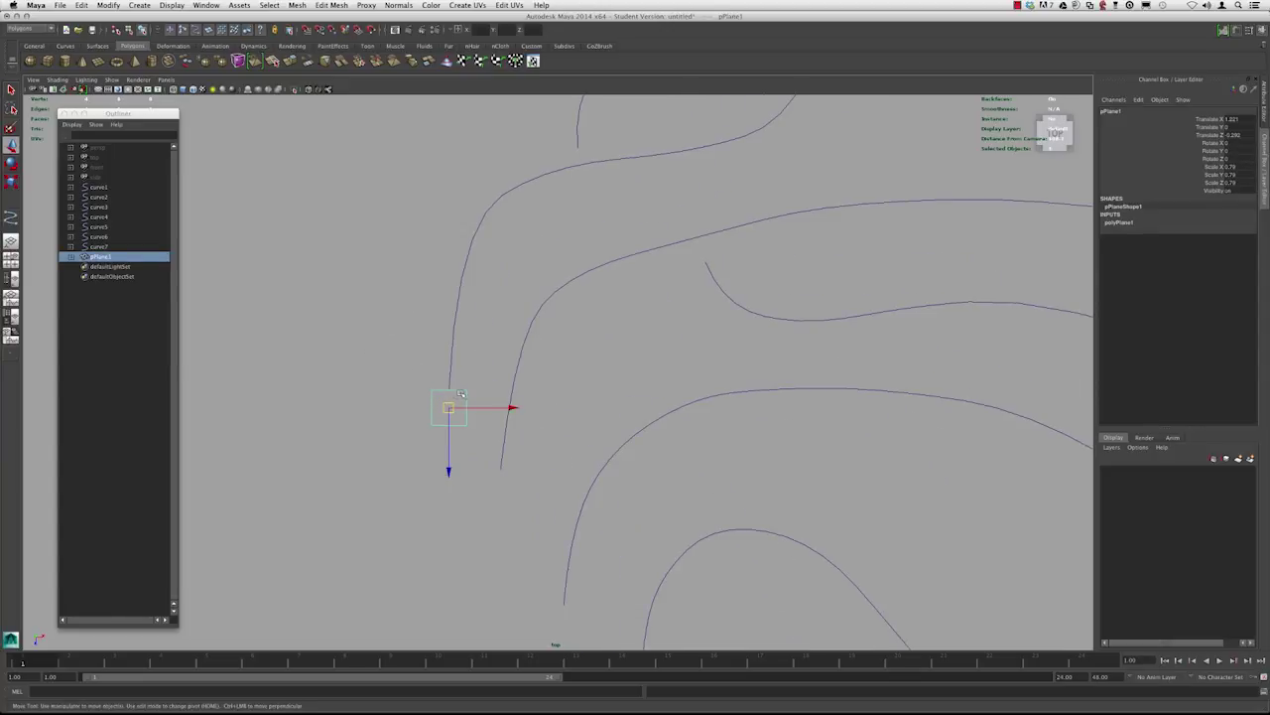
{"action": "right_click_drag", "start_coordinate": [454, 388], "coordinate": [455, 367]}
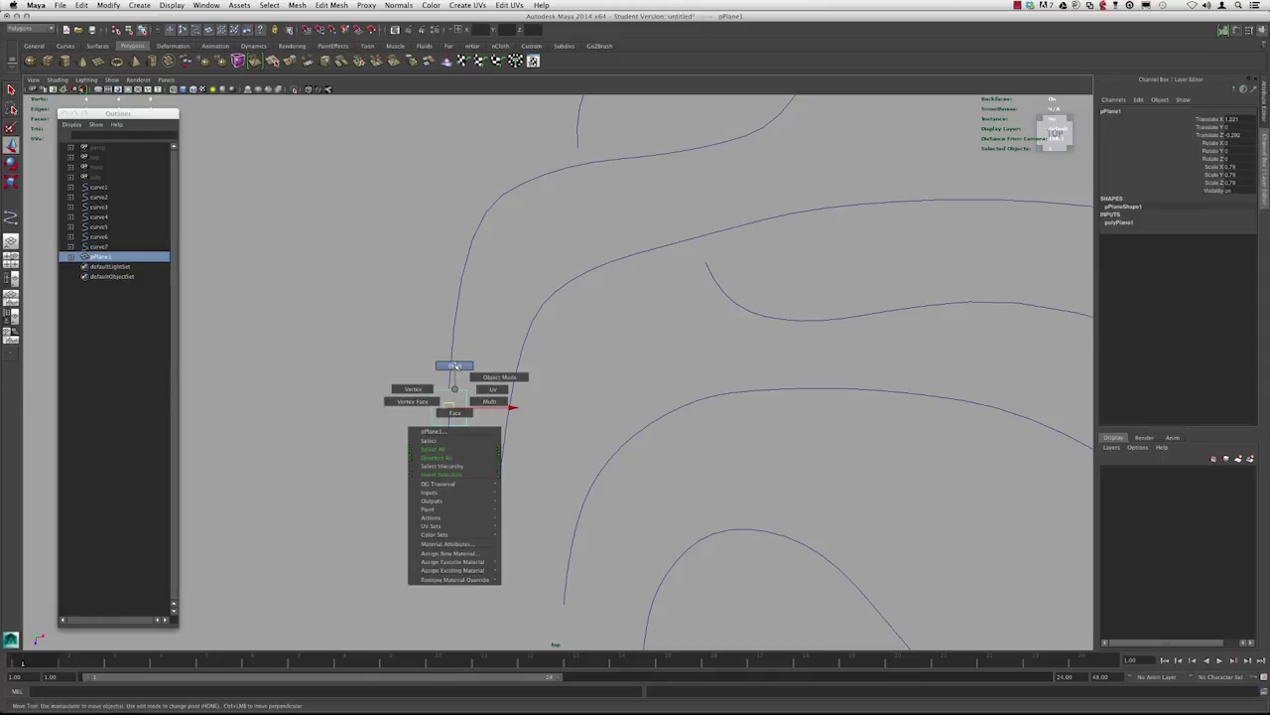
{"action": "right_click_drag", "start_coordinate": [454, 368], "coordinate": [477, 374]}
{"action": "left_click", "coordinate": [456, 388]}
{"action": "middle_click_drag", "start_coordinate": [477, 374], "coordinate": [480, 416], "text": "alt"}
{"action": "left_click_drag", "start_coordinate": [405, 337], "coordinate": [466, 345], "text": "shift"}
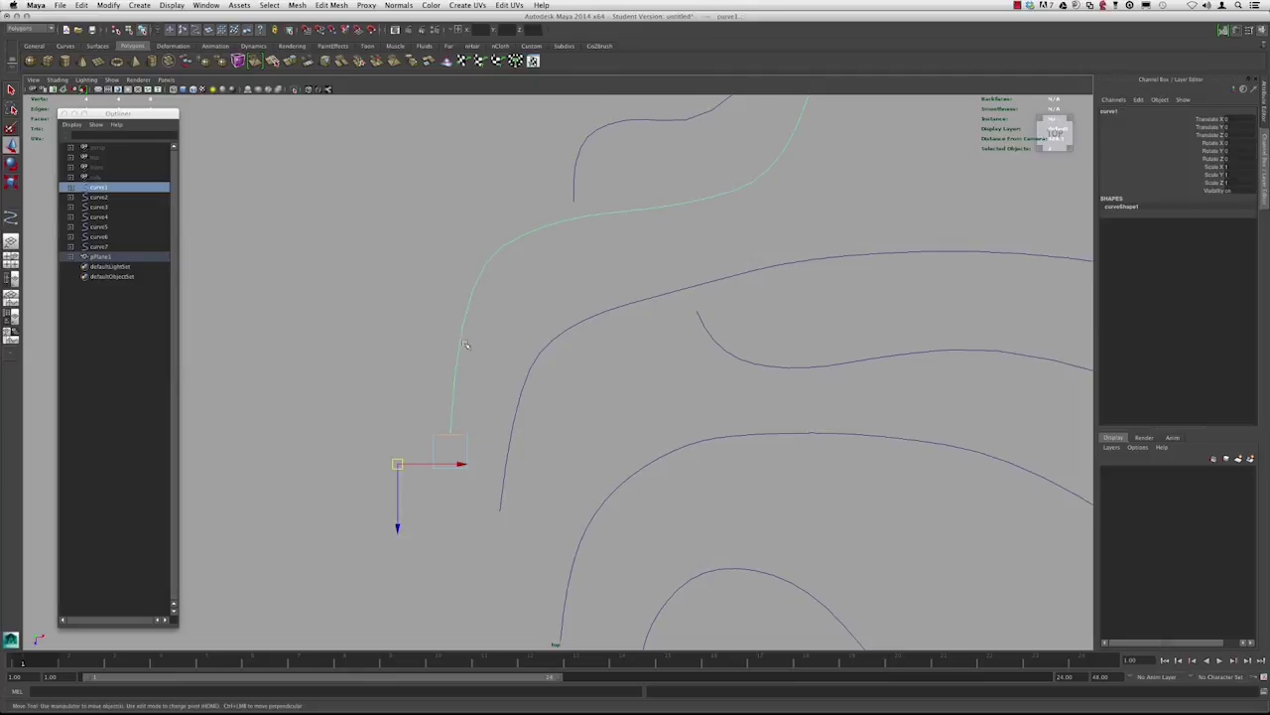
- Extrude the selected plane edge along the curve and show the result in shaded display
{"action": "right_click_drag", "start_coordinate": [511, 337], "coordinate": [408, 326], "text": "alt"}
{"action": "middle_click_drag", "start_coordinate": [408, 325], "coordinate": [368, 352], "text": "alt"}
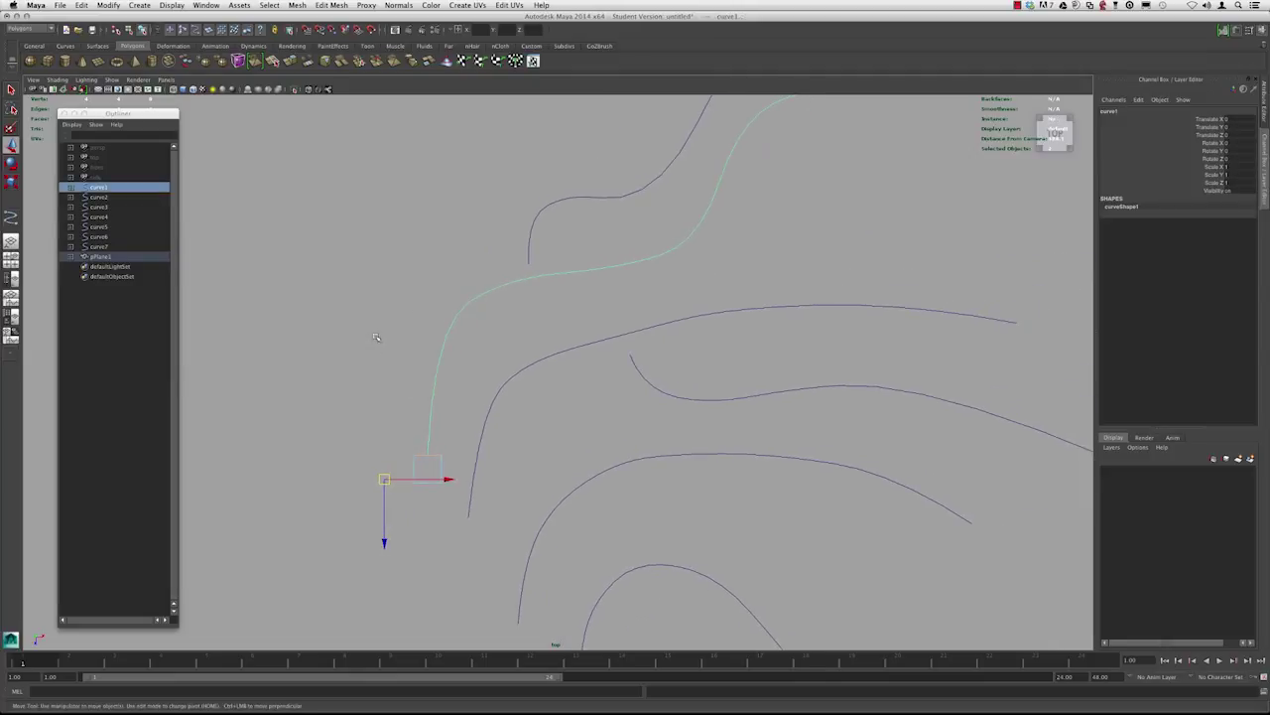
{"action": "left_click", "coordinate": [327, 5]}
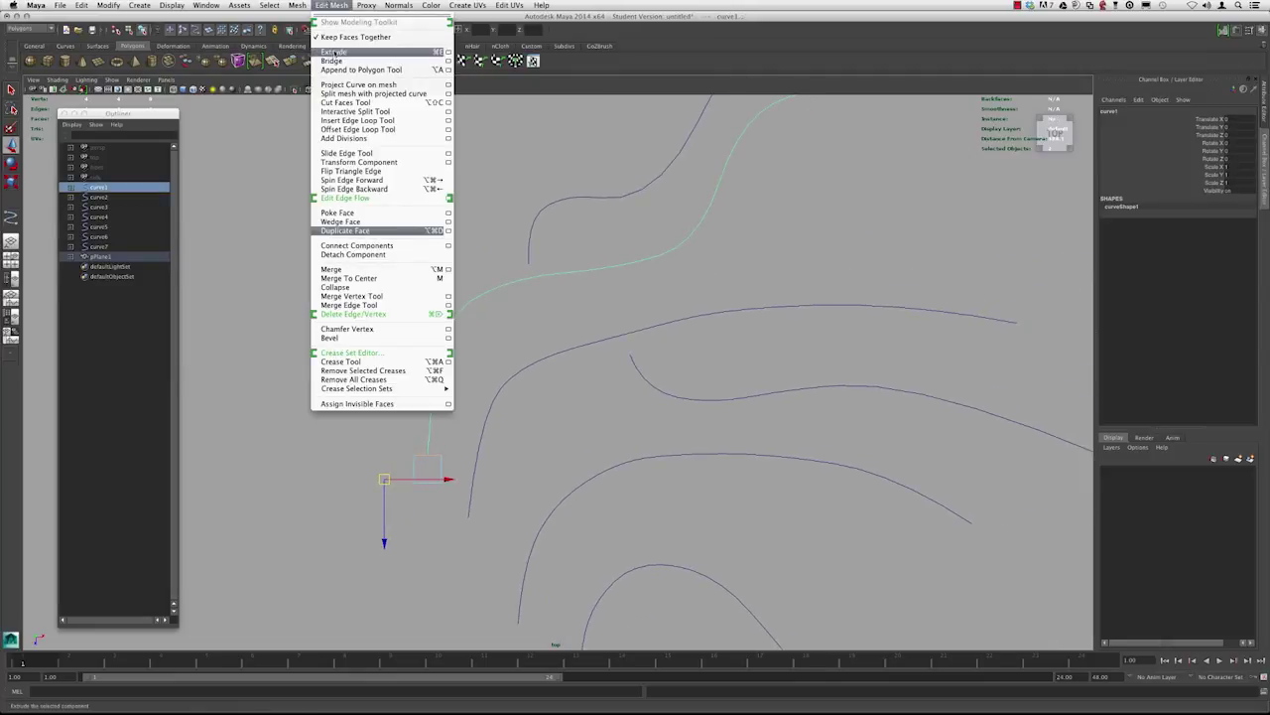
{"action": "left_click", "coordinate": [334, 53]}
{"action": "right_click_drag", "start_coordinate": [628, 236], "coordinate": [563, 235], "text": "alt"}
{"action": "mouse_move", "coordinate": [574, 236]}
{"action": "middle_mouse_down", "text": "alt"}
{"action": "mouse_move", "coordinate": [523, 281]}
{"action": "mouse_move", "coordinate": [528, 290]}
{"action": "mouse_move", "coordinate": [519, 271]}
{"action": "middle_mouse_up", "text": "alt"}
{"action": "key", "text": "5"}
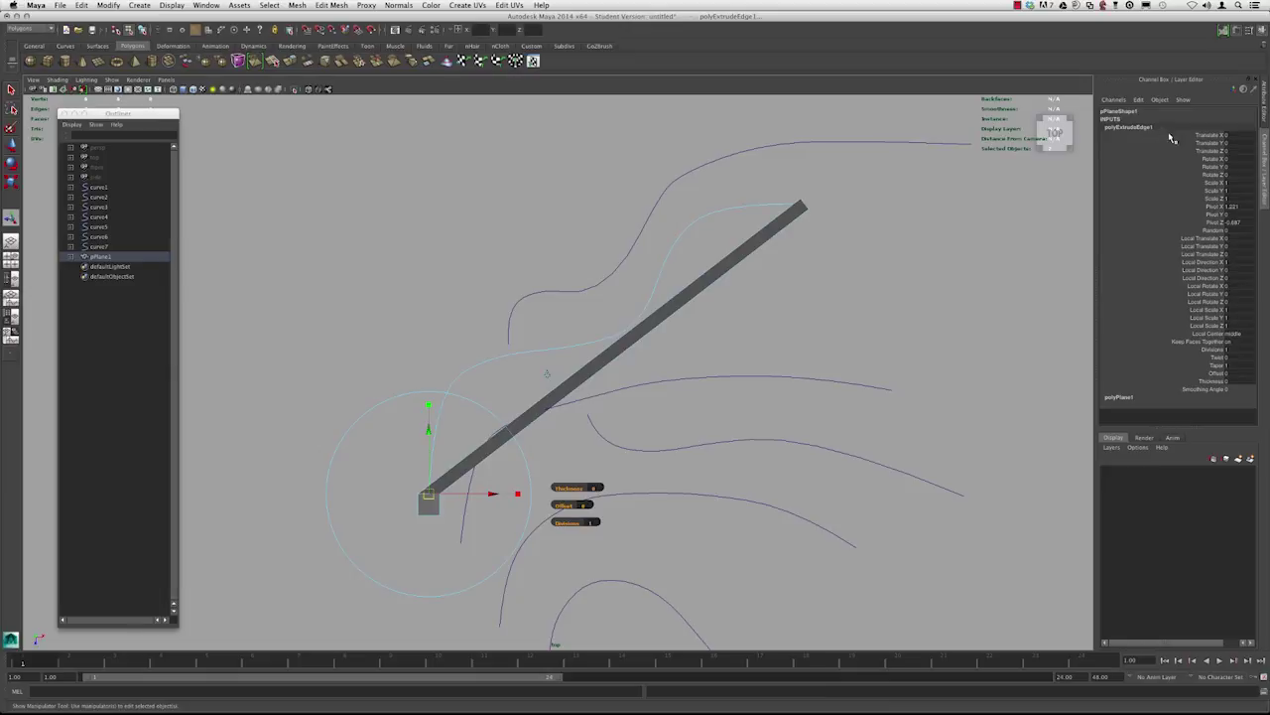
- Set the edge extrusion's Divisions to 20 so the strip follows the curve
{"action": "left_click", "coordinate": [1233, 350]}
{"action": "type", "text": "11"}
{"action": "key", "text": "Return"}
{"action": "left_click", "coordinate": [1210, 351]}
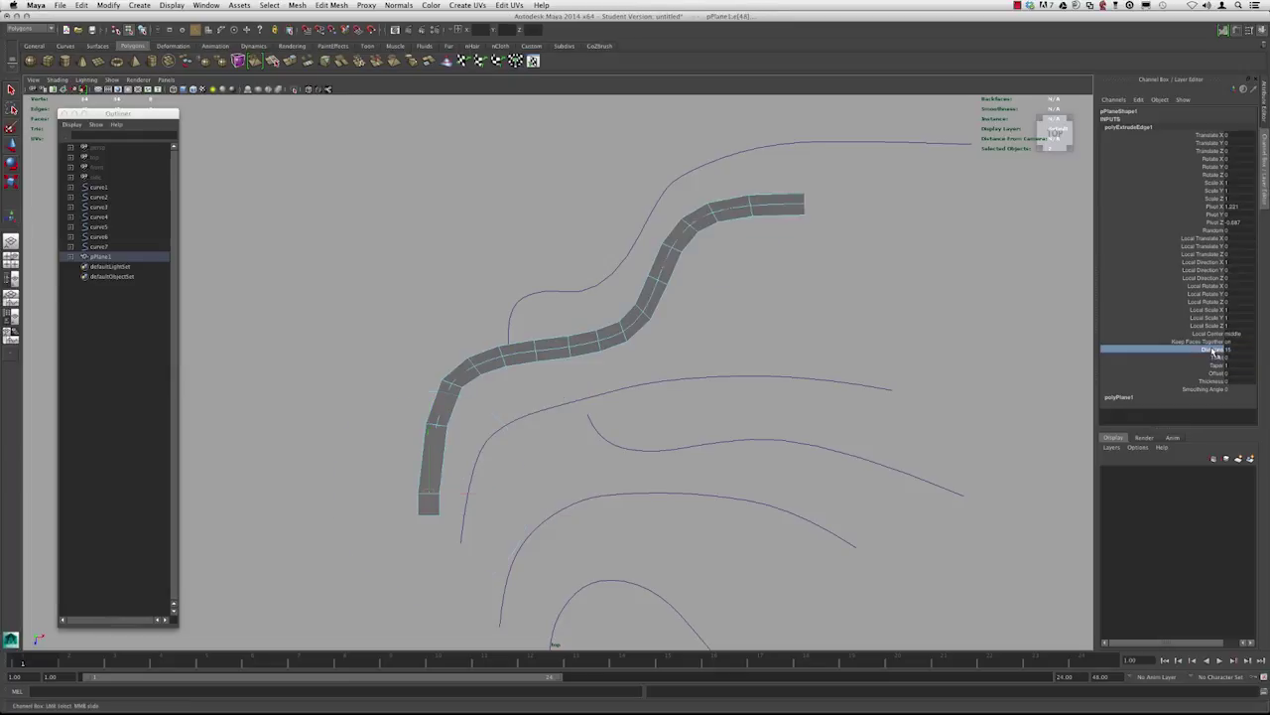
{"action": "mouse_move", "coordinate": [978, 363]}
{"action": "middle_mouse_down"}
{"action": "mouse_move", "coordinate": [922, 358]}
{"action": "mouse_move", "coordinate": [995, 354]}
{"action": "mouse_move", "coordinate": [919, 351]}
{"action": "mouse_move", "coordinate": [1015, 354]}
{"action": "mouse_move", "coordinate": [998, 354]}
{"action": "middle_mouse_up"}
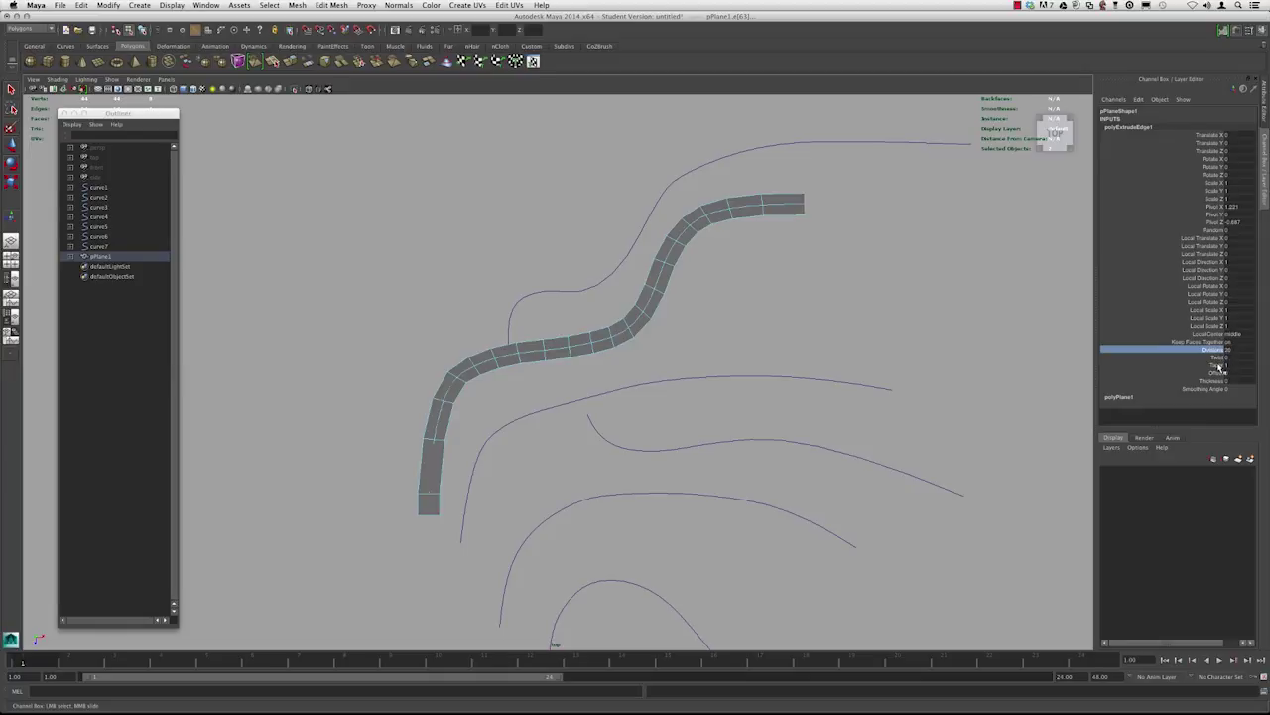
- Try Taper values of 0 and 2 on the edge extrusion
{"action": "left_click", "coordinate": [1217, 367]}
{"action": "left_click", "coordinate": [1239, 366]}
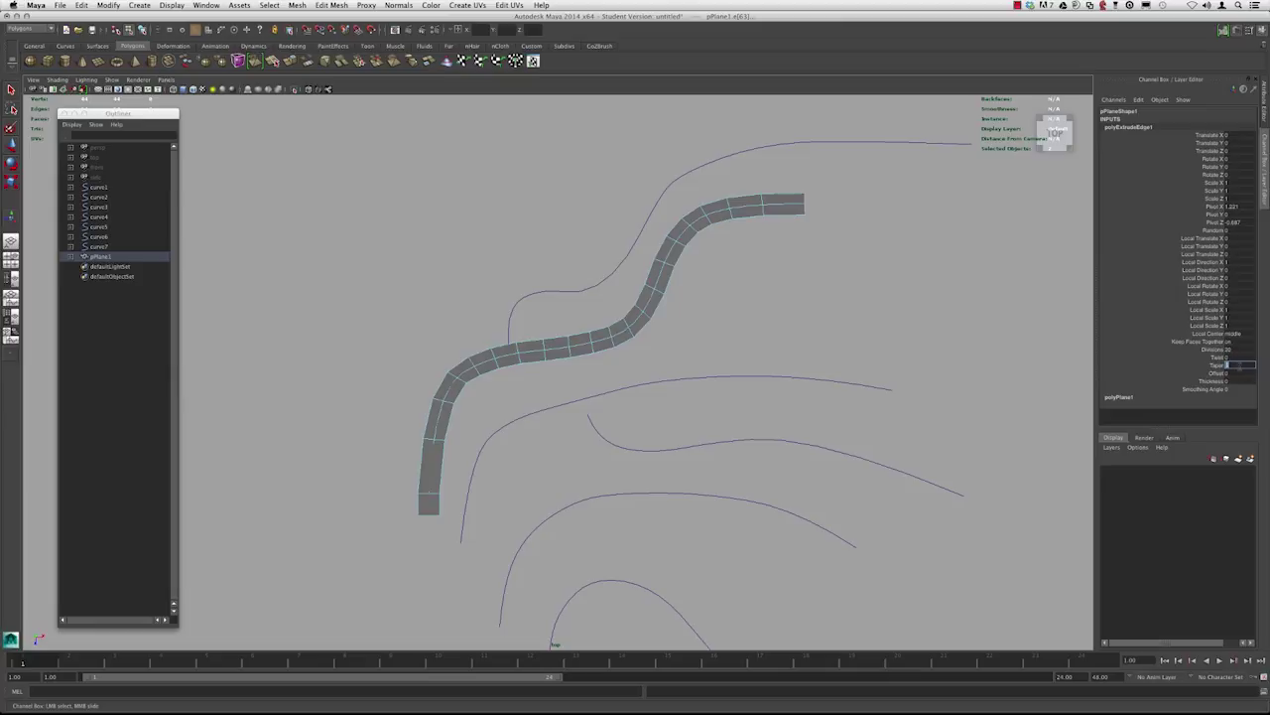
{"action": "type", "text": "0"}
{"action": "key", "text": "Return"}
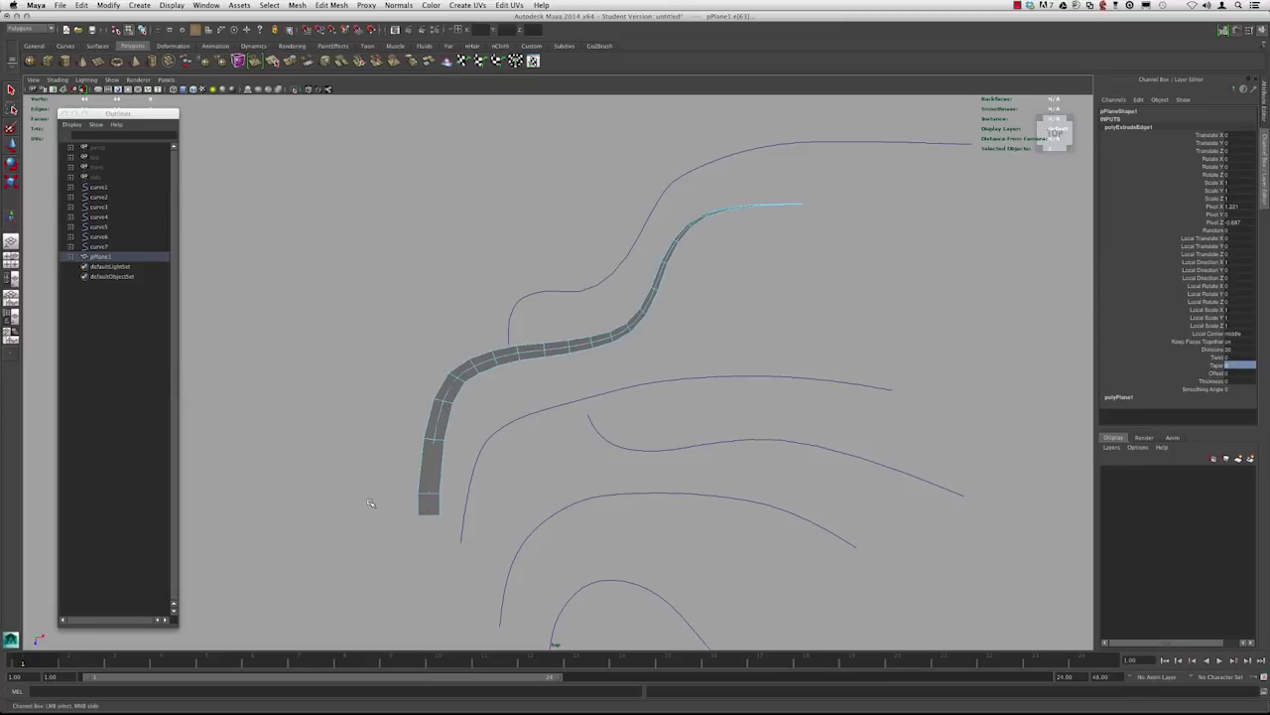
{"action": "left_click", "coordinate": [1235, 368]}
{"action": "type", "text": "2"}
{"action": "key", "text": "Return"}
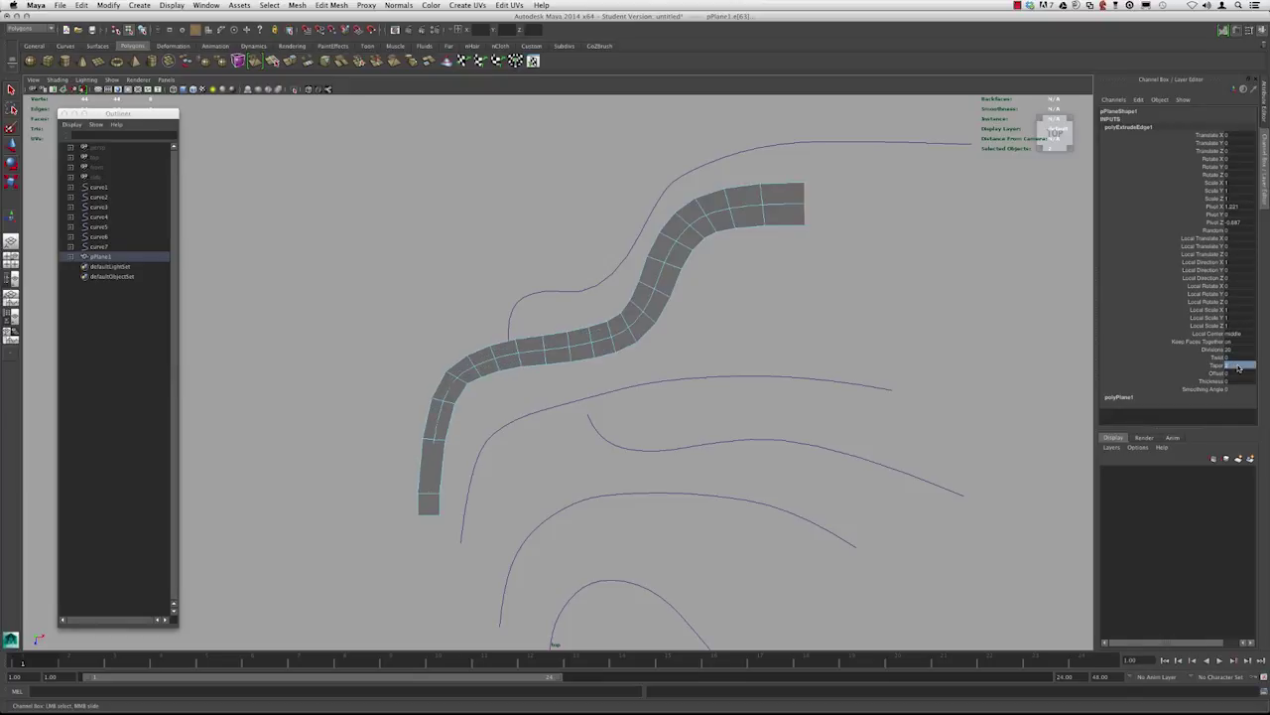
- Set the extrusion's Taper below 1 so the strip narrows moderately toward its far end
{"action": "left_click", "coordinate": [1237, 366]}
{"action": "key", "text": "Return"}
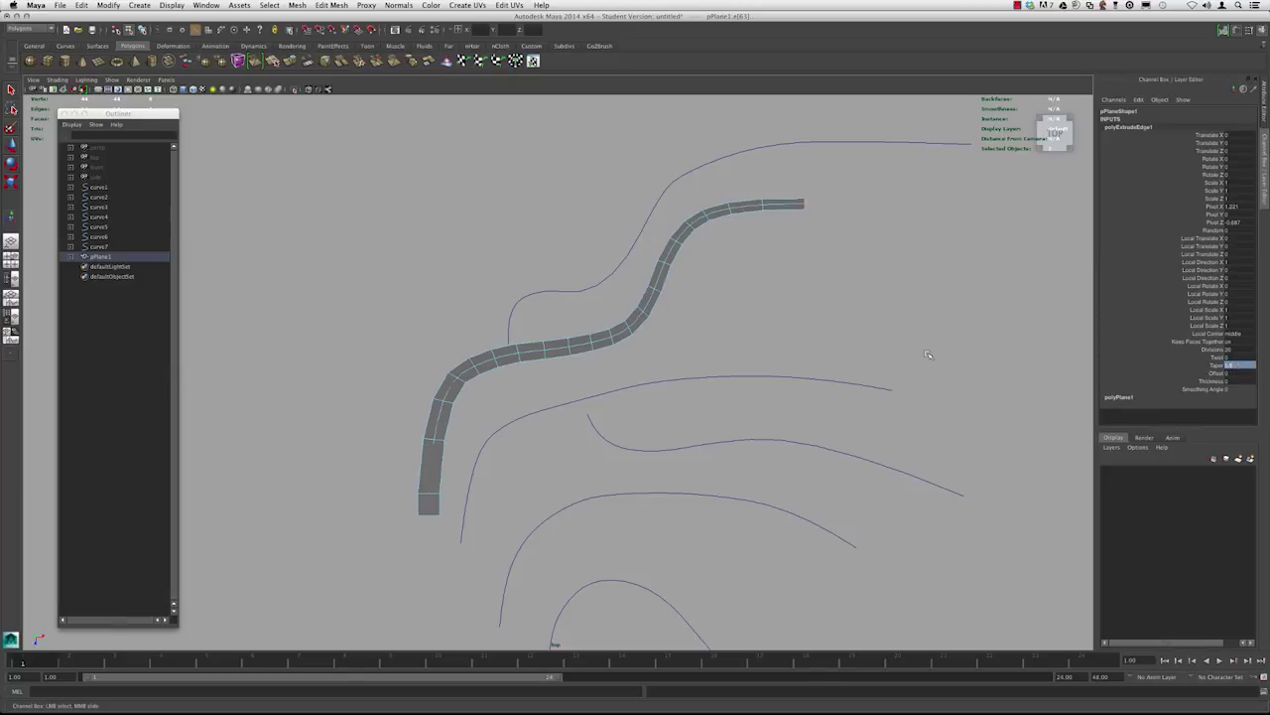
{"action": "middle_click_drag", "start_coordinate": [725, 239], "coordinate": [713, 253], "text": "alt"}
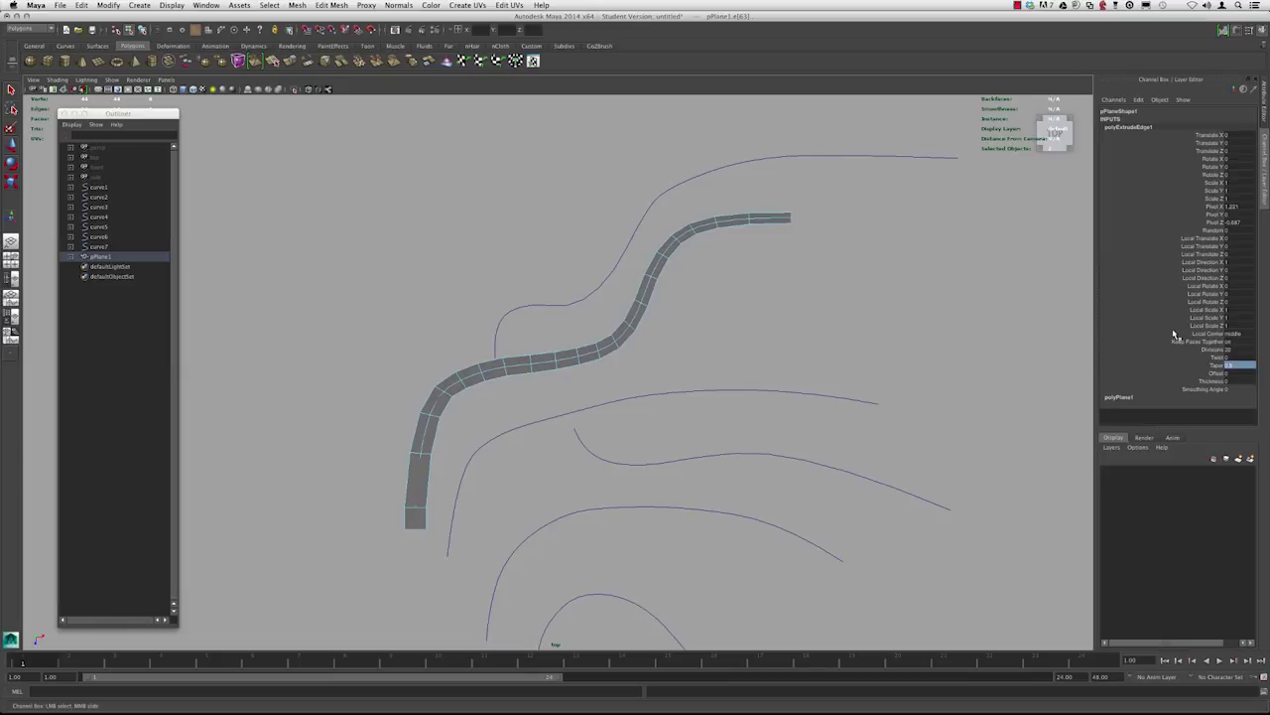
{"action": "middle_click_drag", "start_coordinate": [701, 316], "coordinate": [783, 335], "text": "alt"}
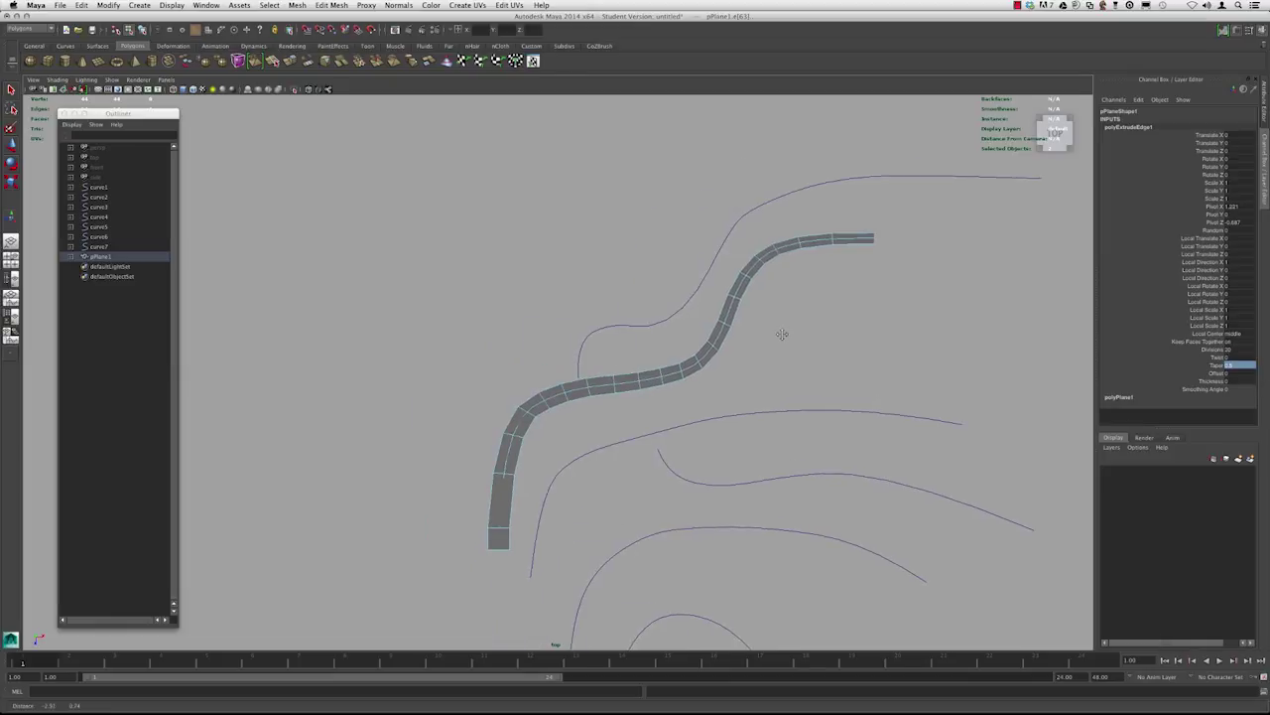
{"action": "right_click_drag", "start_coordinate": [542, 325], "coordinate": [589, 378], "text": "alt"}
{"action": "middle_click_drag", "start_coordinate": [589, 378], "coordinate": [635, 286], "text": "alt"}
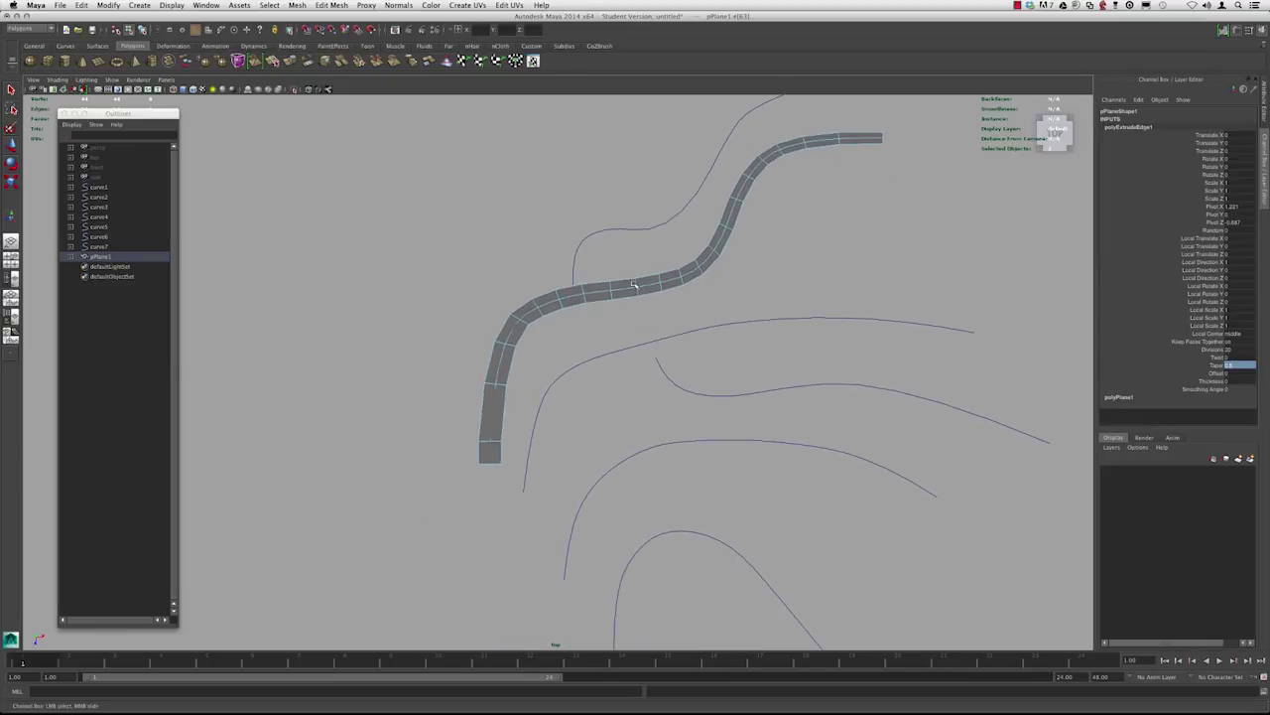
- Return the extruded strip to object mode and clear the selection
{"action": "right_click_drag", "start_coordinate": [623, 283], "coordinate": [652, 265]}
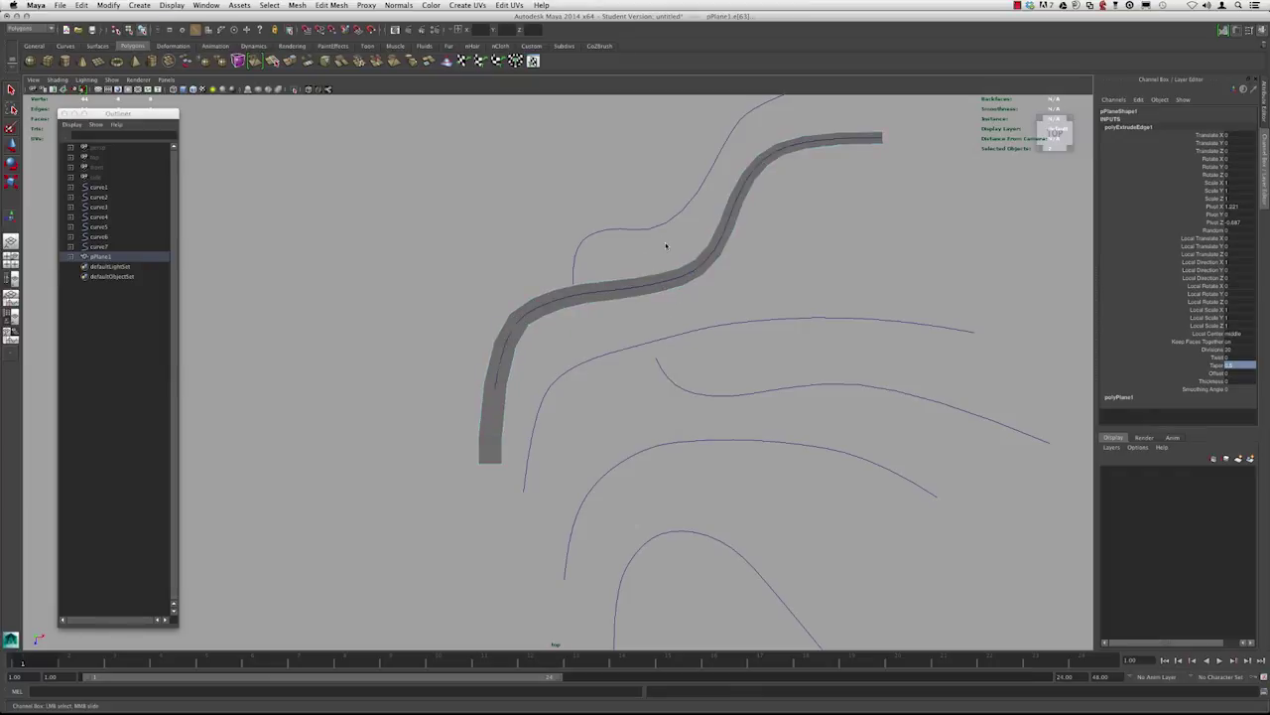
{"action": "left_click", "coordinate": [666, 245]}
{"action": "key", "text": "t"}
{"action": "middle_click_drag", "start_coordinate": [570, 306], "coordinate": [569, 337], "text": "alt"}
{"action": "right_click_drag", "start_coordinate": [569, 336], "coordinate": [624, 314], "text": "alt"}
{"action": "left_click", "coordinate": [623, 314]}
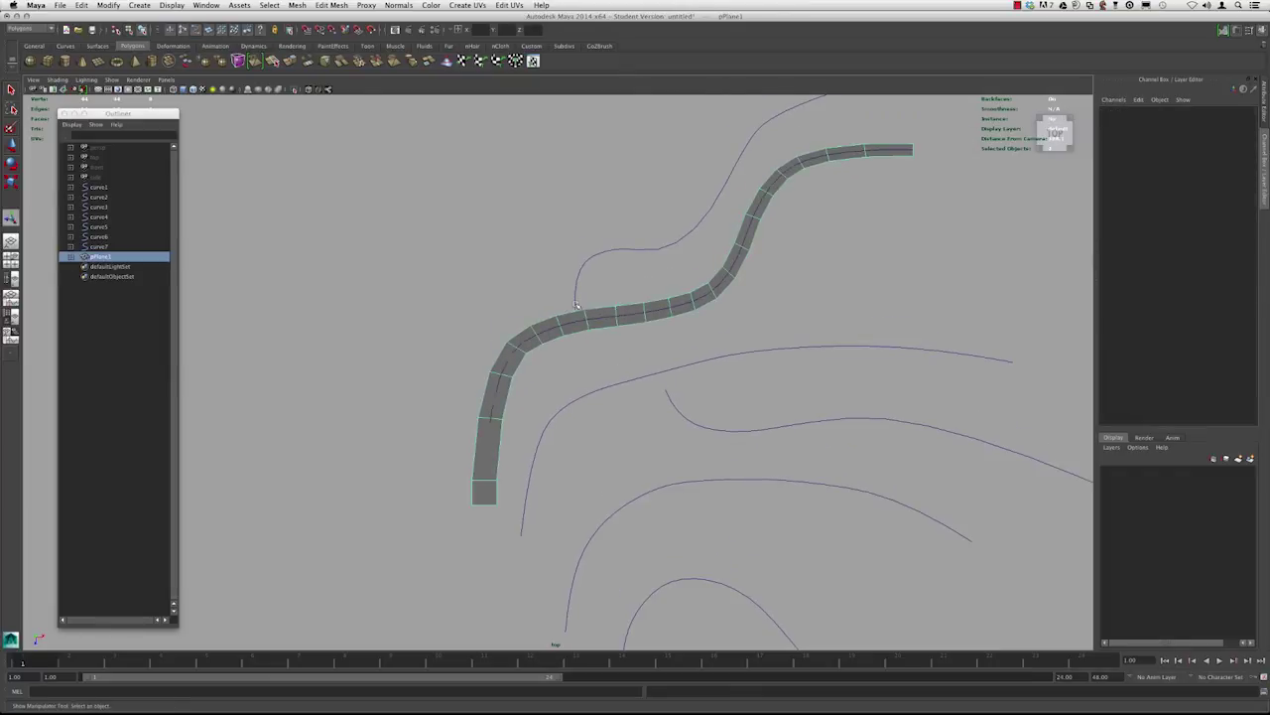
{"action": "right_click_drag", "start_coordinate": [683, 239], "coordinate": [629, 270], "text": "alt"}
{"action": "middle_click_drag", "start_coordinate": [630, 270], "coordinate": [554, 275], "text": "alt"}
{"action": "left_click", "coordinate": [545, 262]}
{"action": "left_click", "coordinate": [567, 215]}
{"action": "middle_click_drag", "start_coordinate": [582, 218], "coordinate": [611, 203], "text": "alt"}
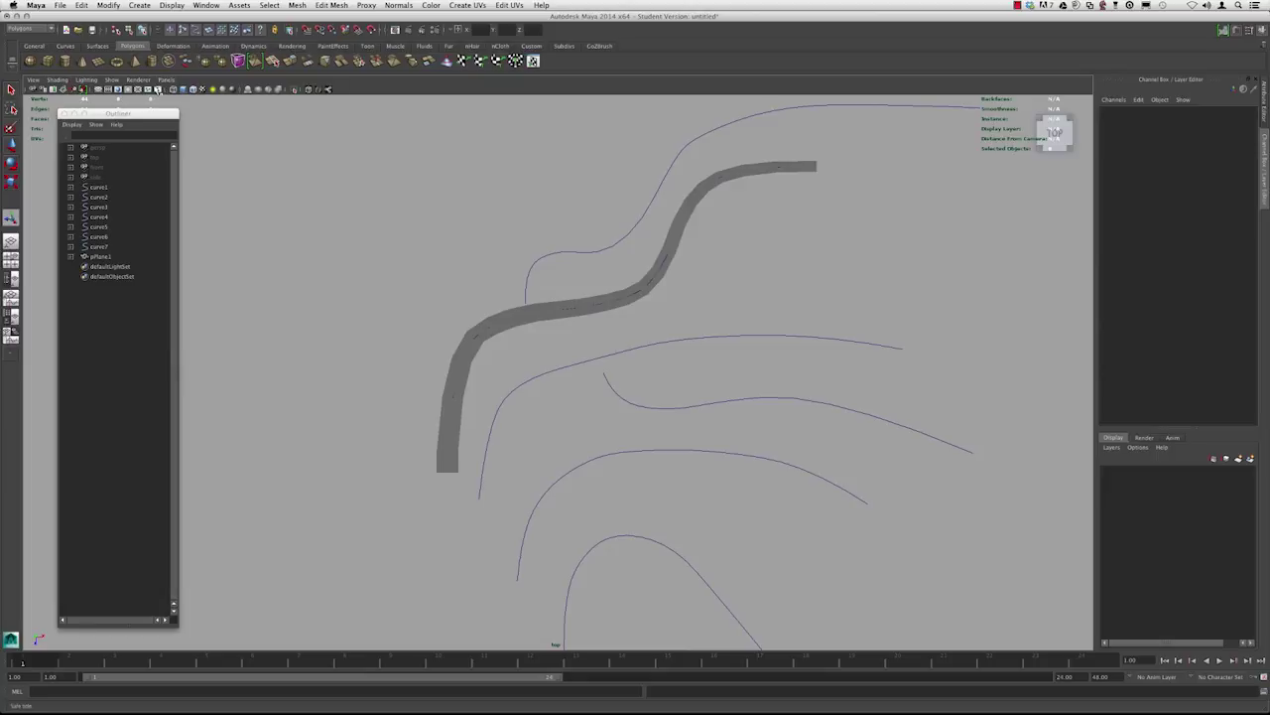
- Turn on Wireframe on Shaded for the top view so the strip's segment edges are drawn
{"action": "left_click", "coordinate": [194, 91]}
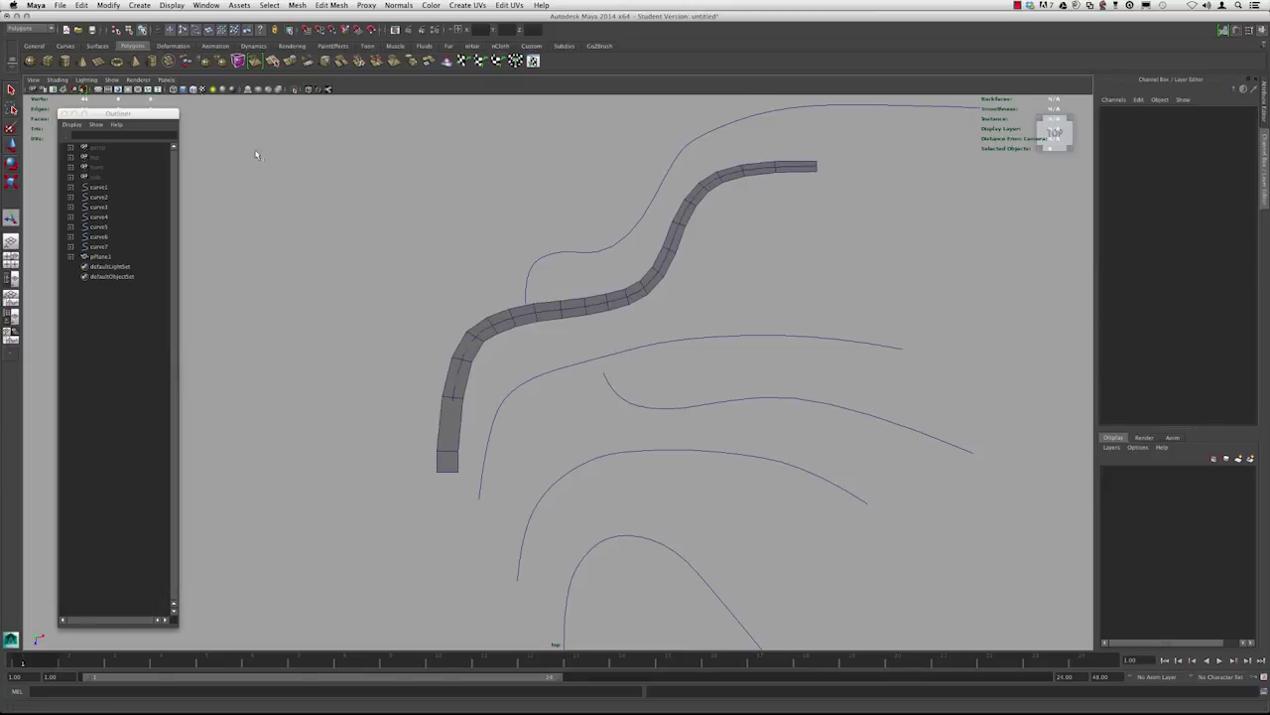
{"action": "middle_click_drag", "start_coordinate": [304, 245], "coordinate": [320, 229], "text": "alt"}
{"action": "left_click", "coordinate": [61, 79]}
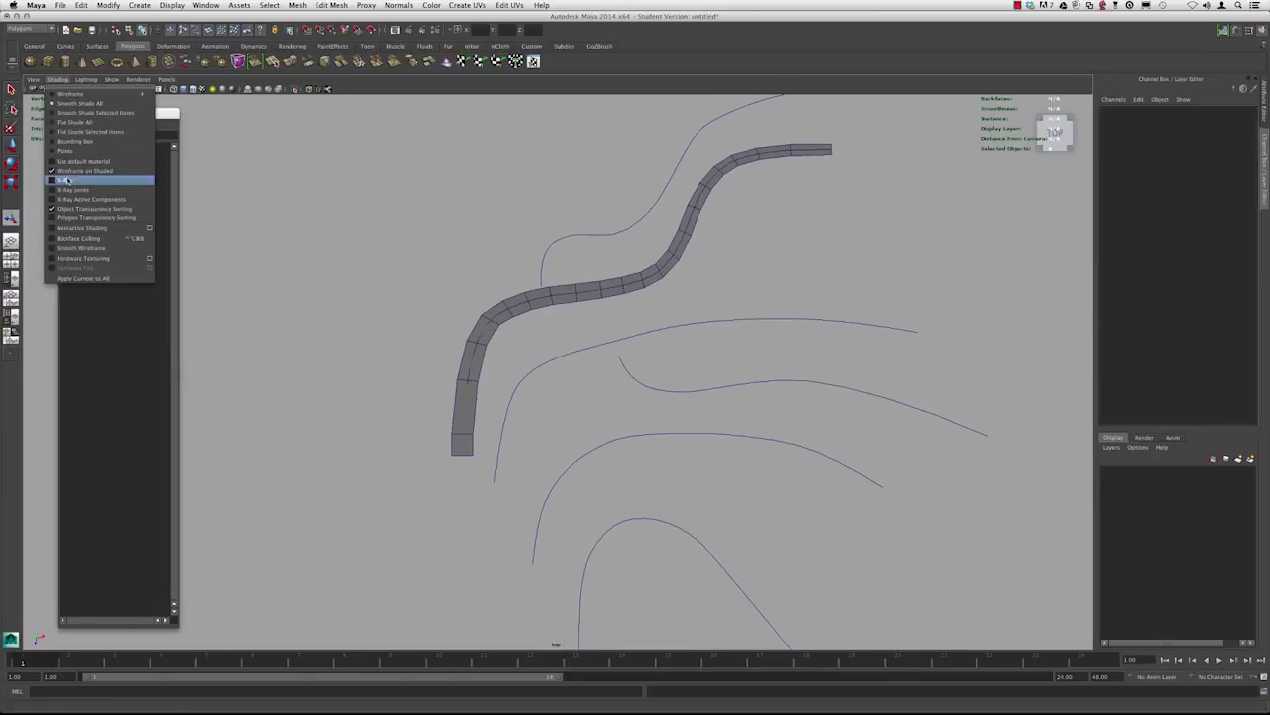
{"action": "left_click", "coordinate": [445, 274]}
{"action": "mouse_move", "coordinate": [445, 275]}
{"action": "right_mouse_down", "text": "alt"}
{"action": "mouse_move", "coordinate": [570, 329]}
{"action": "mouse_move", "coordinate": [522, 343]}
{"action": "right_mouse_up", "text": "alt"}
{"action": "middle_click_drag", "start_coordinate": [522, 343], "coordinate": [522, 338], "text": "alt"}
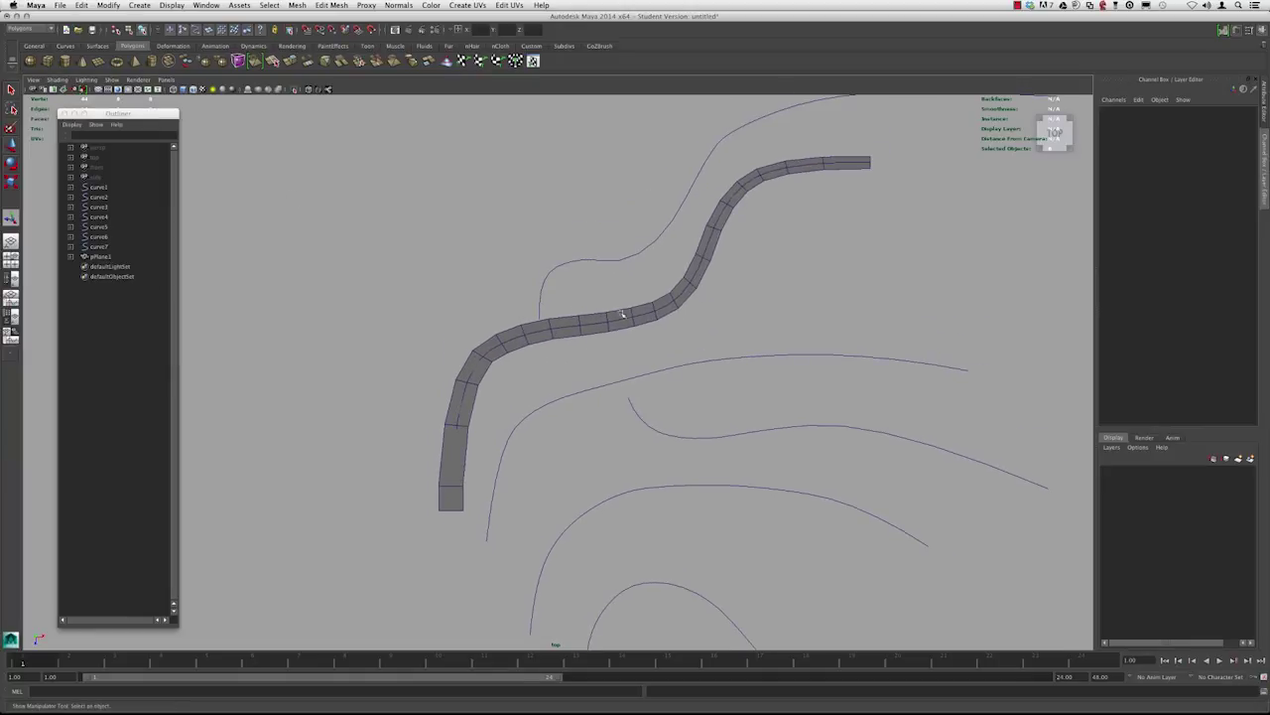
- Select the strip and look over its segments, its square base face and the remaining curves
{"action": "middle_click_drag", "start_coordinate": [566, 298], "coordinate": [582, 331], "text": "alt"}
{"action": "right_click_drag", "start_coordinate": [583, 330], "coordinate": [548, 345], "text": "alt"}
{"action": "middle_click_drag", "start_coordinate": [548, 345], "coordinate": [528, 368], "text": "alt"}
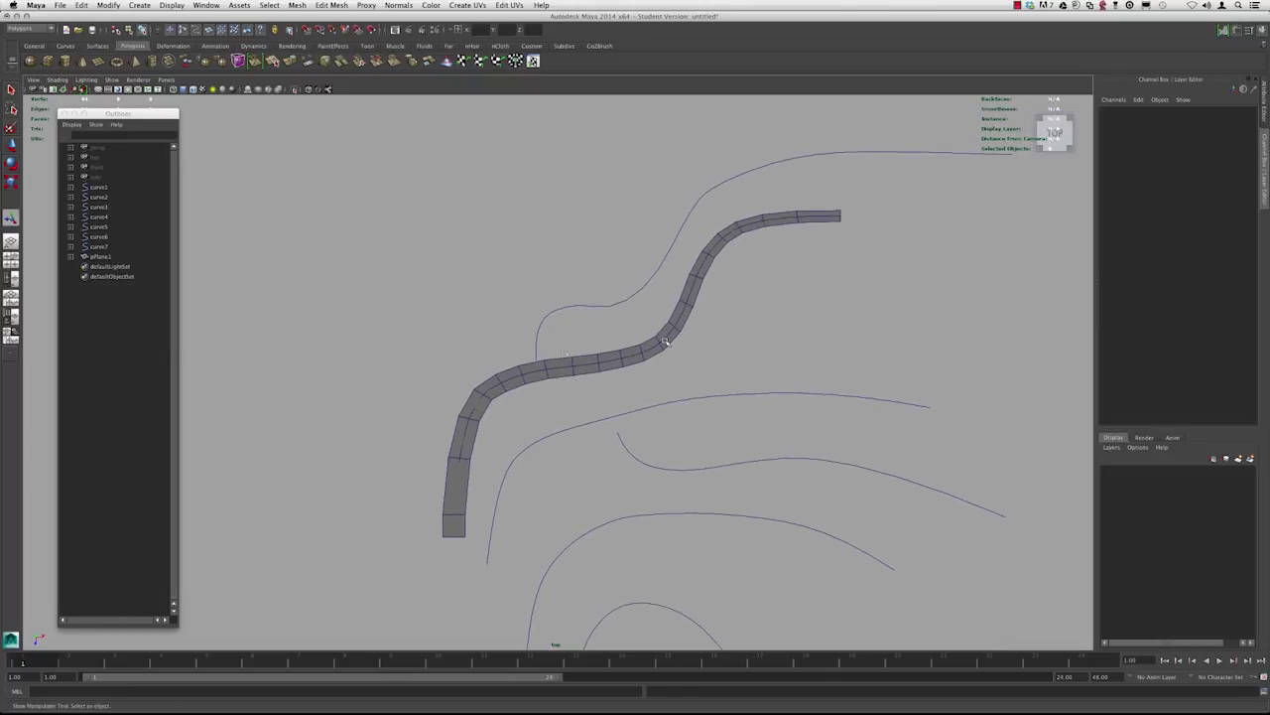
{"action": "right_click_drag", "start_coordinate": [632, 332], "coordinate": [430, 362], "text": "alt"}
{"action": "middle_click_drag", "start_coordinate": [467, 407], "coordinate": [475, 362], "text": "alt"}
{"action": "right_click_drag", "start_coordinate": [475, 362], "coordinate": [562, 473], "text": "alt"}
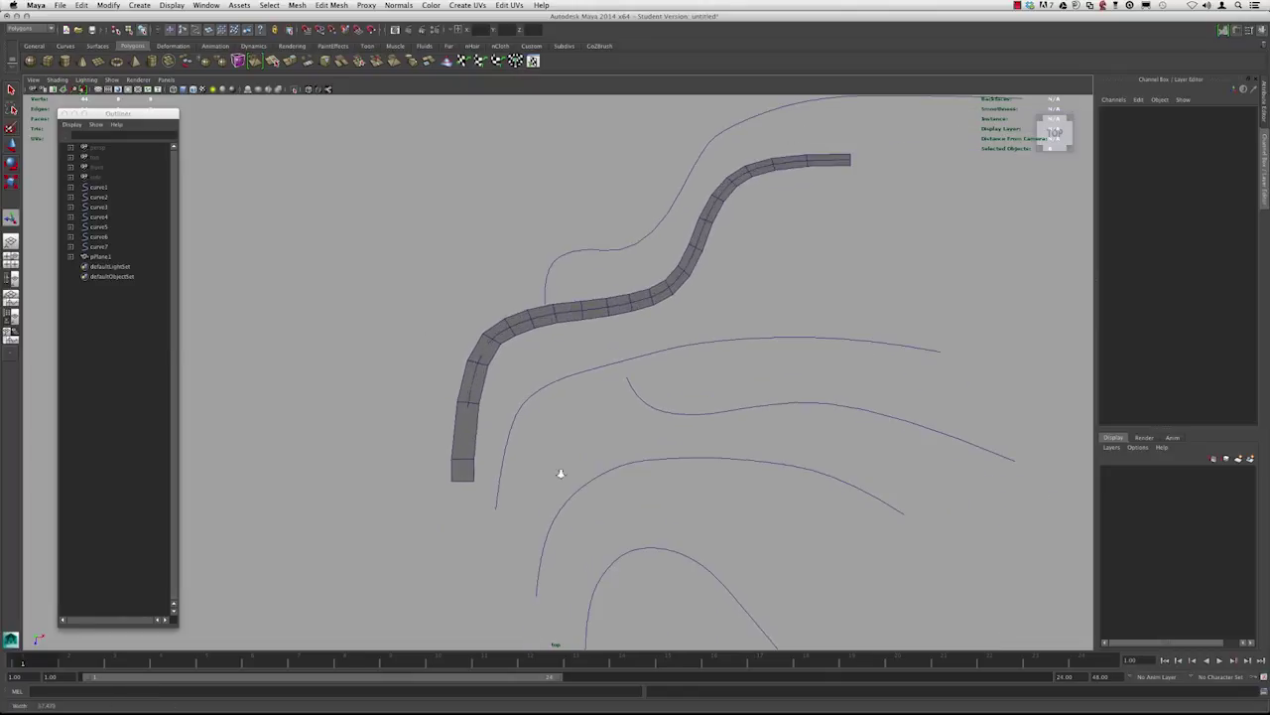
{"action": "left_click", "coordinate": [478, 385]}
{"action": "middle_click_drag", "start_coordinate": [583, 315], "coordinate": [513, 373], "text": "alt"}
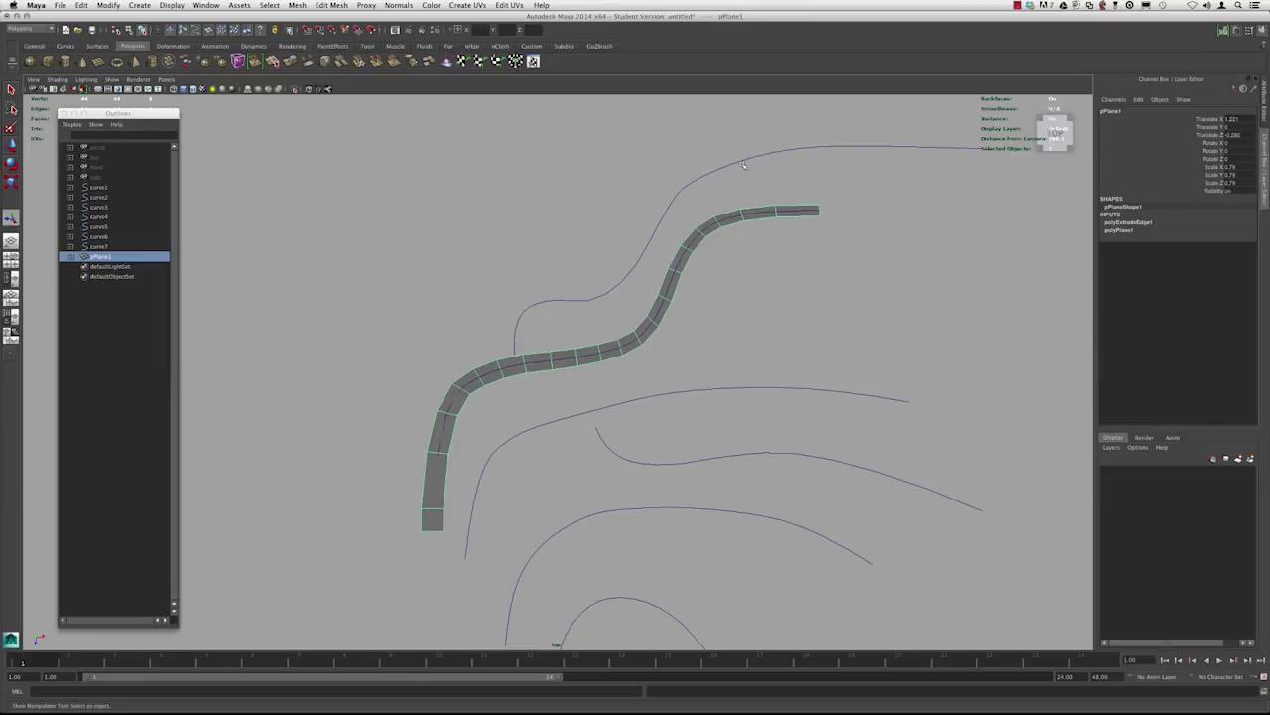
{"action": "middle_click_drag", "start_coordinate": [457, 437], "coordinate": [500, 326], "text": "alt"}
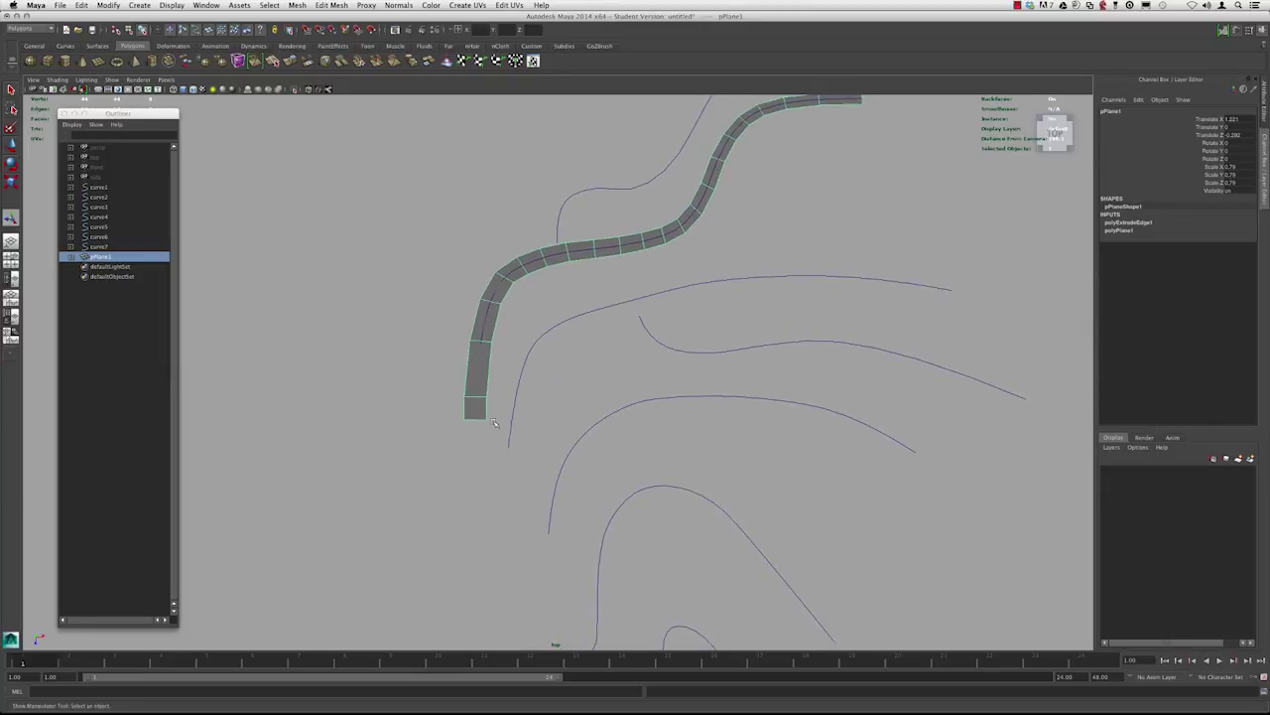
{"action": "middle_click_drag", "start_coordinate": [516, 474], "coordinate": [507, 386], "text": "alt"}
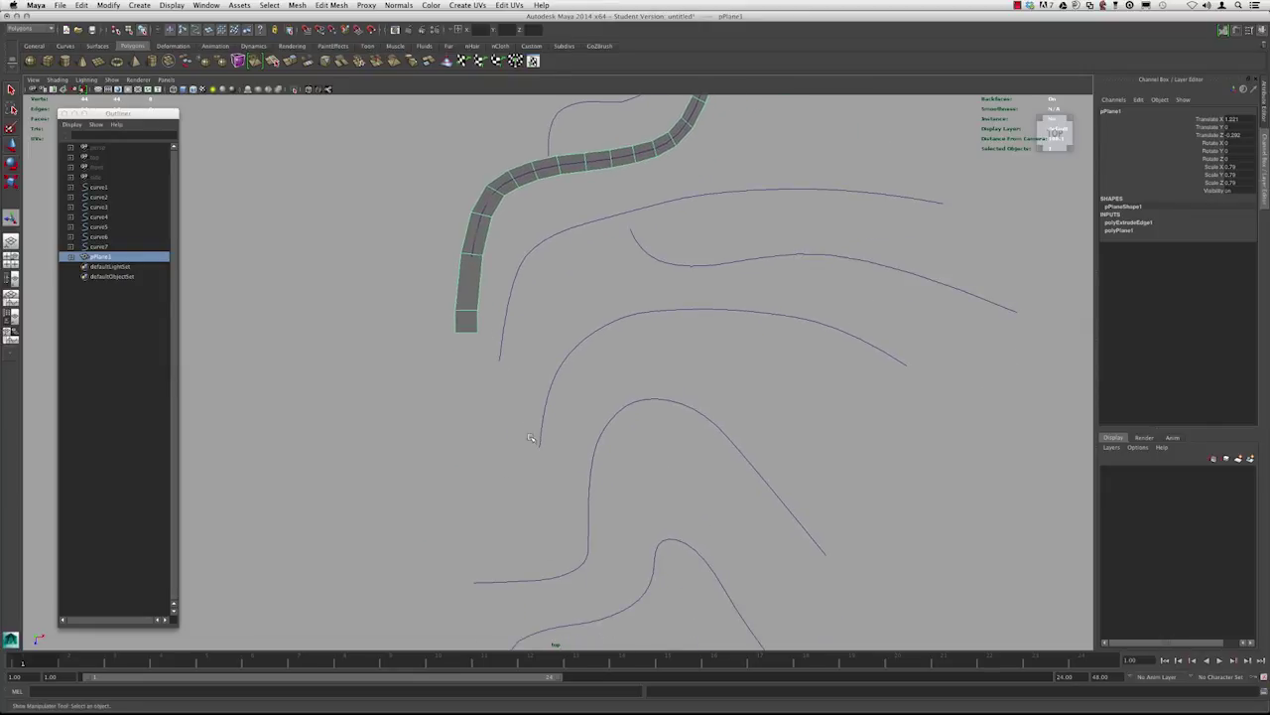
{"action": "middle_click_drag", "start_coordinate": [451, 380], "coordinate": [465, 429], "text": "alt"}
{"action": "right_click_drag", "start_coordinate": [454, 296], "coordinate": [554, 377], "text": "alt"}
{"action": "middle_click_drag", "start_coordinate": [486, 335], "coordinate": [446, 345], "text": "alt"}
{"action": "left_click", "coordinate": [147, 6]}
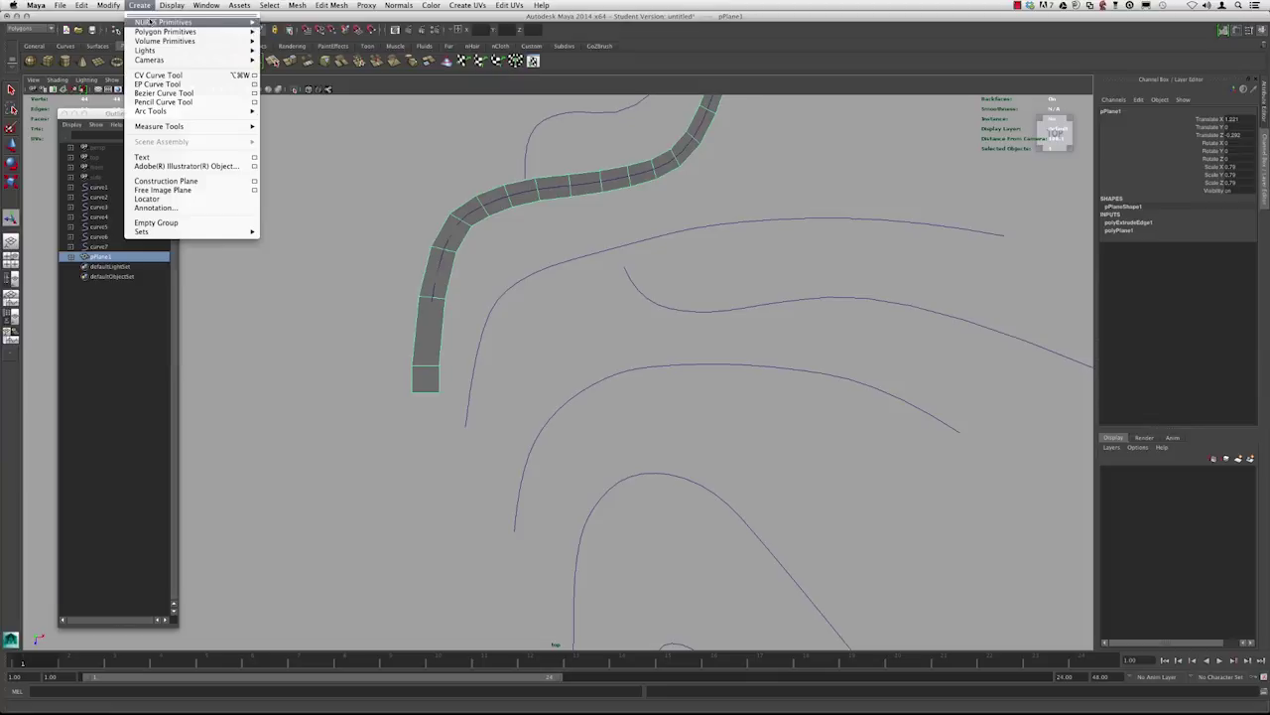
{"action": "left_click", "coordinate": [293, 254]}
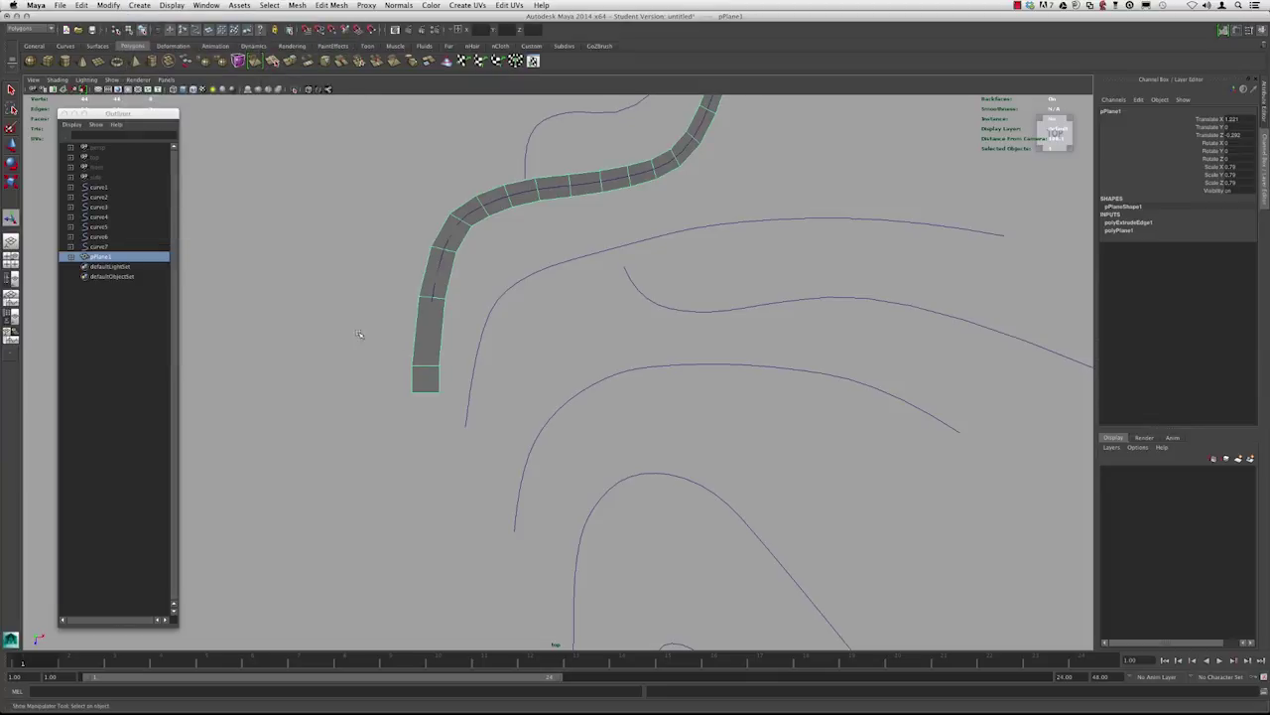
{"action": "right_click_drag", "start_coordinate": [360, 334], "coordinate": [399, 347], "text": "alt"}
{"action": "middle_click_drag", "start_coordinate": [399, 347], "coordinate": [463, 349], "text": "alt"}
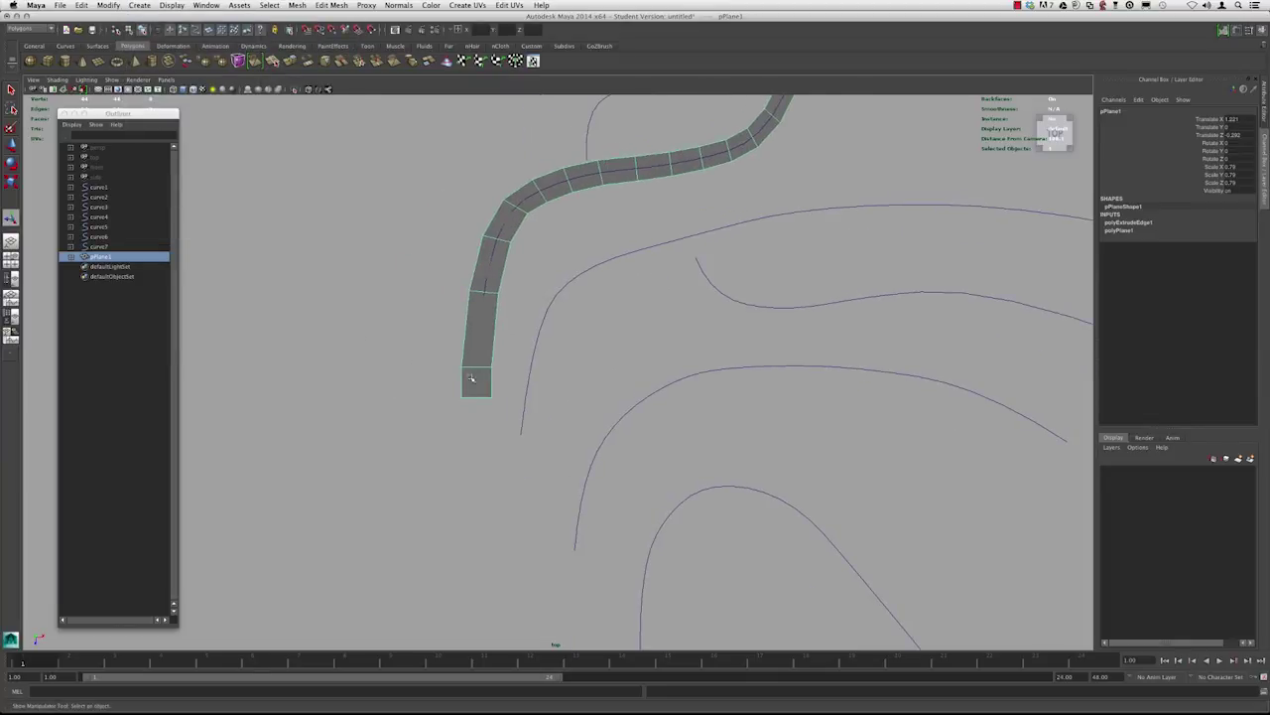
- Duplicate the square face at the strip's wide lower end as a separate piece
{"action": "right_click_drag", "start_coordinate": [484, 318], "coordinate": [486, 342]}
{"action": "left_click", "coordinate": [479, 384]}
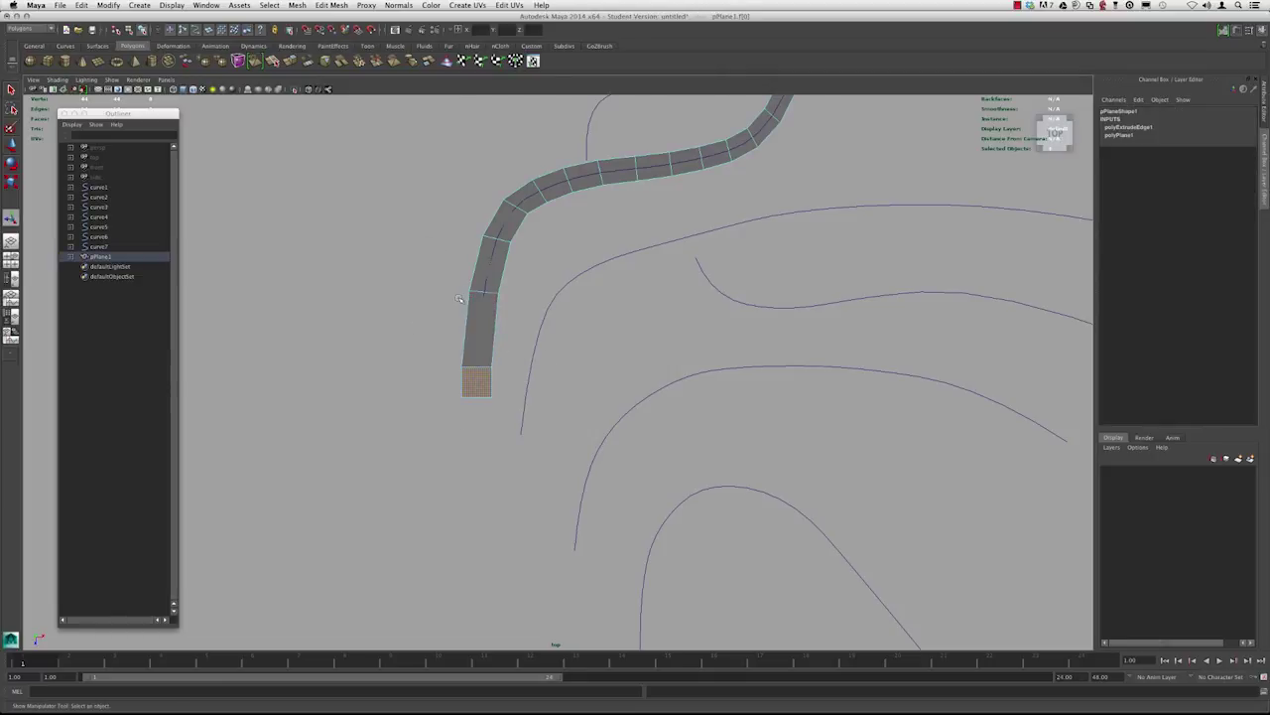
{"action": "middle_click_drag", "start_coordinate": [460, 301], "coordinate": [406, 256], "text": "alt"}
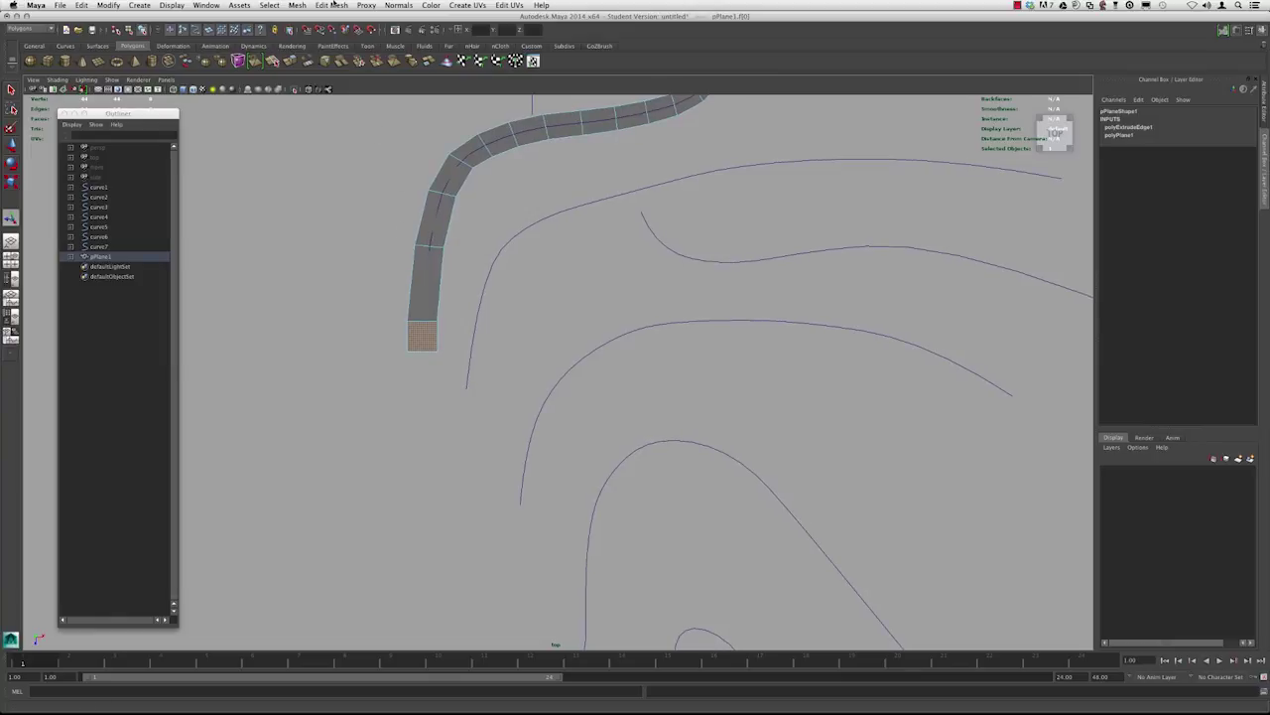
{"action": "left_click", "coordinate": [334, 4]}
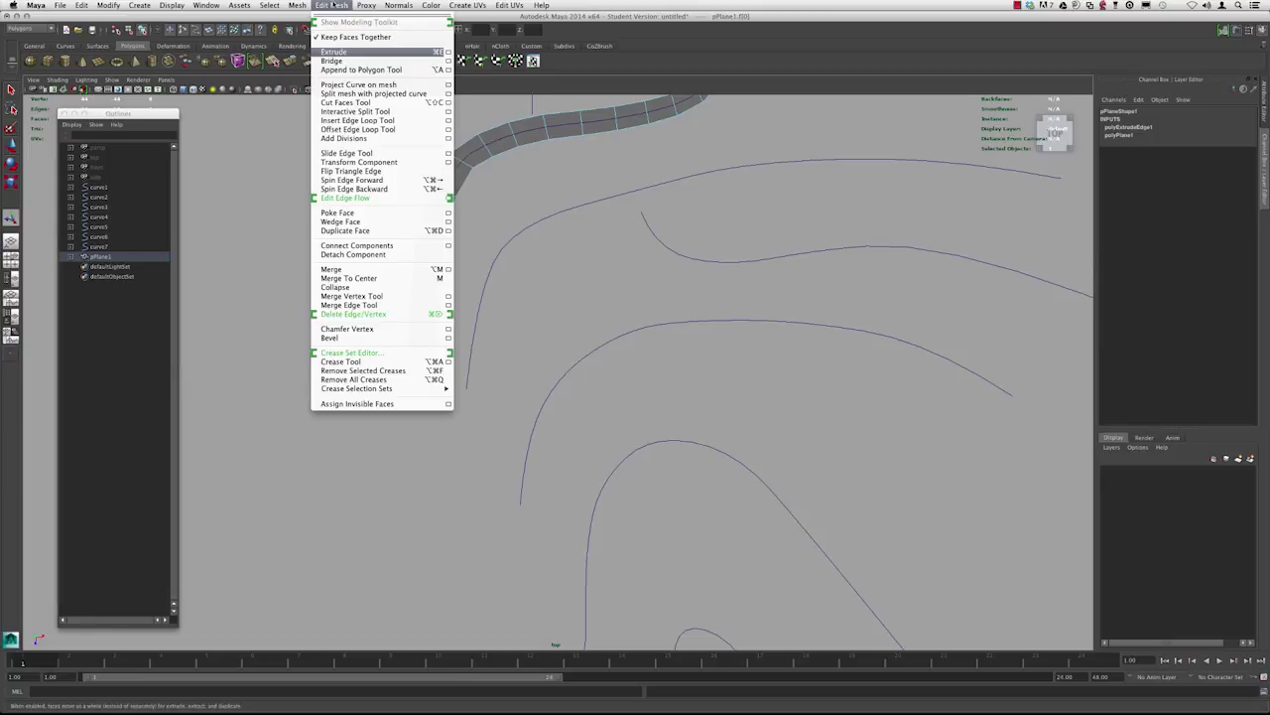
{"action": "left_click", "coordinate": [344, 230]}
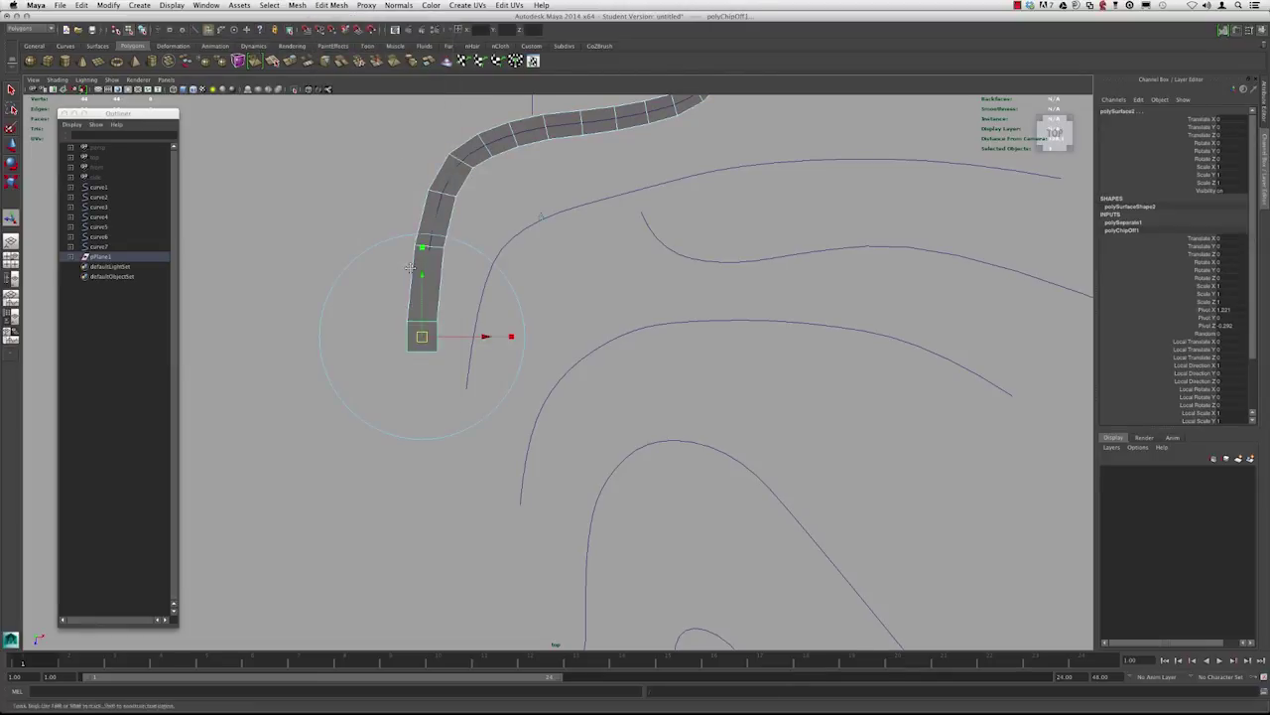
- Expand the pPlane1 group in the Outliner and select only the duplicated square, polySurface2
{"action": "middle_click_drag", "start_coordinate": [396, 322], "coordinate": [379, 371], "text": "alt"}
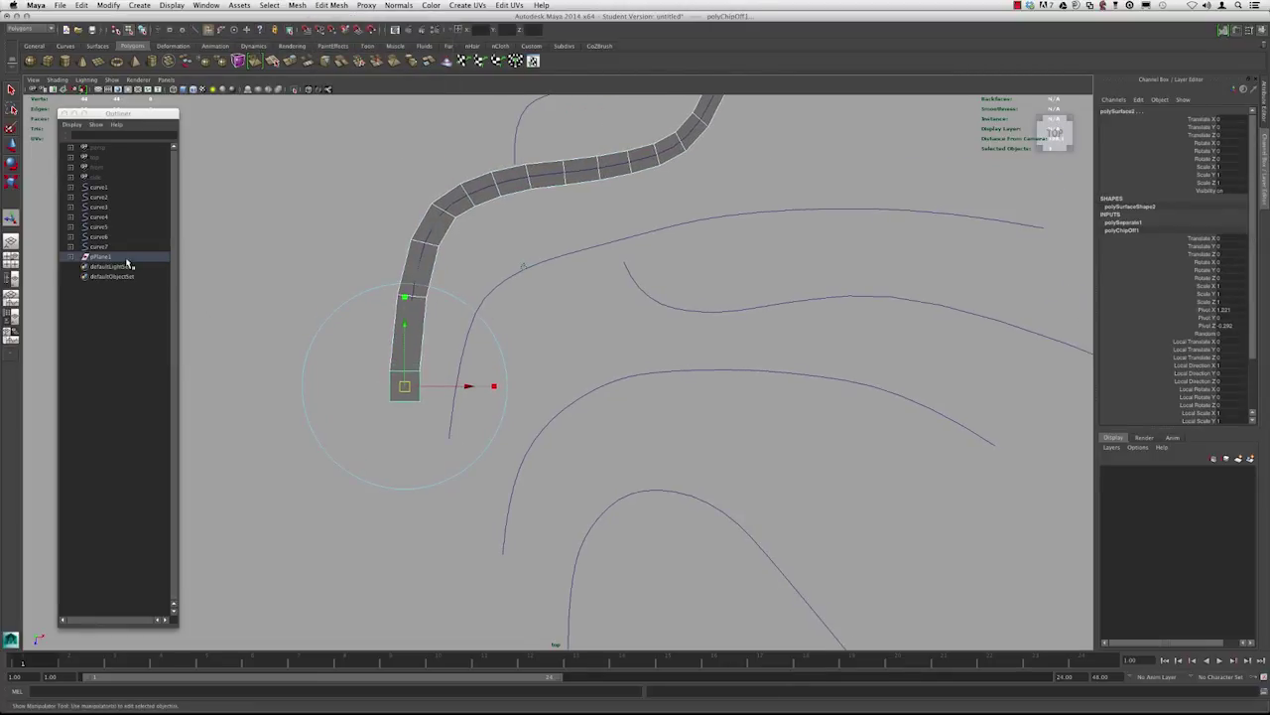
{"action": "left_click", "coordinate": [71, 260]}
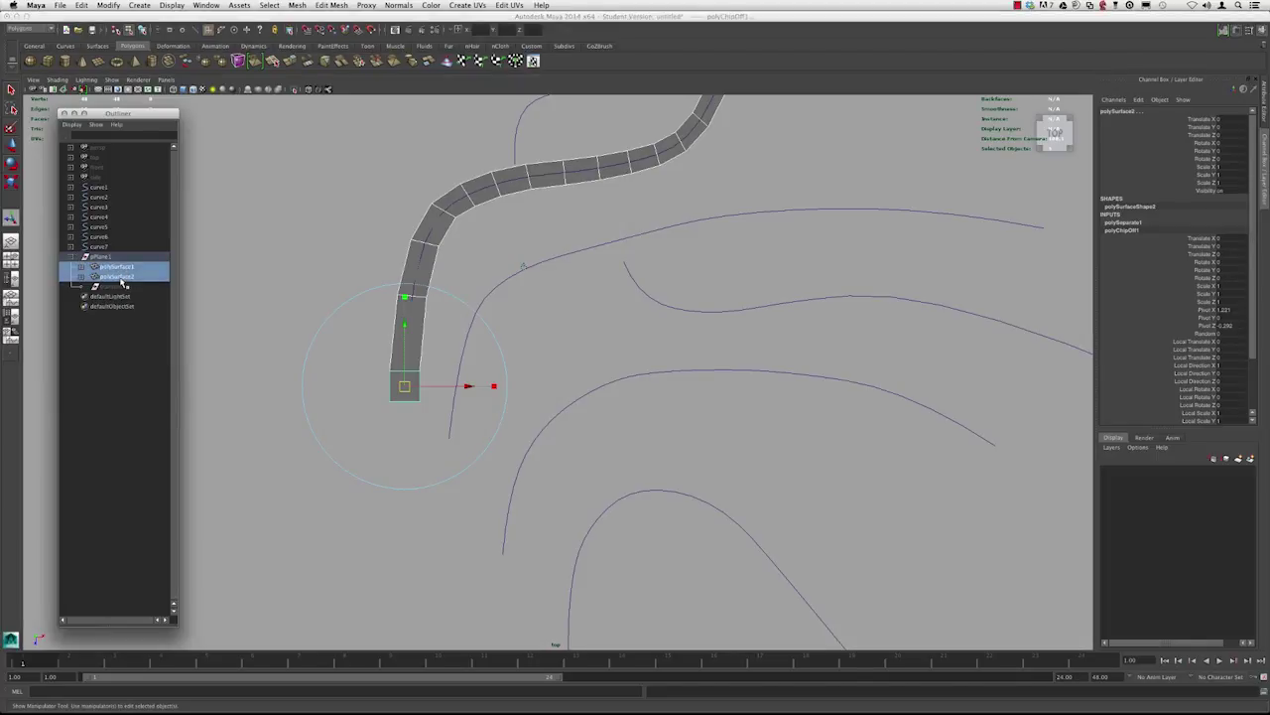
{"action": "middle_click_drag", "start_coordinate": [283, 219], "coordinate": [308, 269], "text": "alt"}
{"action": "right_click_drag", "start_coordinate": [309, 269], "coordinate": [328, 273], "text": "alt"}
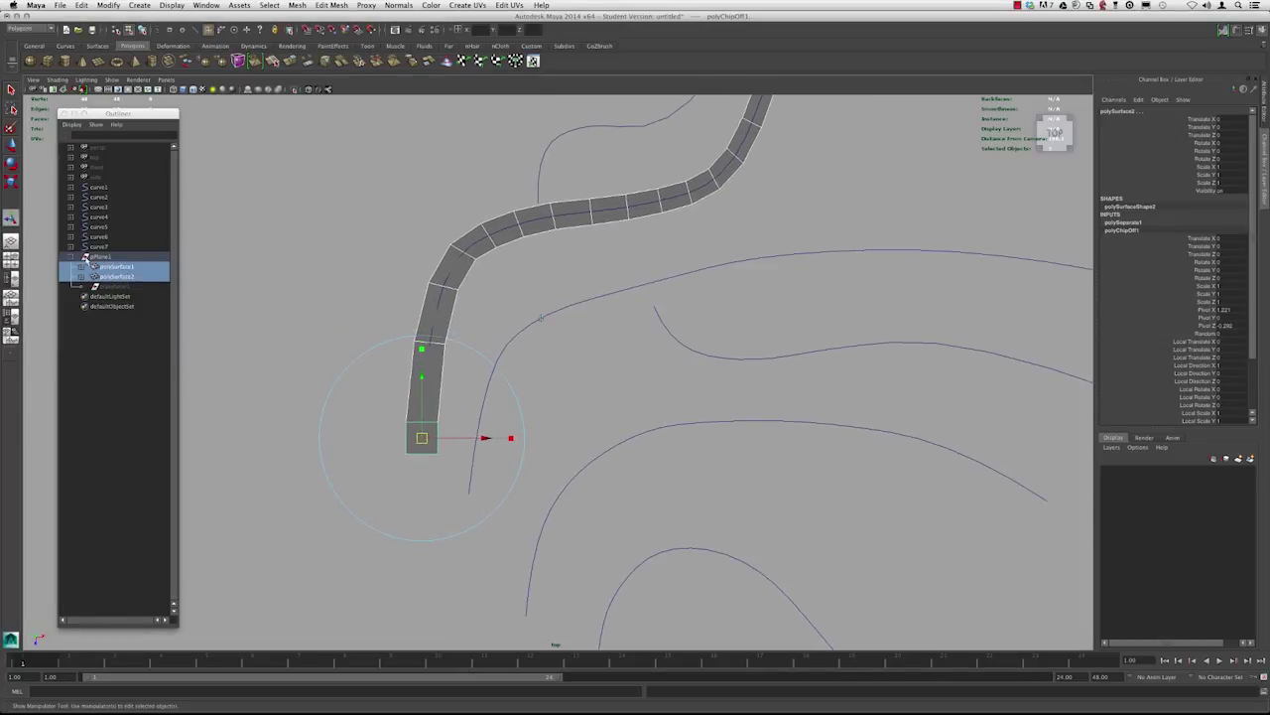
{"action": "left_click", "coordinate": [127, 278]}
{"action": "middle_click_drag", "start_coordinate": [272, 305], "coordinate": [347, 278], "text": "alt"}
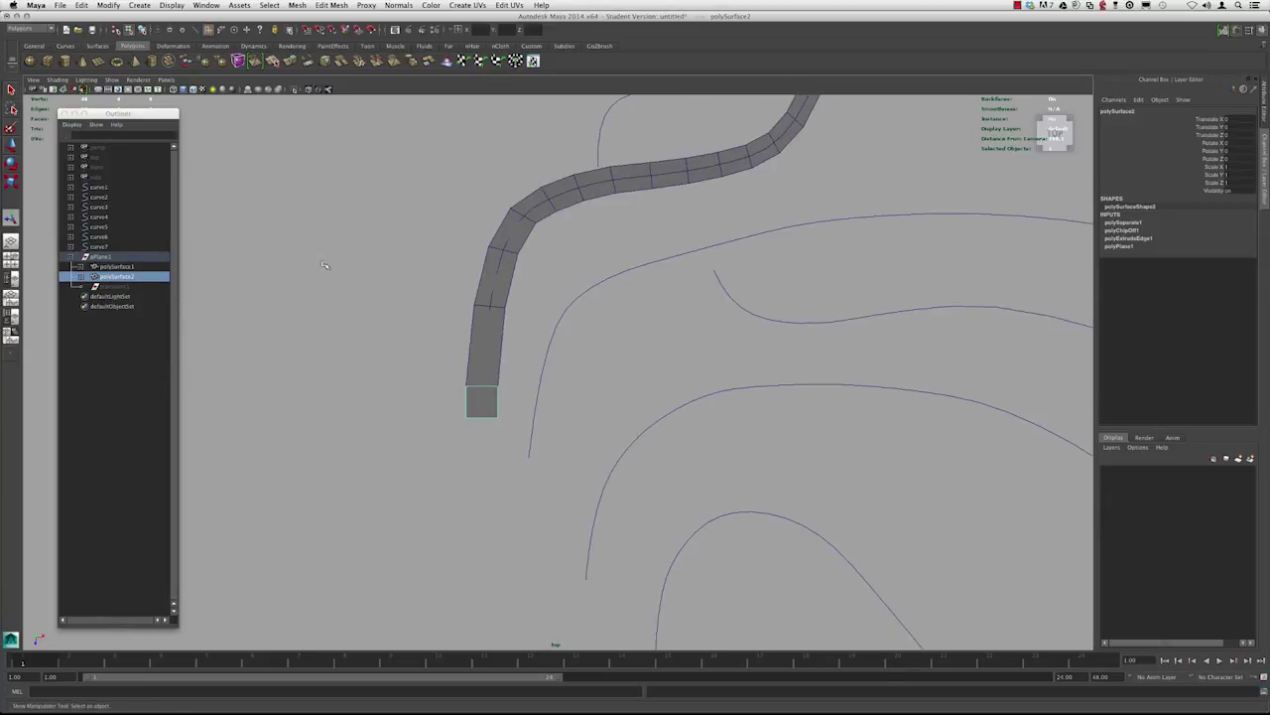
- Reorder polySurface2 below the transform node inside the pPlane1 group and keep it selected for moving
{"action": "key", "text": "w"}
{"action": "middle_click_drag", "start_coordinate": [413, 314], "coordinate": [405, 249], "text": "alt"}
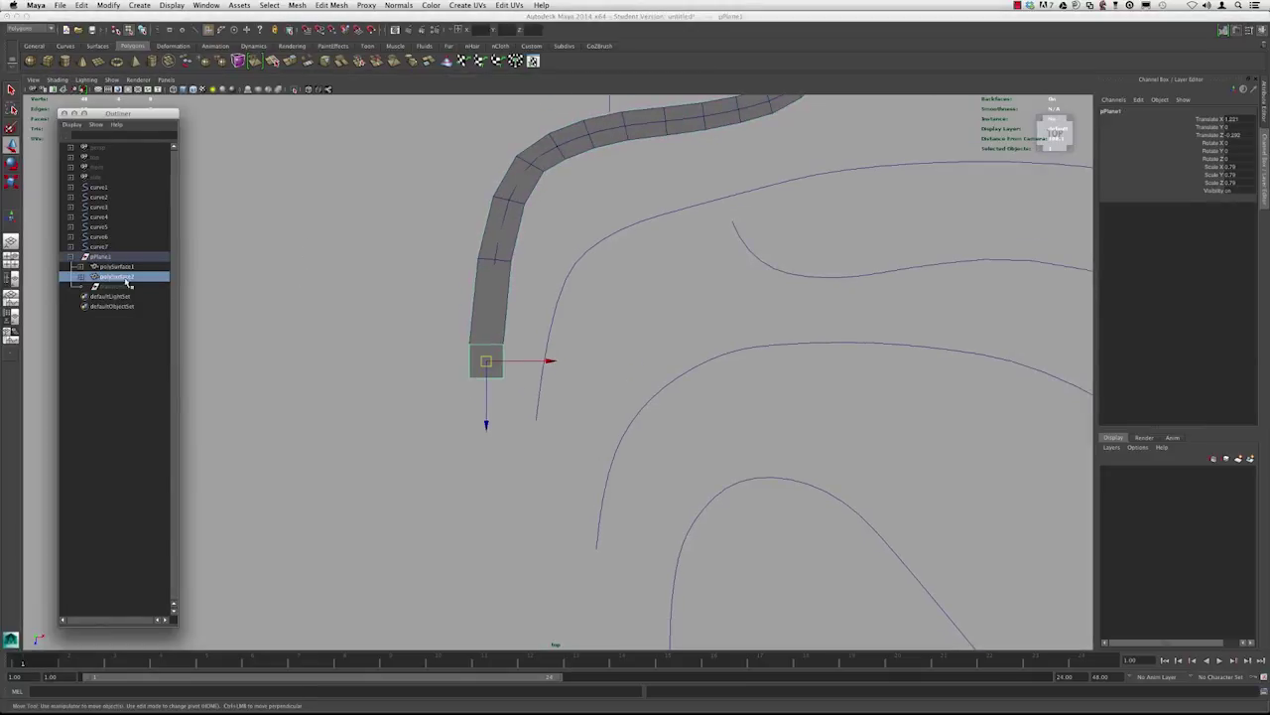
{"action": "left_click", "coordinate": [119, 280]}
{"action": "middle_click_drag", "start_coordinate": [118, 280], "coordinate": [117, 294]}
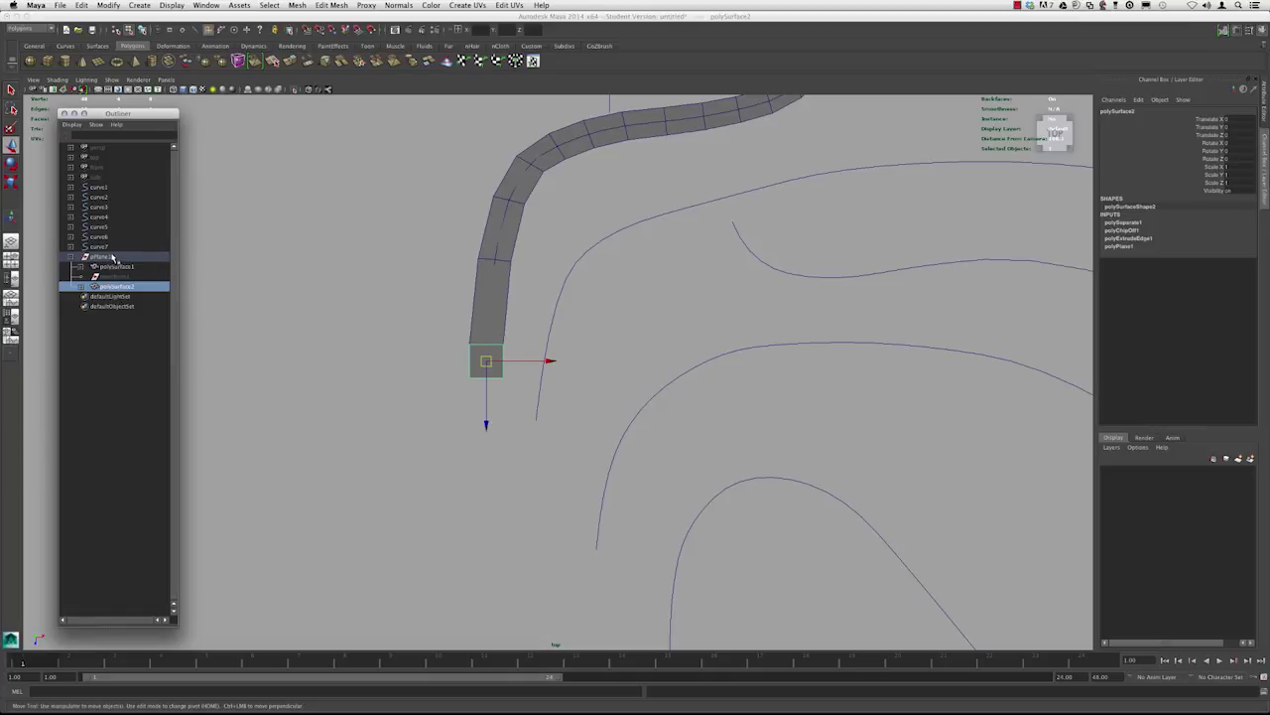
{"action": "left_click", "coordinate": [112, 257]}
{"action": "left_click", "coordinate": [114, 287]}
{"action": "right_click_drag", "start_coordinate": [365, 278], "coordinate": [342, 281], "text": "alt"}
{"action": "middle_click_drag", "start_coordinate": [343, 281], "coordinate": [313, 282], "text": "alt"}
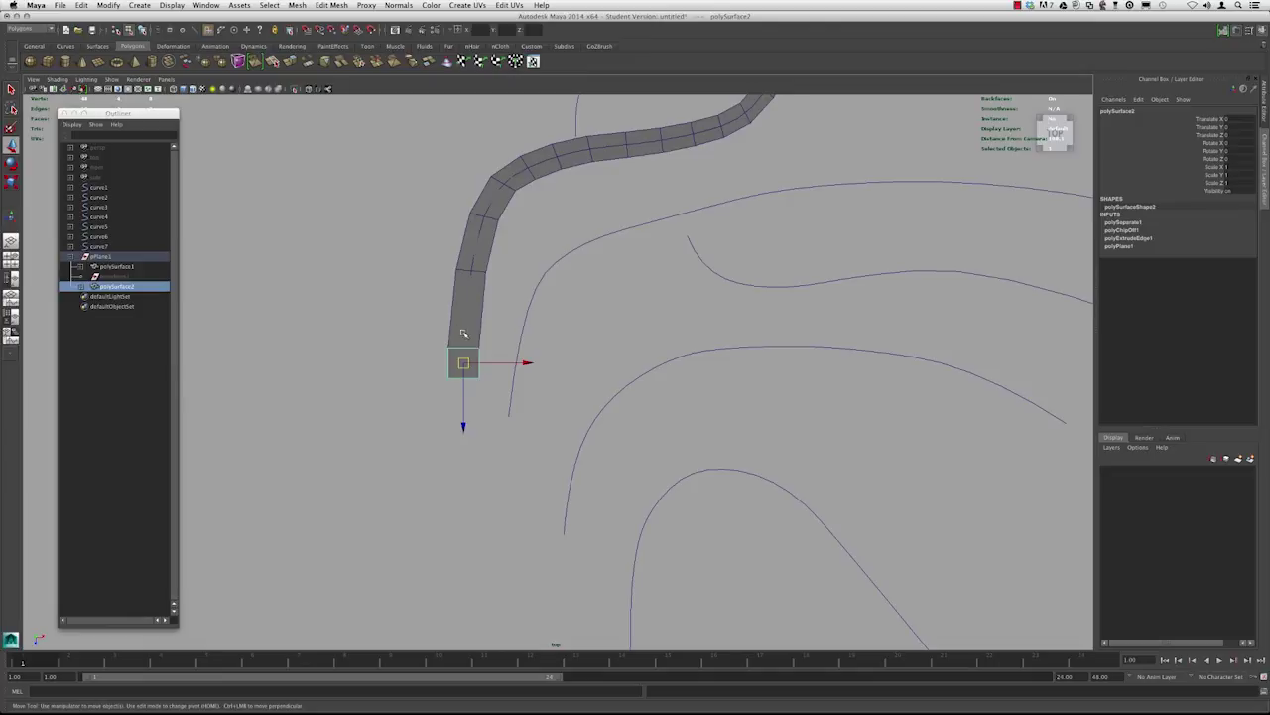
- Try selecting the square by marquee in the viewport, then select only polySurface2 through the Outliner
{"action": "left_click", "coordinate": [490, 354]}
{"action": "left_click_drag", "start_coordinate": [491, 353], "coordinate": [470, 334]}
{"action": "right_click_drag", "start_coordinate": [469, 334], "coordinate": [493, 310]}
{"action": "left_click_drag", "start_coordinate": [488, 356], "coordinate": [465, 339]}
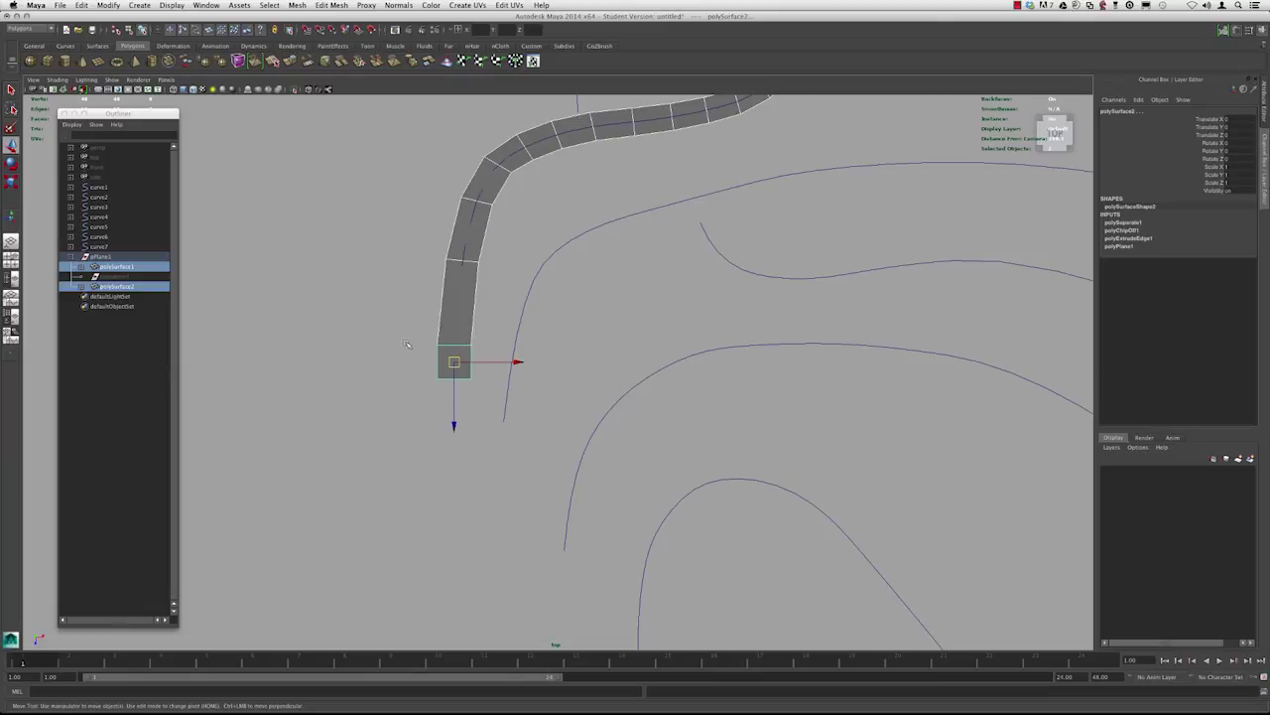
{"action": "left_click", "coordinate": [135, 287]}
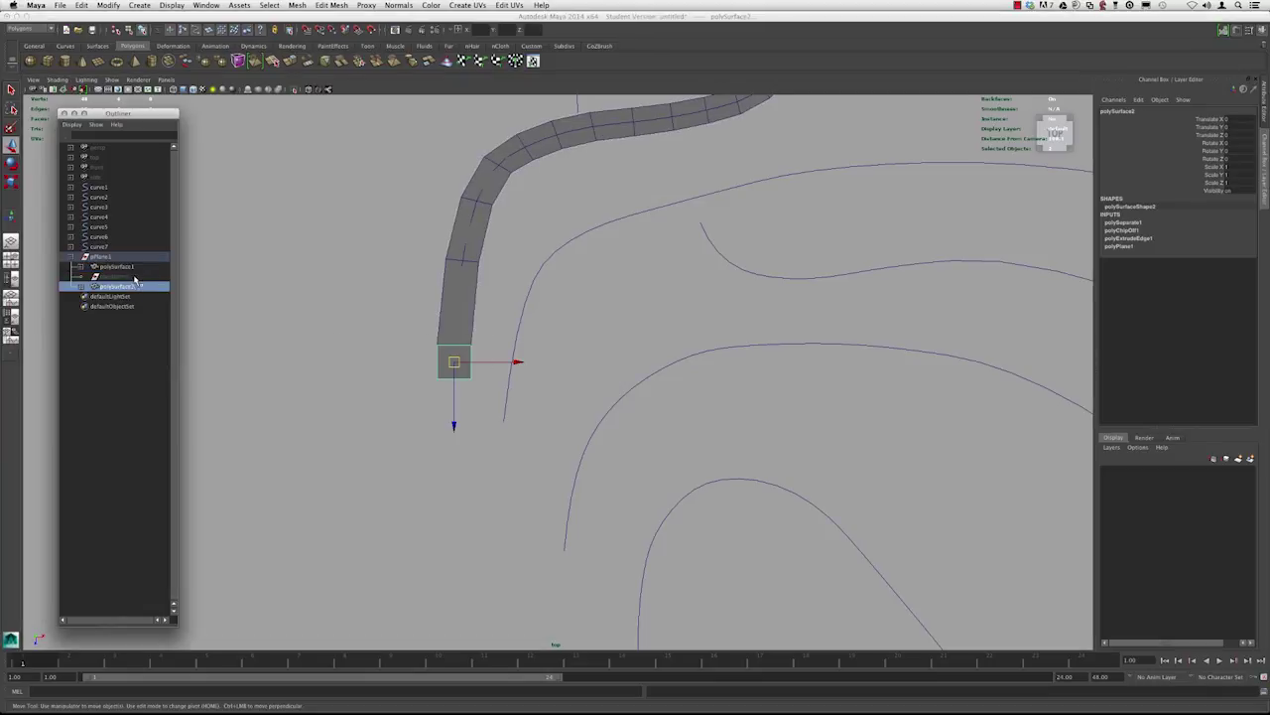
{"action": "right_click_drag", "start_coordinate": [355, 334], "coordinate": [366, 339], "text": "alt"}
{"action": "middle_click_drag", "start_coordinate": [326, 366], "coordinate": [323, 336], "text": "alt"}
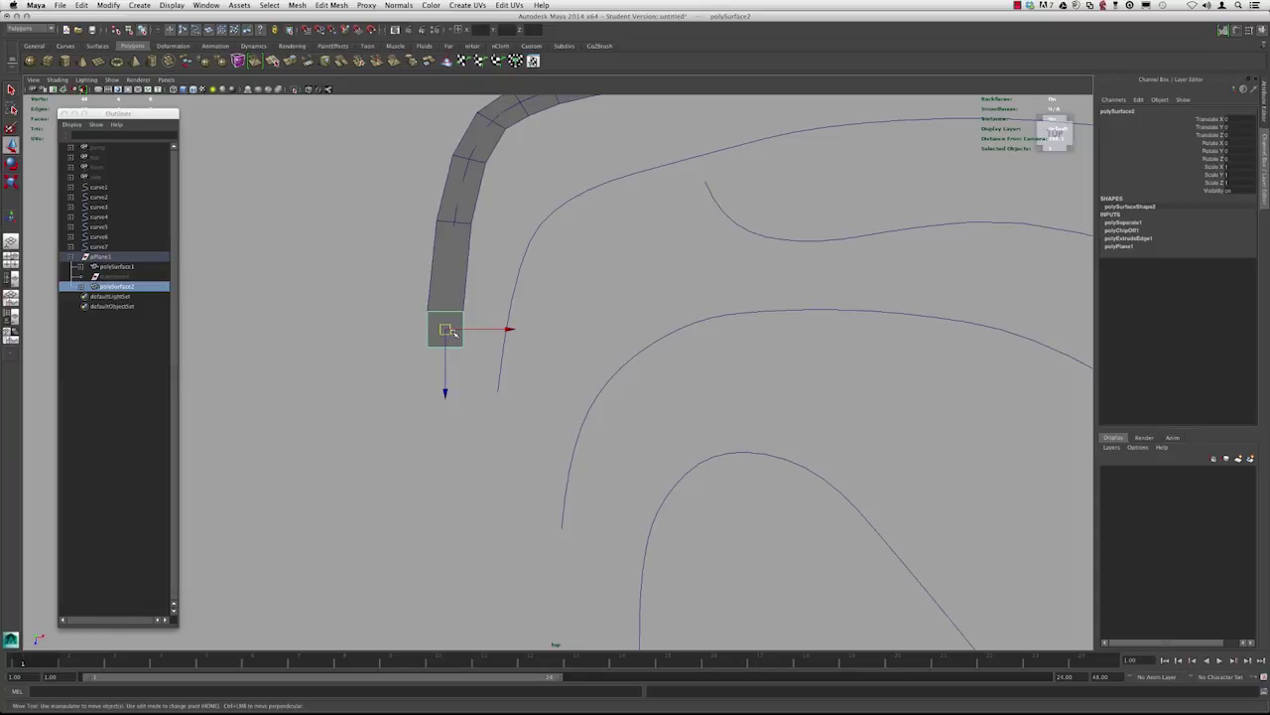
- Move the duplicated square away from the strip to the lower end of curve2
{"action": "left_click", "coordinate": [117, 289]}
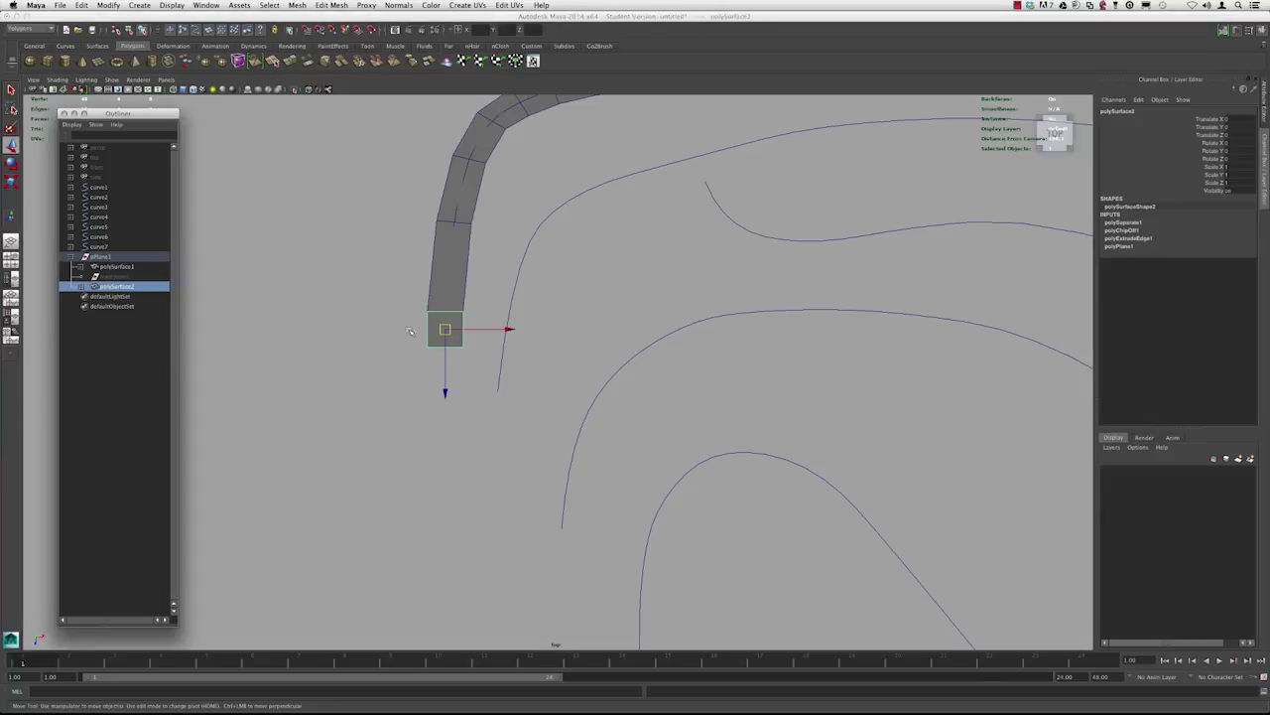
{"action": "middle_click_drag", "start_coordinate": [453, 337], "coordinate": [437, 354], "text": "alt"}
{"action": "left_click_drag", "start_coordinate": [428, 344], "coordinate": [482, 427]}
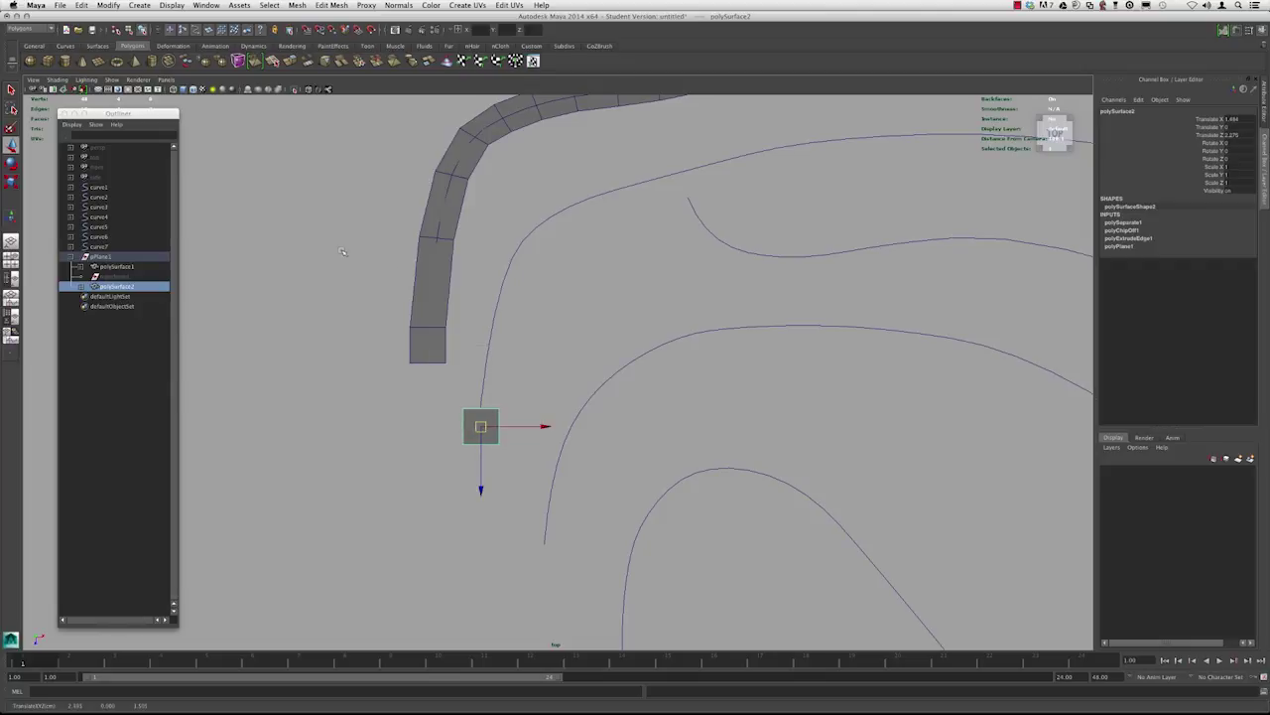
{"action": "scroll", "coordinate": [366, 278], "scroll_direction": "down", "scroll_amount": 1}
{"action": "middle_click_drag", "start_coordinate": [369, 278], "coordinate": [384, 317], "text": "alt"}
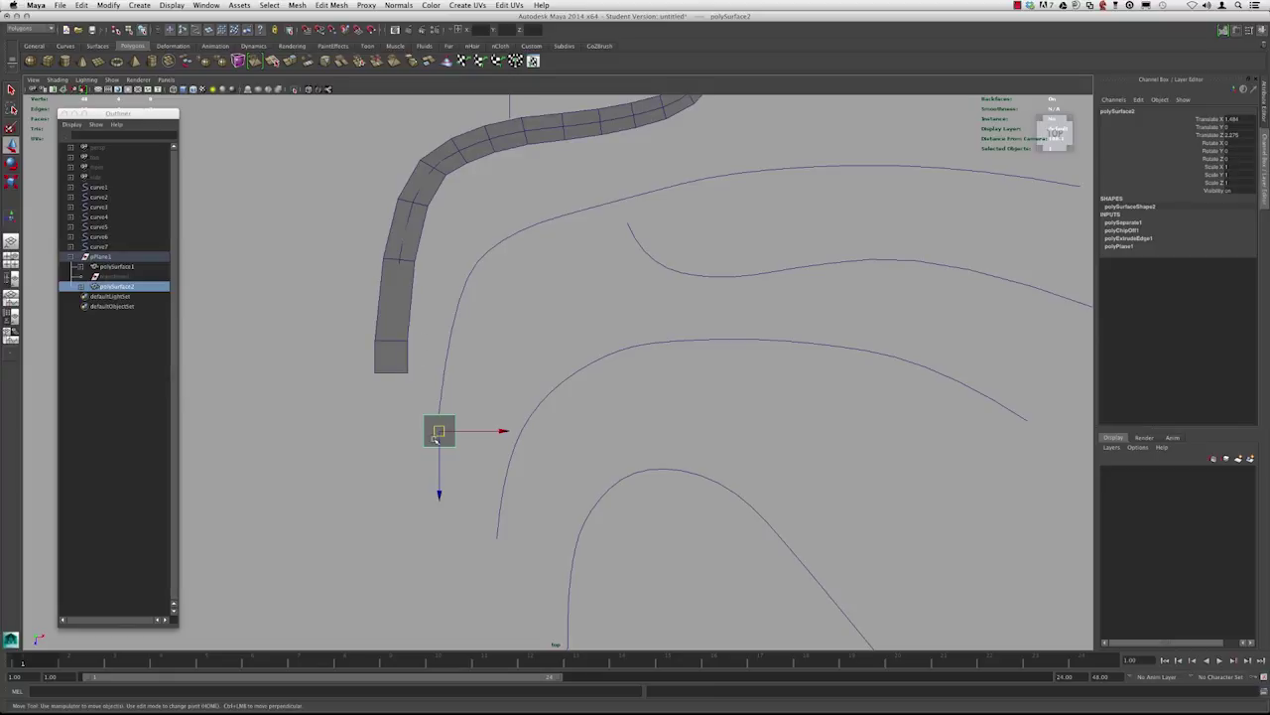
- Nudge the square so its upper edge sits centred just below curve2's end point
{"action": "middle_click_drag", "start_coordinate": [387, 294], "coordinate": [405, 255], "text": "alt"}
{"action": "right_click_drag", "start_coordinate": [405, 255], "coordinate": [395, 375], "text": "alt"}
{"action": "middle_click_drag", "start_coordinate": [396, 375], "coordinate": [447, 342], "text": "alt"}
{"action": "right_click_drag", "start_coordinate": [448, 342], "coordinate": [542, 442], "text": "alt"}
{"action": "key", "text": "c"}
{"action": "left_click_drag", "start_coordinate": [426, 372], "coordinate": [429, 375]}
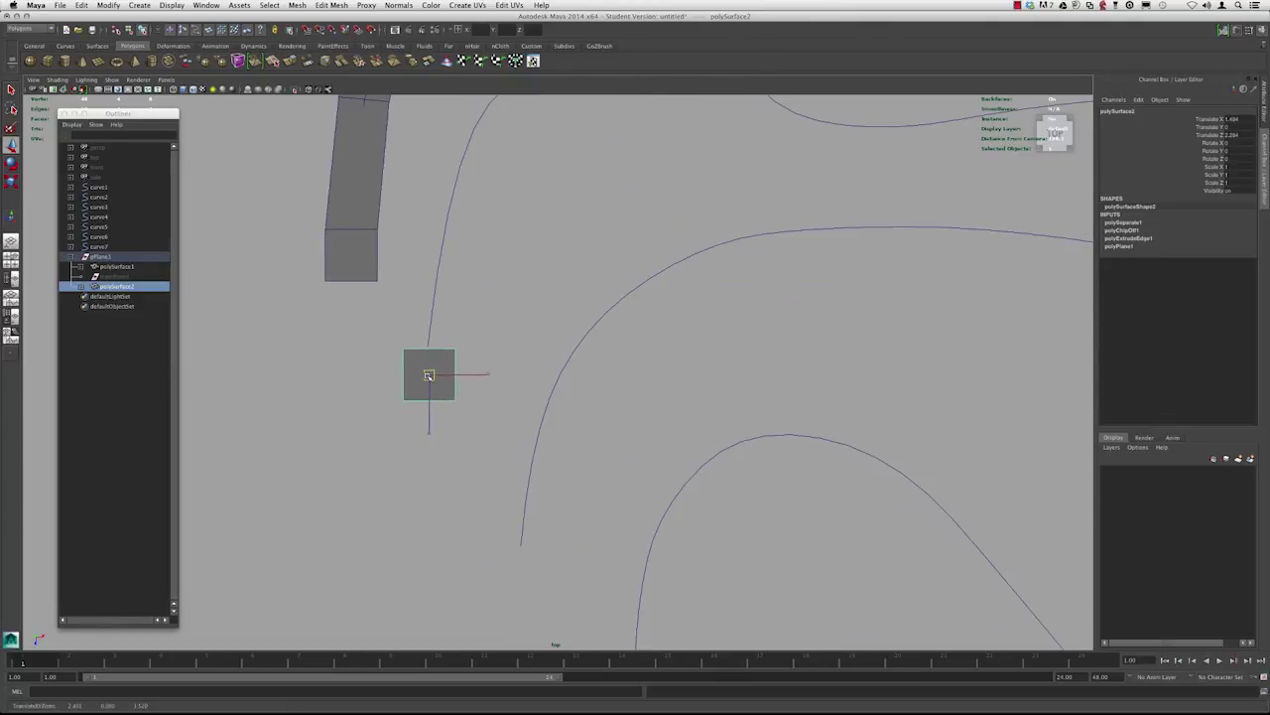
- Extrude the square's upper edge along curve2
{"action": "right_click_drag", "start_coordinate": [434, 354], "coordinate": [433, 329]}
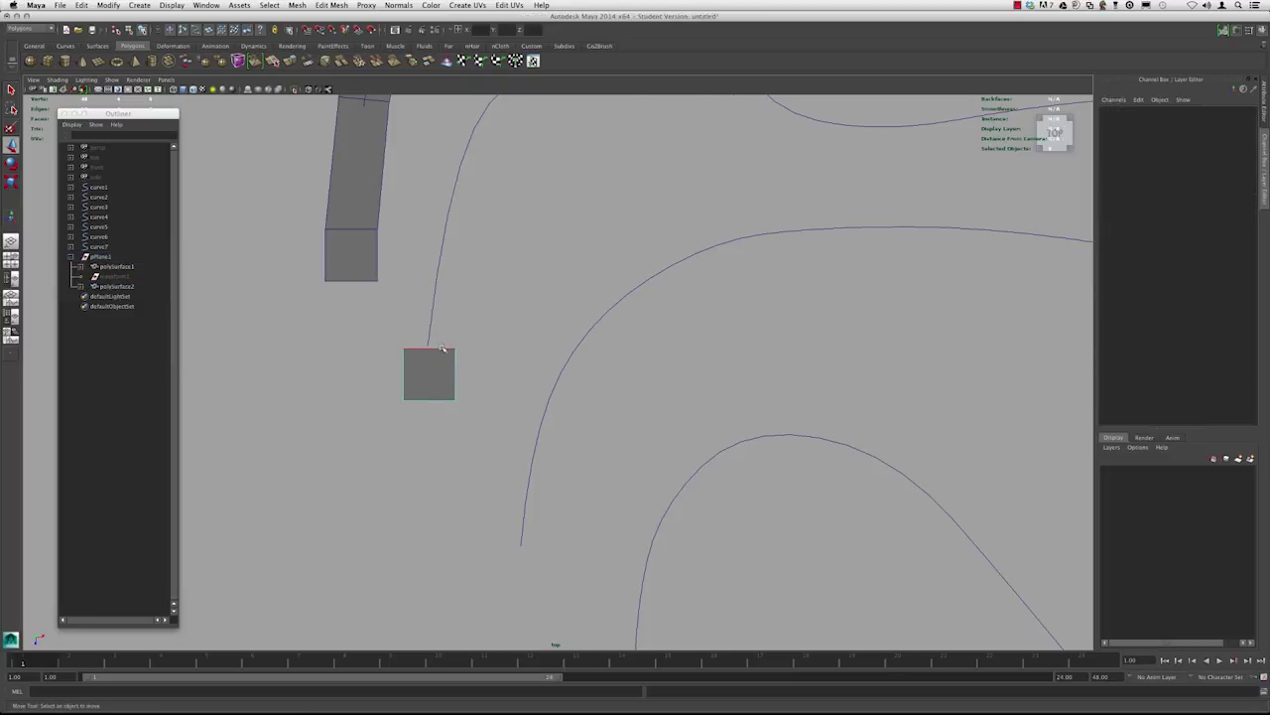
{"action": "left_click", "coordinate": [438, 348]}
{"action": "left_click", "coordinate": [442, 236], "text": "shift"}
{"action": "right_click_drag", "start_coordinate": [442, 236], "coordinate": [278, 229], "text": "alt"}
{"action": "middle_click_drag", "start_coordinate": [435, 229], "coordinate": [393, 281], "text": "alt"}
{"action": "left_click", "coordinate": [333, 6]}
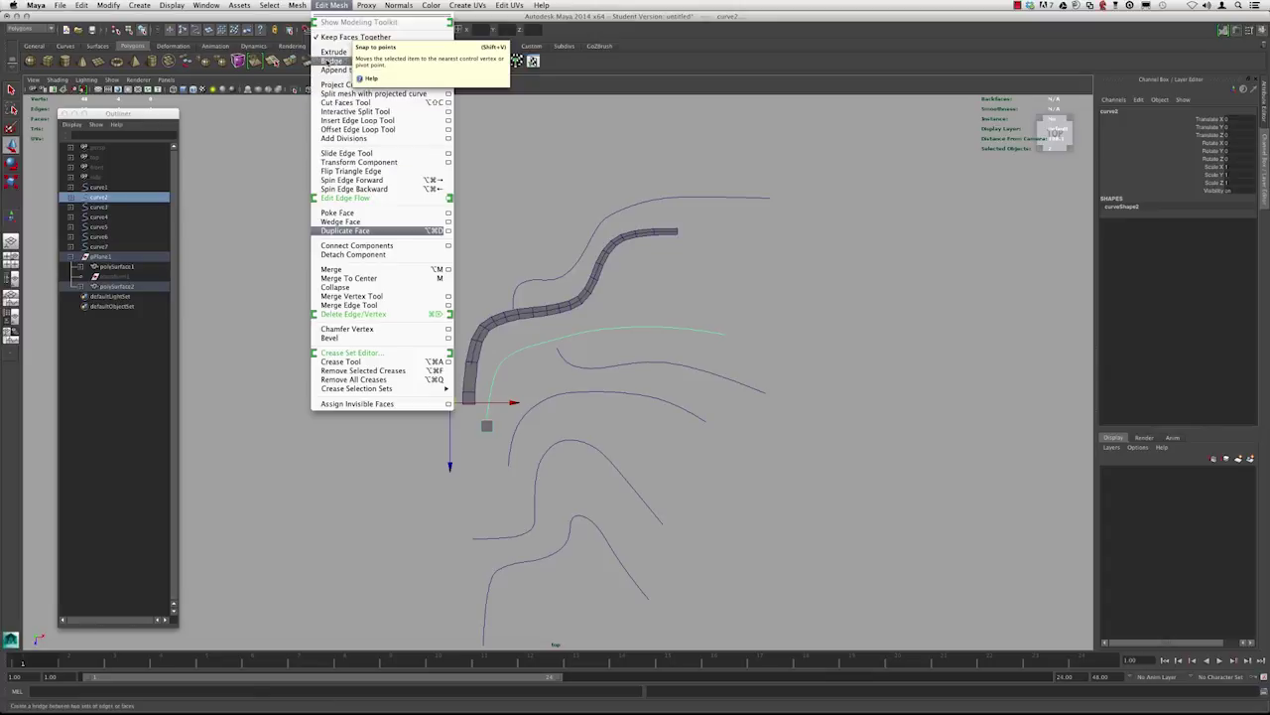
{"action": "left_click", "coordinate": [333, 53]}
- Set the divisions of the extrusion along curve2 to 15
{"action": "right_click_drag", "start_coordinate": [506, 268], "coordinate": [602, 277], "text": "alt"}
{"action": "double_click", "coordinate": [1230, 349]}
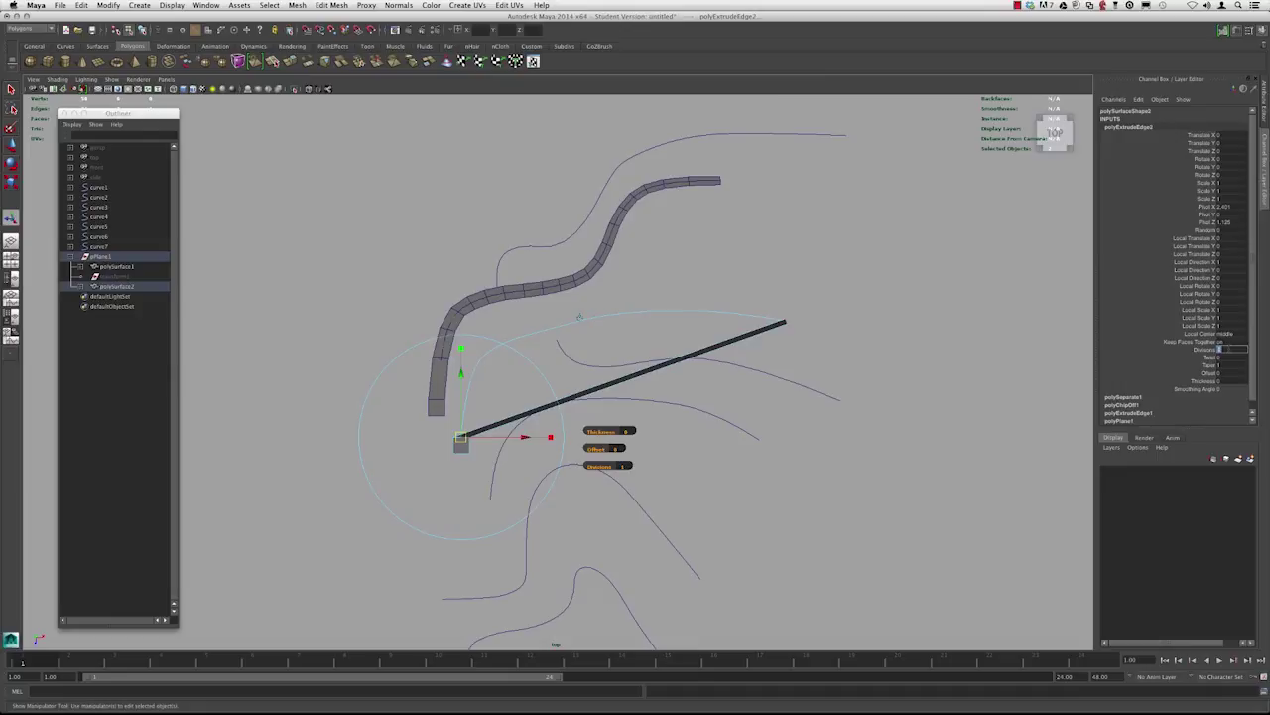
{"action": "type", "text": "15"}
{"action": "key", "text": "Return"}
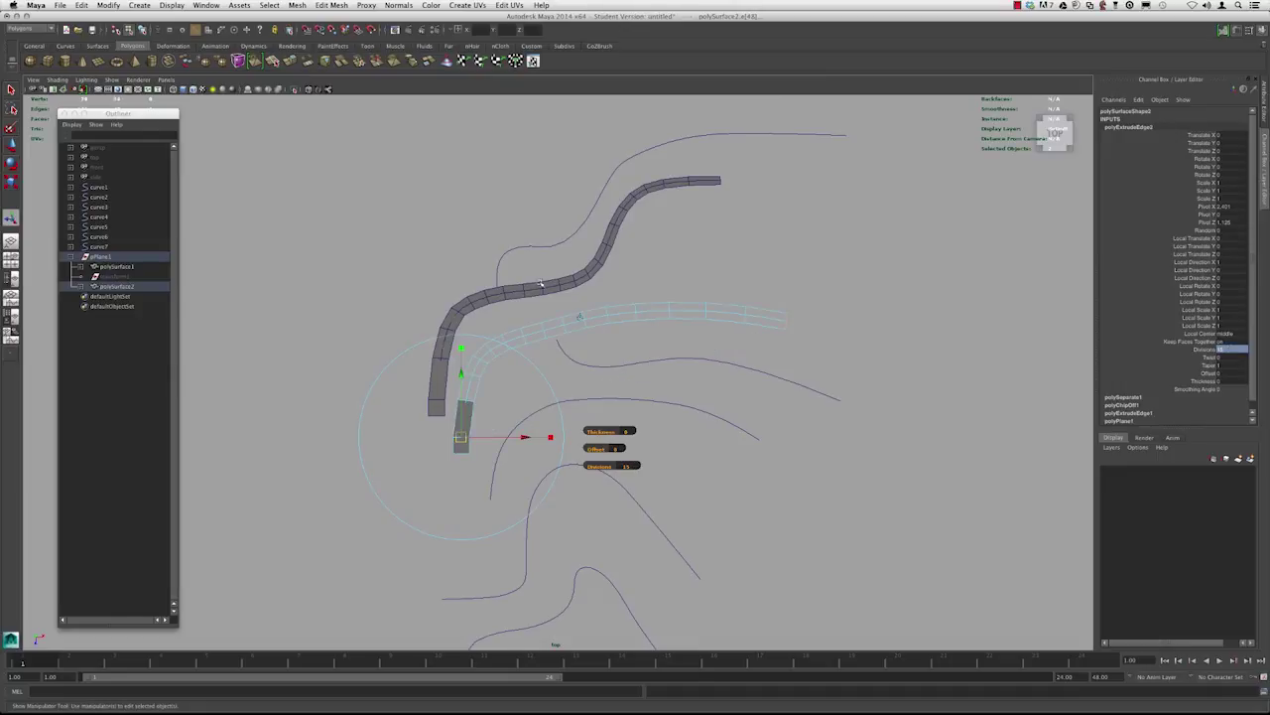
- Inspect the segmented strip along curve2, return to object selection, and undo back through its extrusion to the bare square
{"action": "right_click_drag", "start_coordinate": [541, 285], "coordinate": [850, 436], "text": "alt"}
{"action": "middle_click_drag", "start_coordinate": [655, 394], "coordinate": [734, 368], "text": "alt"}
{"action": "left_click", "coordinate": [685, 374]}
{"action": "right_click_drag", "start_coordinate": [556, 342], "coordinate": [511, 333], "text": "alt"}
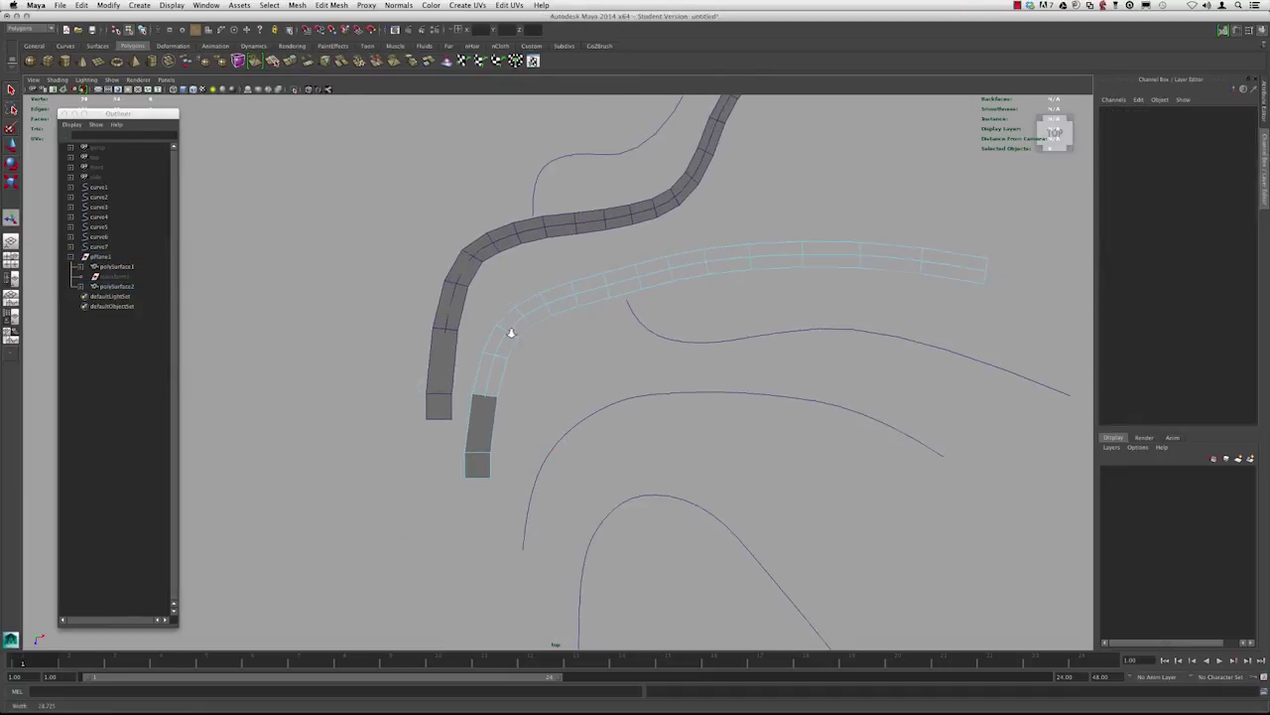
{"action": "key", "text": "w"}
{"action": "middle_click_drag", "start_coordinate": [587, 333], "coordinate": [519, 343], "text": "alt"}
{"action": "left_click", "coordinate": [523, 303]}
{"action": "right_click_drag", "start_coordinate": [538, 294], "coordinate": [580, 280]}
{"action": "middle_click_drag", "start_coordinate": [465, 334], "coordinate": [521, 295], "text": "alt"}
{"action": "left_click", "coordinate": [498, 330]}
{"action": "key", "text": "super+z"}
{"action": "key", "text": "super+z"}
{"action": "key", "text": "super+z"}
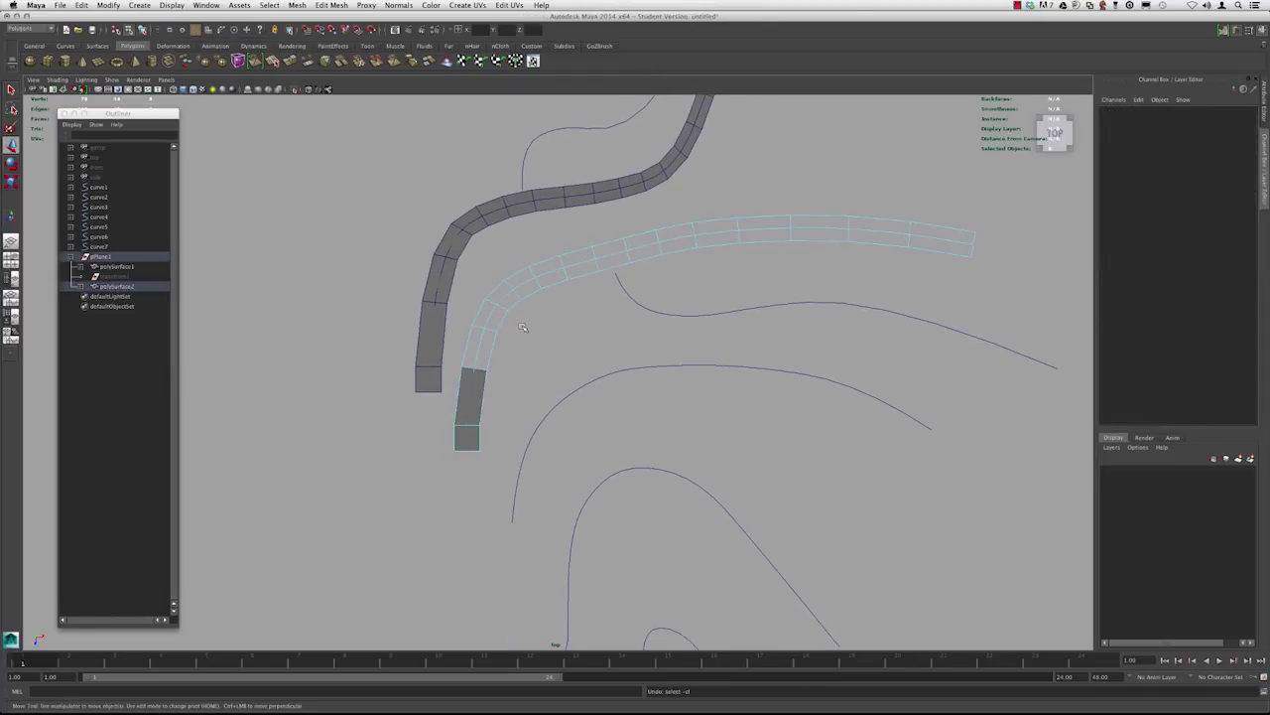
{"action": "key", "text": "super+z"}
{"action": "key", "text": "super+z"}
{"action": "key", "text": "super+z"}
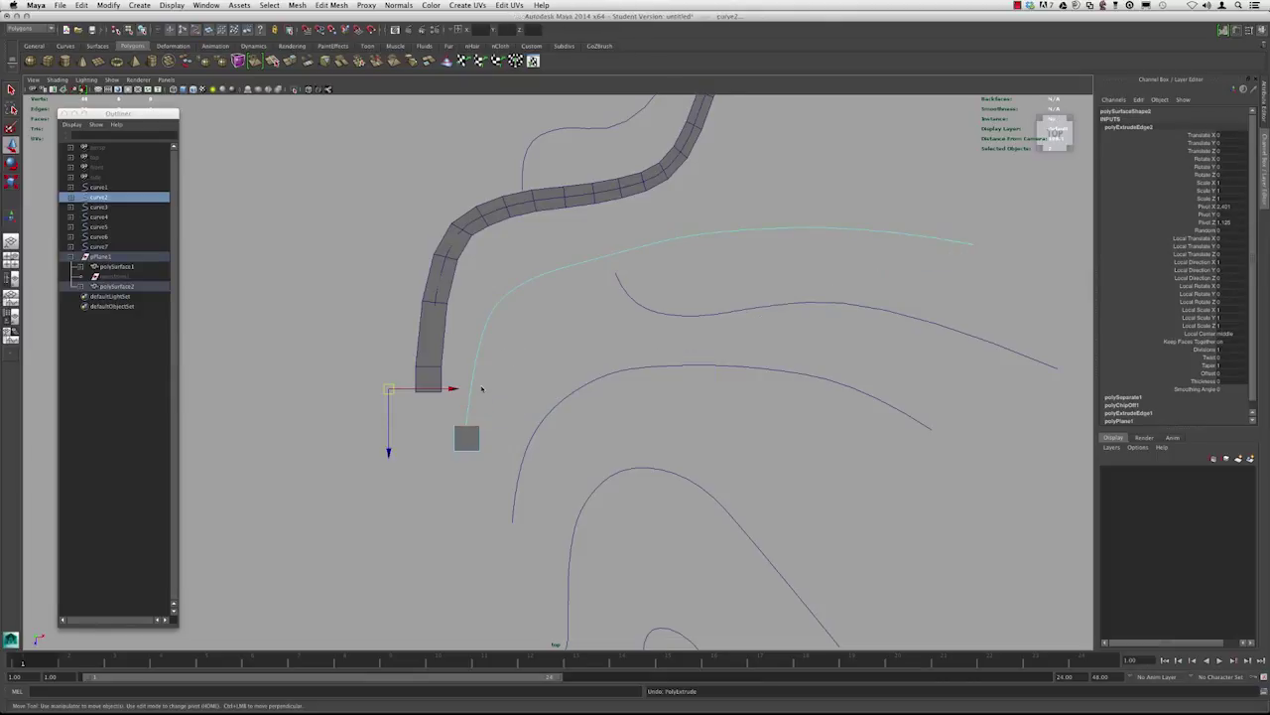
- Nudge the square slightly closer to curve2's lower end and select the square's upper edge
{"action": "left_click", "coordinate": [456, 405]}
{"action": "right_click_drag", "start_coordinate": [411, 403], "coordinate": [502, 446], "text": "alt"}
{"action": "middle_click_drag", "start_coordinate": [434, 474], "coordinate": [457, 437], "text": "alt"}
{"action": "right_click_drag", "start_coordinate": [457, 437], "coordinate": [468, 479], "text": "alt"}
{"action": "middle_click_drag", "start_coordinate": [361, 476], "coordinate": [505, 420], "text": "alt"}
{"action": "left_click", "coordinate": [516, 398]}
{"action": "right_click_drag", "start_coordinate": [516, 398], "coordinate": [543, 384]}
{"action": "left_click", "coordinate": [550, 375]}
{"action": "left_click_drag", "start_coordinate": [541, 397], "coordinate": [541, 395]}
{"action": "right_click_drag", "start_coordinate": [547, 377], "coordinate": [579, 280]}
{"action": "left_click", "coordinate": [548, 368]}
{"action": "middle_click_drag", "start_coordinate": [578, 280], "coordinate": [556, 332], "text": "alt"}
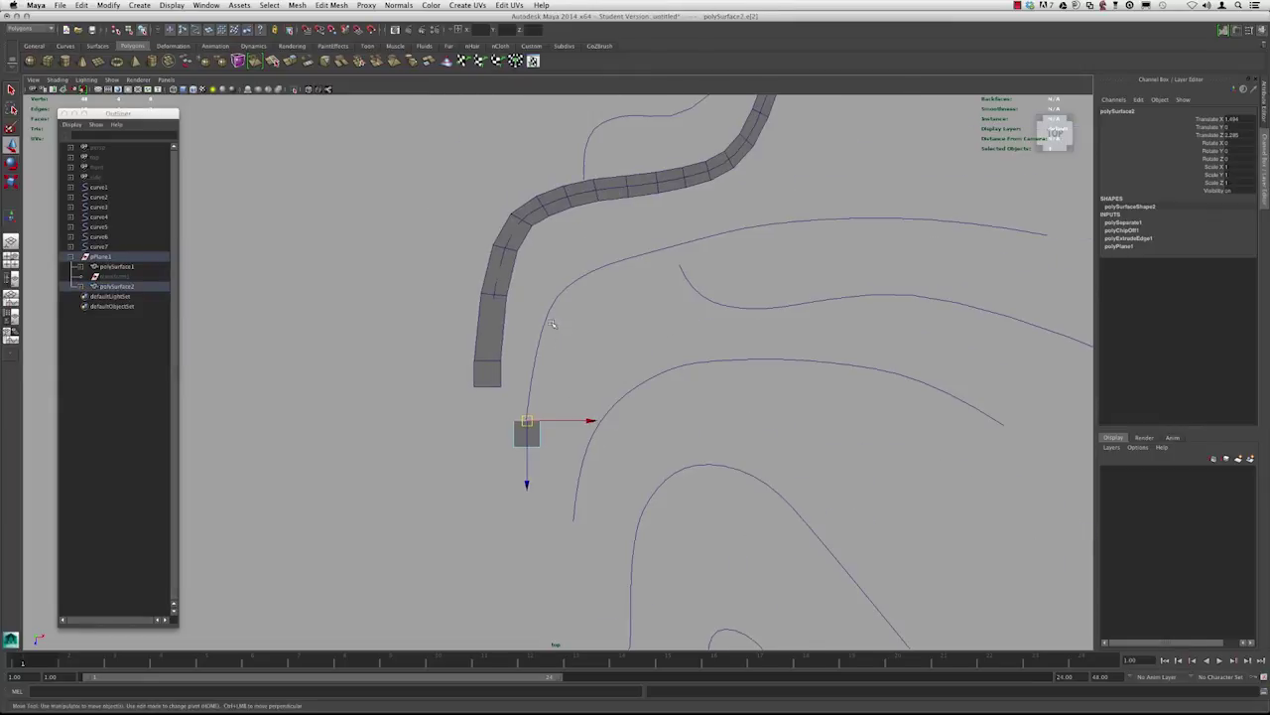
- Extrude the square's upper edge along curve2 with 20 divisions
{"action": "left_click", "coordinate": [542, 303], "text": "shift"}
{"action": "left_click", "coordinate": [412, 61]}
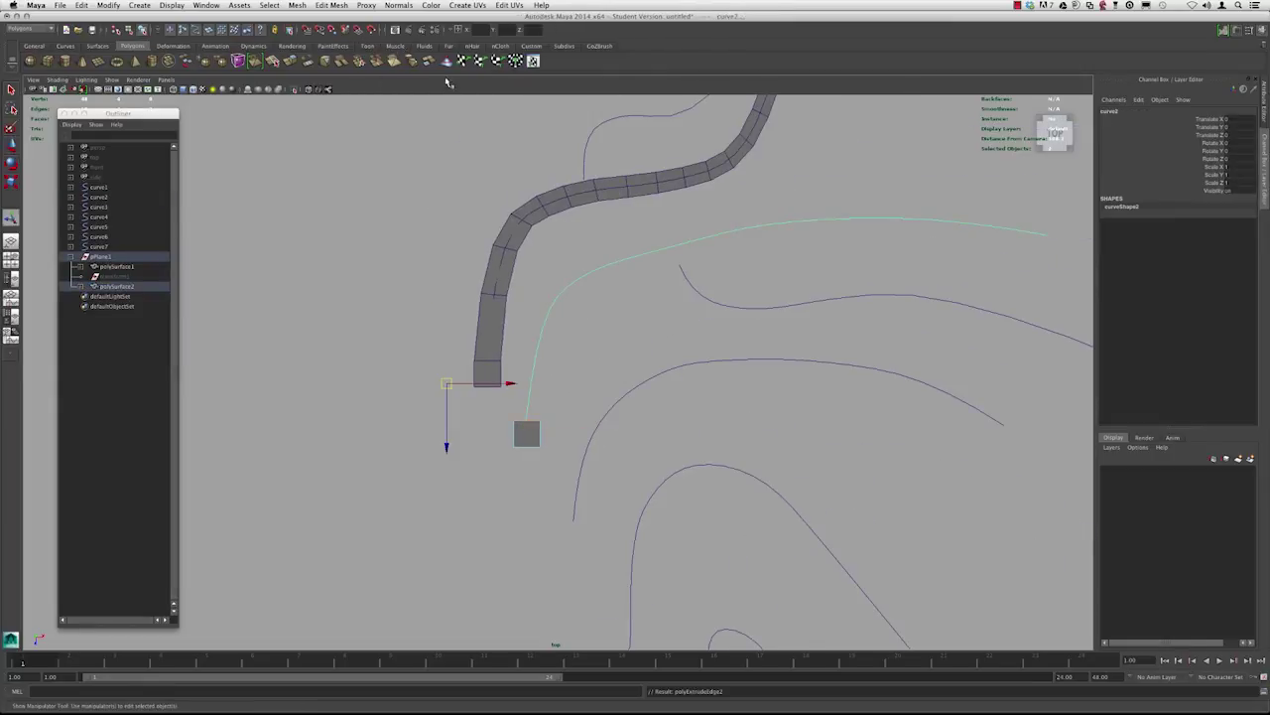
{"action": "double_click", "coordinate": [1230, 349]}
{"action": "type", "text": "20"}
{"action": "key", "text": "Return"}
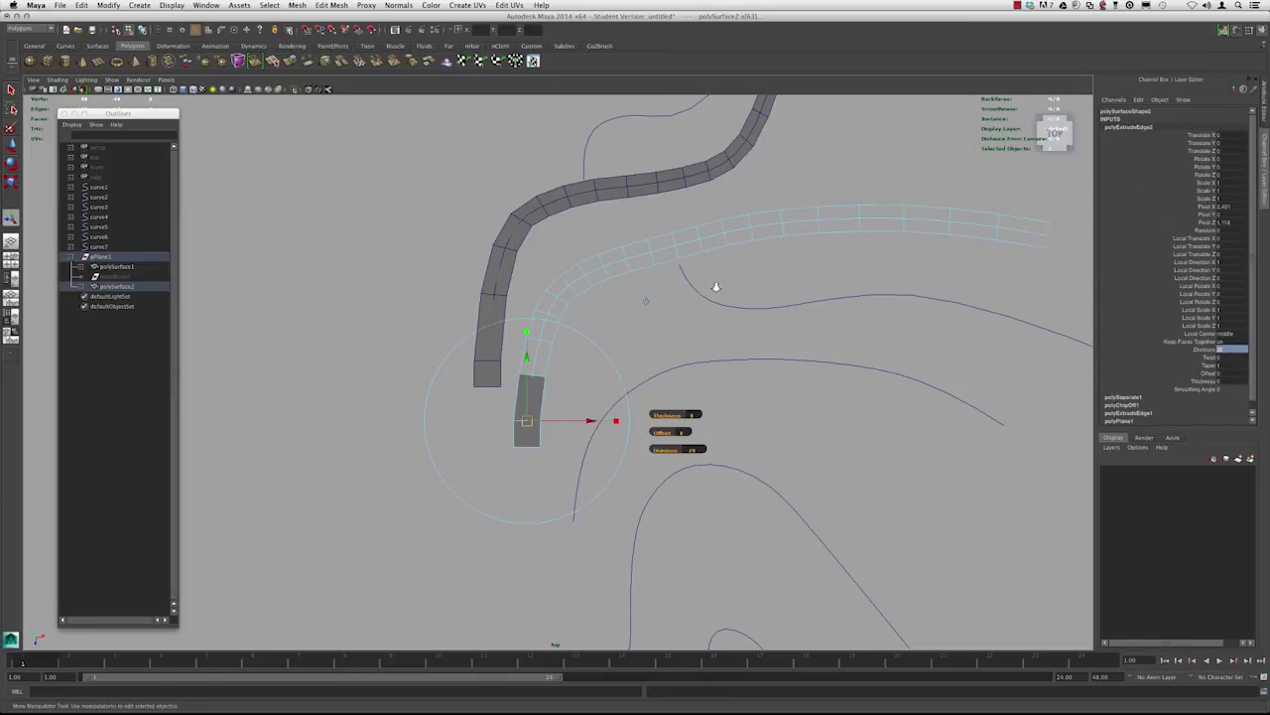
- Return to object selection and examine both strips in the perspective view before going back to the top view
{"action": "scroll", "coordinate": [685, 263], "scroll_direction": "down", "scroll_amount": 1}
{"action": "middle_click_drag", "start_coordinate": [678, 255], "coordinate": [645, 276], "text": "alt"}
{"action": "right_click_drag", "start_coordinate": [645, 276], "coordinate": [711, 224]}
{"action": "left_click", "coordinate": [711, 225]}
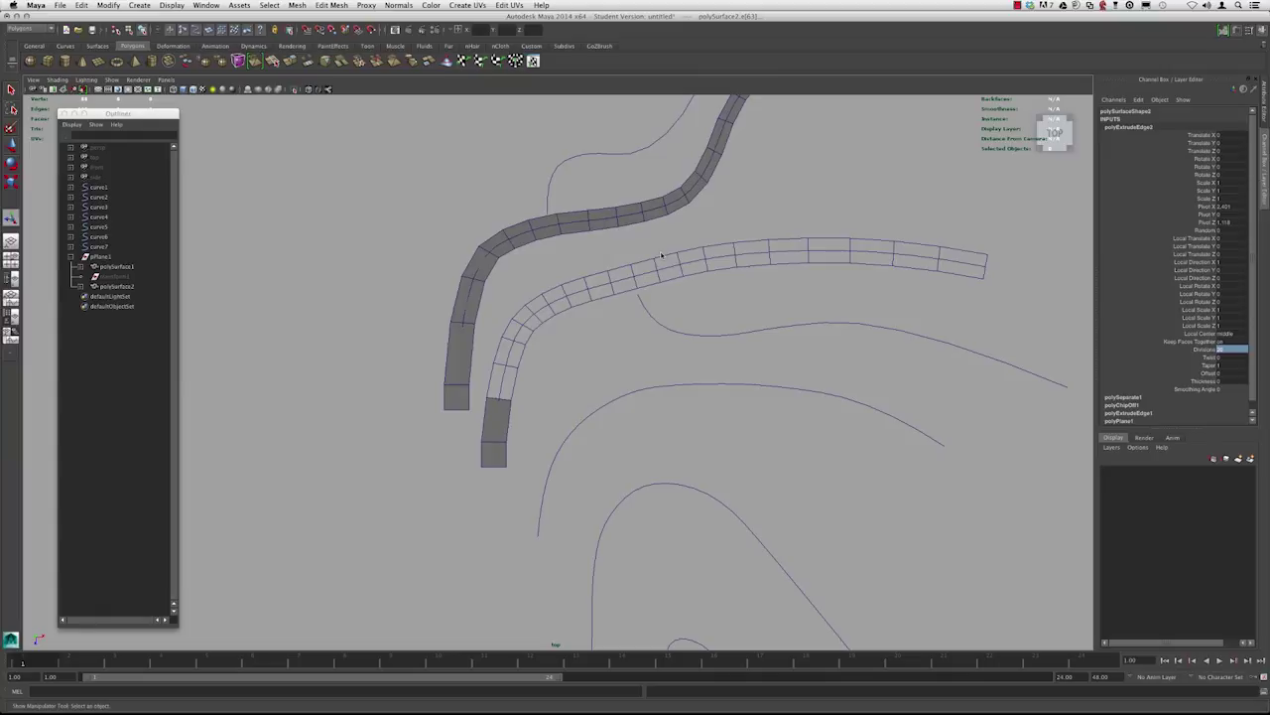
{"action": "key", "text": "space"}
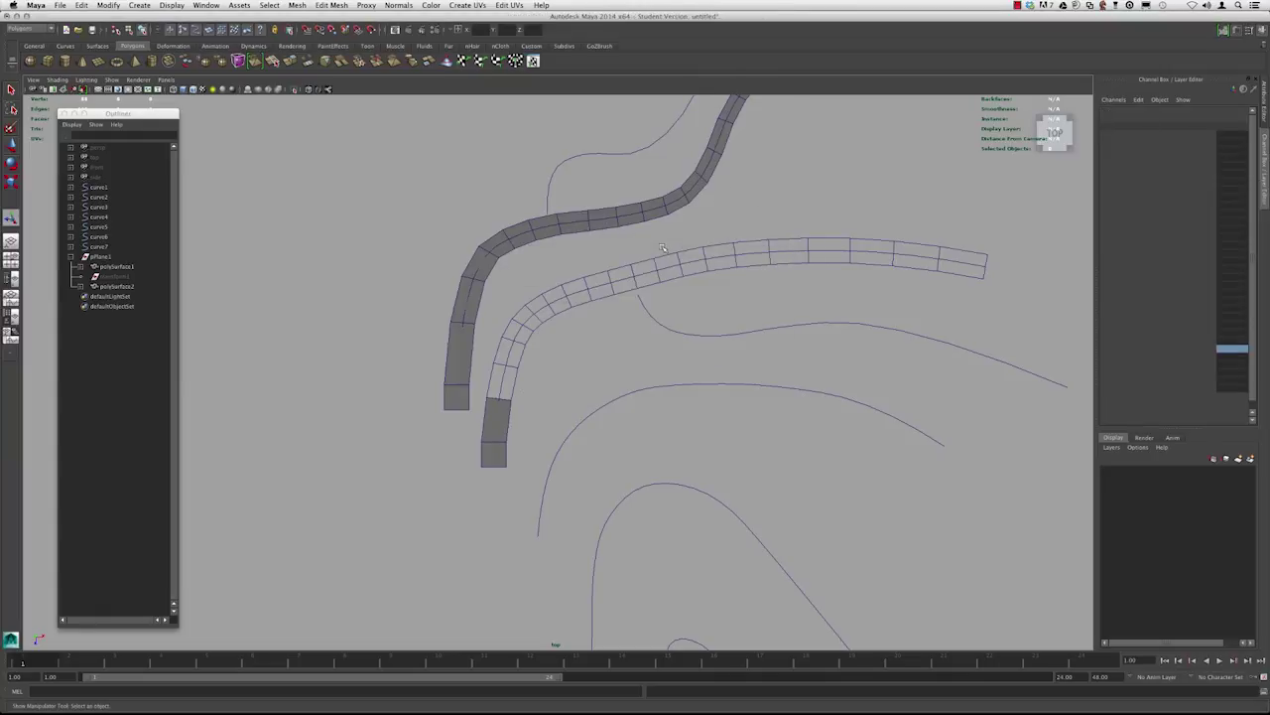
{"action": "key", "text": "space"}
{"action": "left_click_drag", "start_coordinate": [663, 247], "coordinate": [665, 234]}
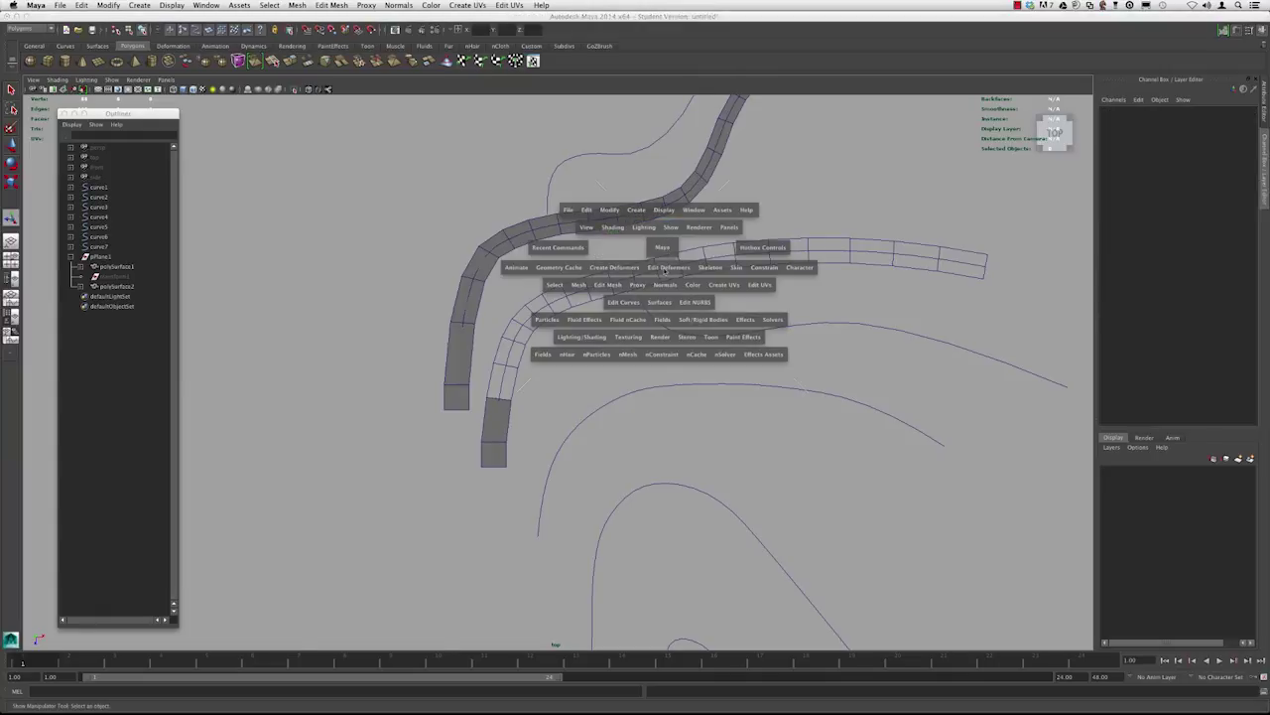
{"action": "left_click_drag", "start_coordinate": [603, 371], "coordinate": [659, 368], "text": "alt"}
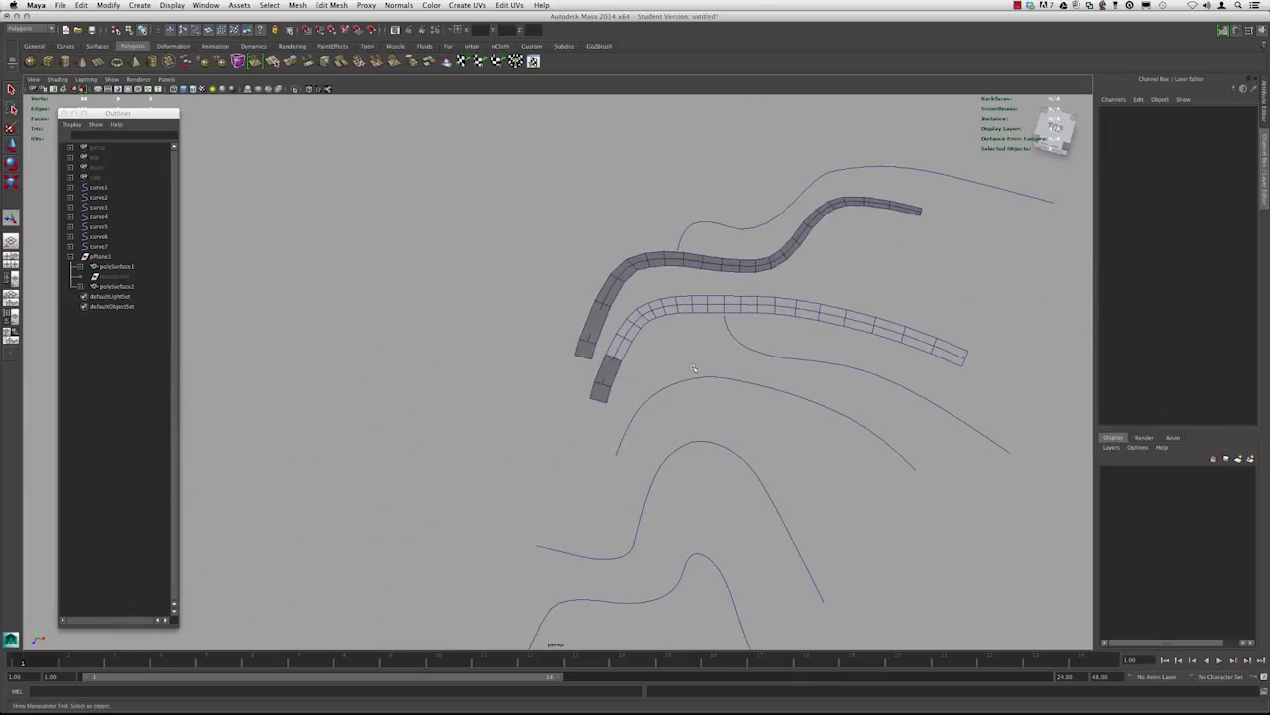
{"action": "key", "text": "space"}
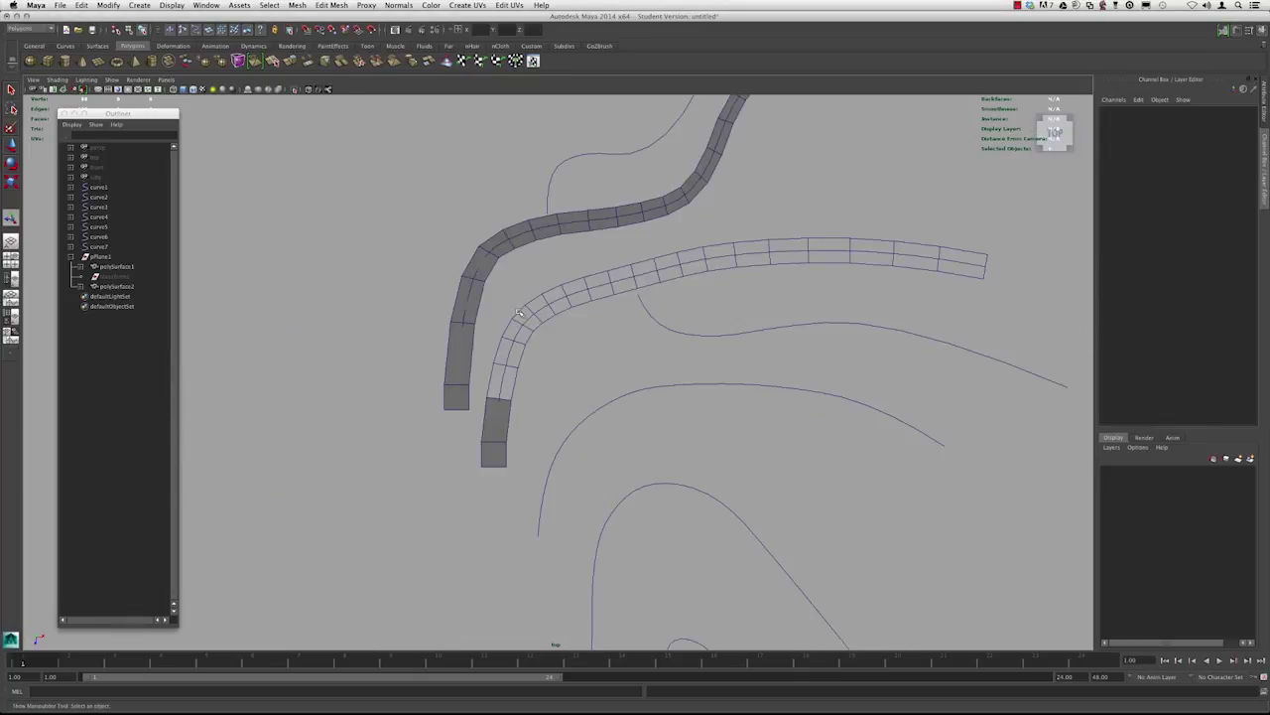
- Select the new curve2 strip and open the Hypershade, placing its window clear of the strip
{"action": "left_click", "coordinate": [520, 314]}
{"action": "middle_click_drag", "start_coordinate": [520, 316], "coordinate": [559, 321], "text": "alt"}
{"action": "right_click_drag", "start_coordinate": [559, 320], "coordinate": [685, 451], "text": "alt"}
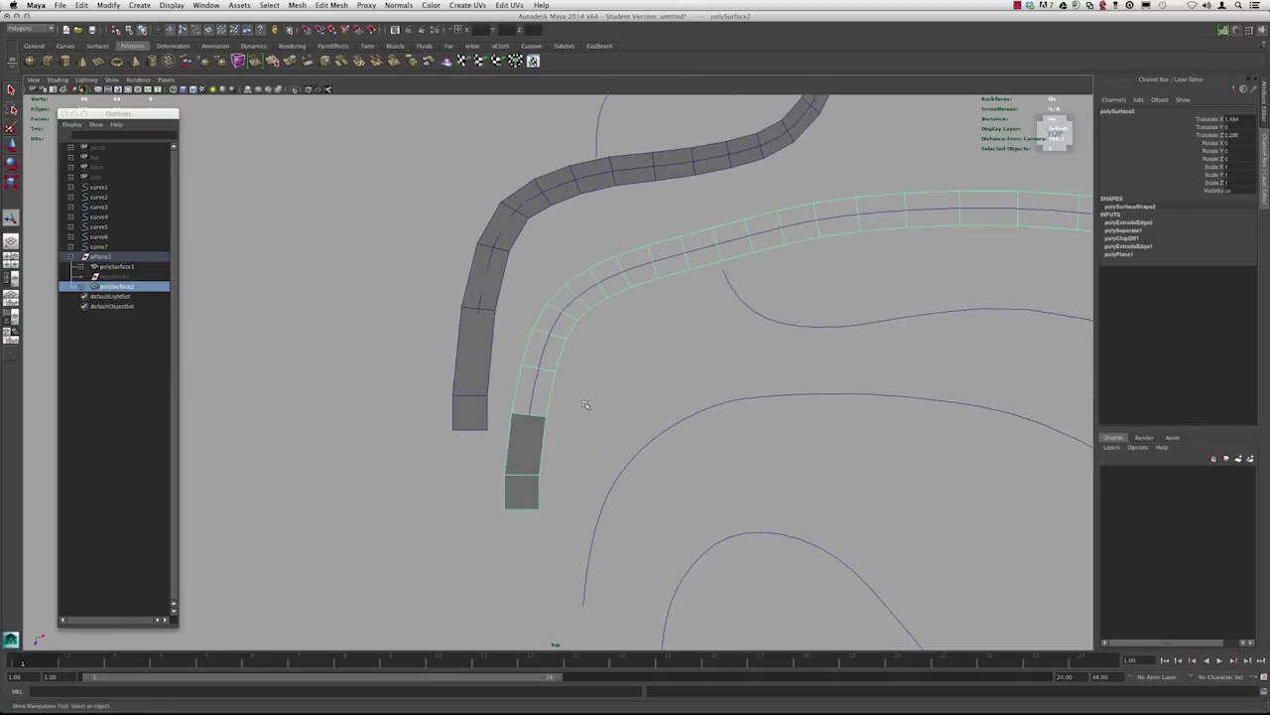
{"action": "left_click", "coordinate": [205, 5]}
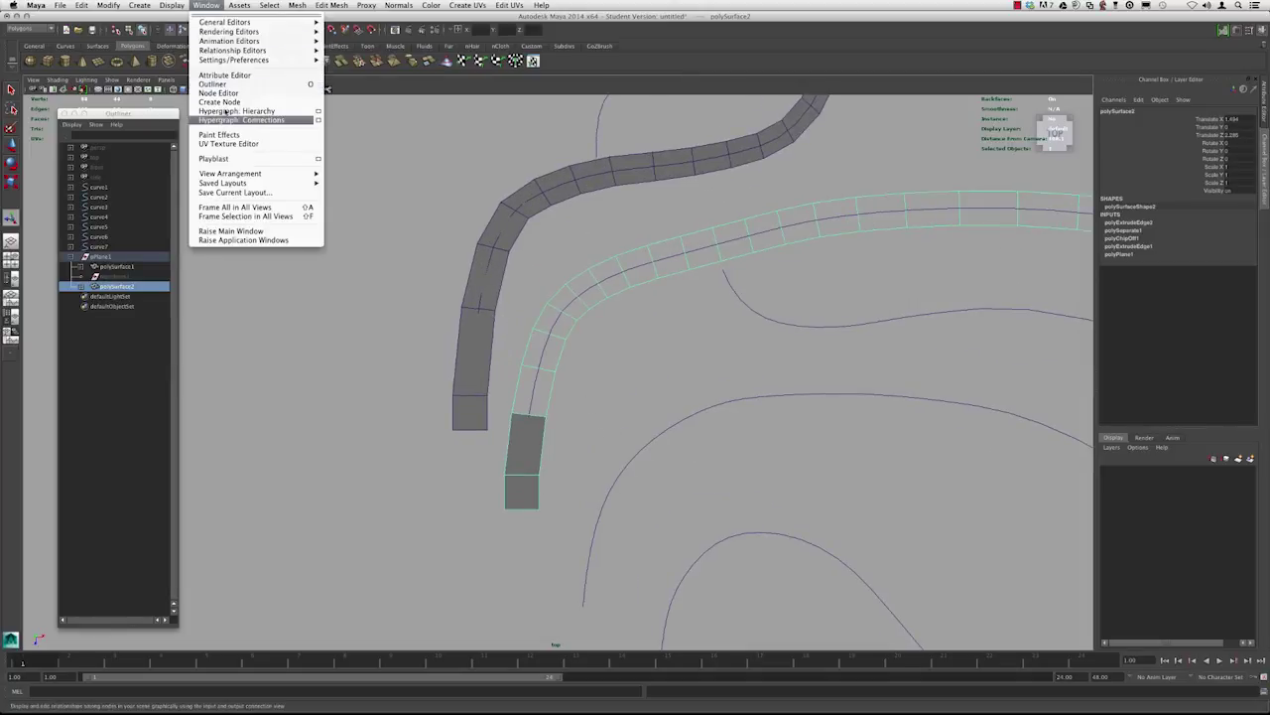
{"action": "mouse_move", "coordinate": [230, 34]}
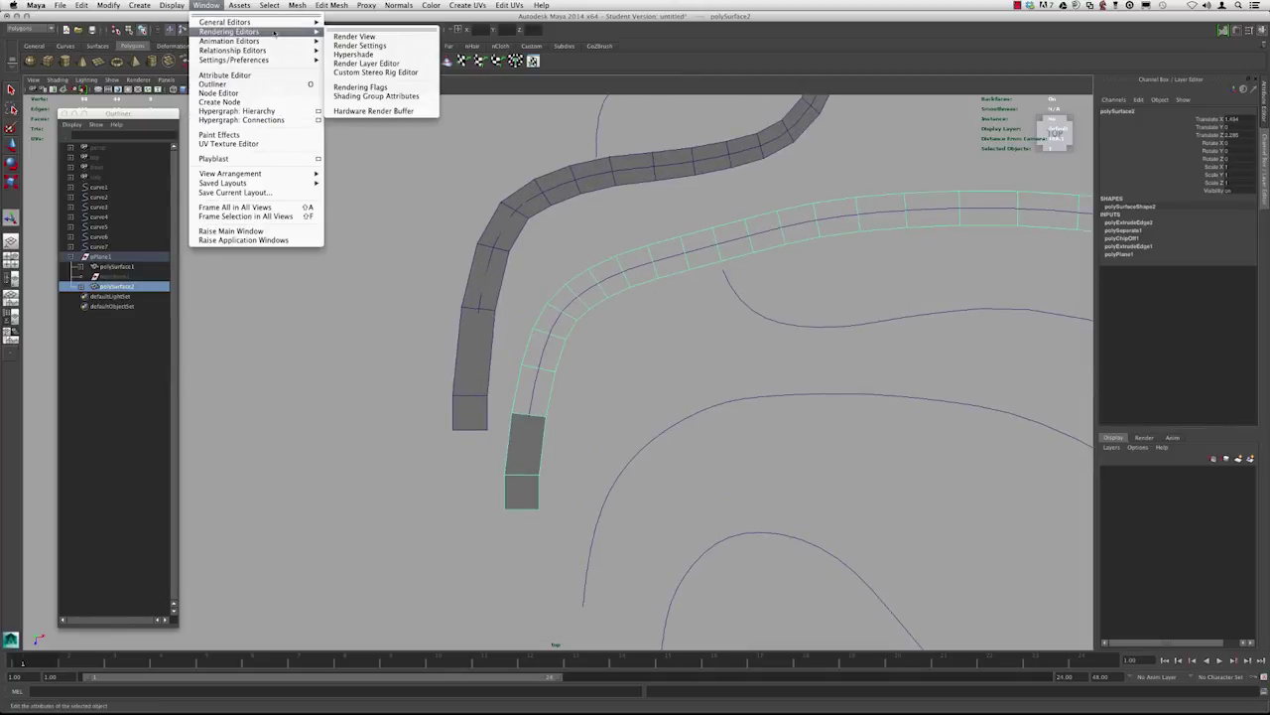
{"action": "left_click", "coordinate": [354, 57]}
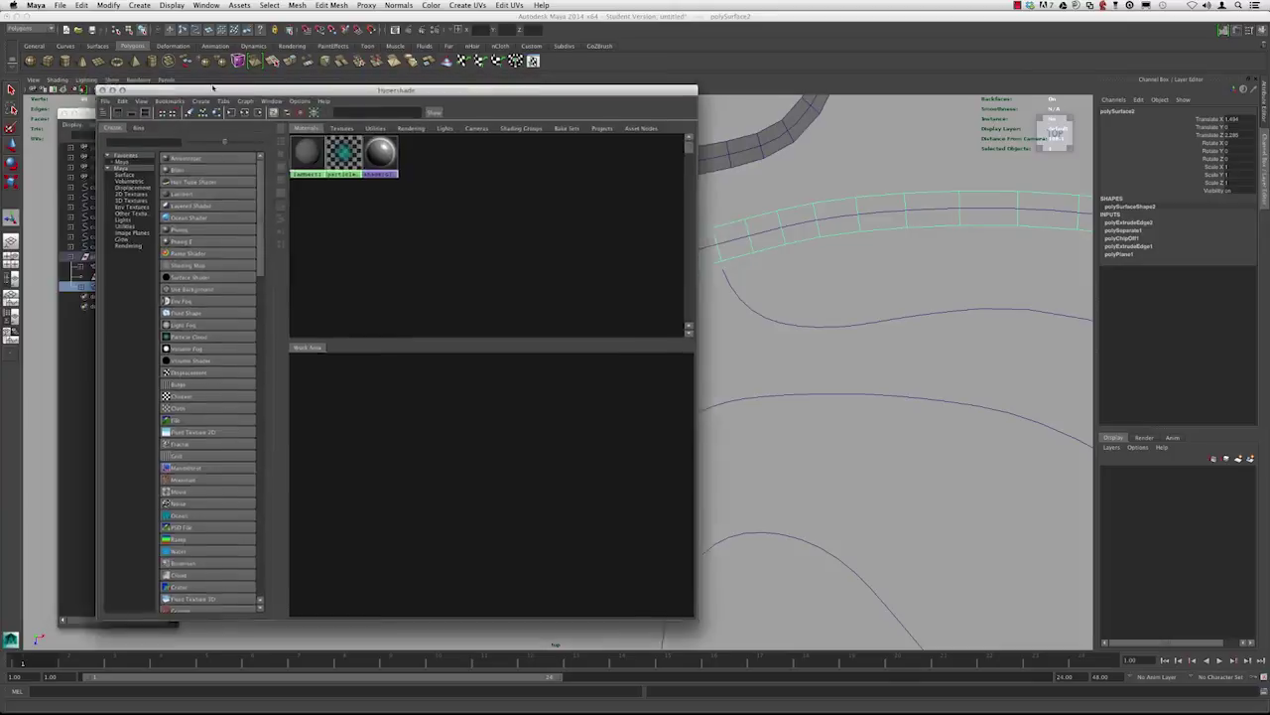
{"action": "left_click_drag", "start_coordinate": [212, 87], "coordinate": [603, 97]}
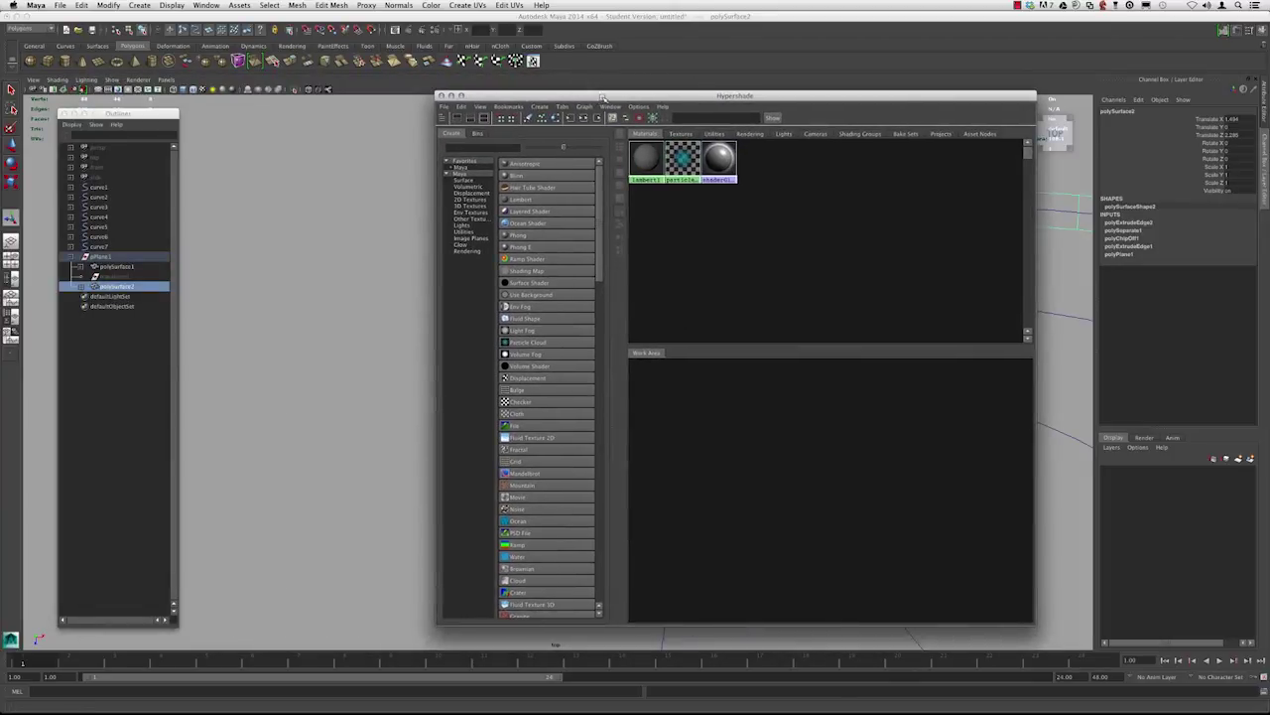
{"action": "left_click_drag", "start_coordinate": [640, 103], "coordinate": [810, 117]}
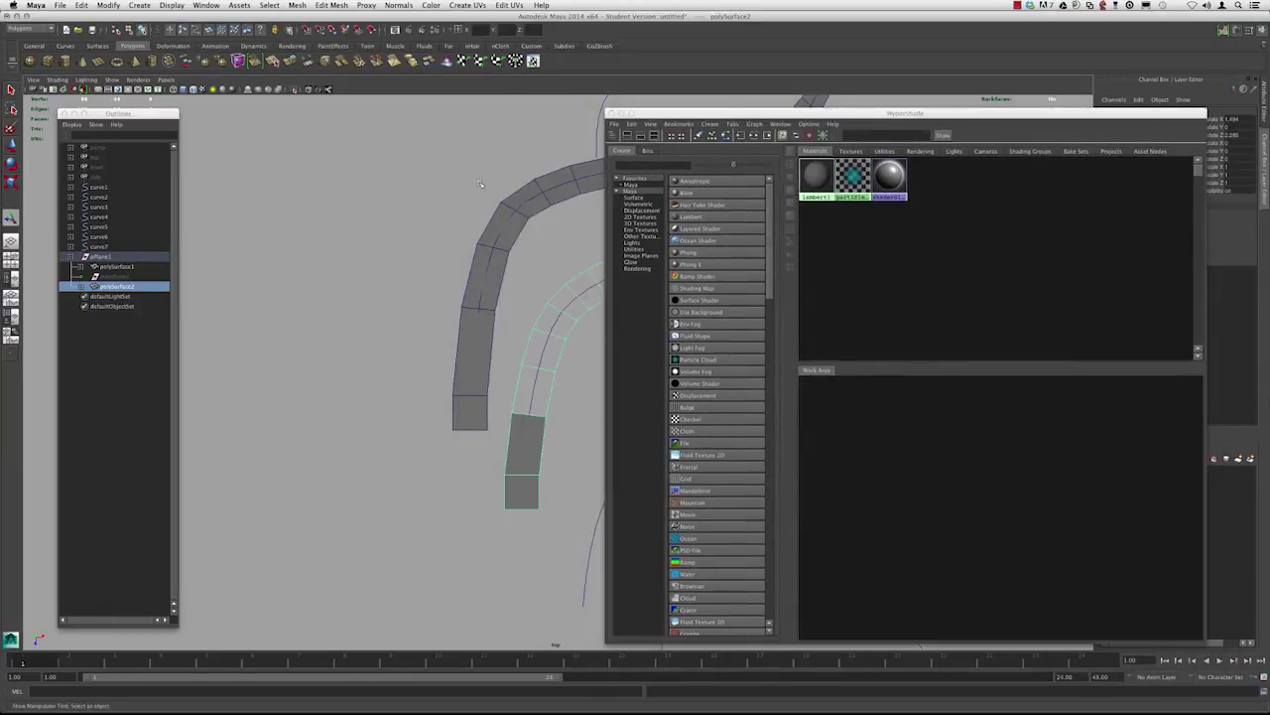
{"action": "middle_click_drag", "start_coordinate": [480, 184], "coordinate": [292, 179], "text": "alt"}
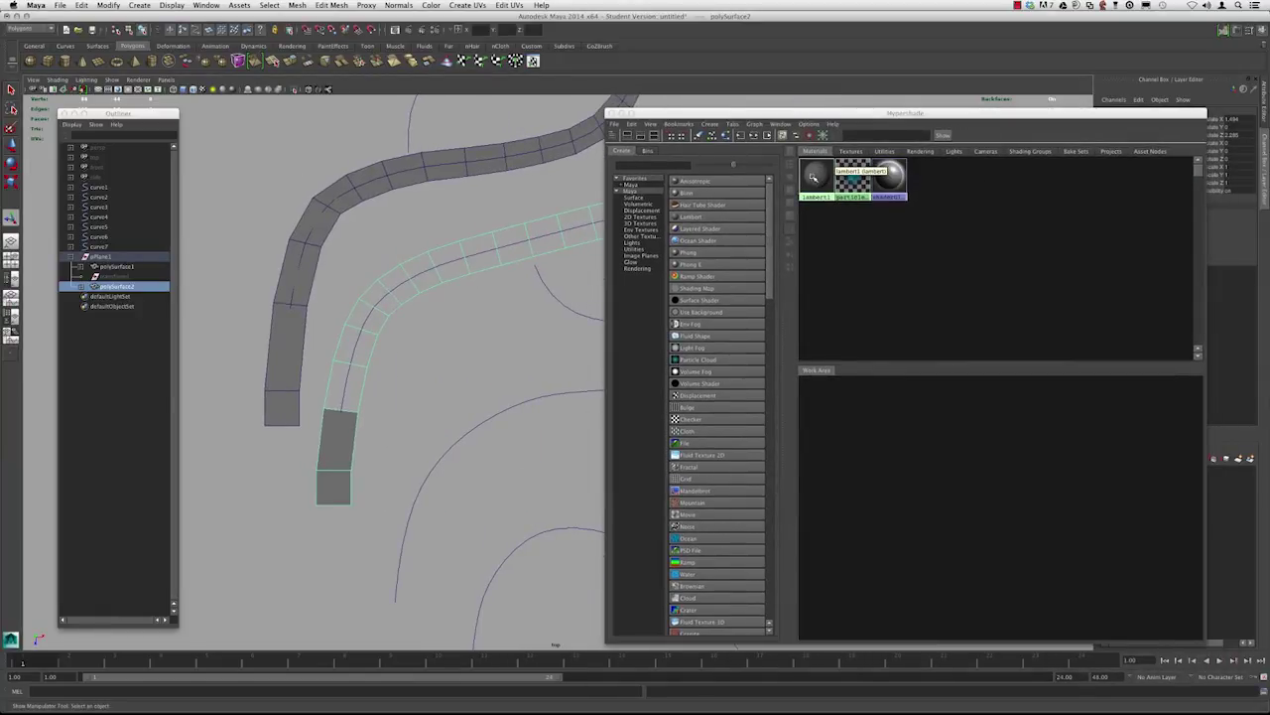
{"action": "left_click_drag", "start_coordinate": [711, 114], "coordinate": [680, 94]}
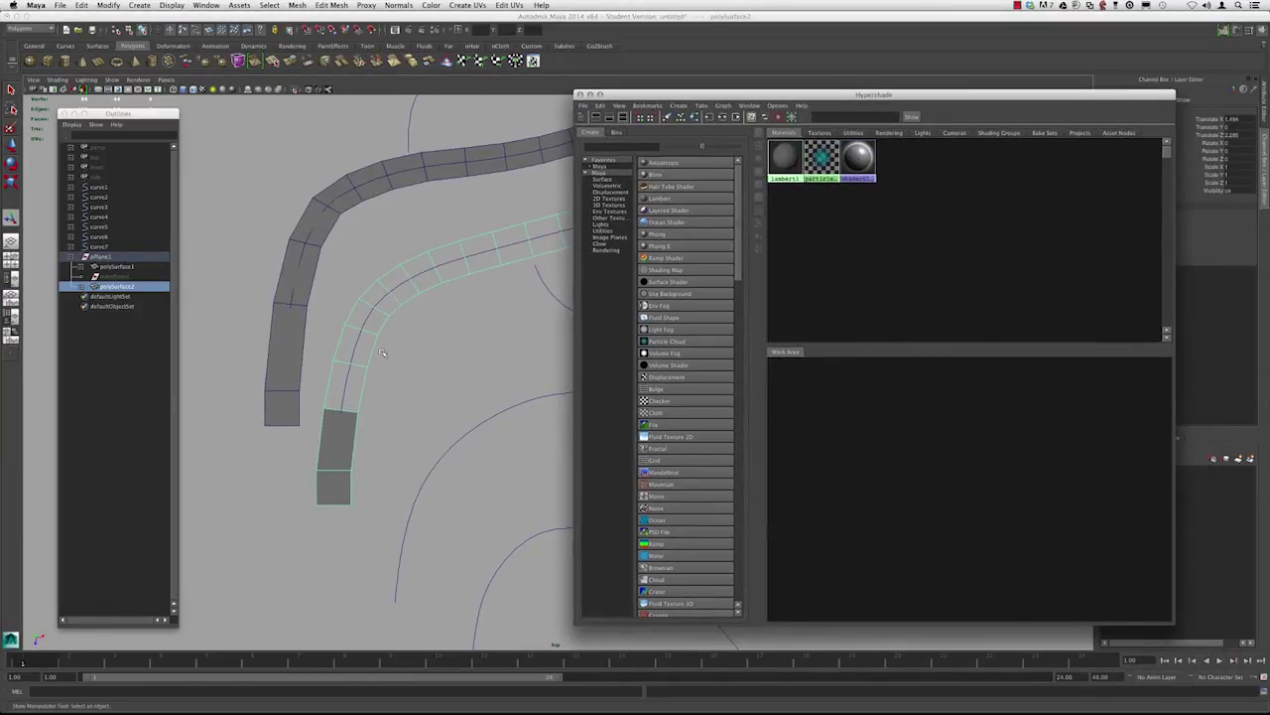
- Assign the lambert1 material to the curve2 strip, then close the Hypershade and deselect the strip
{"action": "left_click", "coordinate": [407, 335]}
{"action": "left_click", "coordinate": [387, 277]}
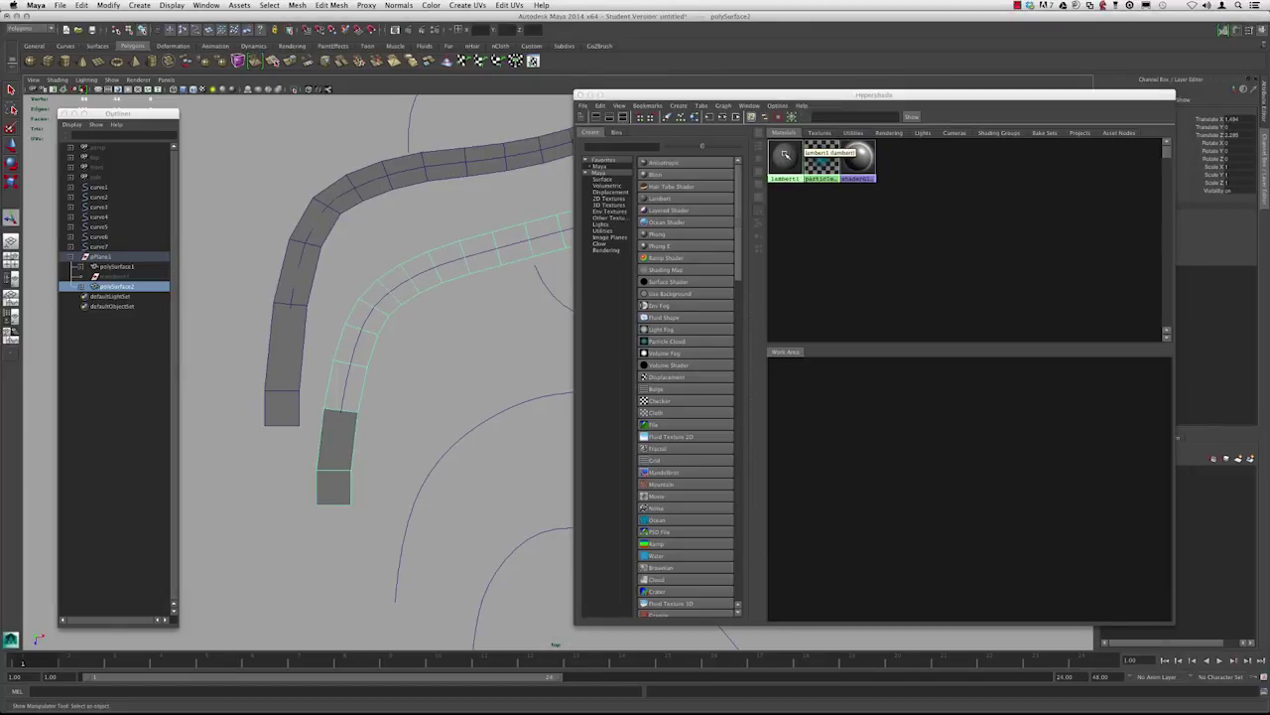
{"action": "right_click_drag", "start_coordinate": [785, 154], "coordinate": [784, 132]}
{"action": "left_click", "coordinate": [582, 96]}
{"action": "left_click", "coordinate": [557, 185]}
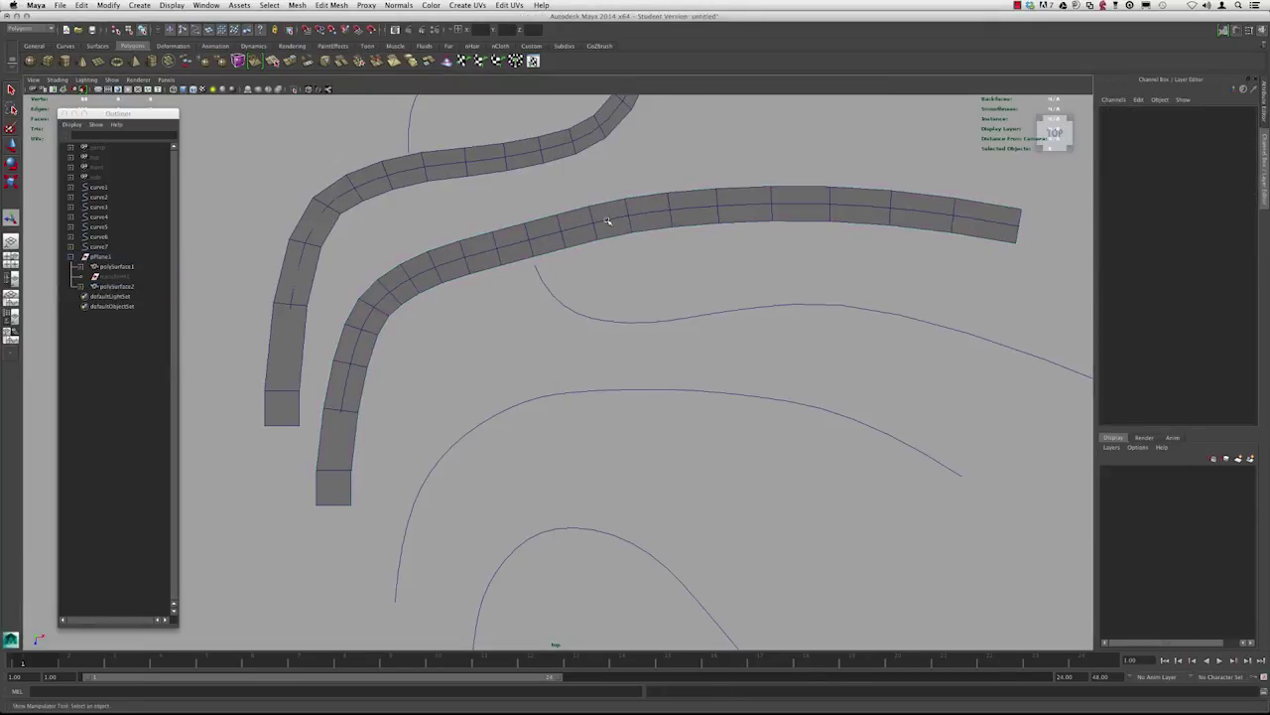
- Set the divisions of the curve2 strip's edge extrusion to 15 and deselect the strip
{"action": "middle_click_drag", "start_coordinate": [579, 218], "coordinate": [629, 289], "text": "alt"}
{"action": "right_click_drag", "start_coordinate": [629, 289], "coordinate": [641, 290], "text": "alt"}
{"action": "left_click", "coordinate": [621, 290]}
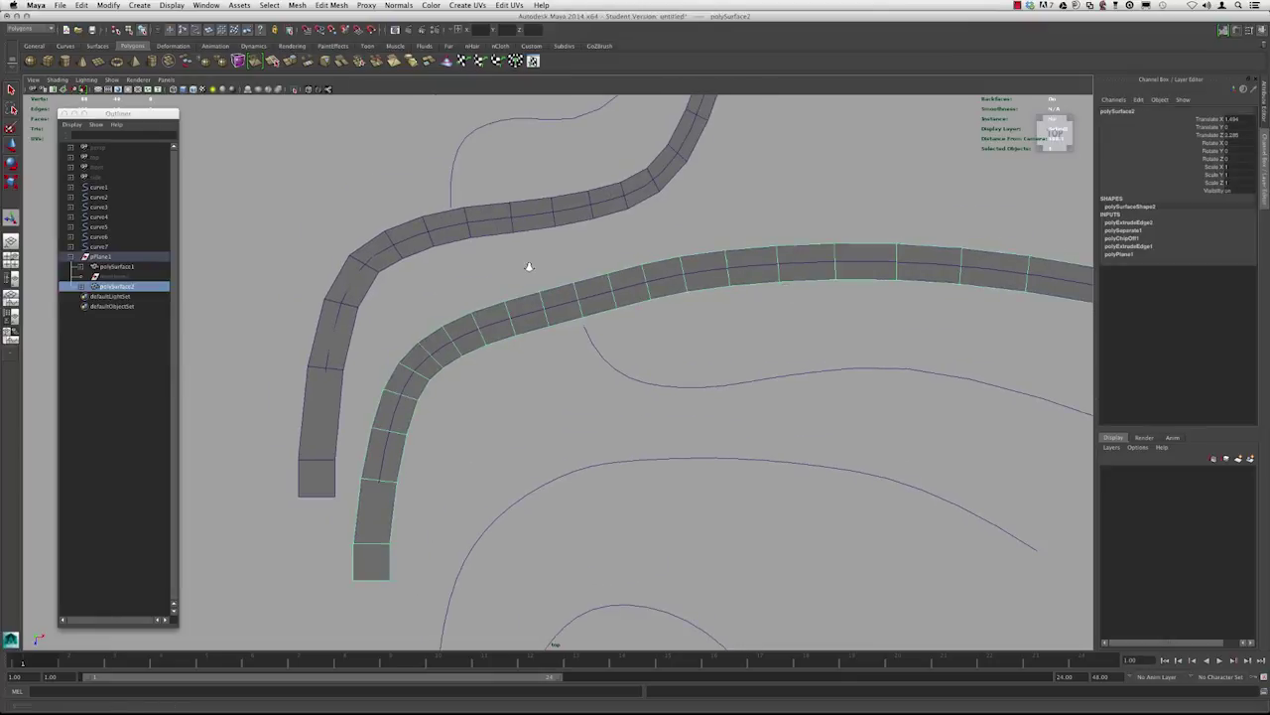
{"action": "right_click_drag", "start_coordinate": [527, 266], "coordinate": [451, 285], "text": "alt"}
{"action": "mouse_move", "coordinate": [452, 285]}
{"action": "middle_mouse_down", "text": "alt"}
{"action": "mouse_move", "coordinate": [454, 351]}
{"action": "mouse_move", "coordinate": [458, 291]}
{"action": "middle_mouse_up", "text": "alt"}
{"action": "right_click_drag", "start_coordinate": [459, 291], "coordinate": [592, 329], "text": "alt"}
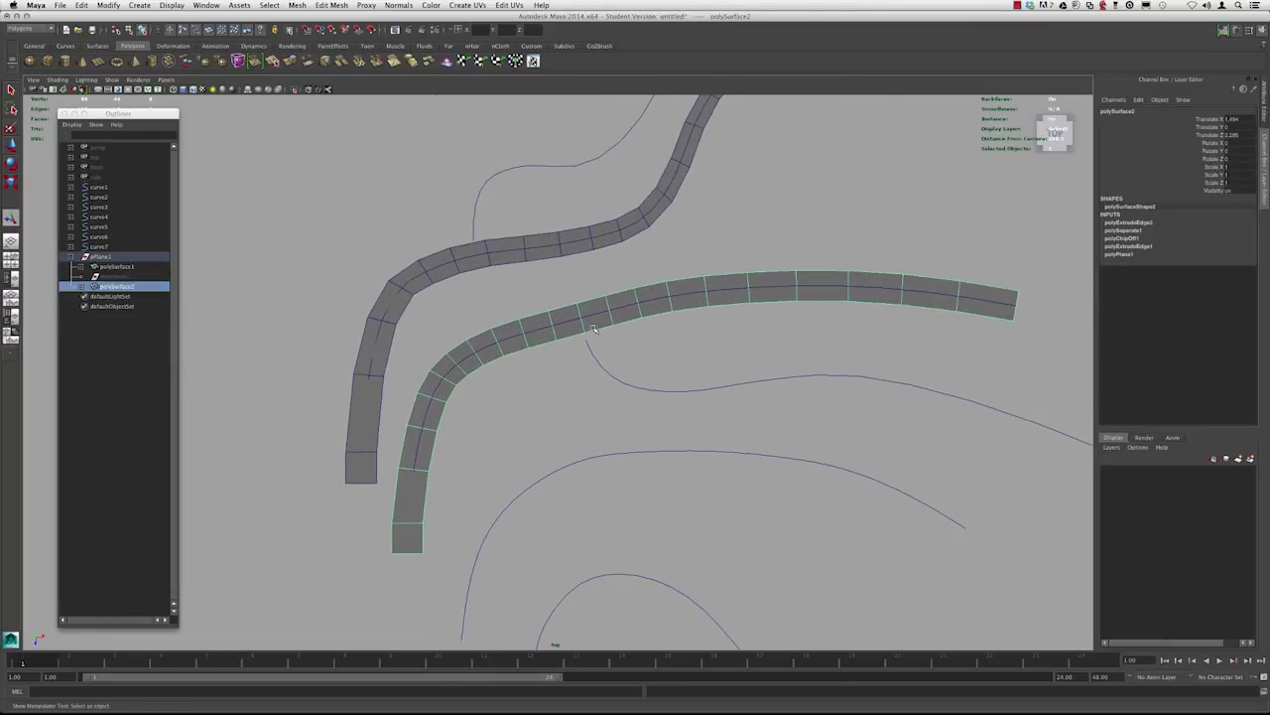
{"action": "left_click", "coordinate": [1126, 223]}
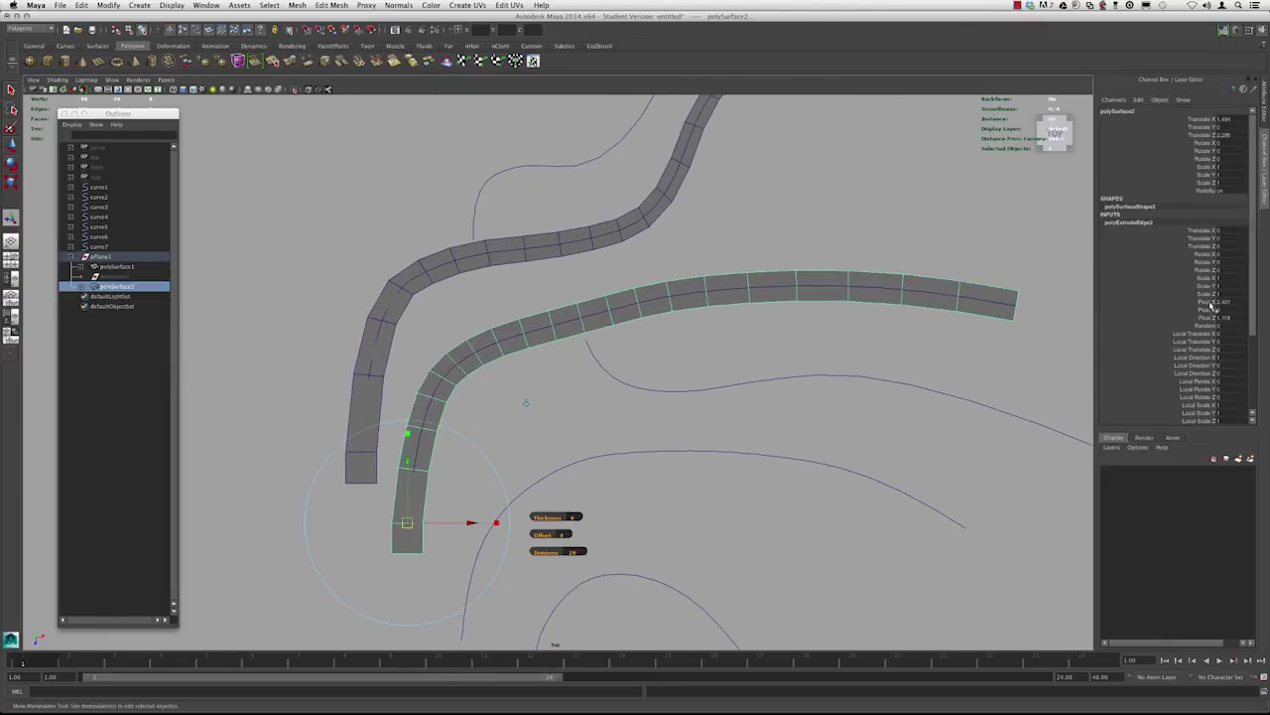
{"action": "double_click", "coordinate": [1229, 355]}
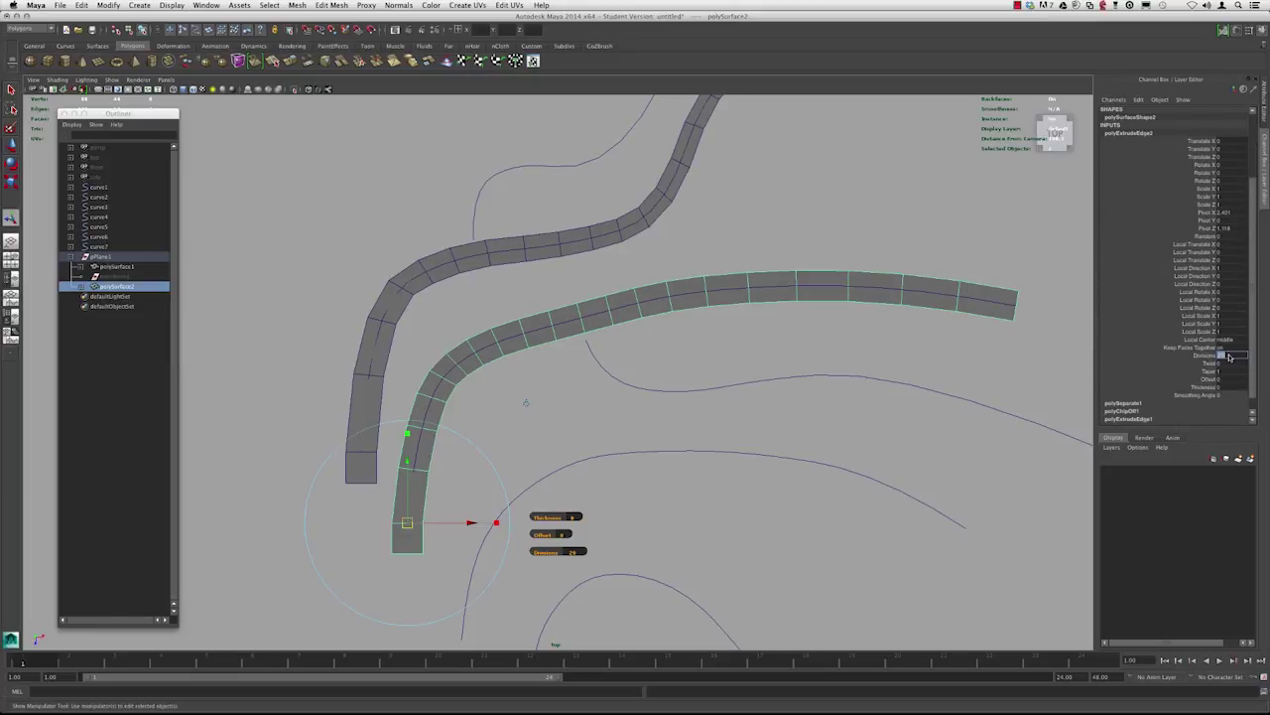
{"action": "type", "text": "15"}
{"action": "key", "text": "Return"}
{"action": "left_click", "coordinate": [863, 247]}
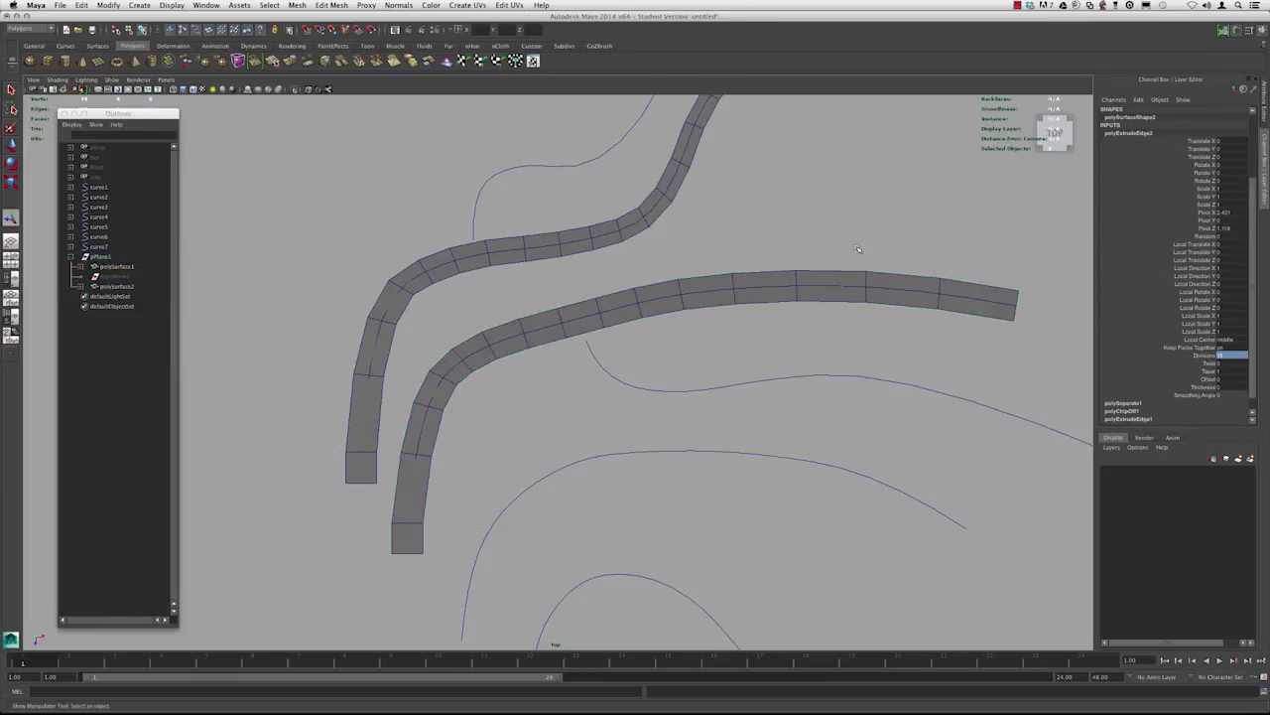
- Compare the segmentation of the two strips and look over the remaining curves below them
{"action": "middle_click_drag", "start_coordinate": [821, 319], "coordinate": [831, 272], "text": "alt"}
{"action": "right_click_drag", "start_coordinate": [830, 272], "coordinate": [494, 288], "text": "alt"}
{"action": "middle_click_drag", "start_coordinate": [494, 288], "coordinate": [563, 328], "text": "alt"}
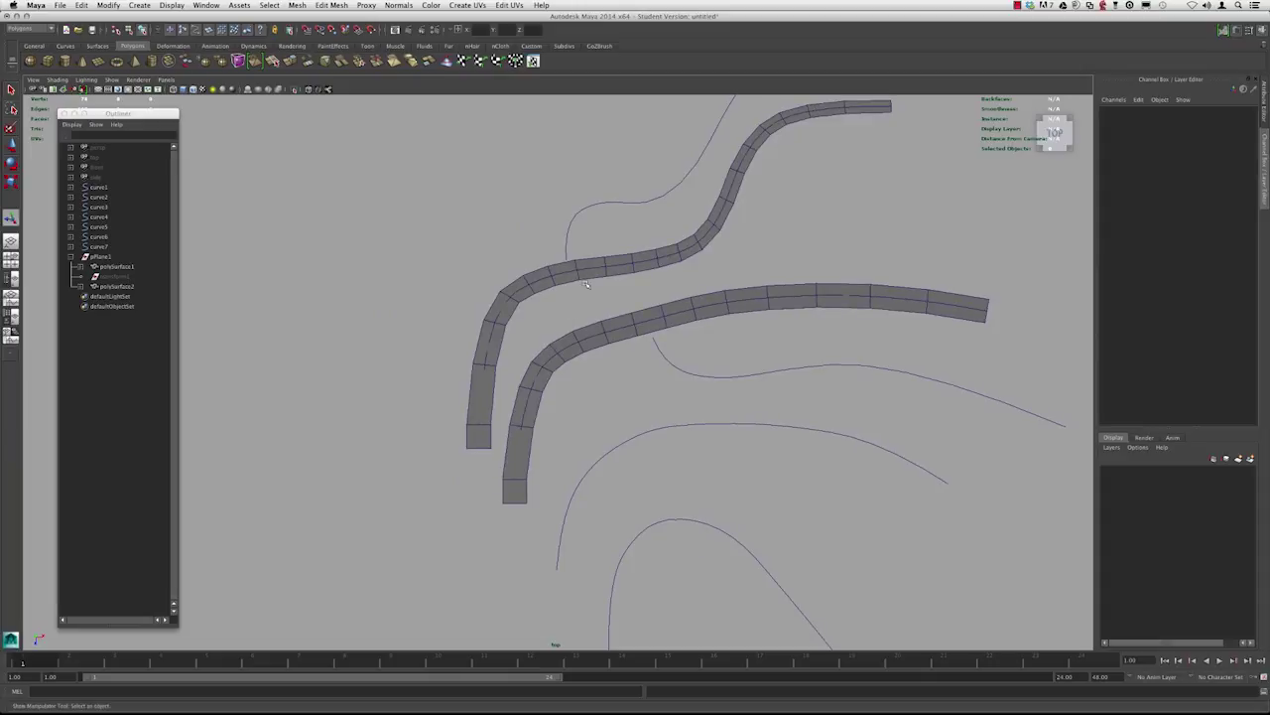
{"action": "middle_click_drag", "start_coordinate": [587, 284], "coordinate": [559, 224], "text": "alt"}
{"action": "right_click_drag", "start_coordinate": [558, 224], "coordinate": [601, 275], "text": "alt"}
{"action": "middle_click_drag", "start_coordinate": [601, 275], "coordinate": [584, 329], "text": "alt"}
{"action": "right_click_drag", "start_coordinate": [585, 329], "coordinate": [680, 381], "text": "alt"}
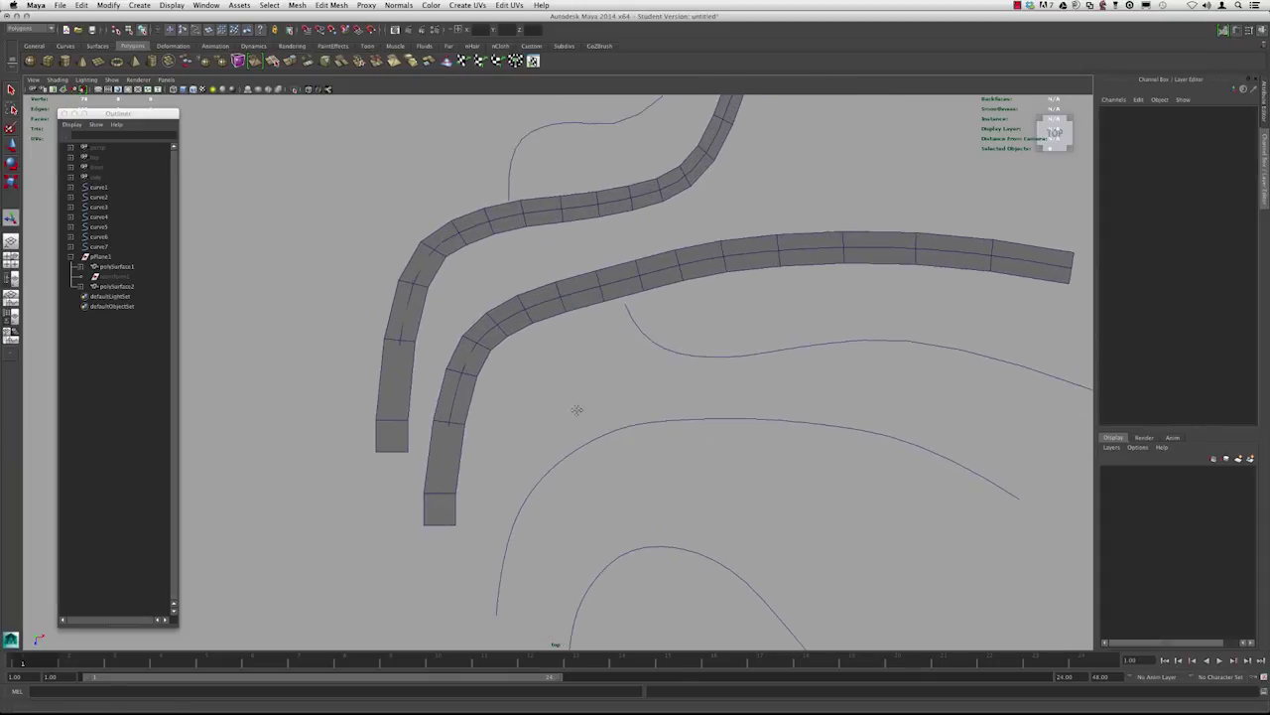
{"action": "middle_click_drag", "start_coordinate": [509, 473], "coordinate": [547, 329], "text": "alt"}
{"action": "middle_click_drag", "start_coordinate": [538, 404], "coordinate": [531, 344], "text": "alt"}
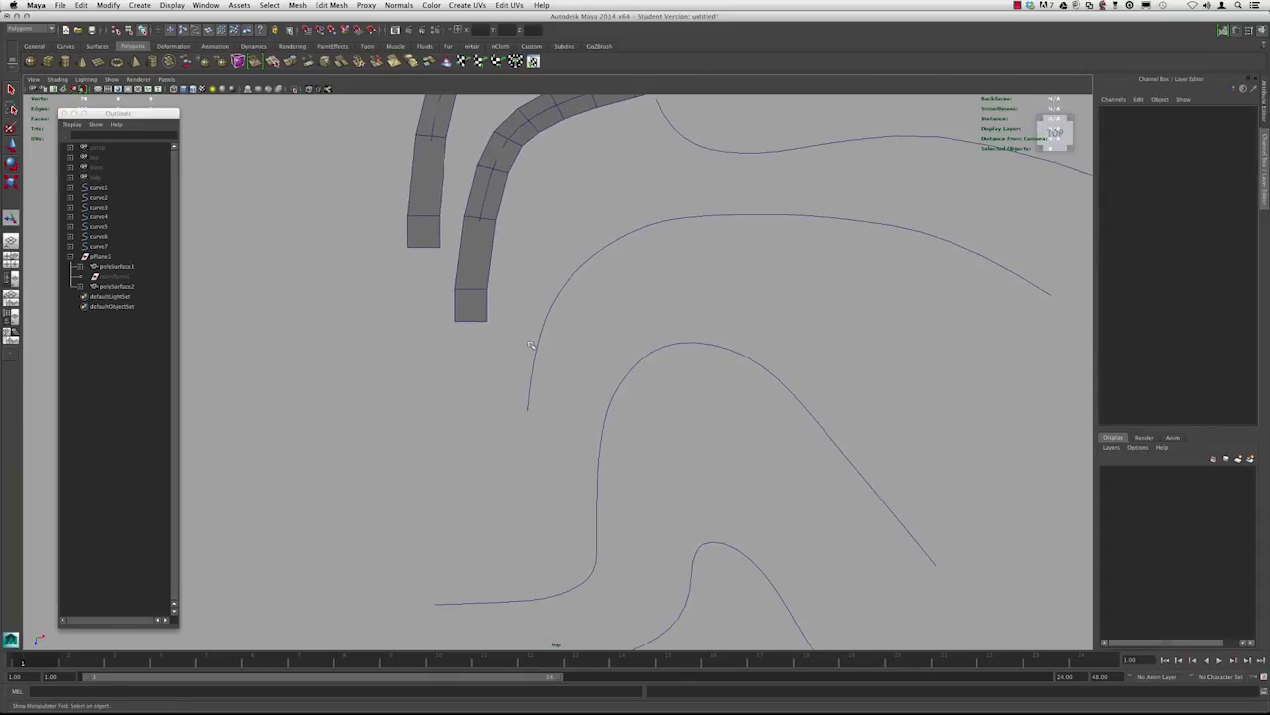
- Duplicate the square face at the lower end of the curve2 strip
{"action": "left_click", "coordinate": [479, 304]}
{"action": "middle_click_drag", "start_coordinate": [471, 250], "coordinate": [477, 313], "text": "alt"}
{"action": "right_click_drag", "start_coordinate": [428, 301], "coordinate": [482, 366], "text": "alt"}
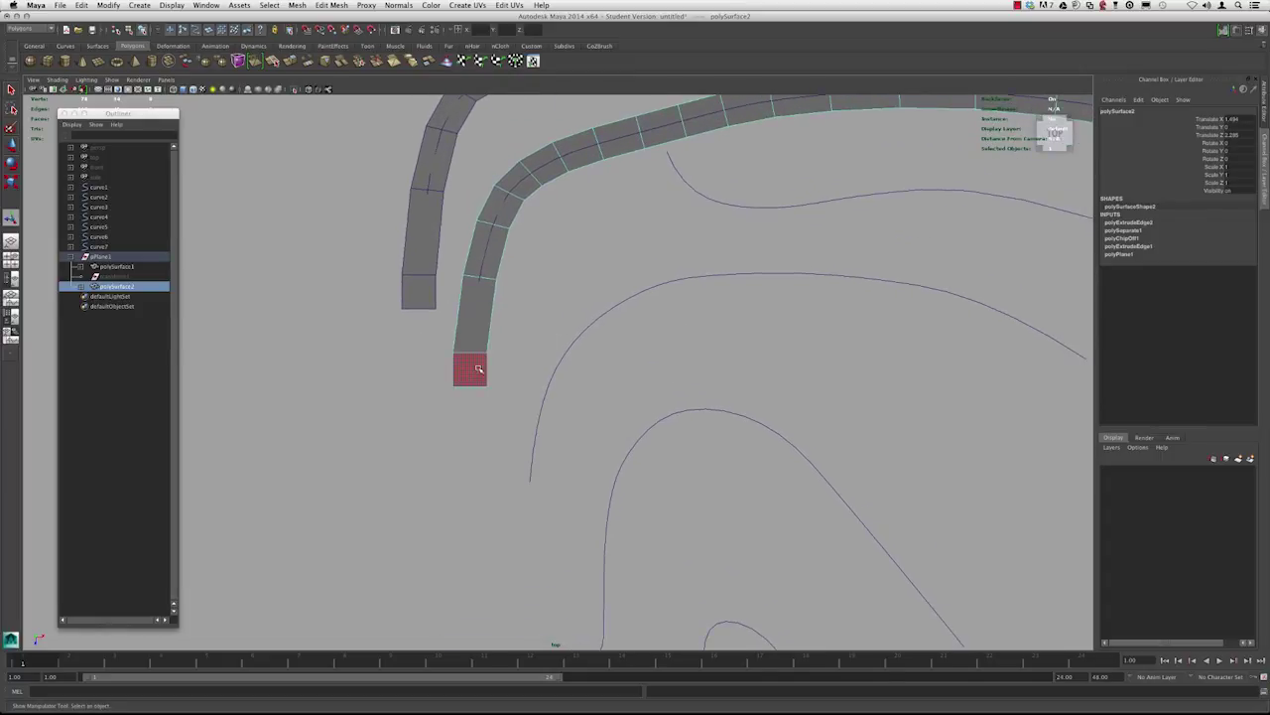
{"action": "left_click", "coordinate": [478, 370]}
{"action": "left_click", "coordinate": [297, 5]}
{"action": "mouse_move", "coordinate": [331, 5]}
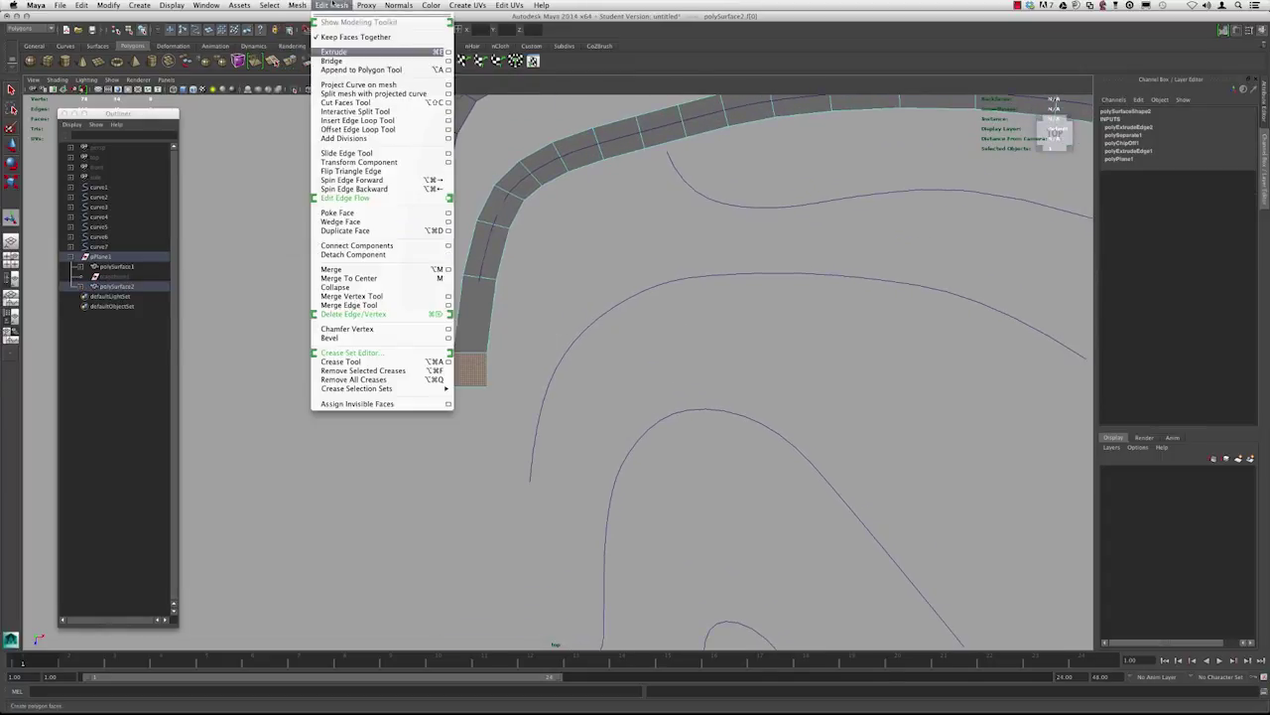
{"action": "left_click", "coordinate": [345, 230]}
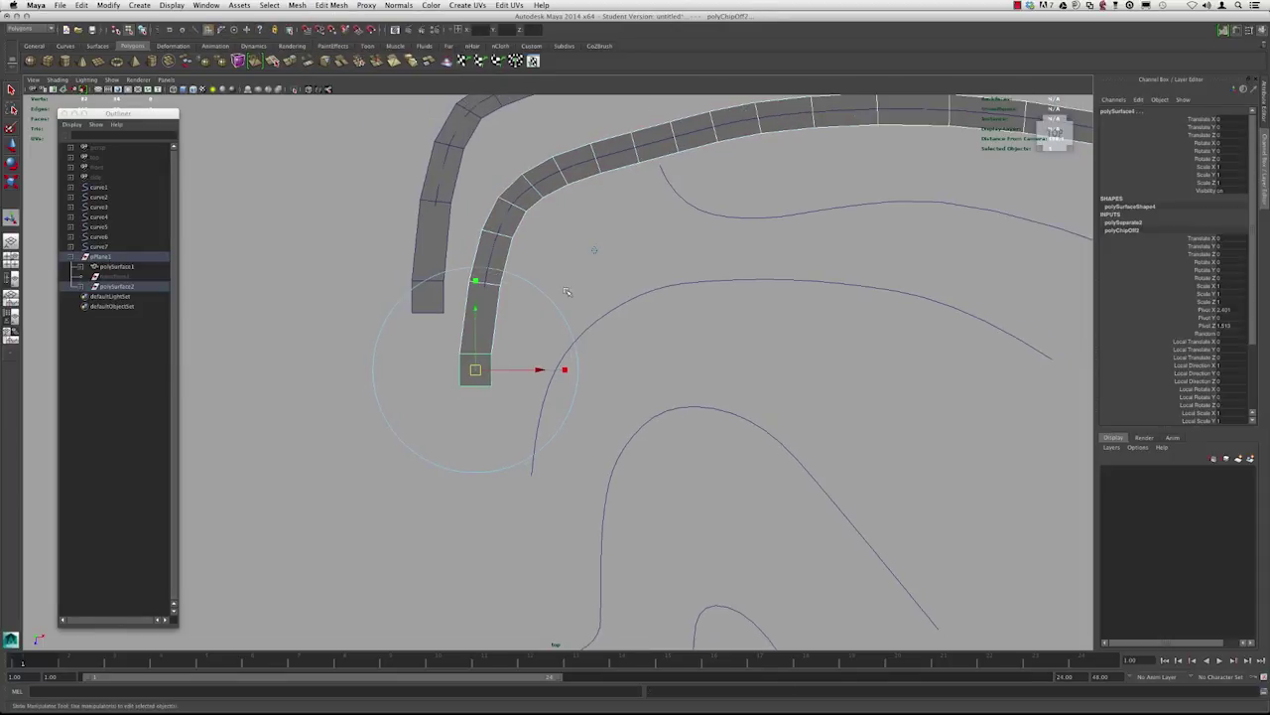
{"action": "key", "text": "w"}
{"action": "middle_click_drag", "start_coordinate": [499, 337], "coordinate": [481, 281], "text": "alt"}
{"action": "right_click_drag", "start_coordinate": [357, 326], "coordinate": [456, 322], "text": "alt"}
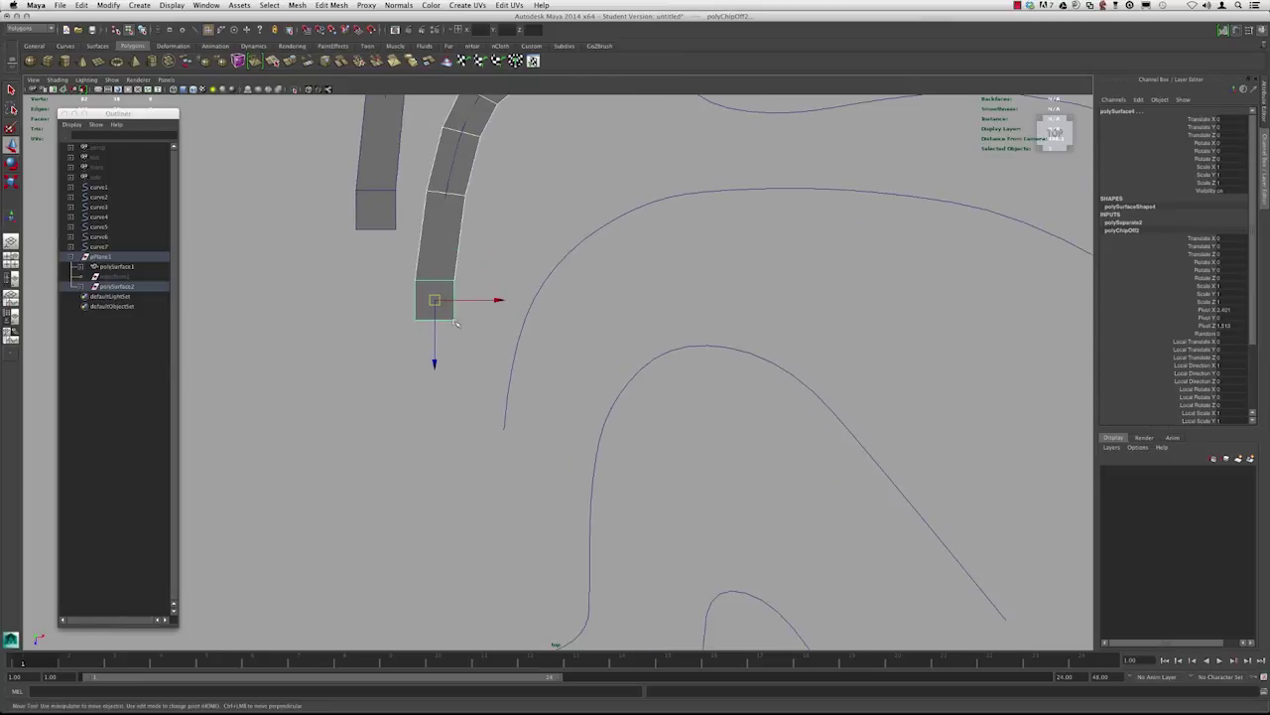
{"action": "left_click_drag", "start_coordinate": [434, 299], "coordinate": [437, 314]}
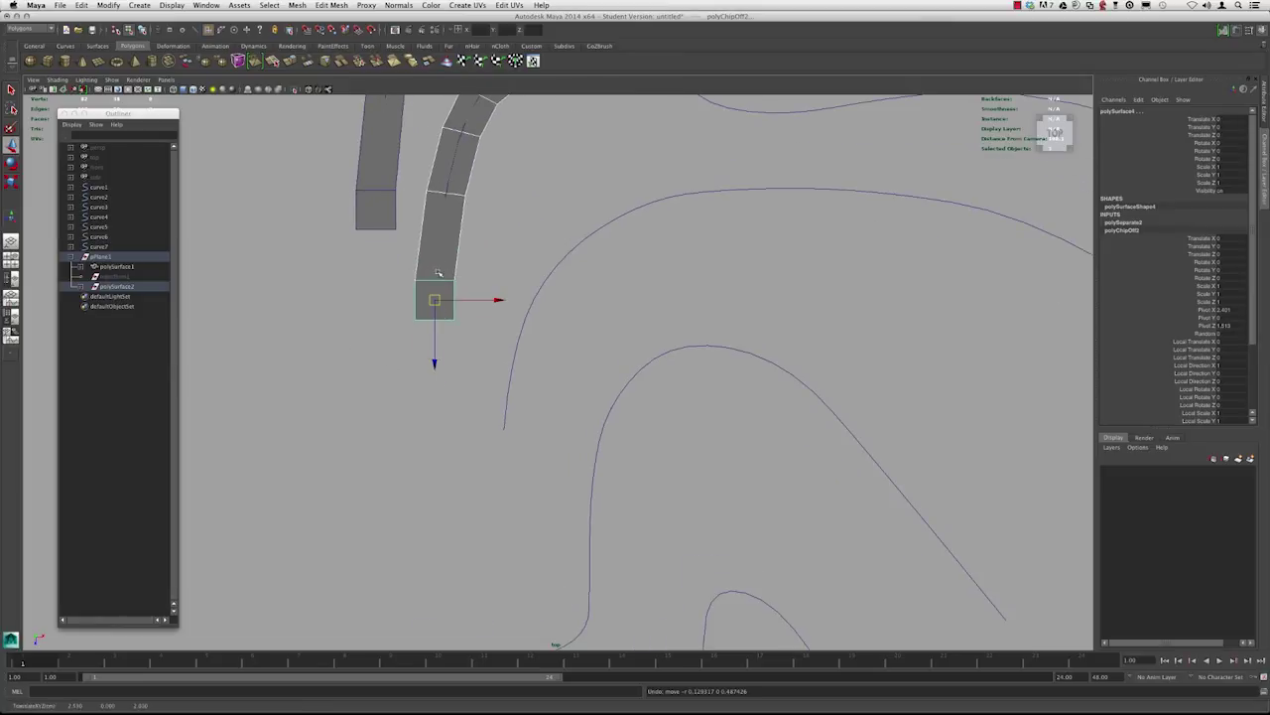
- Unparent polySurface2 from pPlane1, and then unparent polySurface4 from polySurface2 in the Outliner
{"action": "left_click", "coordinate": [129, 288]}
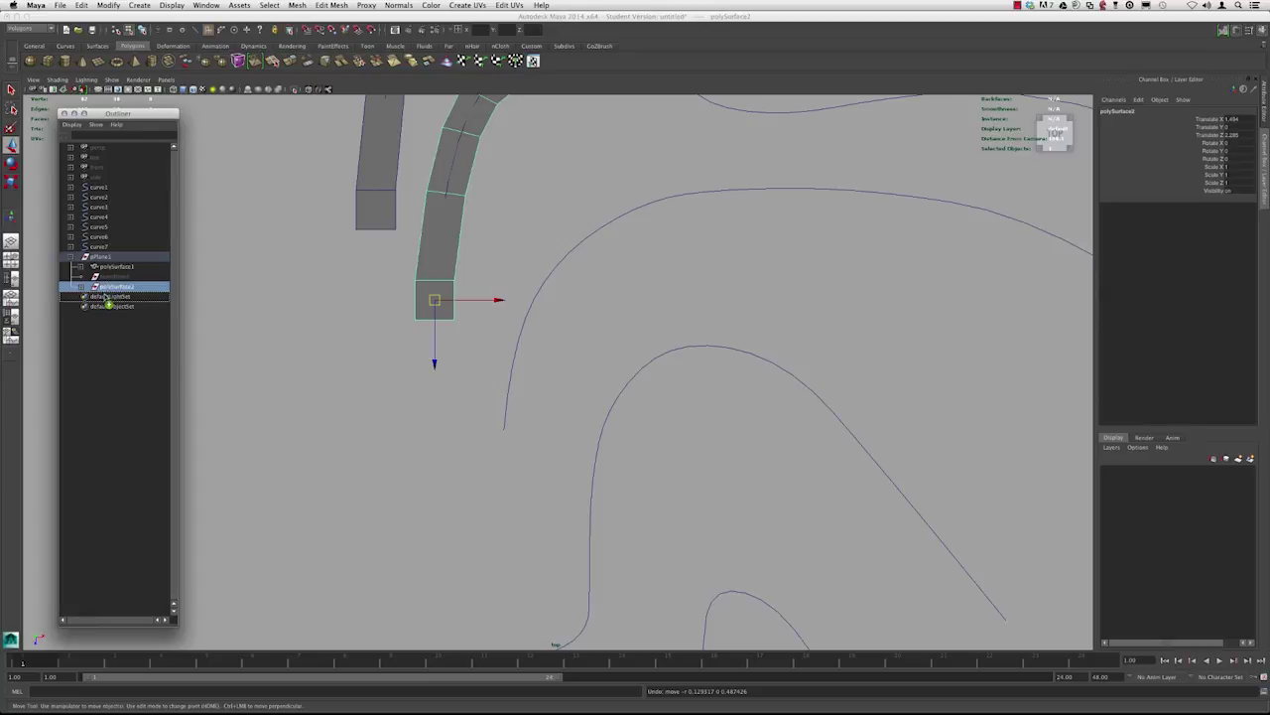
{"action": "middle_click_drag", "start_coordinate": [112, 288], "coordinate": [112, 344]}
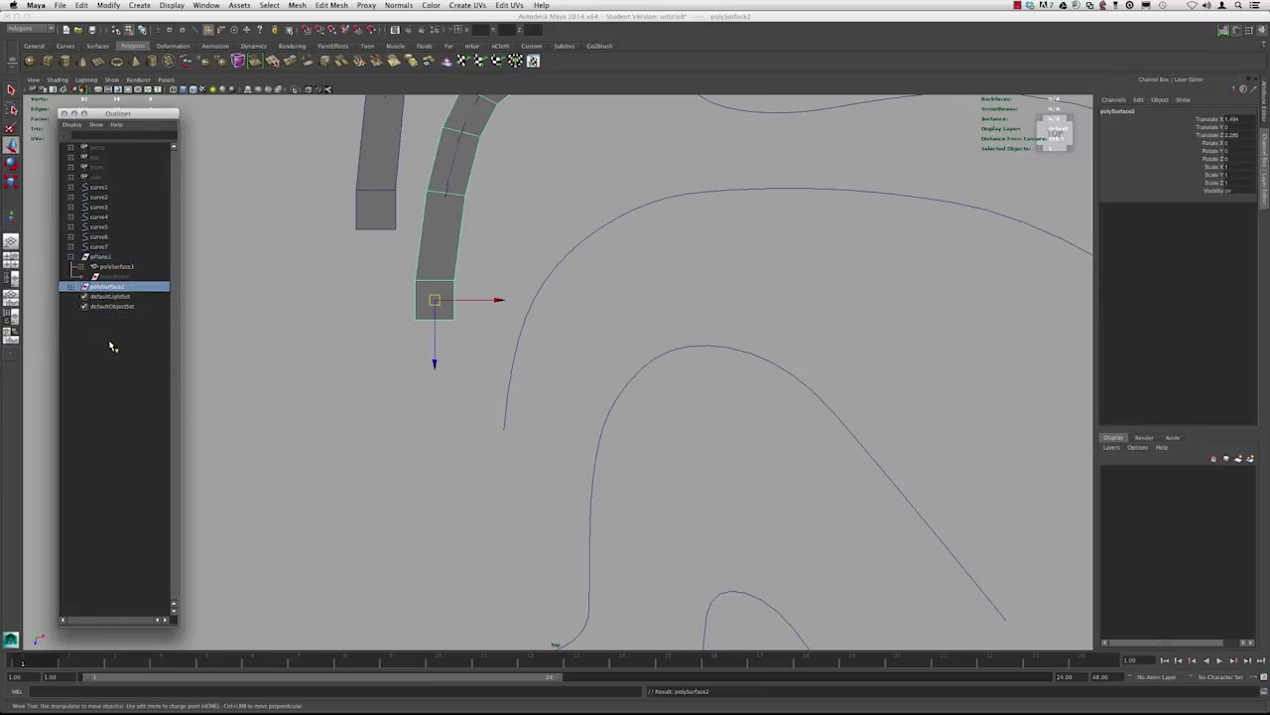
{"action": "left_click", "coordinate": [71, 287]}
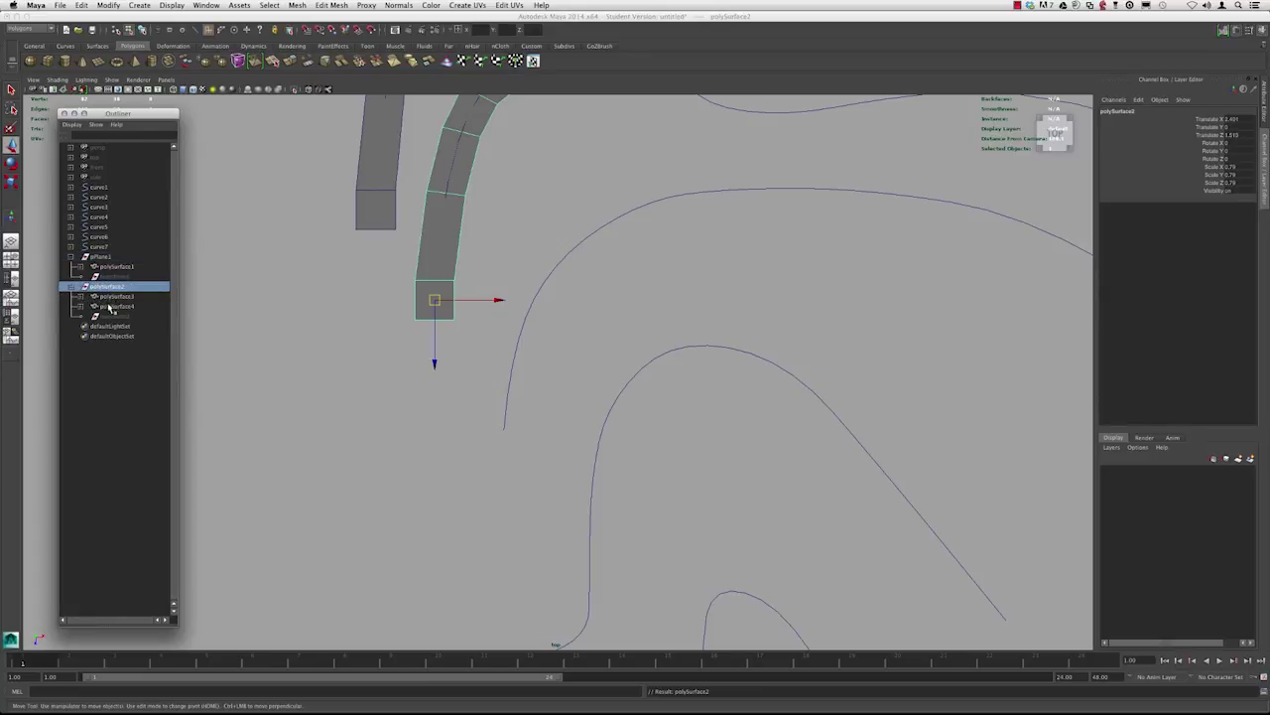
{"action": "left_click", "coordinate": [111, 307]}
{"action": "middle_click_drag", "start_coordinate": [109, 305], "coordinate": [116, 361]}
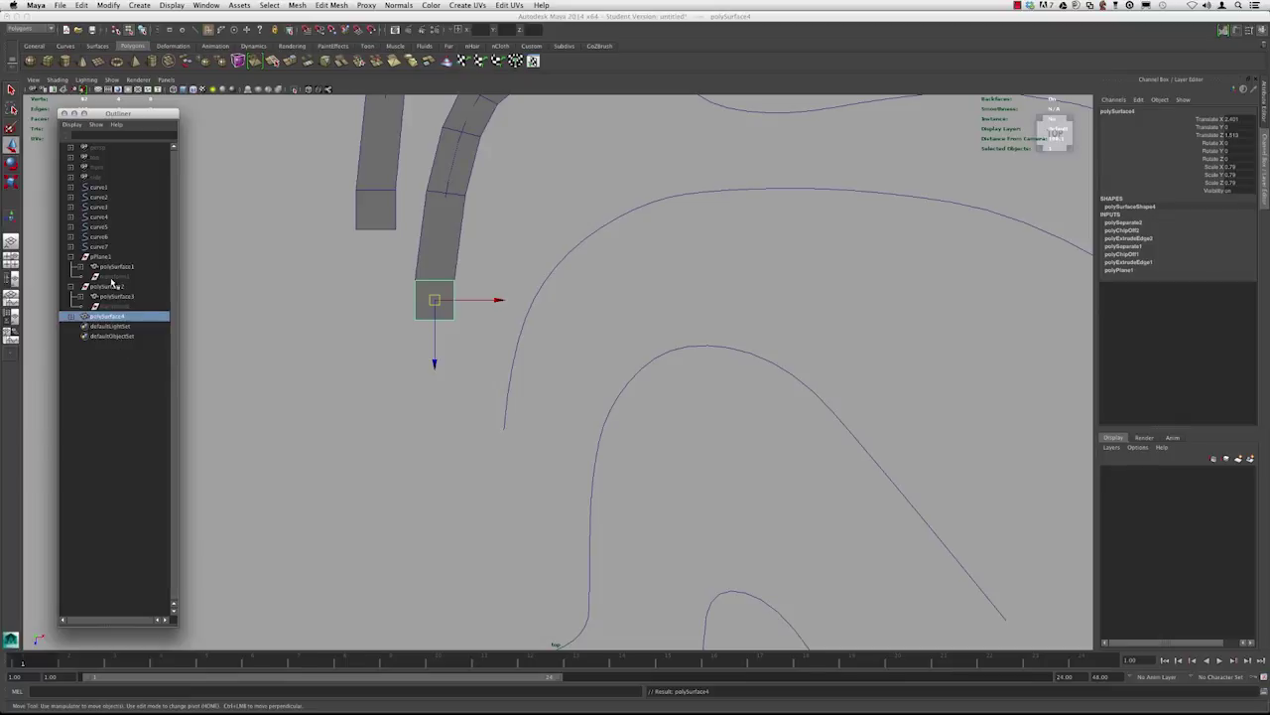
- Move the polySurface4 square so its upper edge sits at the lower end of curve4
{"action": "left_click", "coordinate": [283, 306]}
{"action": "right_click_drag", "start_coordinate": [428, 309], "coordinate": [427, 267]}
{"action": "right_click_drag", "start_coordinate": [624, 428], "coordinate": [502, 417], "text": "alt"}
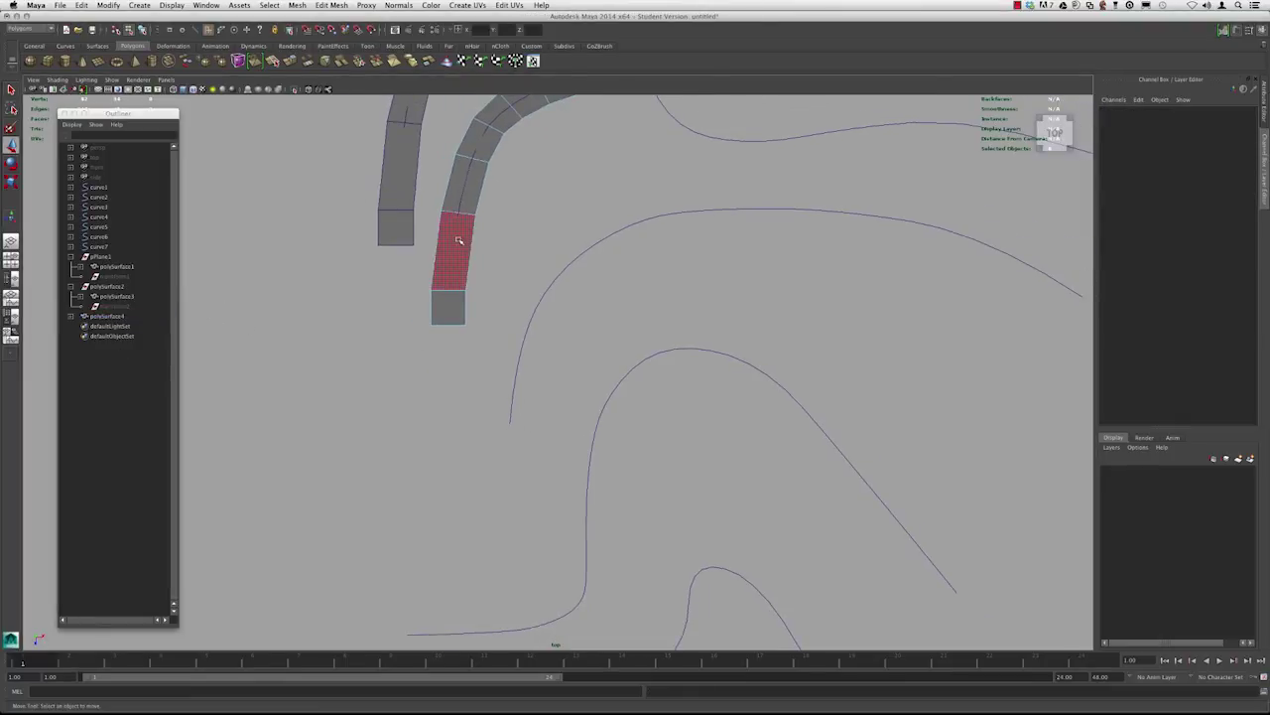
{"action": "left_click", "coordinate": [132, 318]}
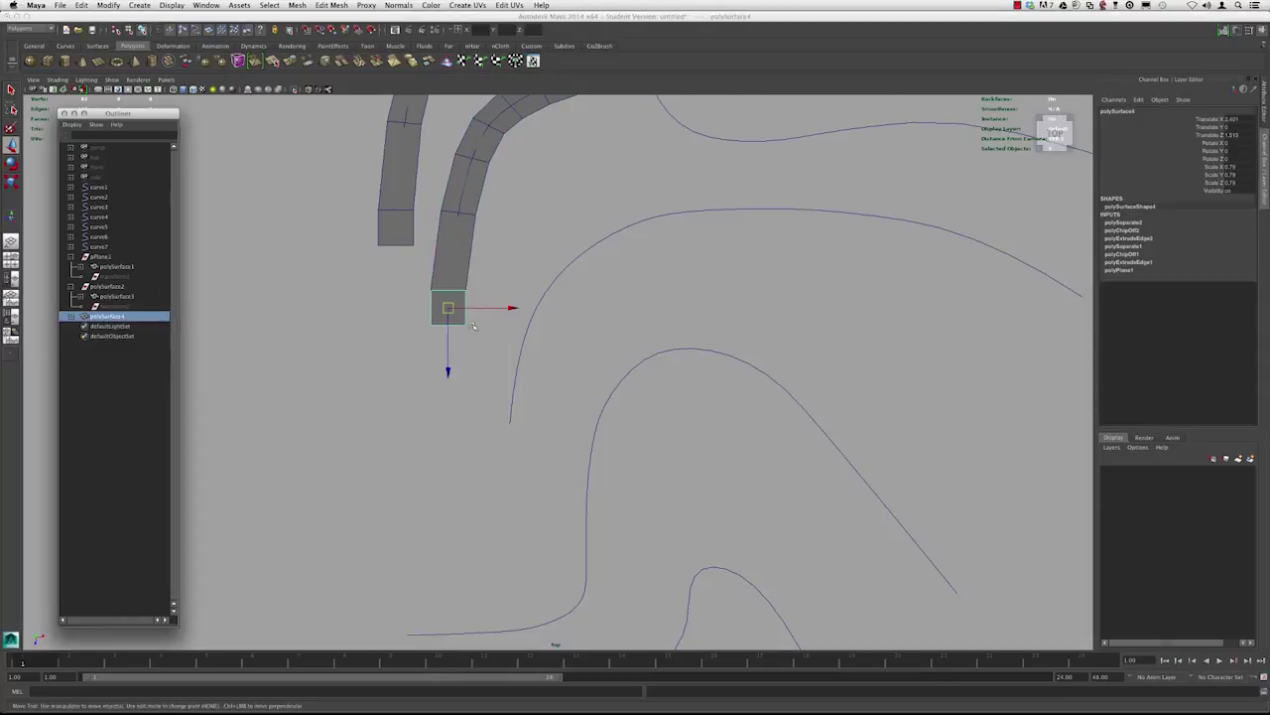
{"action": "left_click_drag", "start_coordinate": [447, 308], "coordinate": [511, 443]}
{"action": "scroll", "coordinate": [512, 443], "scroll_direction": "up", "scroll_amount": 3}
{"action": "middle_click_drag", "start_coordinate": [729, 554], "coordinate": [792, 477], "text": "alt"}
{"action": "scroll", "coordinate": [584, 404], "scroll_direction": "up", "scroll_amount": 5}
{"action": "left_click_drag", "start_coordinate": [561, 407], "coordinate": [560, 405]}
- Extrude the upper edge of the polySurface4 square along curve4
{"action": "right_click_drag", "start_coordinate": [566, 374], "coordinate": [567, 350]}
{"action": "left_click", "coordinate": [568, 362]}
{"action": "left_click_drag", "start_coordinate": [613, 290], "coordinate": [562, 243], "text": "shift"}
{"action": "scroll", "coordinate": [573, 263], "scroll_direction": "down", "scroll_amount": 6}
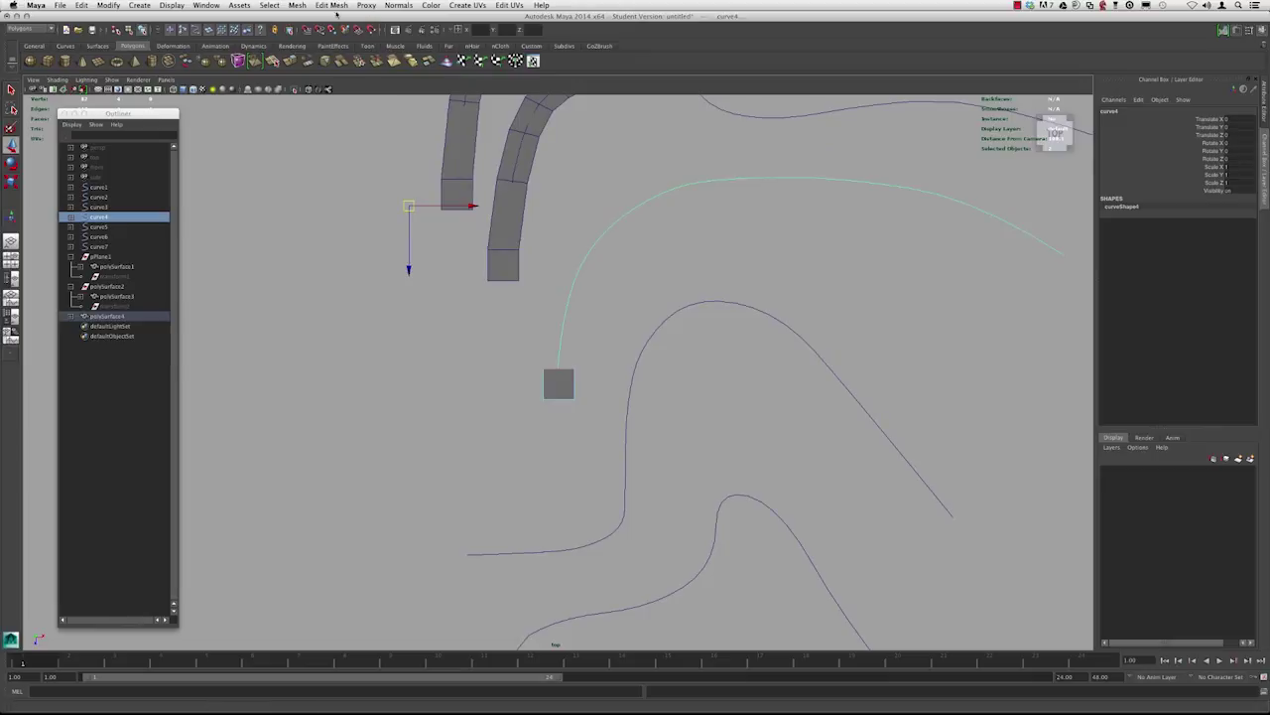
{"action": "left_click", "coordinate": [332, 5]}
{"action": "left_click", "coordinate": [447, 49]}
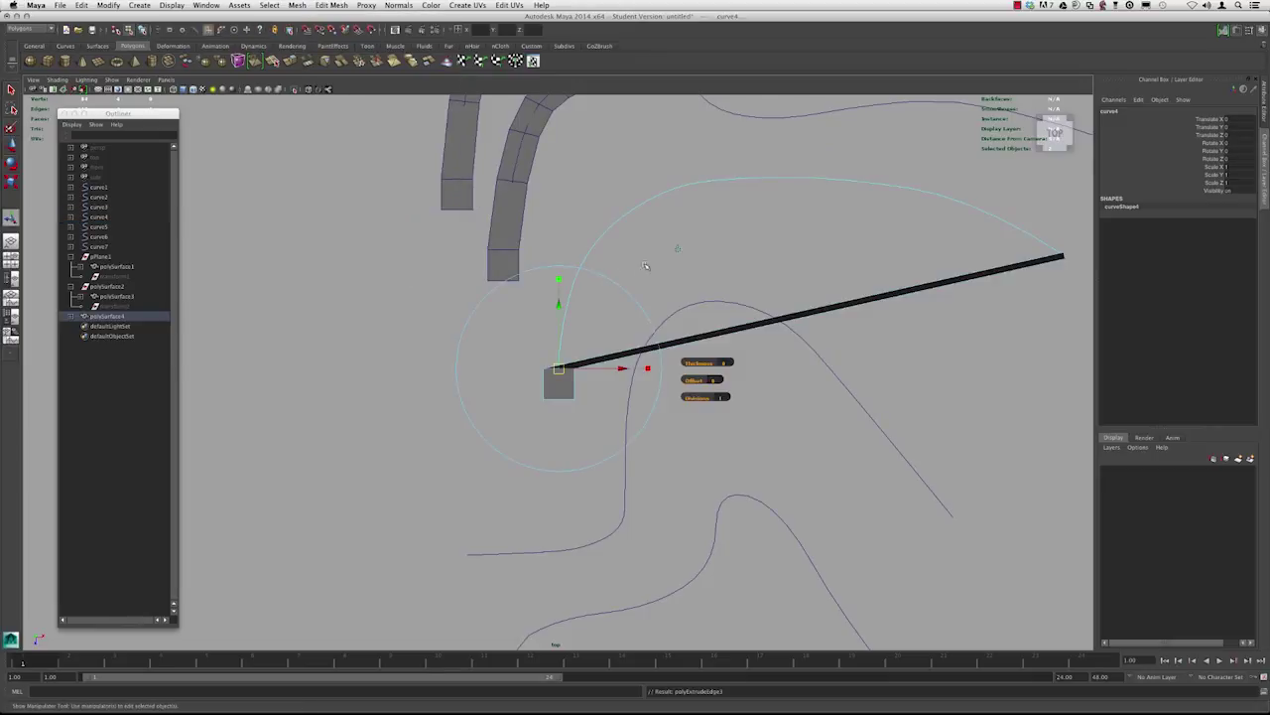
- Set the divisions of the curve4 edge extrusion to 15
{"action": "middle_click_drag", "start_coordinate": [677, 248], "coordinate": [565, 301], "text": "alt"}
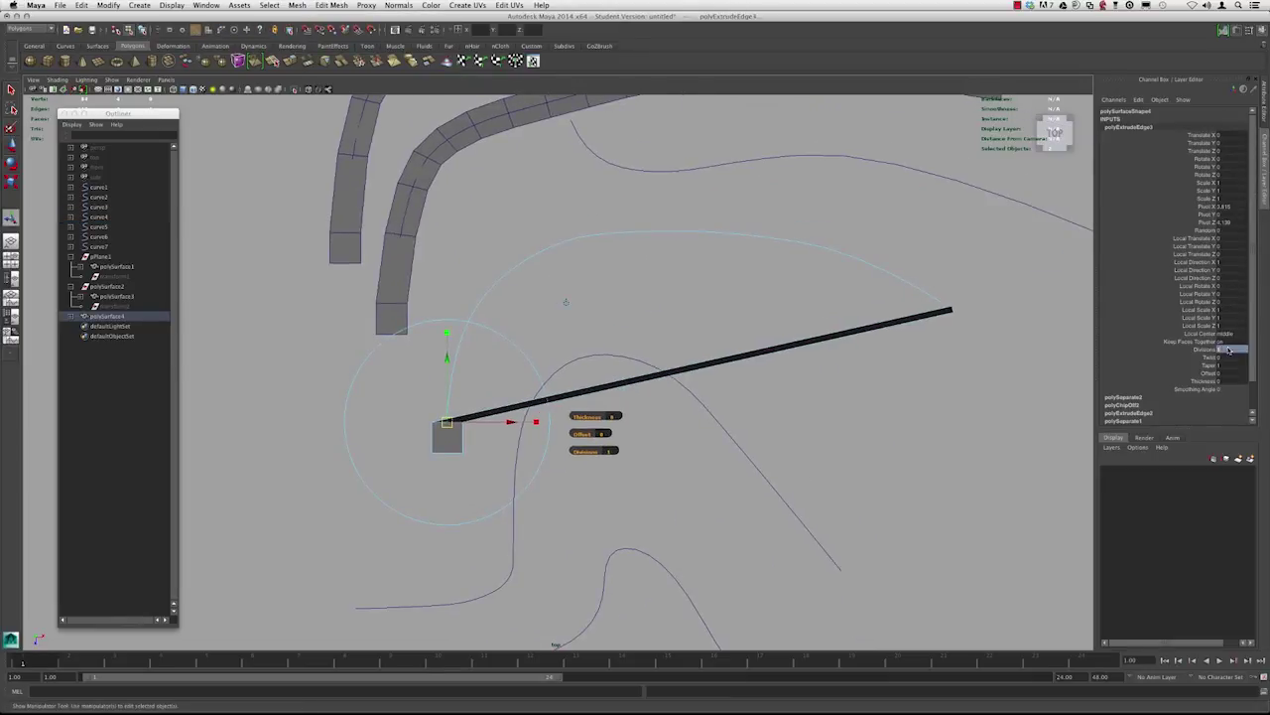
{"action": "type", "text": "15"}
{"action": "key", "text": "Return"}
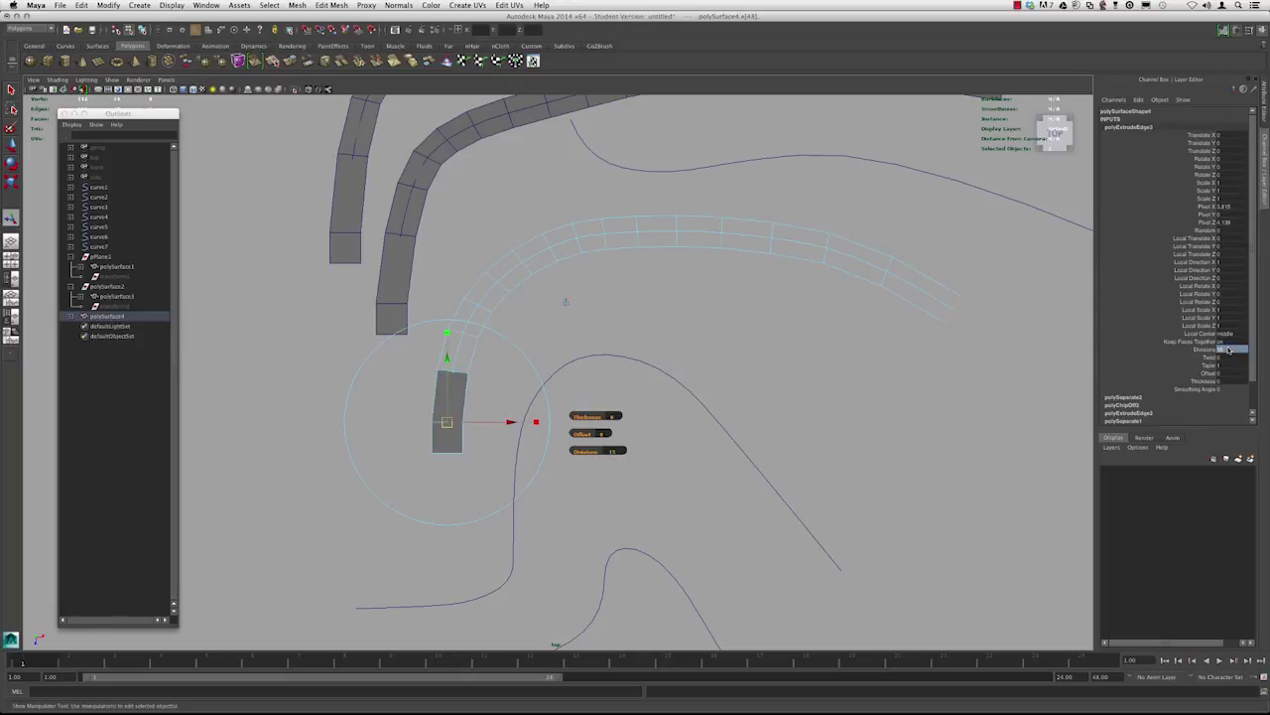
{"action": "right_click_drag", "start_coordinate": [913, 336], "coordinate": [898, 338], "text": "alt"}
{"action": "middle_click_drag", "start_coordinate": [898, 337], "coordinate": [927, 381], "text": "alt"}
- Assign the lambert1 material to the whole curve4 strip, then close the Hypershade and deselect the strip
{"action": "right_click_drag", "start_coordinate": [563, 284], "coordinate": [509, 295]}
{"action": "left_click", "coordinate": [571, 283]}
{"action": "key", "text": "w"}
{"action": "middle_click_drag", "start_coordinate": [509, 295], "coordinate": [646, 306], "text": "alt"}
{"action": "key", "text": "g"}
{"action": "right_click_drag", "start_coordinate": [605, 295], "coordinate": [635, 269]}
{"action": "left_click", "coordinate": [635, 268]}
{"action": "middle_click_drag", "start_coordinate": [649, 371], "coordinate": [576, 405], "text": "alt"}
{"action": "middle_click_drag", "start_coordinate": [576, 358], "coordinate": [531, 327], "text": "alt"}
{"action": "left_click", "coordinate": [531, 298]}
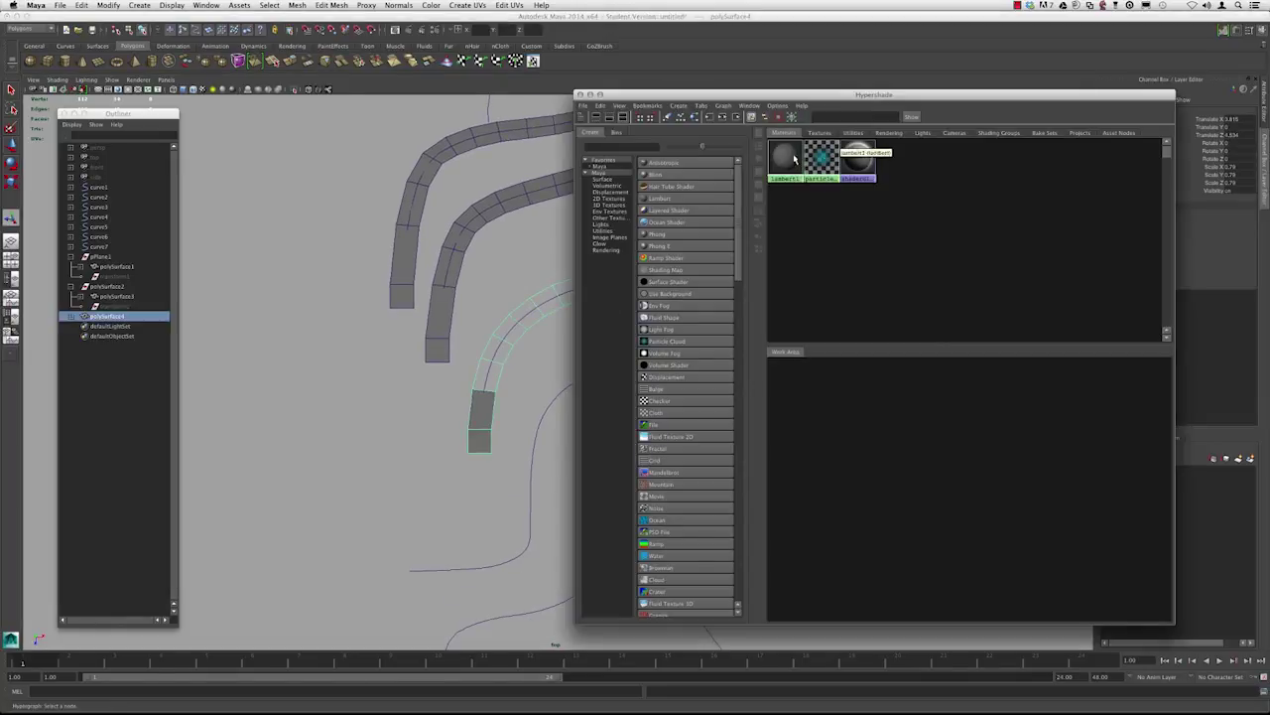
{"action": "right_click_drag", "start_coordinate": [783, 156], "coordinate": [785, 127]}
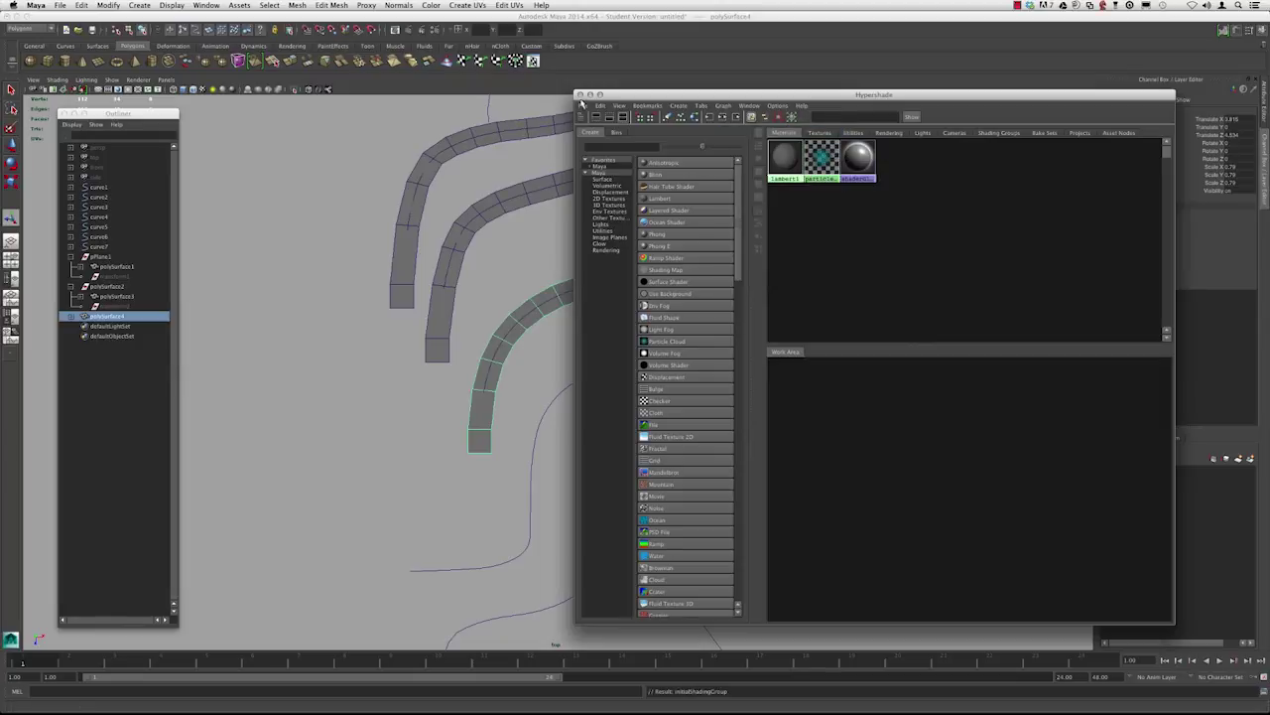
{"action": "left_click", "coordinate": [580, 95]}
{"action": "left_click", "coordinate": [516, 265]}
- Delete the construction history of the three extruded strips and deselect them
{"action": "right_click_drag", "start_coordinate": [515, 298], "coordinate": [281, 218], "text": "alt"}
{"action": "scroll", "coordinate": [387, 282], "scroll_direction": "down", "scroll_amount": 2}
{"action": "left_click_drag", "start_coordinate": [553, 337], "coordinate": [400, 171]}
{"action": "middle_click_drag", "start_coordinate": [455, 247], "coordinate": [453, 225], "text": "alt+shift"}
{"action": "key", "text": "alt+shift+d"}
{"action": "left_click", "coordinate": [392, 254]}
- Select the strips together with the remaining curves and delete their history by type
{"action": "right_click_drag", "start_coordinate": [392, 254], "coordinate": [585, 367], "text": "alt"}
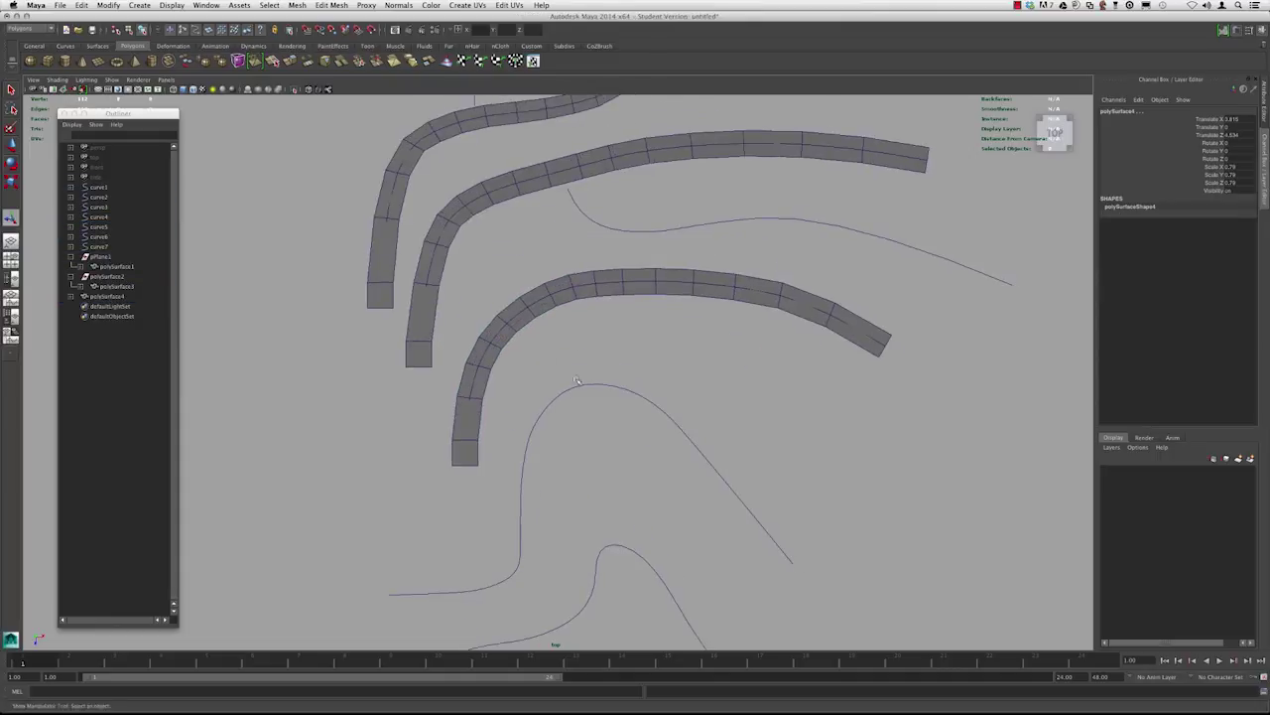
{"action": "middle_click_drag", "start_coordinate": [584, 366], "coordinate": [644, 341], "text": "alt"}
{"action": "right_click_drag", "start_coordinate": [644, 340], "coordinate": [549, 309], "text": "alt"}
{"action": "middle_click_drag", "start_coordinate": [573, 382], "coordinate": [560, 346], "text": "alt"}
{"action": "right_click_drag", "start_coordinate": [470, 314], "coordinate": [405, 293], "text": "alt"}
{"action": "middle_click_drag", "start_coordinate": [405, 294], "coordinate": [368, 334], "text": "alt"}
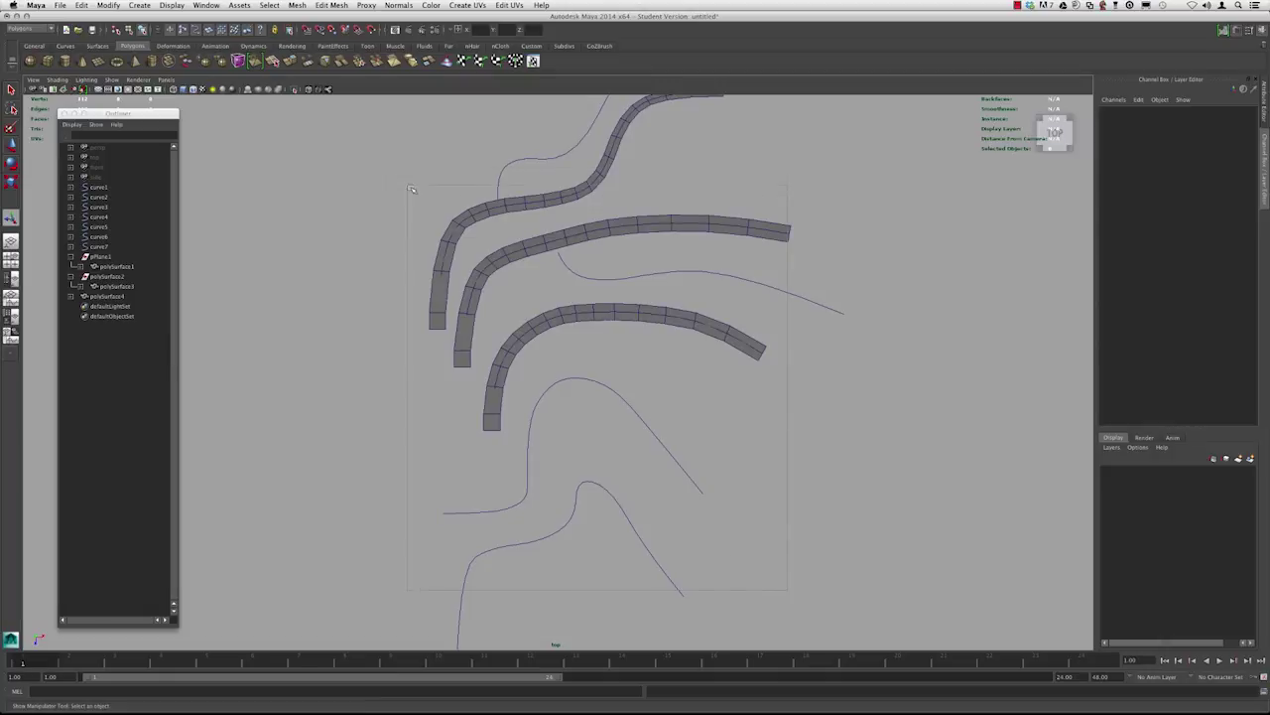
{"action": "left_click_drag", "start_coordinate": [410, 187], "coordinate": [351, 131]}
{"action": "left_click", "coordinate": [80, 6]}
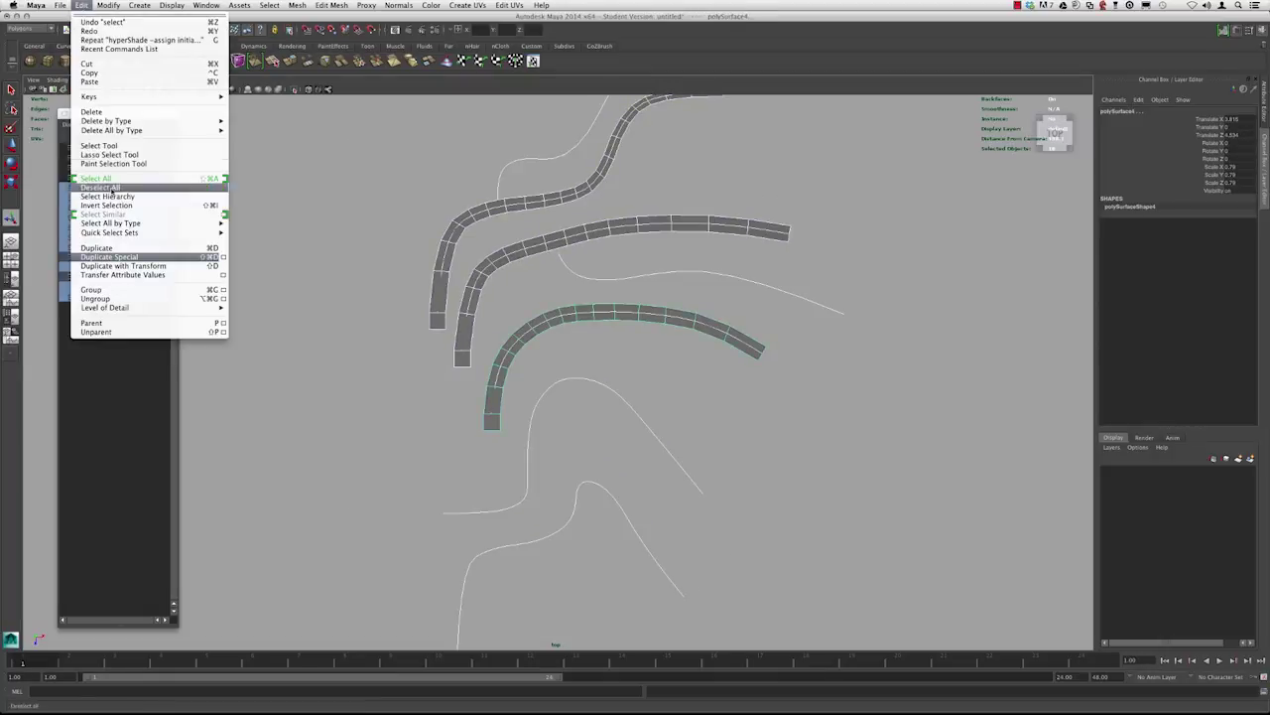
{"action": "mouse_move", "coordinate": [126, 128]}
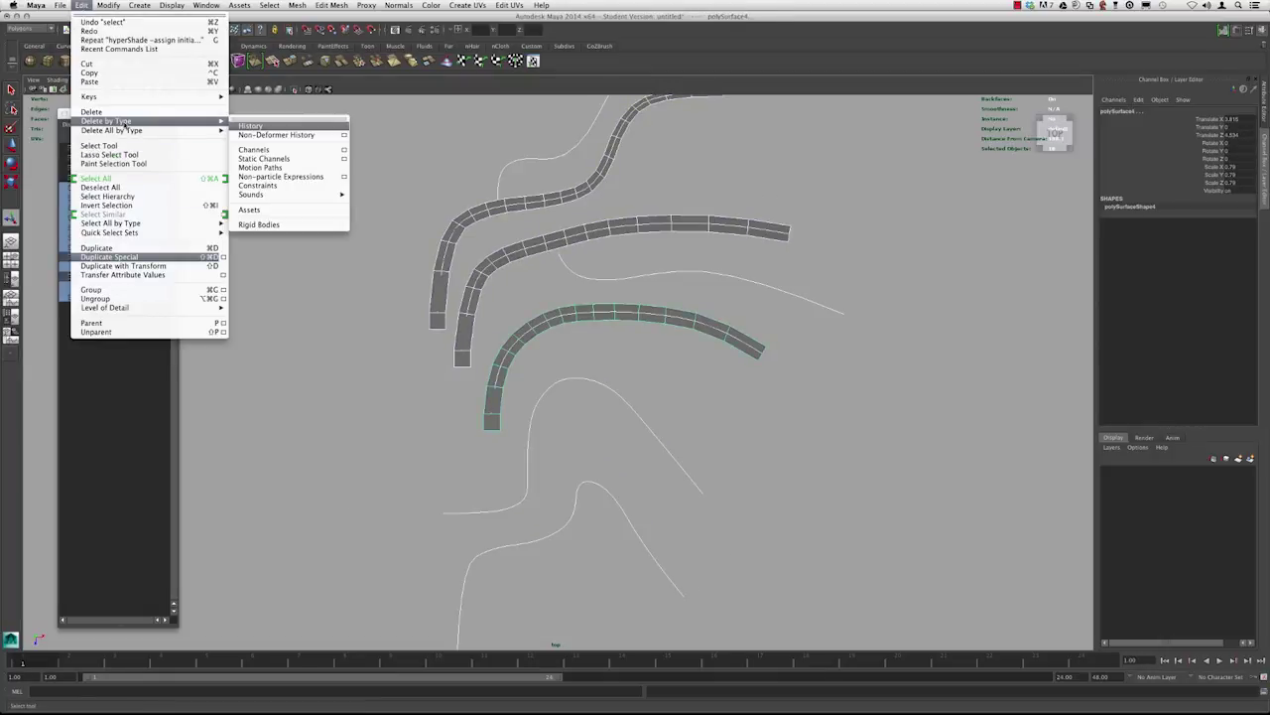
{"action": "left_click", "coordinate": [277, 128]}
{"action": "left_click", "coordinate": [335, 275]}
{"action": "right_click_drag", "start_coordinate": [389, 323], "coordinate": [455, 353], "text": "alt"}
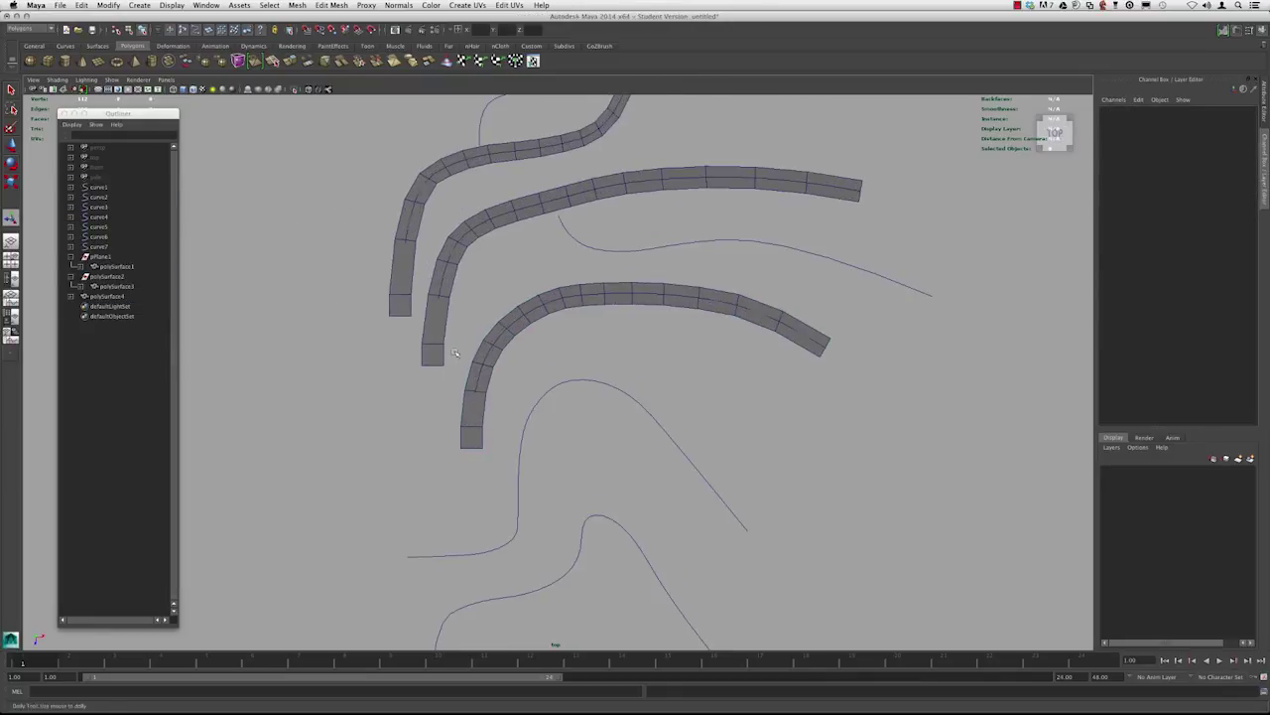
- Duplicate the square face at the lower end of the curve4 strip
{"action": "left_click", "coordinate": [487, 360]}
{"action": "middle_click_drag", "start_coordinate": [467, 338], "coordinate": [472, 212], "text": "alt"}
{"action": "right_click_drag", "start_coordinate": [562, 397], "coordinate": [616, 419], "text": "alt"}
{"action": "right_click_drag", "start_coordinate": [473, 292], "coordinate": [480, 318]}
{"action": "left_click", "coordinate": [456, 297]}
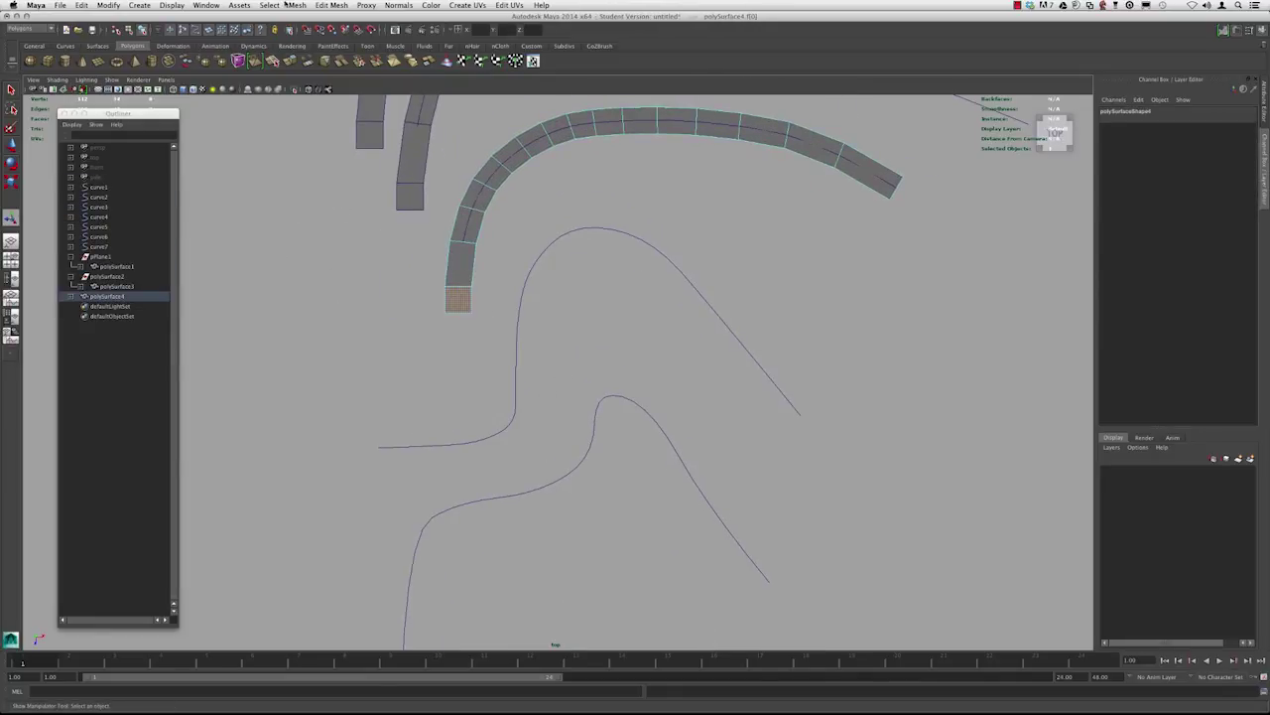
{"action": "left_click", "coordinate": [278, 5]}
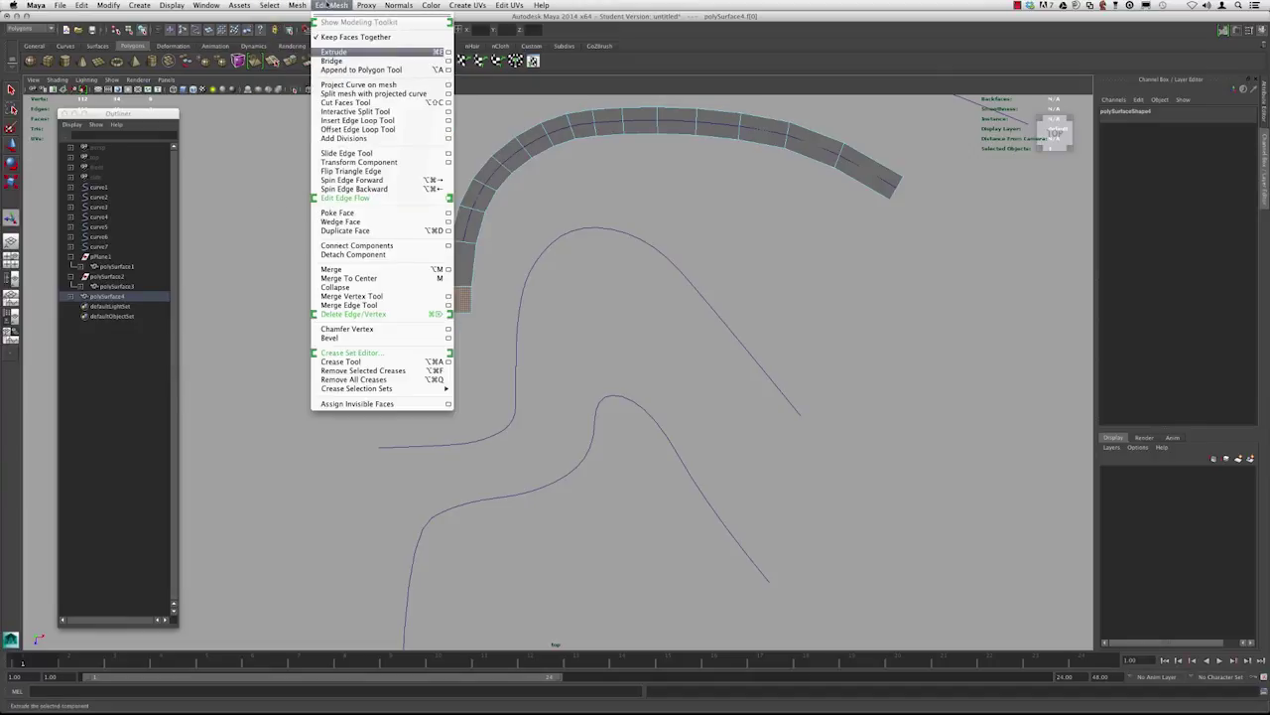
{"action": "left_click", "coordinate": [344, 231]}
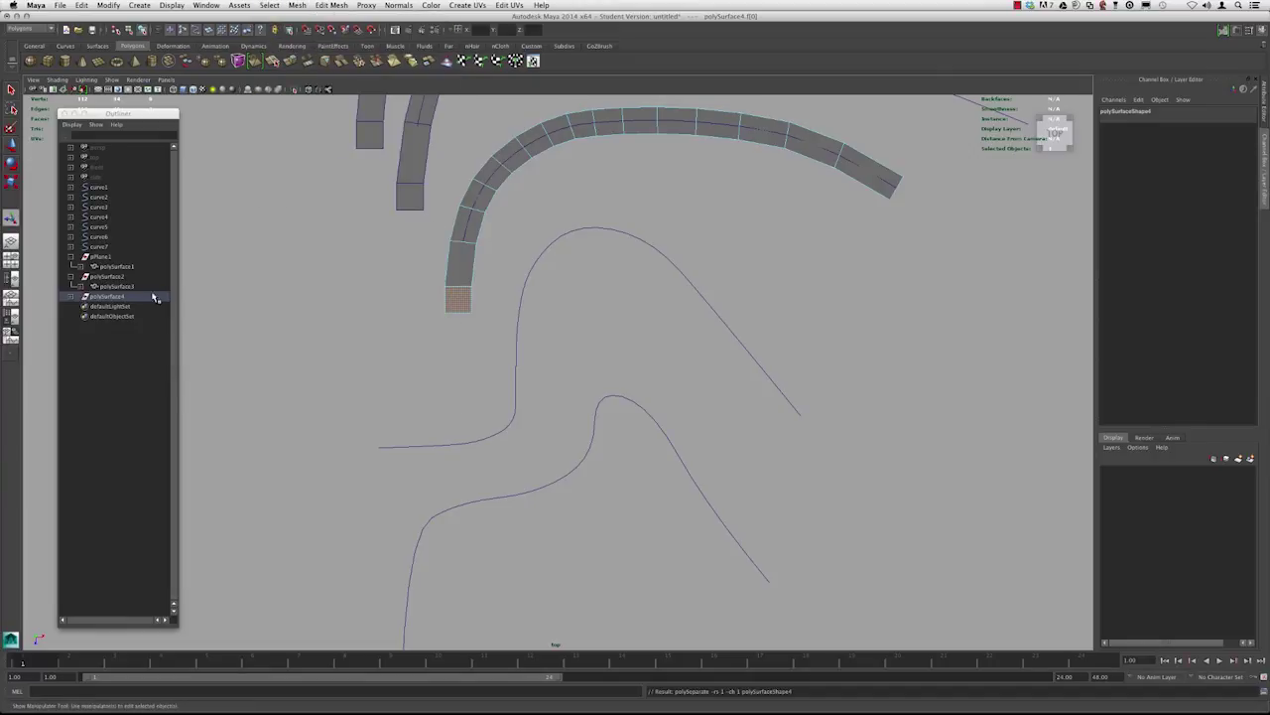
- Unparent the duplicated face polySurface6 from polySurface4 in the Outliner
{"action": "key", "text": "w"}
{"action": "left_click", "coordinate": [70, 297]}
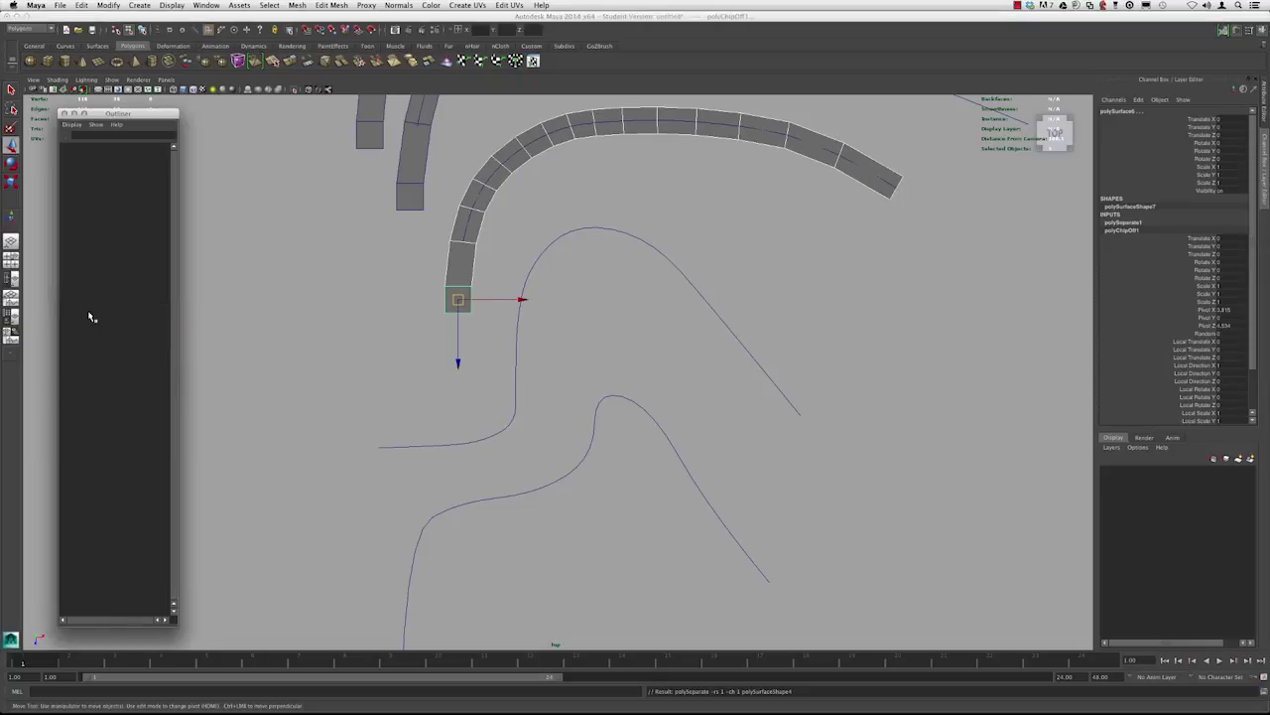
{"action": "left_click", "coordinate": [111, 316]}
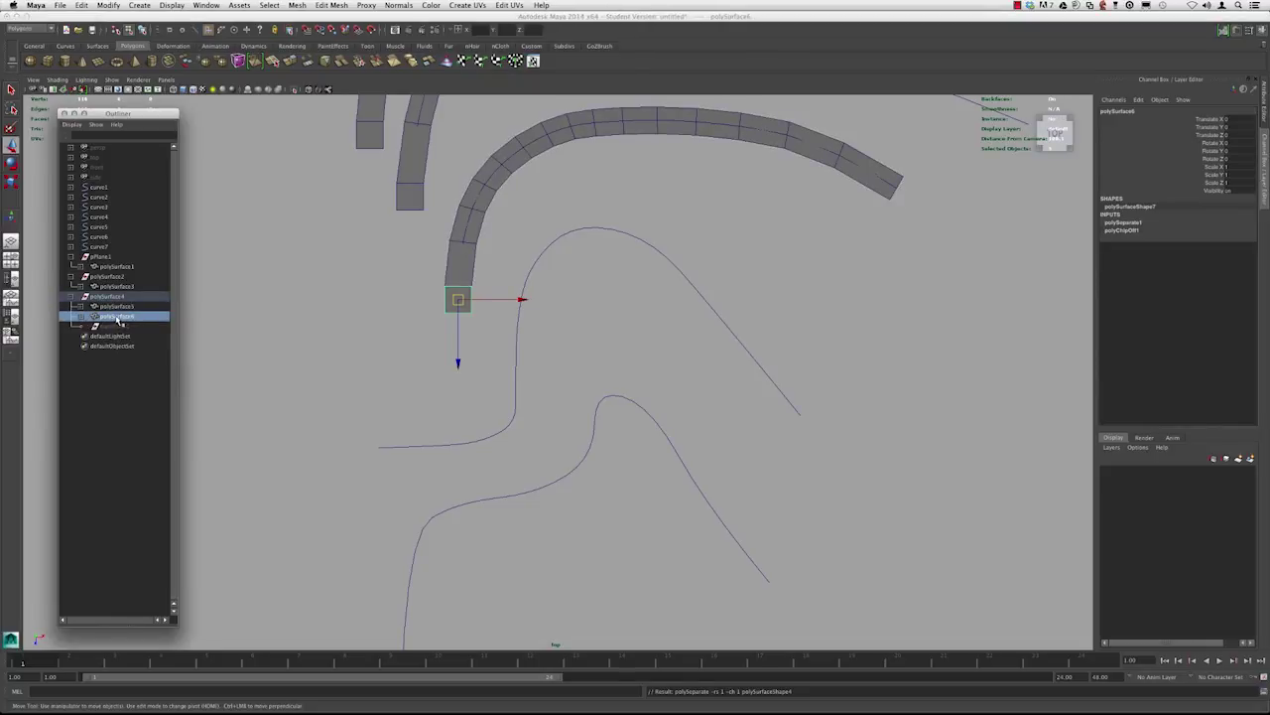
{"action": "middle_click_drag", "start_coordinate": [116, 317], "coordinate": [119, 383]}
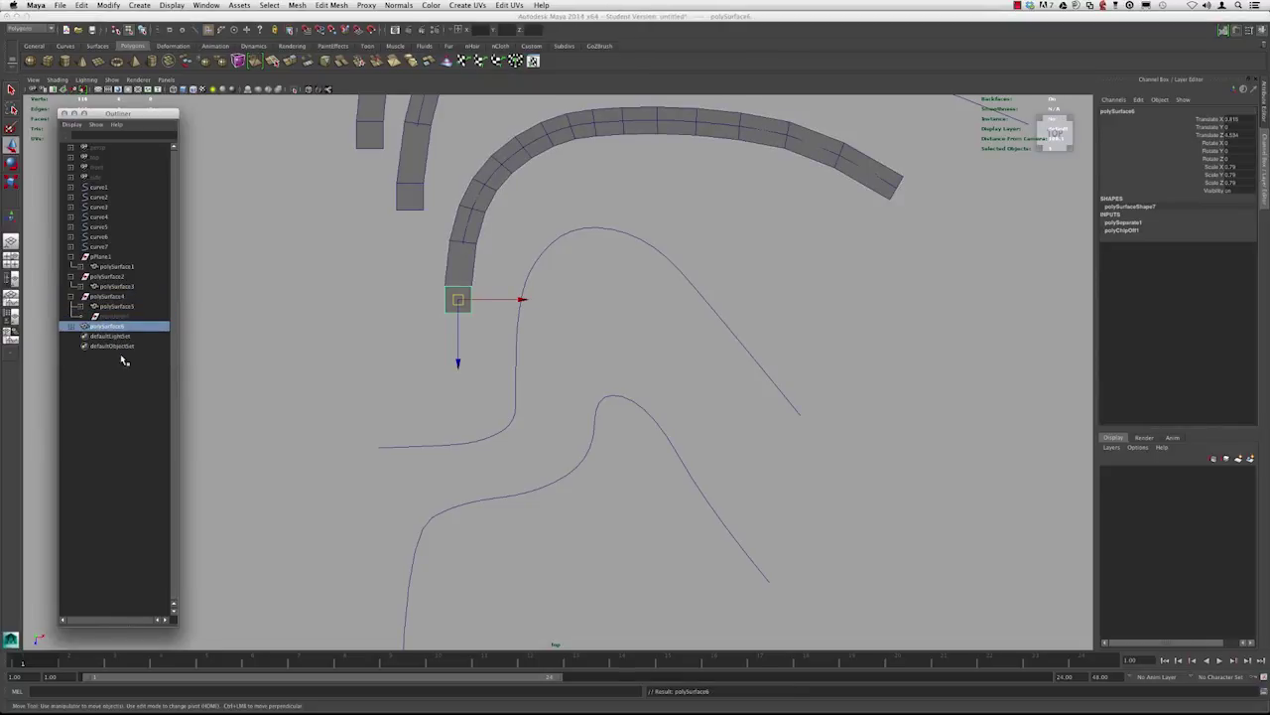
- Delete the history of polySurface4, its contents and polySurface6, then deselect everything
{"action": "left_click", "coordinate": [114, 299]}
{"action": "left_click", "coordinate": [115, 329], "text": "shift"}
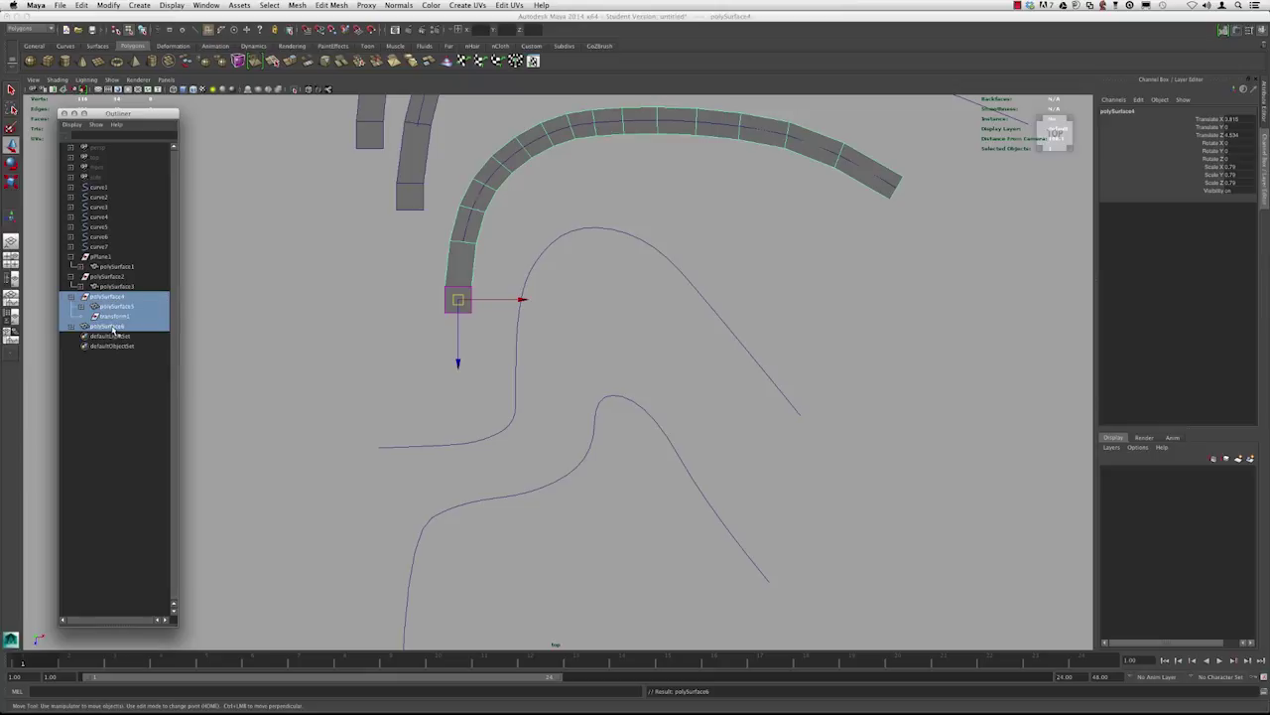
{"action": "right_click_drag", "start_coordinate": [261, 275], "coordinate": [386, 308], "text": "alt"}
{"action": "left_click", "coordinate": [87, 5]}
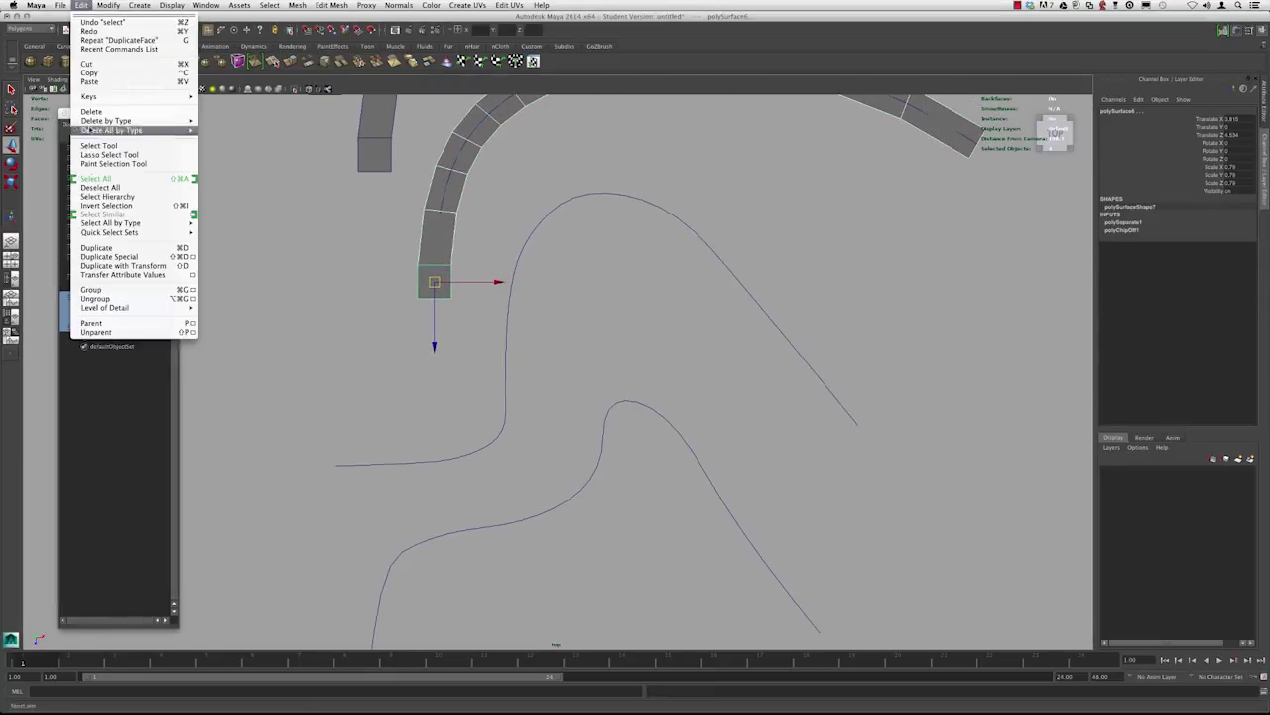
{"action": "mouse_move", "coordinate": [163, 121]}
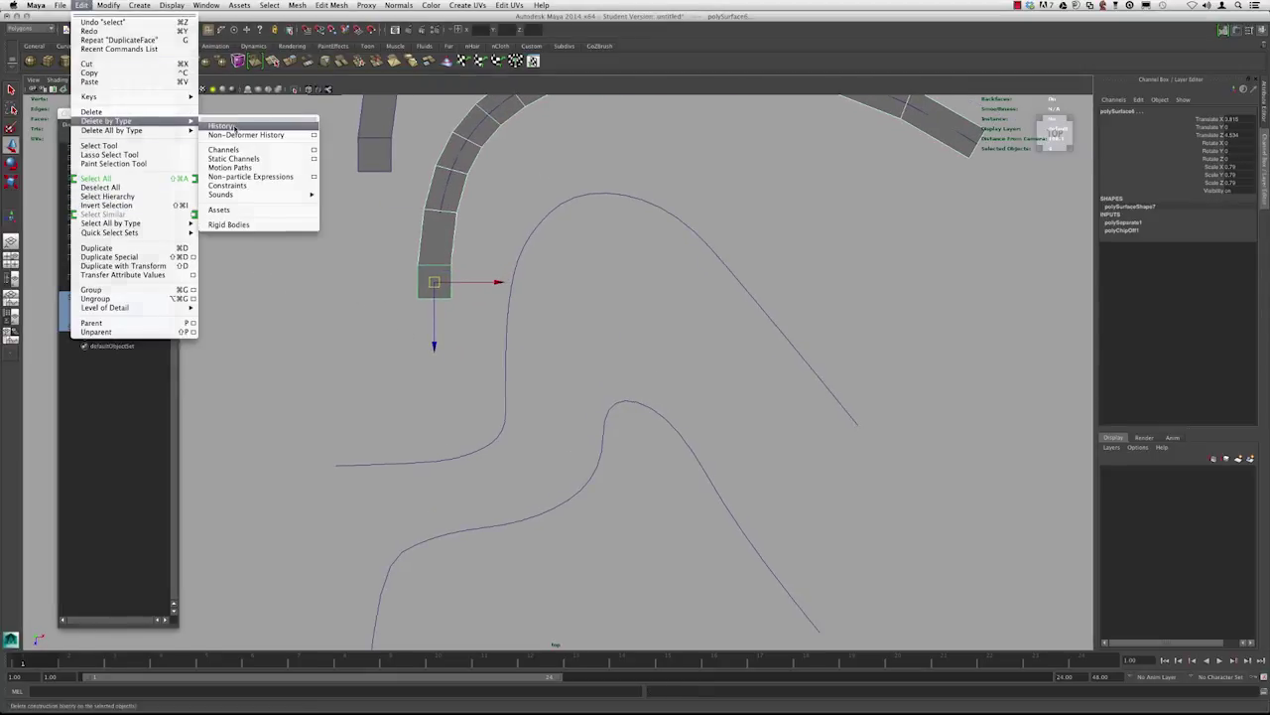
{"action": "left_click", "coordinate": [236, 128]}
{"action": "left_click", "coordinate": [309, 235]}
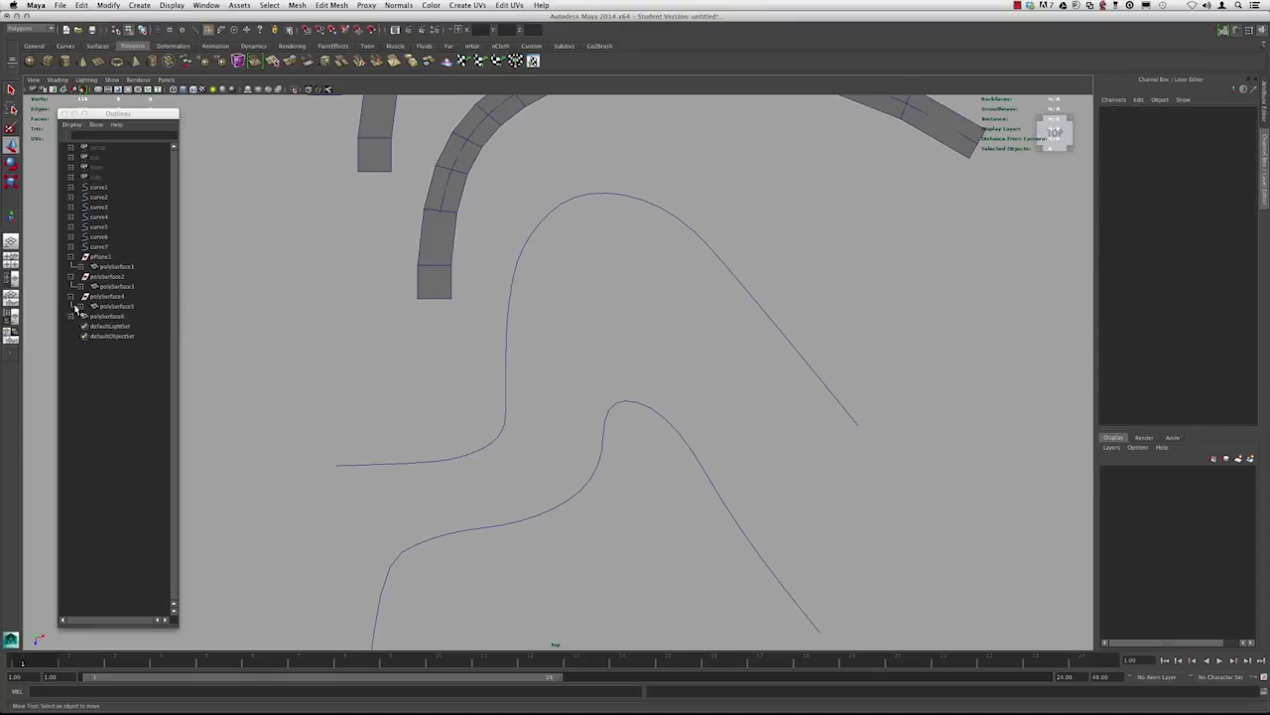
- Move the polySurface6 square to the left end of the curve directly below the curve4 strip
{"action": "left_click", "coordinate": [108, 319]}
{"action": "middle_click_drag", "start_coordinate": [485, 326], "coordinate": [513, 307], "text": "alt"}
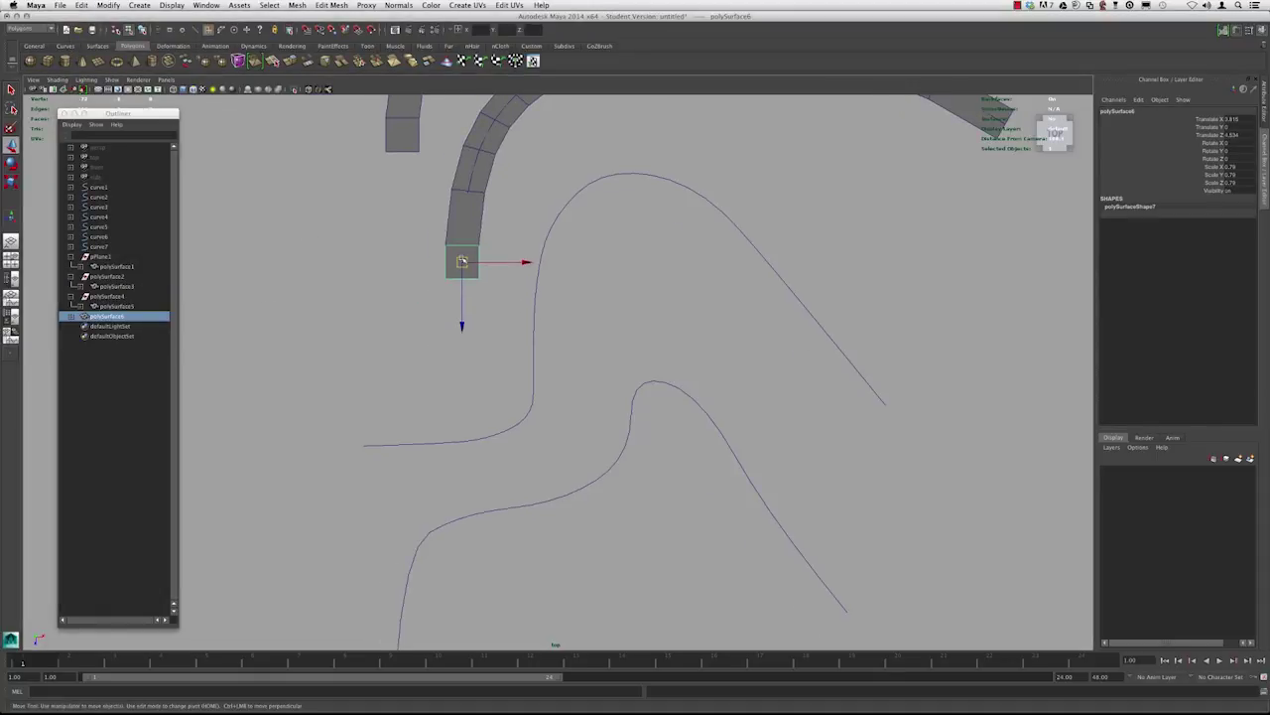
{"action": "left_click_drag", "start_coordinate": [461, 262], "coordinate": [344, 444]}
{"action": "right_click_drag", "start_coordinate": [514, 379], "coordinate": [337, 238], "text": "alt"}
{"action": "middle_click_drag", "start_coordinate": [332, 230], "coordinate": [408, 303], "text": "alt"}
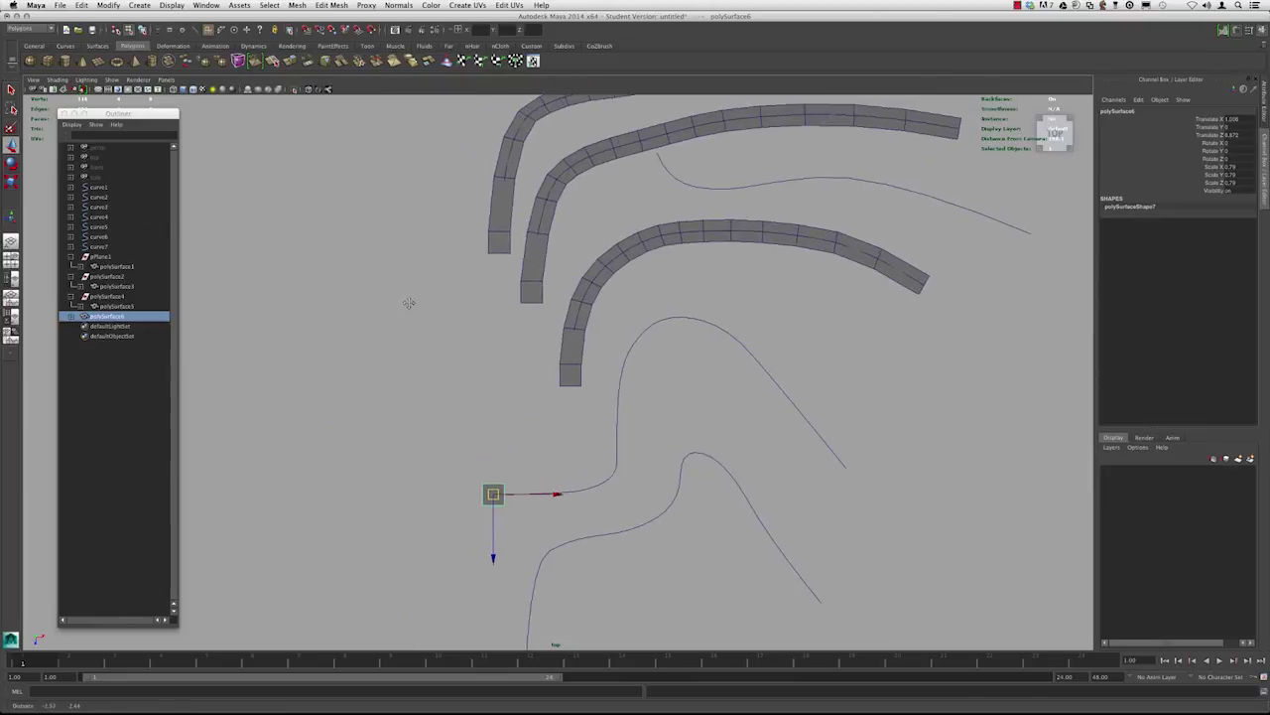
- Nudge the polySurface6 square sideways until its right edge meets the start of the curve
{"action": "right_click_drag", "start_coordinate": [536, 270], "coordinate": [333, 250], "text": "alt"}
{"action": "middle_click_drag", "start_coordinate": [337, 254], "coordinate": [331, 173], "text": "alt"}
{"action": "right_click_drag", "start_coordinate": [337, 189], "coordinate": [667, 479], "text": "alt"}
{"action": "middle_click_drag", "start_coordinate": [406, 327], "coordinate": [475, 227], "text": "alt"}
{"action": "right_click_drag", "start_coordinate": [474, 233], "coordinate": [850, 638], "text": "alt"}
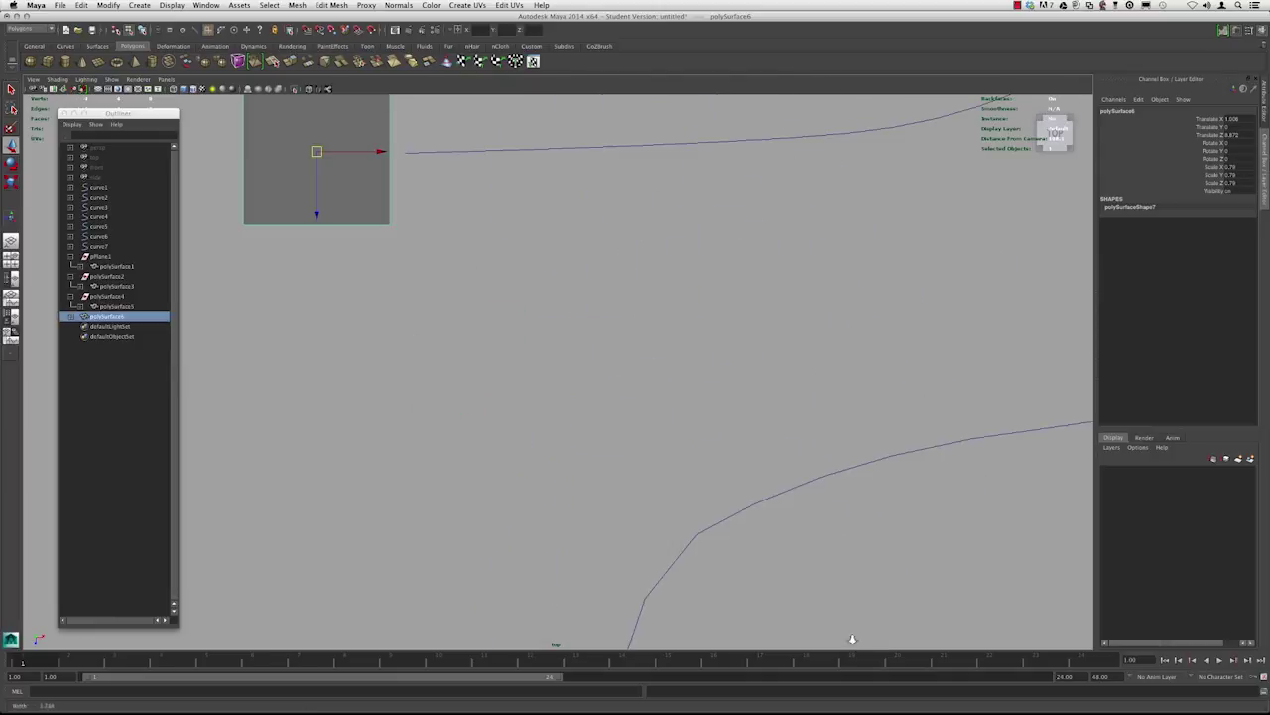
{"action": "middle_click_drag", "start_coordinate": [425, 240], "coordinate": [543, 363], "text": "alt"}
{"action": "left_click_drag", "start_coordinate": [438, 274], "coordinate": [445, 276]}
{"action": "right_click_drag", "start_coordinate": [681, 290], "coordinate": [503, 300], "text": "alt"}
{"action": "middle_click_drag", "start_coordinate": [504, 300], "coordinate": [453, 275], "text": "alt"}
{"action": "right_click_drag", "start_coordinate": [452, 275], "coordinate": [533, 403], "text": "alt"}
- Extrude the edge of the polySurface6 square that touches the curve along curve6
{"action": "right_click_drag", "start_coordinate": [455, 350], "coordinate": [456, 325]}
{"action": "left_click", "coordinate": [476, 362]}
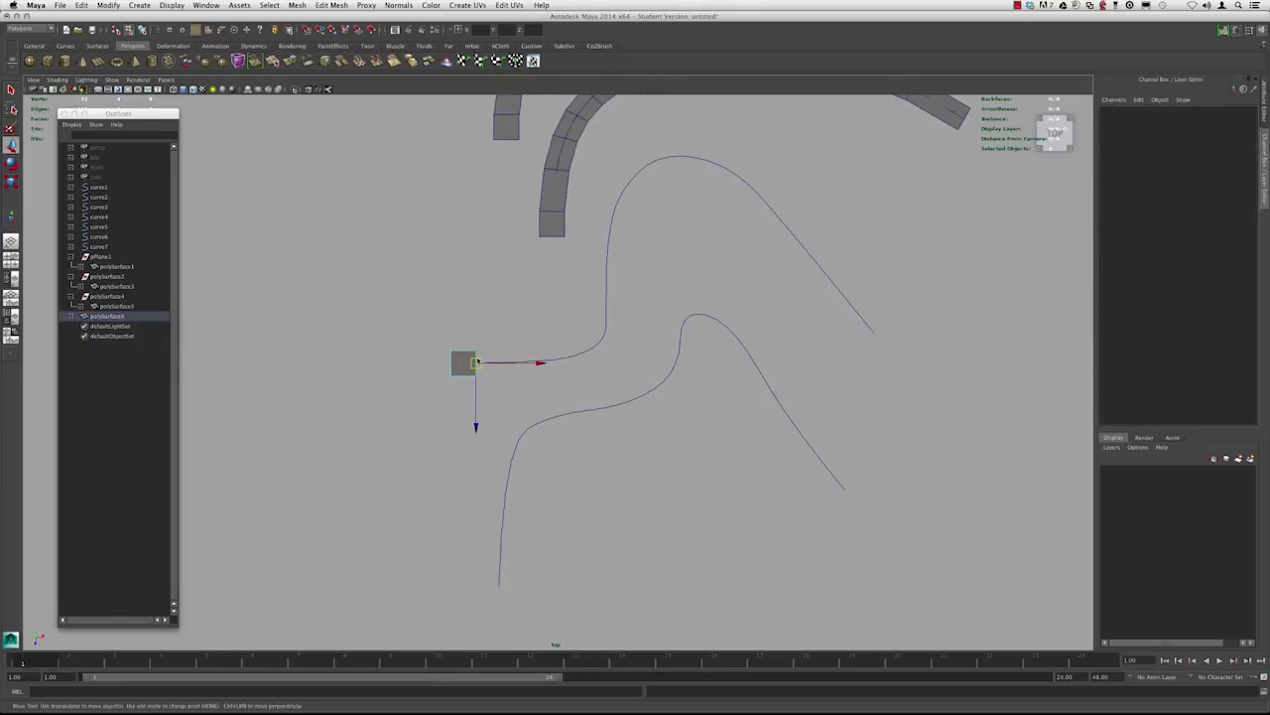
{"action": "middle_click_drag", "start_coordinate": [587, 295], "coordinate": [549, 300], "text": "alt"}
{"action": "right_click_drag", "start_coordinate": [549, 301], "coordinate": [648, 393], "text": "alt"}
{"action": "middle_click_drag", "start_coordinate": [485, 341], "coordinate": [536, 296], "text": "alt"}
{"action": "right_click_drag", "start_coordinate": [536, 295], "coordinate": [572, 314], "text": "alt"}
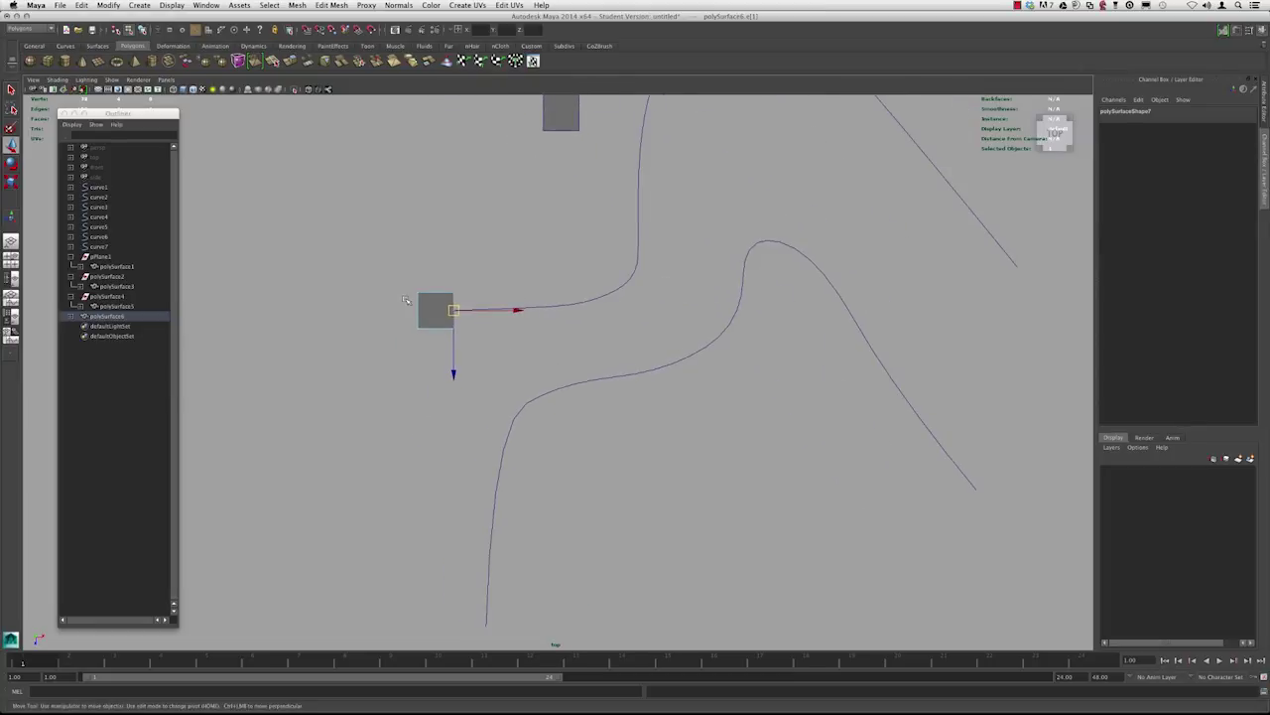
{"action": "right_click_drag", "start_coordinate": [425, 297], "coordinate": [443, 284]}
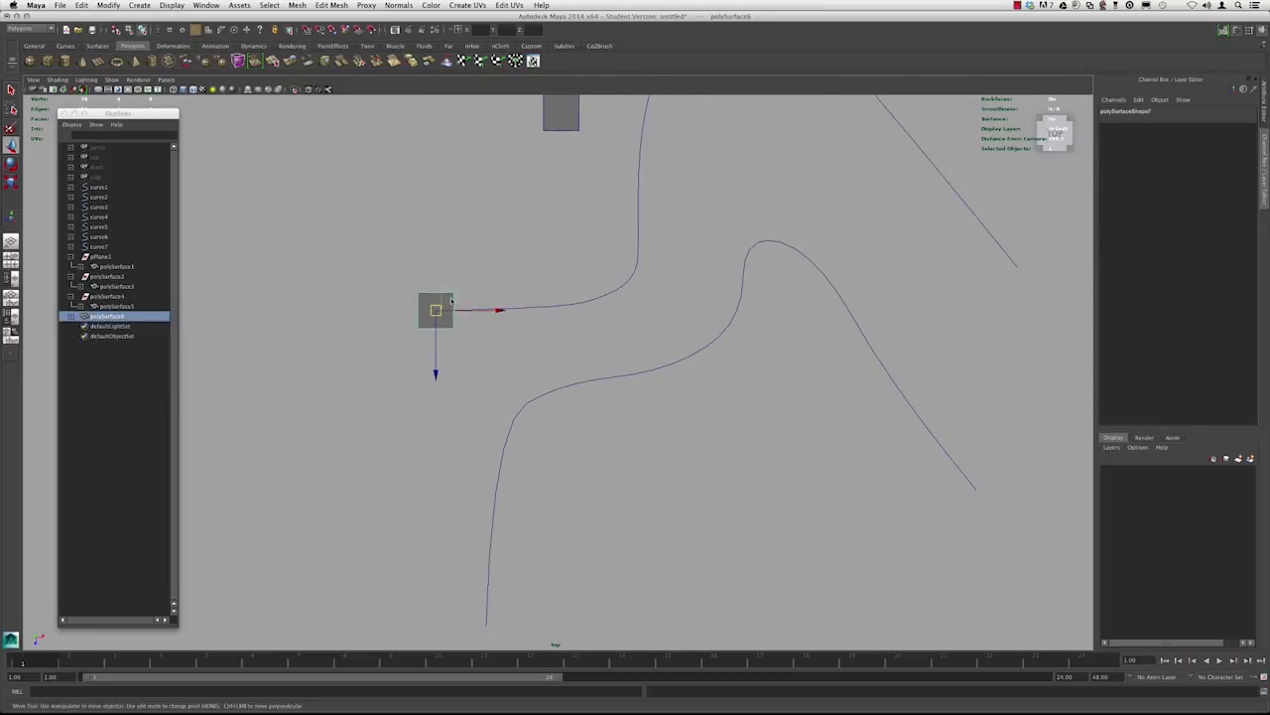
{"action": "left_click", "coordinate": [453, 299]}
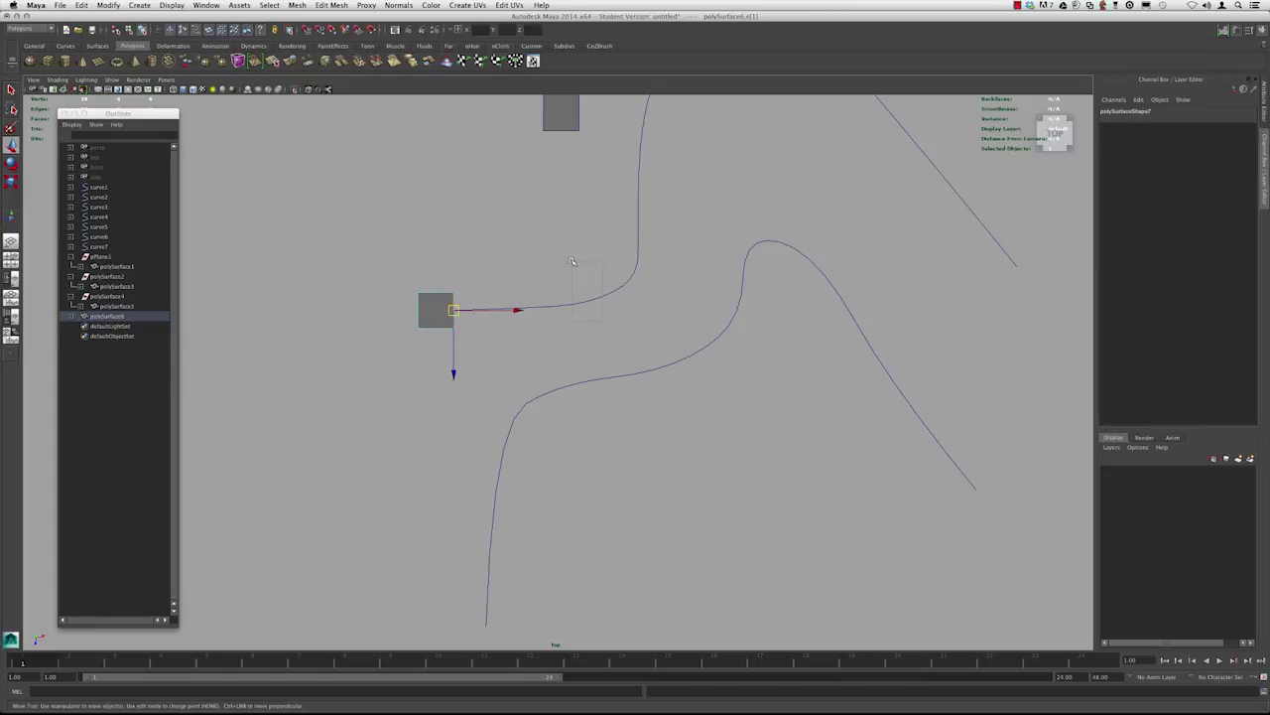
{"action": "left_click_drag", "start_coordinate": [571, 261], "coordinate": [569, 264]}
{"action": "left_click", "coordinate": [299, 5]}
{"action": "mouse_move", "coordinate": [330, 7]}
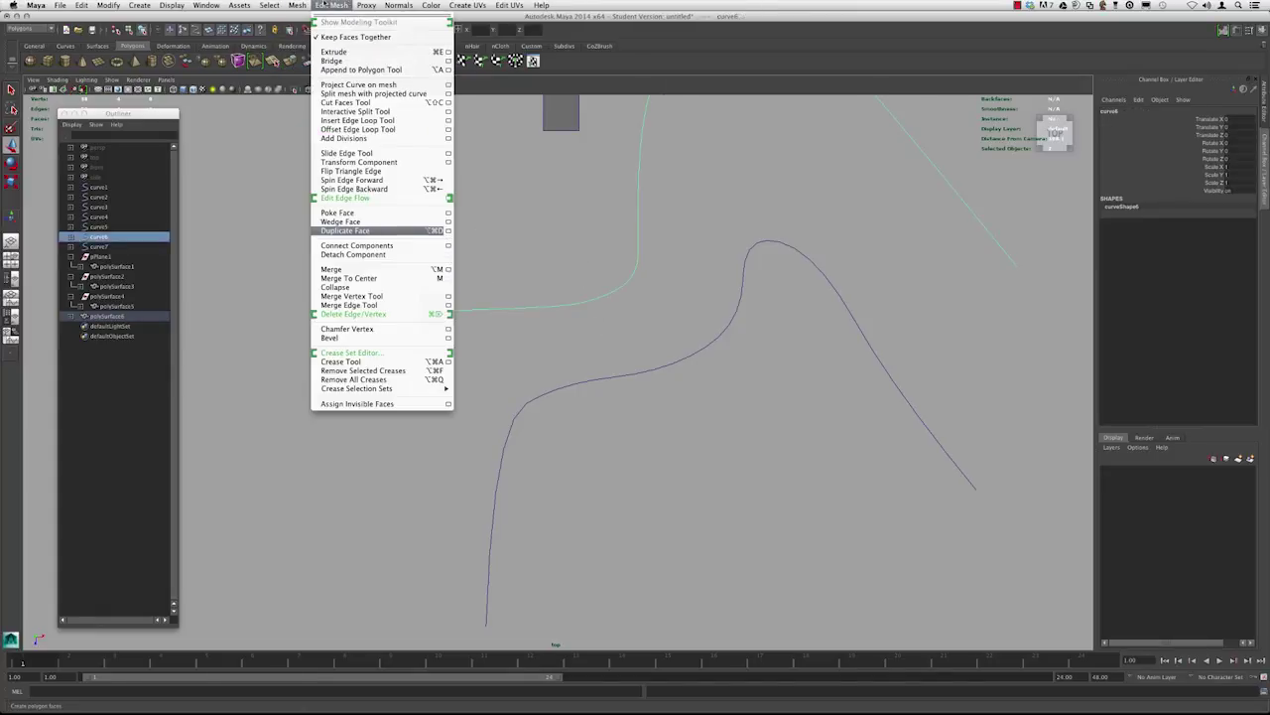
{"action": "left_click", "coordinate": [345, 53]}
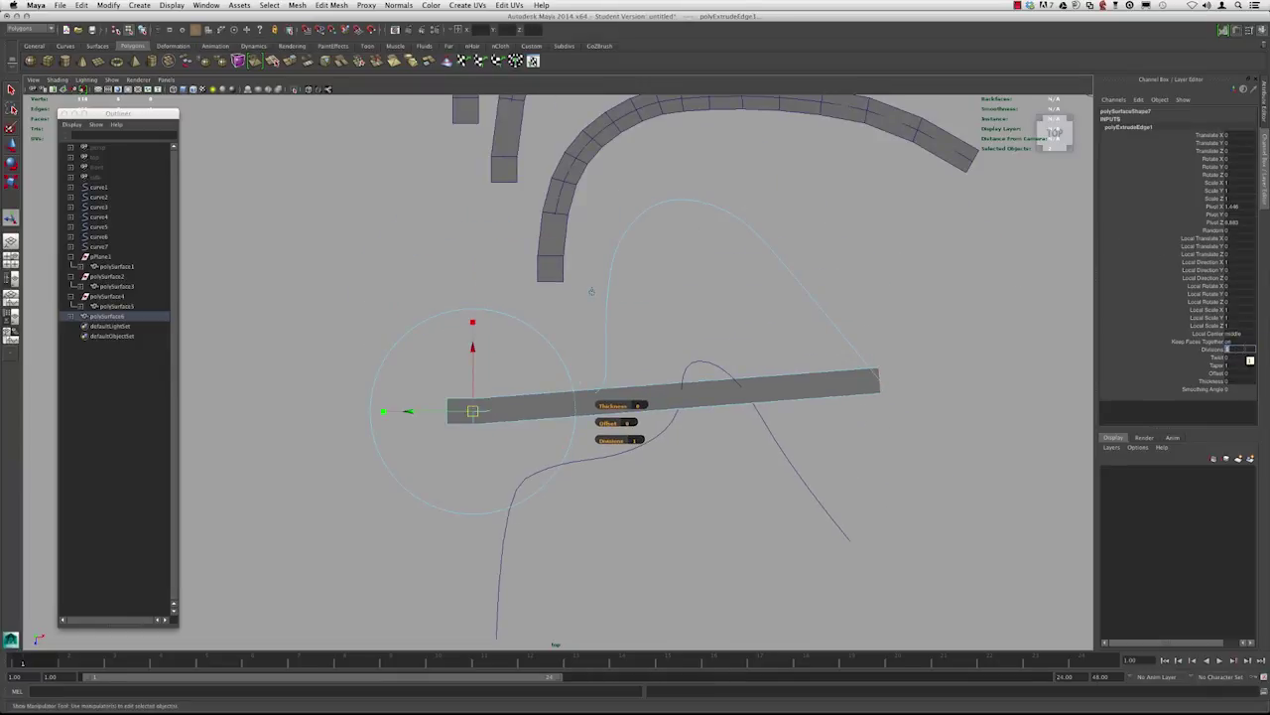
- Set the curve6 extrusion's divisions to 10, refine them to 20, deselect the strip and leave edge selection
{"action": "type", "text": "10"}
{"action": "key", "text": "Return"}
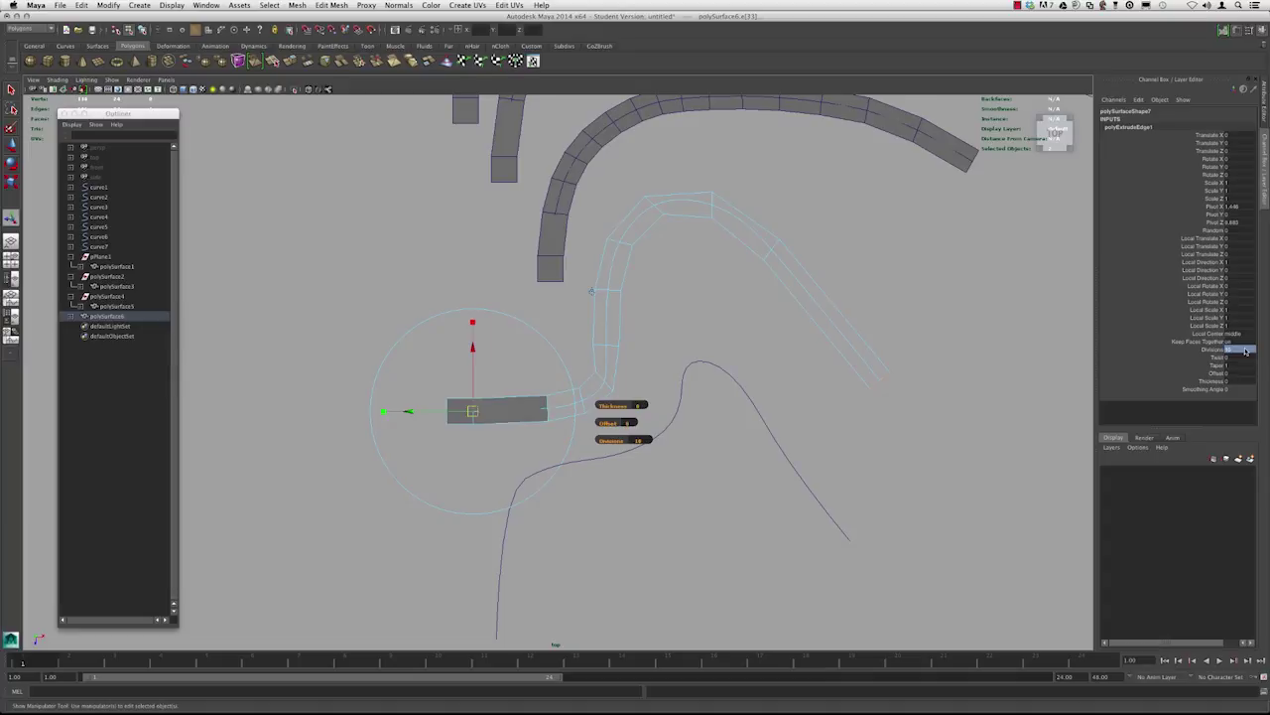
{"action": "type", "text": "20"}
{"action": "key", "text": "Return"}
{"action": "left_click", "coordinate": [516, 266]}
{"action": "right_click_drag", "start_coordinate": [516, 260], "coordinate": [443, 238], "text": "alt"}
{"action": "middle_click_drag", "start_coordinate": [537, 240], "coordinate": [545, 313], "text": "alt"}
{"action": "right_click_drag", "start_coordinate": [565, 282], "coordinate": [581, 273]}
{"action": "right_click_drag", "start_coordinate": [579, 282], "coordinate": [580, 260]}
- Examine the segmented curve6 strip and its shading up close and alongside the other strips
{"action": "middle_click_drag", "start_coordinate": [593, 363], "coordinate": [599, 248], "text": "alt"}
{"action": "right_click_drag", "start_coordinate": [476, 350], "coordinate": [493, 346], "text": "alt"}
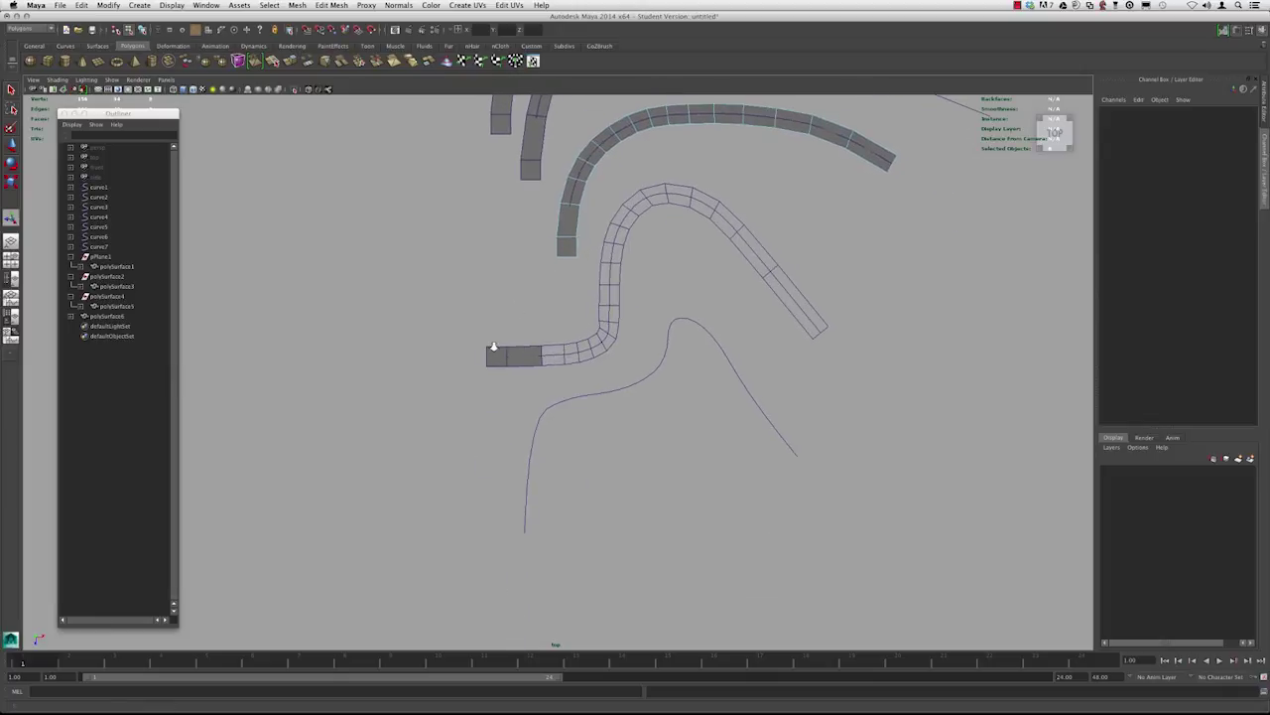
{"action": "right_click_drag", "start_coordinate": [590, 346], "coordinate": [635, 331]}
{"action": "right_click_drag", "start_coordinate": [568, 440], "coordinate": [621, 440], "text": "alt"}
{"action": "middle_click_drag", "start_coordinate": [463, 340], "coordinate": [447, 265], "text": "alt"}
{"action": "left_click", "coordinate": [527, 339]}
{"action": "left_click", "coordinate": [436, 326]}
{"action": "right_click_drag", "start_coordinate": [415, 294], "coordinate": [195, 284], "text": "alt"}
{"action": "middle_click_drag", "start_coordinate": [414, 246], "coordinate": [447, 398], "text": "alt"}
{"action": "right_click_drag", "start_coordinate": [627, 325], "coordinate": [437, 315], "text": "alt"}
{"action": "middle_click_drag", "start_coordinate": [562, 428], "coordinate": [519, 389], "text": "alt"}
{"action": "right_click_drag", "start_coordinate": [446, 346], "coordinate": [439, 412], "text": "alt"}
{"action": "middle_click_drag", "start_coordinate": [430, 340], "coordinate": [442, 265], "text": "alt"}
{"action": "right_click_drag", "start_coordinate": [442, 265], "coordinate": [411, 321], "text": "alt"}
- Create a polygon plane and move it to the lower end of curve7
{"action": "left_click", "coordinate": [147, 5]}
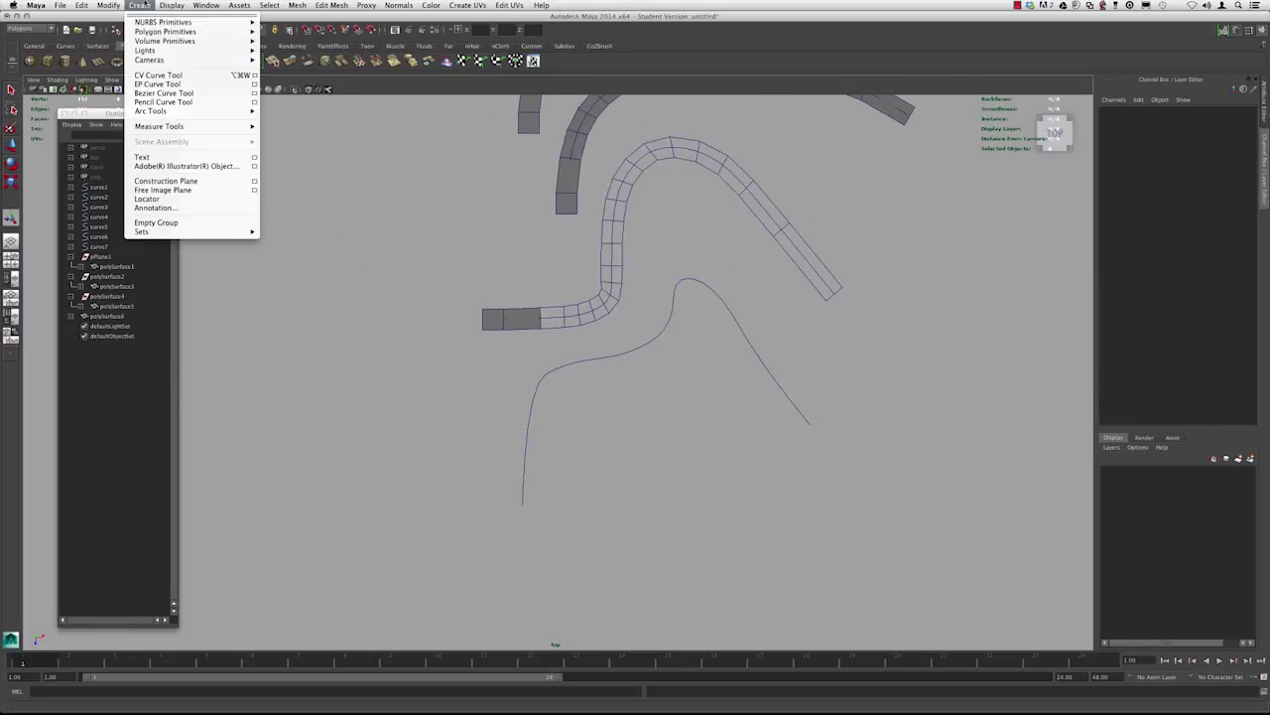
{"action": "mouse_move", "coordinate": [198, 32]}
{"action": "left_click", "coordinate": [284, 73]}
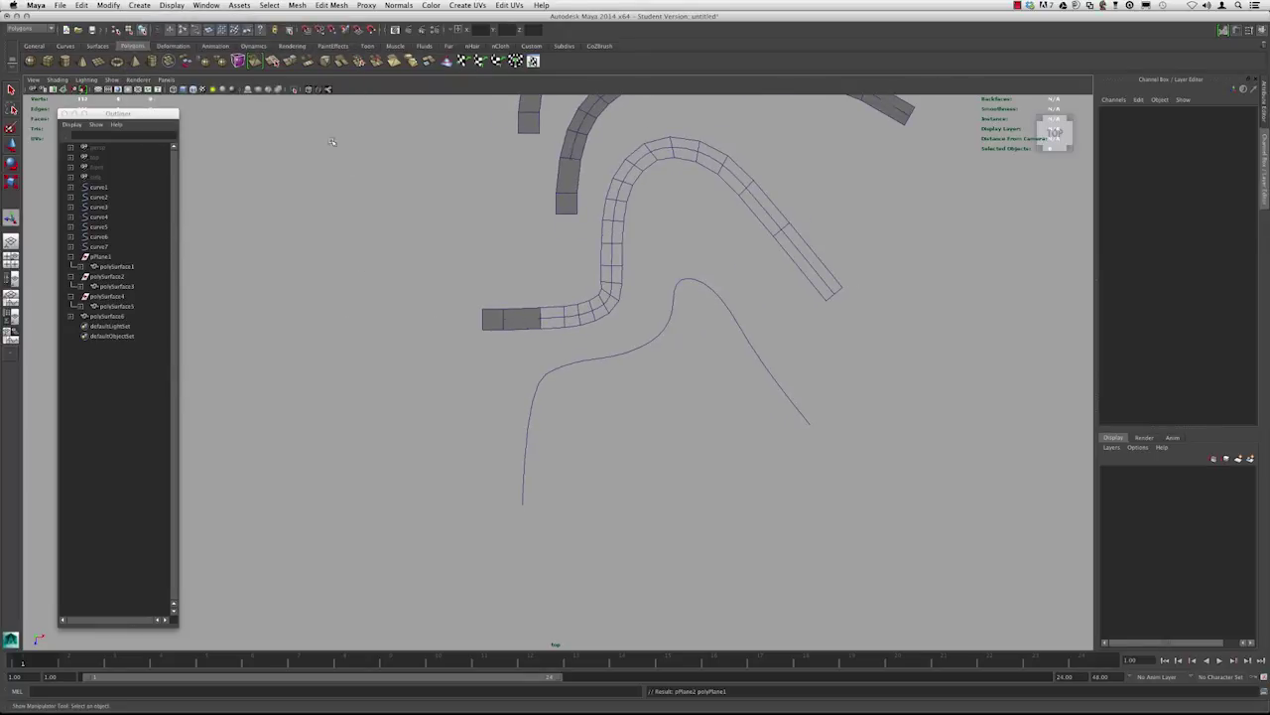
{"action": "scroll", "coordinate": [304, 136], "scroll_direction": "down", "scroll_amount": 3}
{"action": "key", "text": "w"}
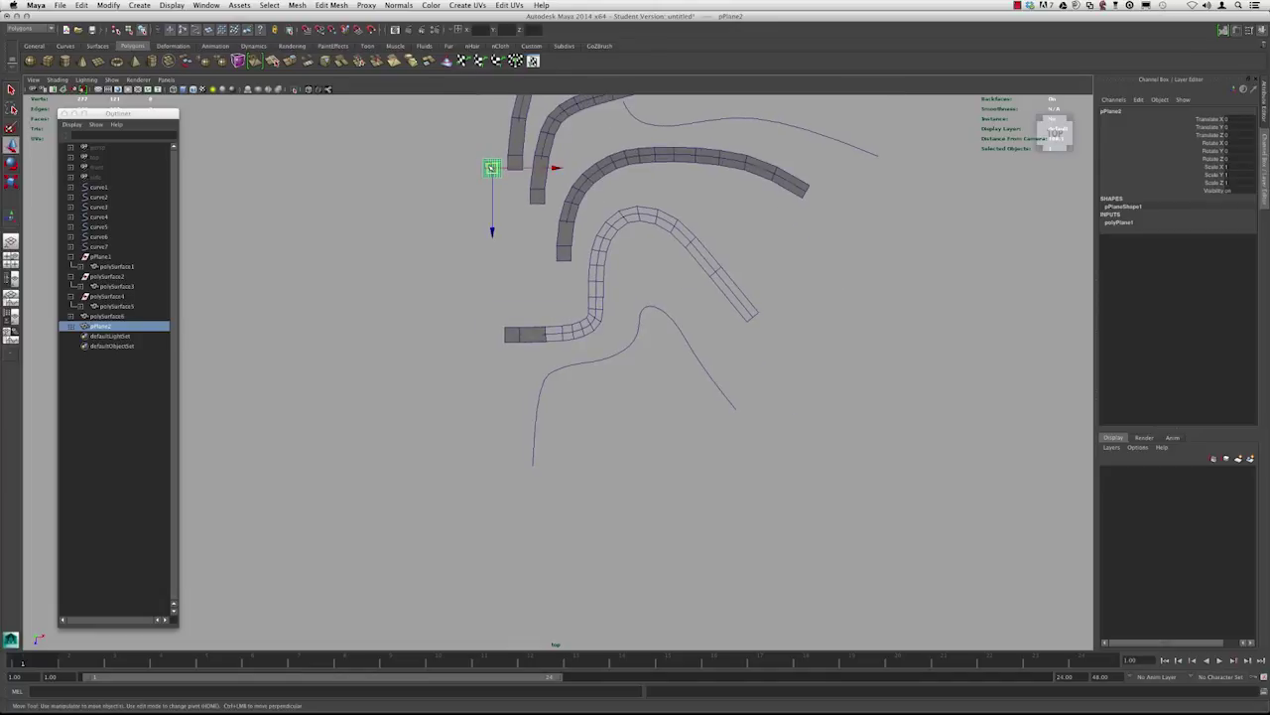
{"action": "left_click_drag", "start_coordinate": [491, 167], "coordinate": [535, 477]}
{"action": "right_click_drag", "start_coordinate": [437, 325], "coordinate": [579, 436], "text": "alt"}
{"action": "middle_click_drag", "start_coordinate": [482, 291], "coordinate": [524, 205], "text": "alt"}
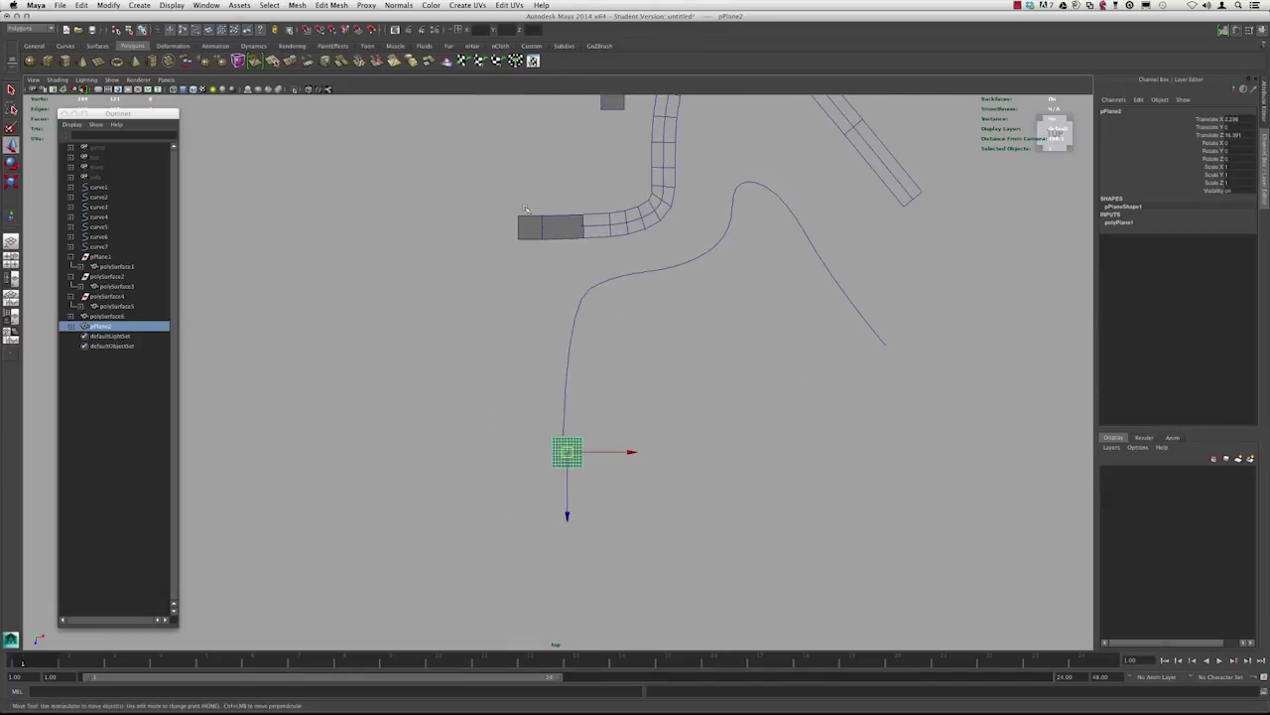
- Set the new plane's subdivisions width and subdivisions height to 1, and deselect it
{"action": "right_click_drag", "start_coordinate": [524, 204], "coordinate": [947, 273], "text": "alt"}
{"action": "left_click", "coordinate": [1114, 225]}
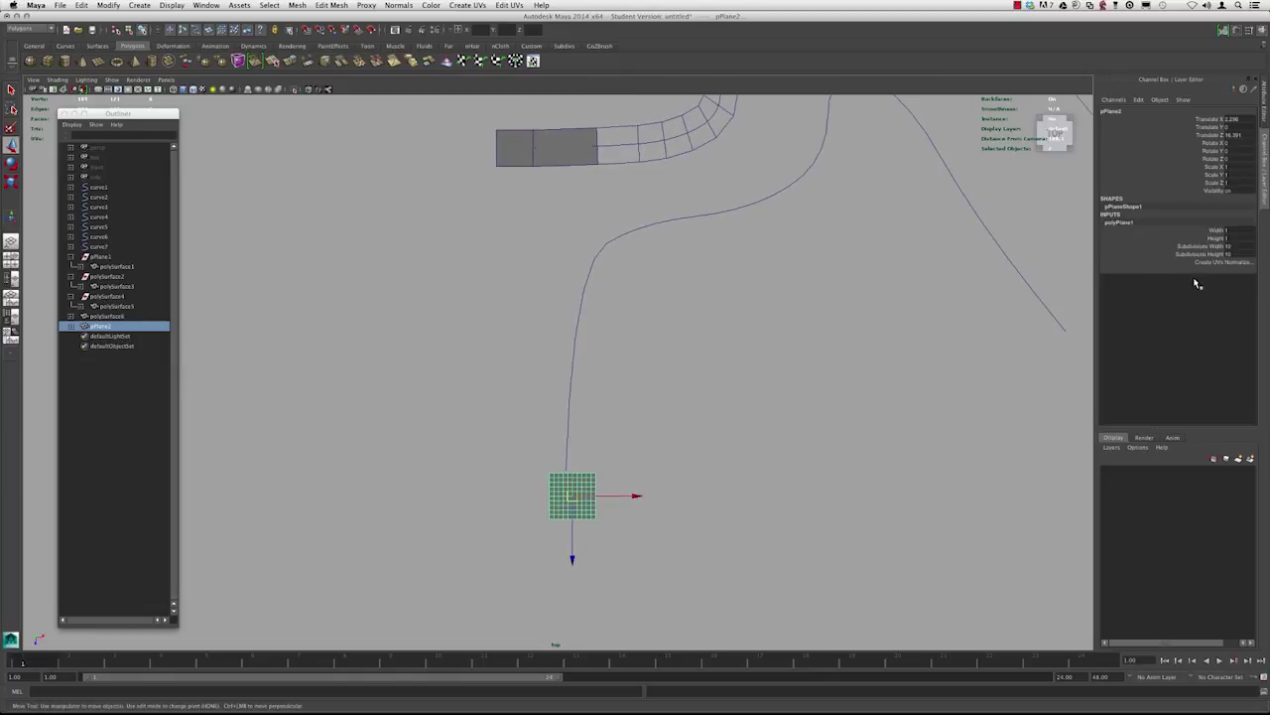
{"action": "type", "text": "1"}
{"action": "key", "text": "Return"}
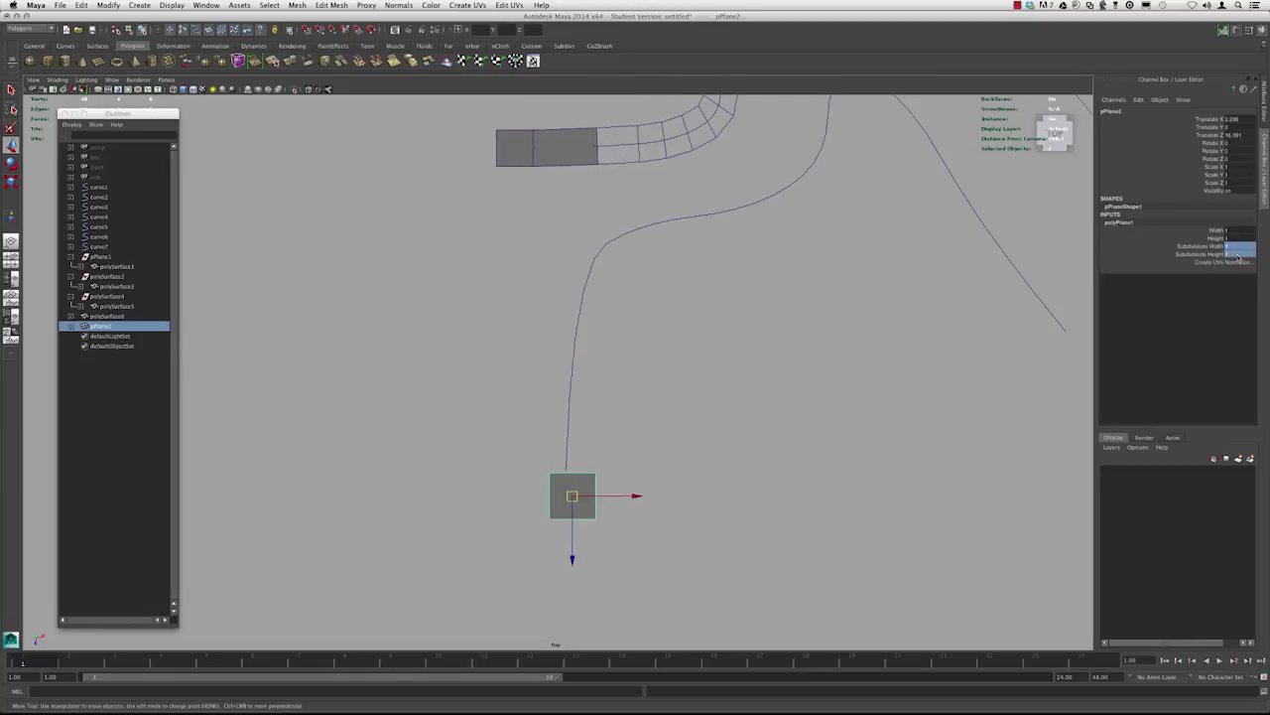
{"action": "left_click", "coordinate": [784, 401]}
- Align the plane so its upper edge is centred on the lower end of curve7
{"action": "middle_click_drag", "start_coordinate": [648, 455], "coordinate": [686, 391], "text": "alt"}
{"action": "right_click_drag", "start_coordinate": [685, 391], "coordinate": [730, 405], "text": "alt"}
{"action": "left_click", "coordinate": [649, 448]}
{"action": "left_click_drag", "start_coordinate": [623, 447], "coordinate": [613, 445]}
- Extrude the plane's upper edge along curve7
{"action": "right_click_drag", "start_coordinate": [618, 427], "coordinate": [620, 409]}
{"action": "left_click", "coordinate": [620, 415]}
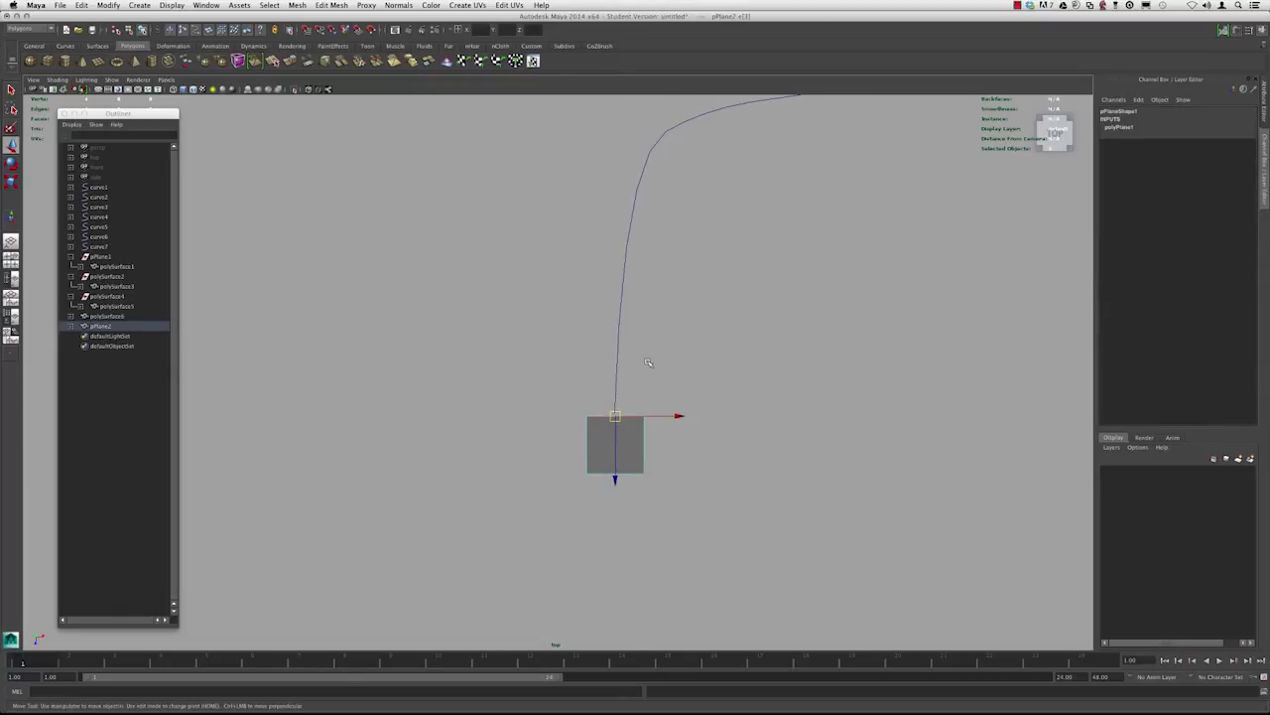
{"action": "left_click_drag", "start_coordinate": [649, 361], "coordinate": [562, 313], "text": "shift"}
{"action": "right_click_drag", "start_coordinate": [710, 372], "coordinate": [599, 274], "text": "alt"}
{"action": "middle_click_drag", "start_coordinate": [635, 304], "coordinate": [567, 360], "text": "alt"}
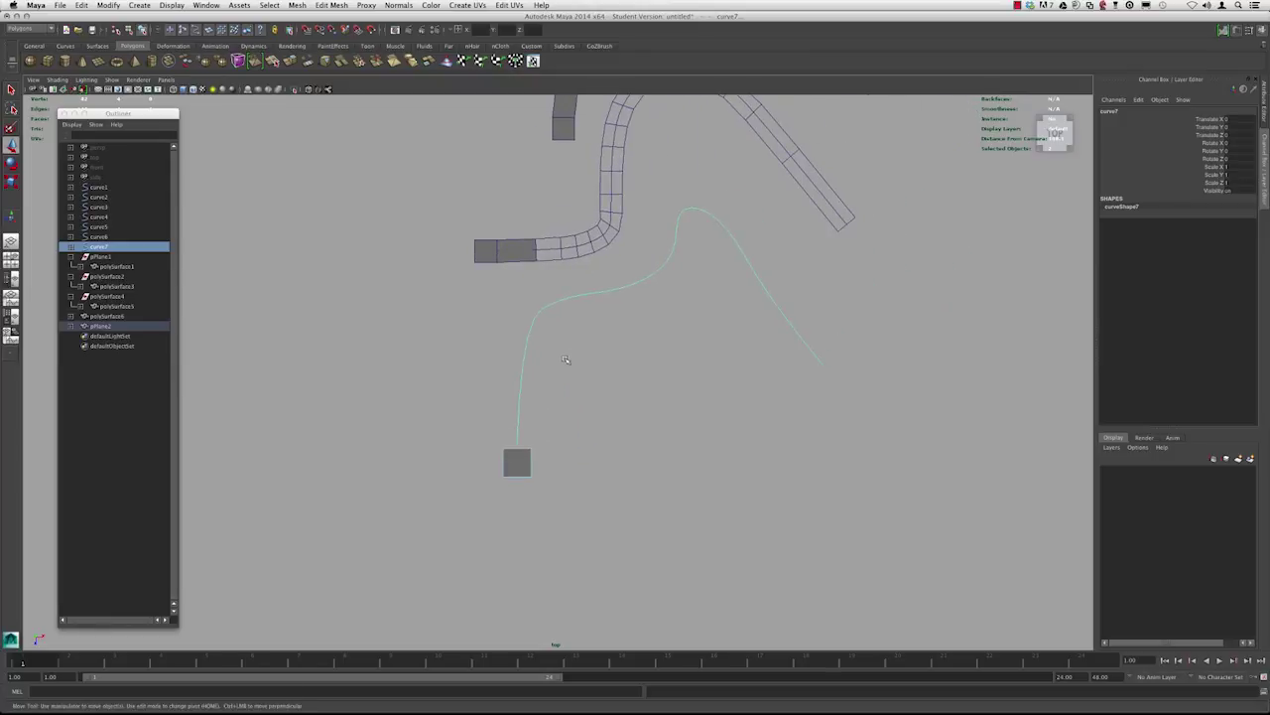
{"action": "left_click", "coordinate": [329, 5]}
{"action": "left_click", "coordinate": [332, 52]}
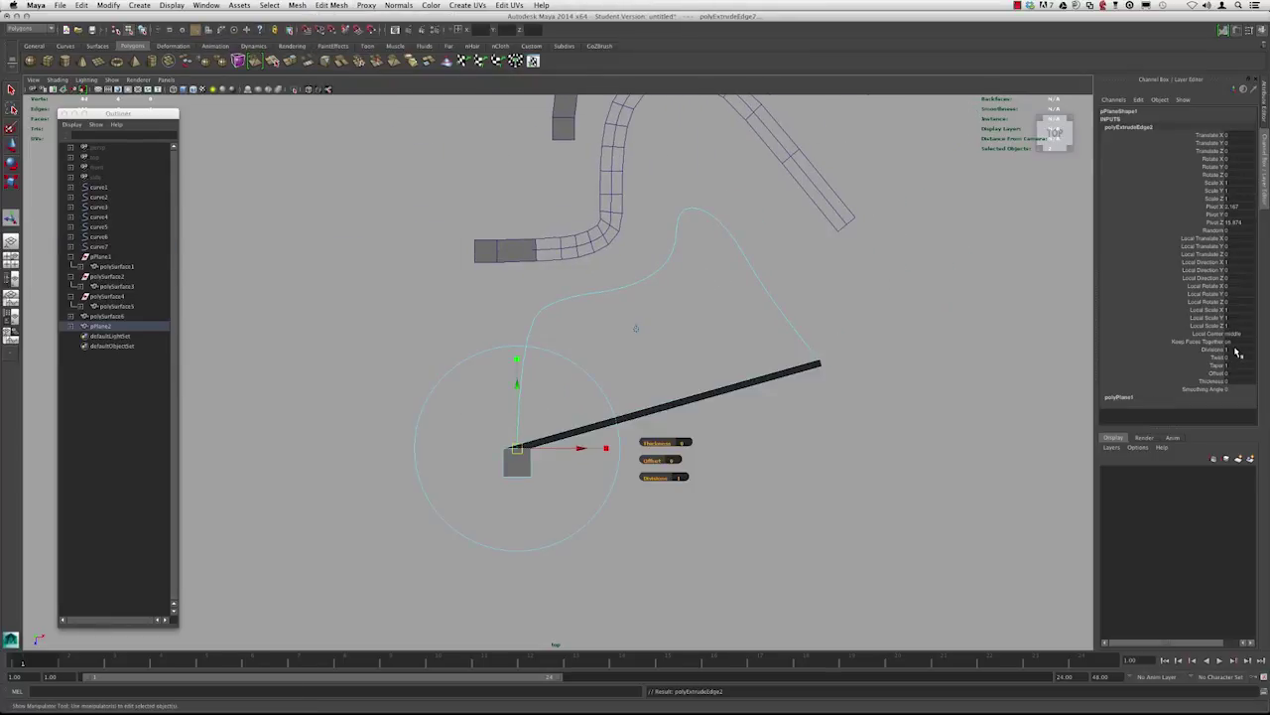
- Set the curve7 extrusion's taper to 0.5 and refine its divisions from 10 through 15 to 20
{"action": "type", "text": "10"}
{"action": "key", "text": "Return"}
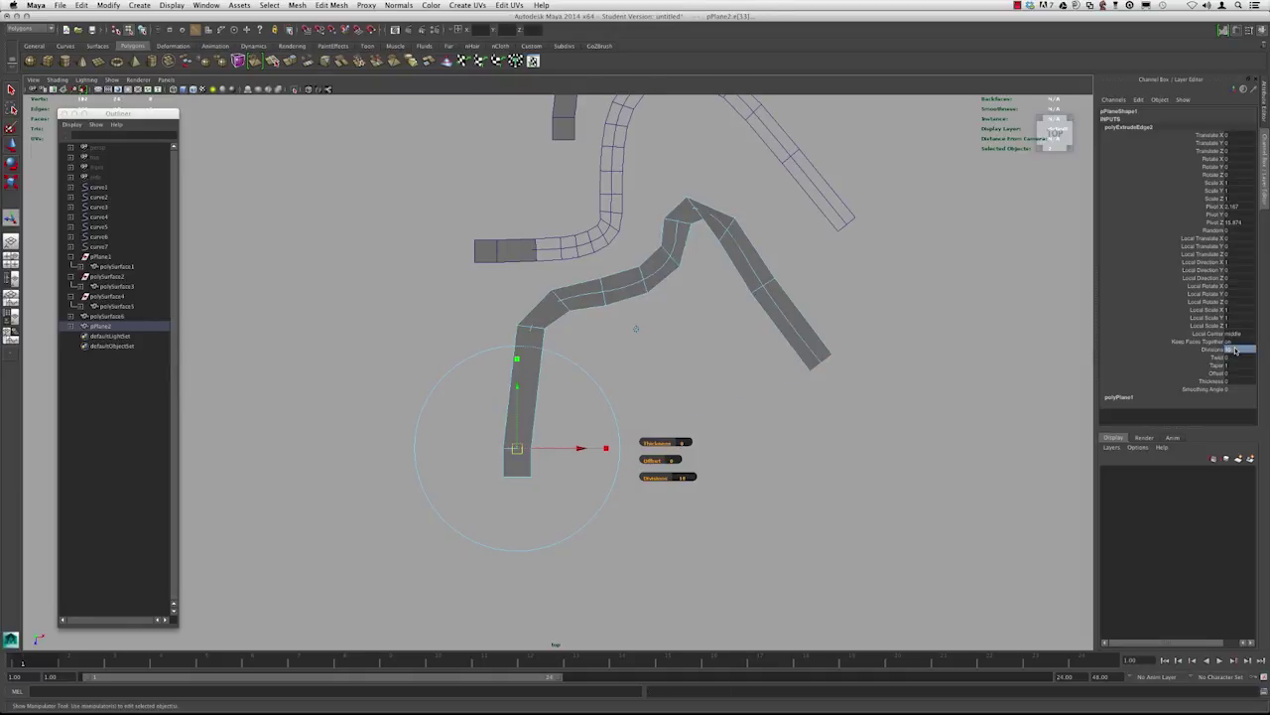
{"action": "key", "text": "Return"}
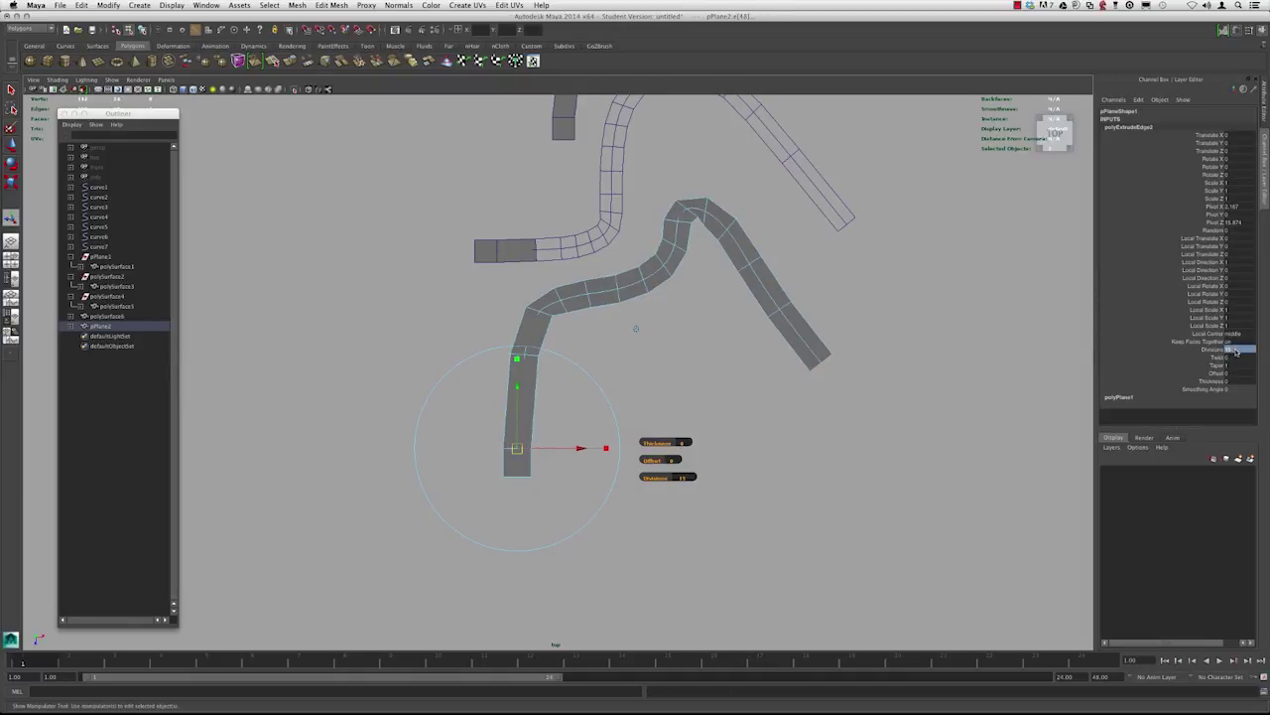
{"action": "left_click", "coordinate": [1236, 365]}
{"action": "type", "text": "0.5"}
{"action": "key", "text": "Return"}
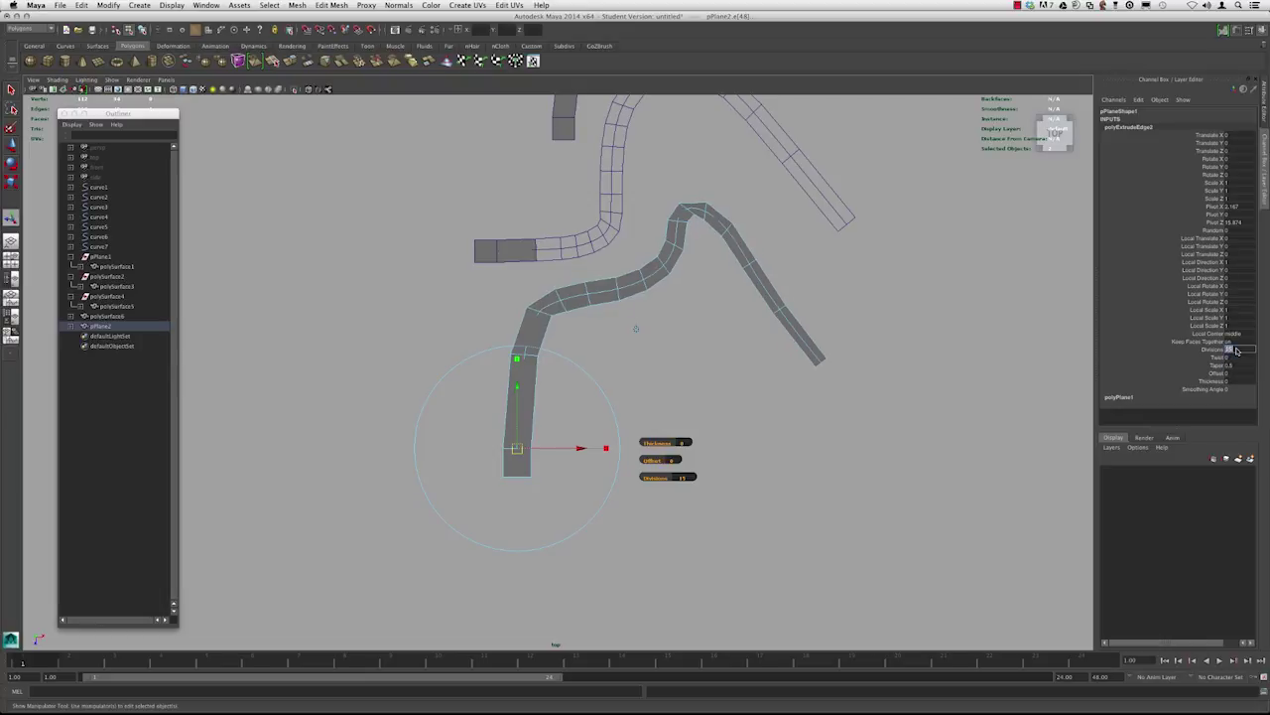
{"action": "key", "text": "Return"}
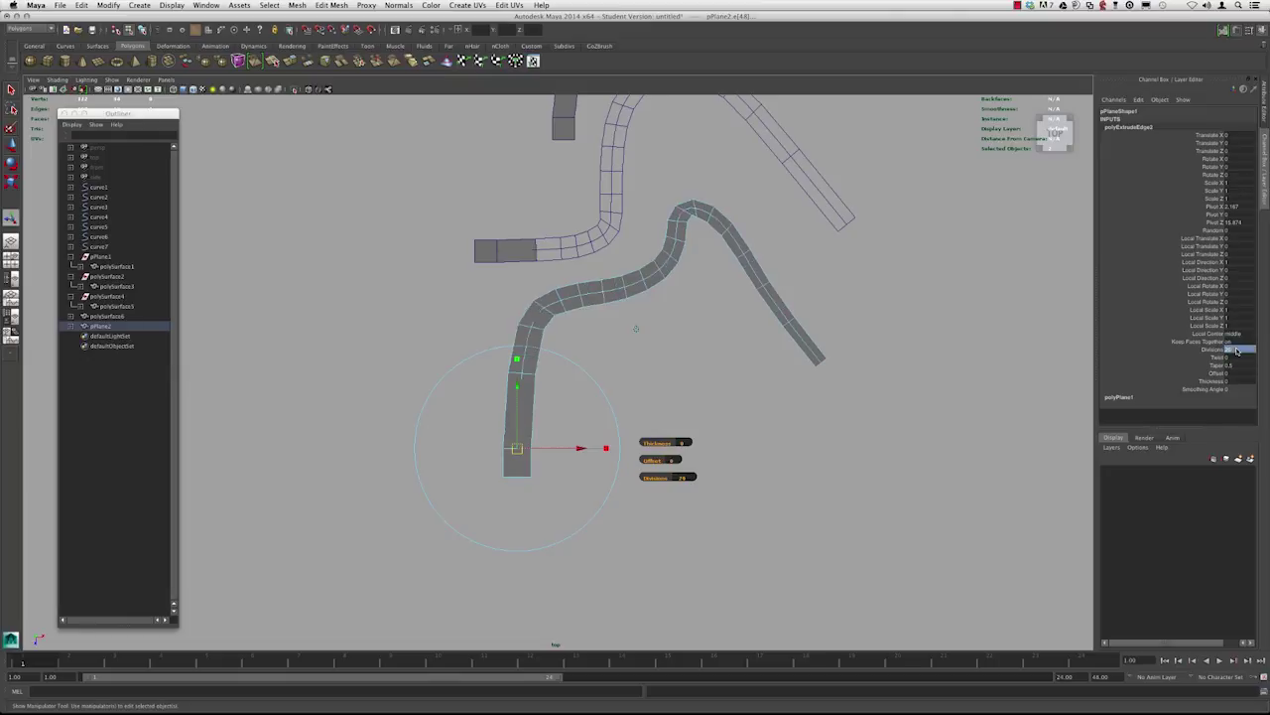
{"action": "middle_click_drag", "start_coordinate": [613, 162], "coordinate": [674, 283], "text": "alt"}
{"action": "left_click", "coordinate": [678, 386]}
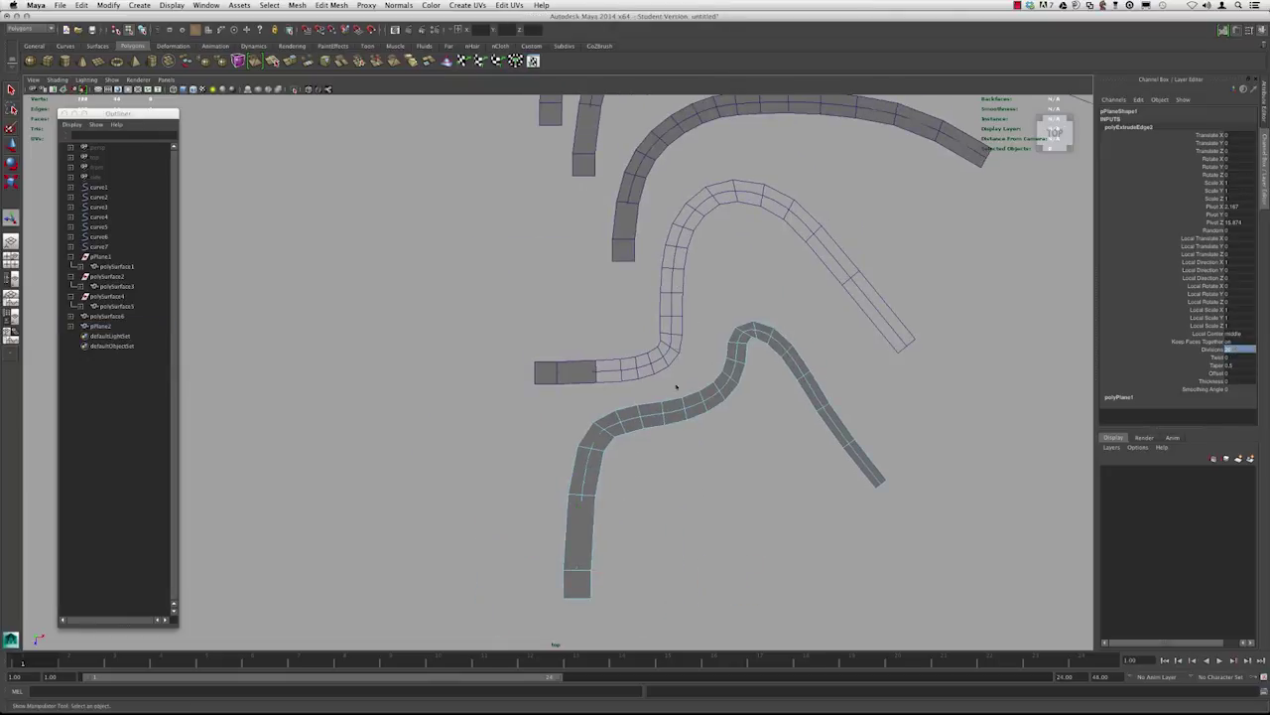
- Return to object selection and select the tapered pPlane2 strip, toggling between component and object selection modes
{"action": "right_click", "coordinate": [685, 390]}
{"action": "right_click_drag", "start_coordinate": [698, 401], "coordinate": [741, 389]}
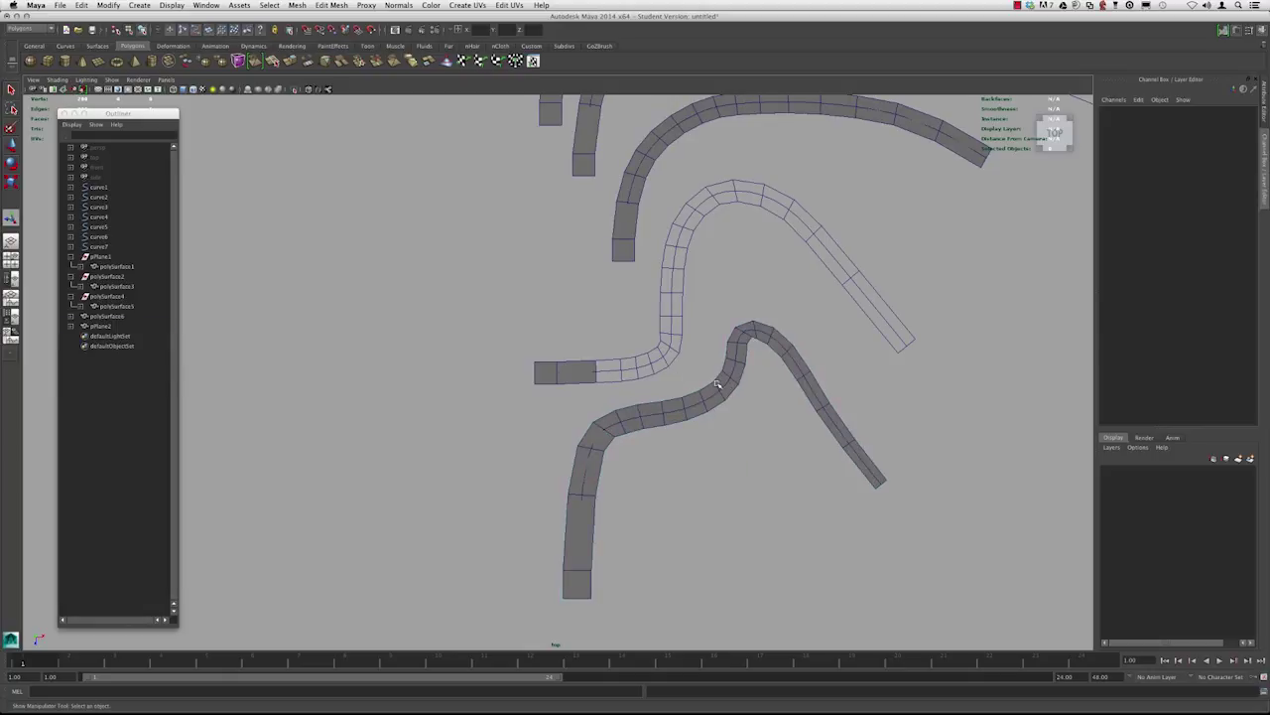
{"action": "left_click", "coordinate": [717, 383]}
{"action": "middle_click_drag", "start_coordinate": [716, 383], "coordinate": [679, 350], "text": "alt"}
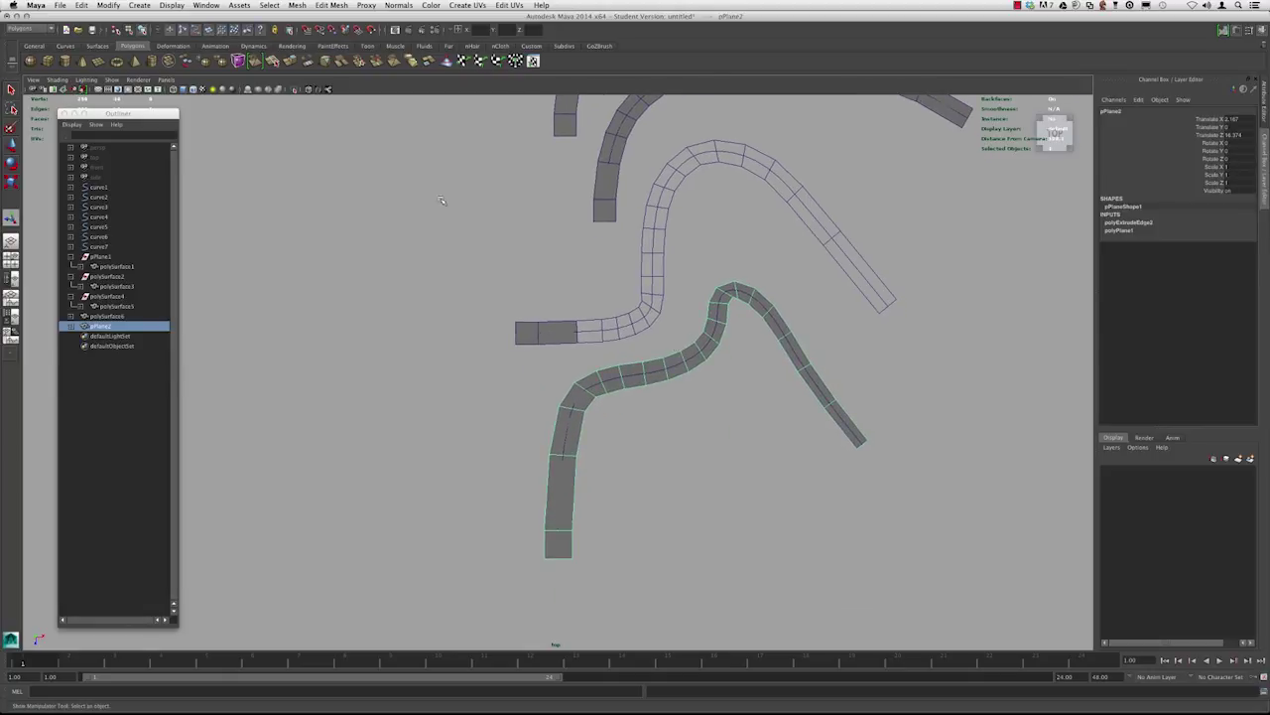
{"action": "left_click", "coordinate": [129, 30]}
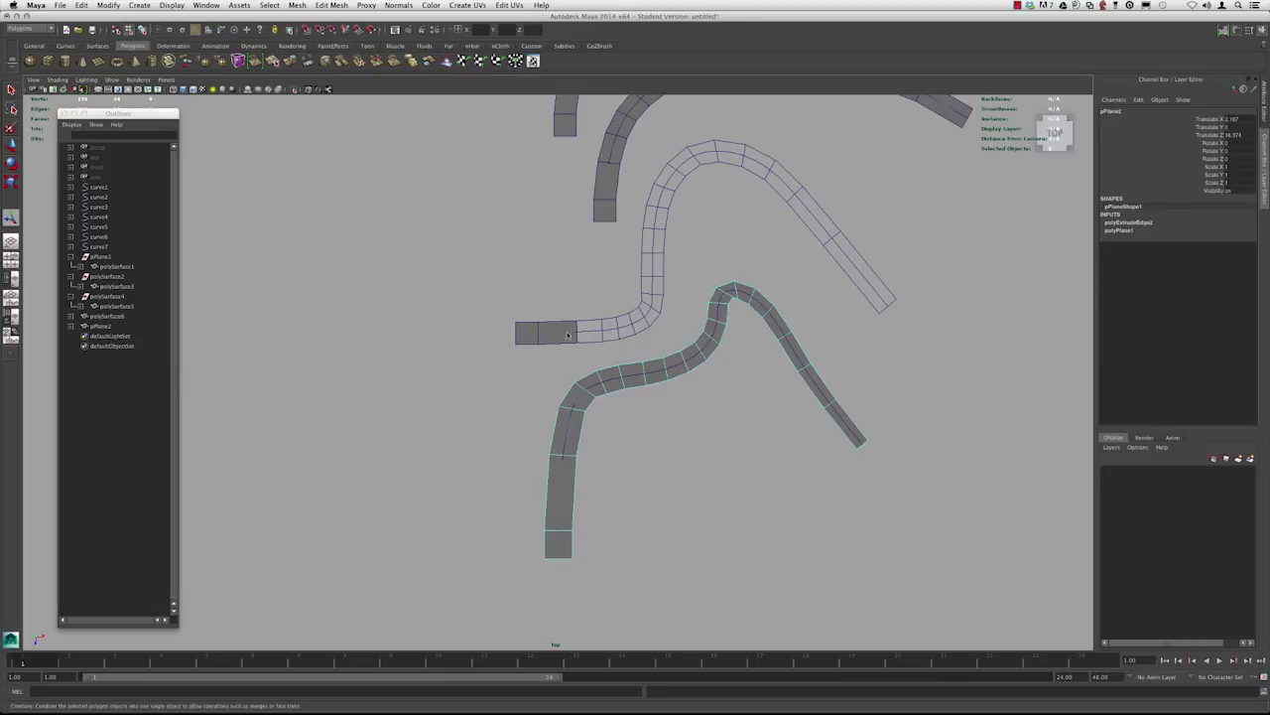
{"action": "left_click", "coordinate": [142, 31]}
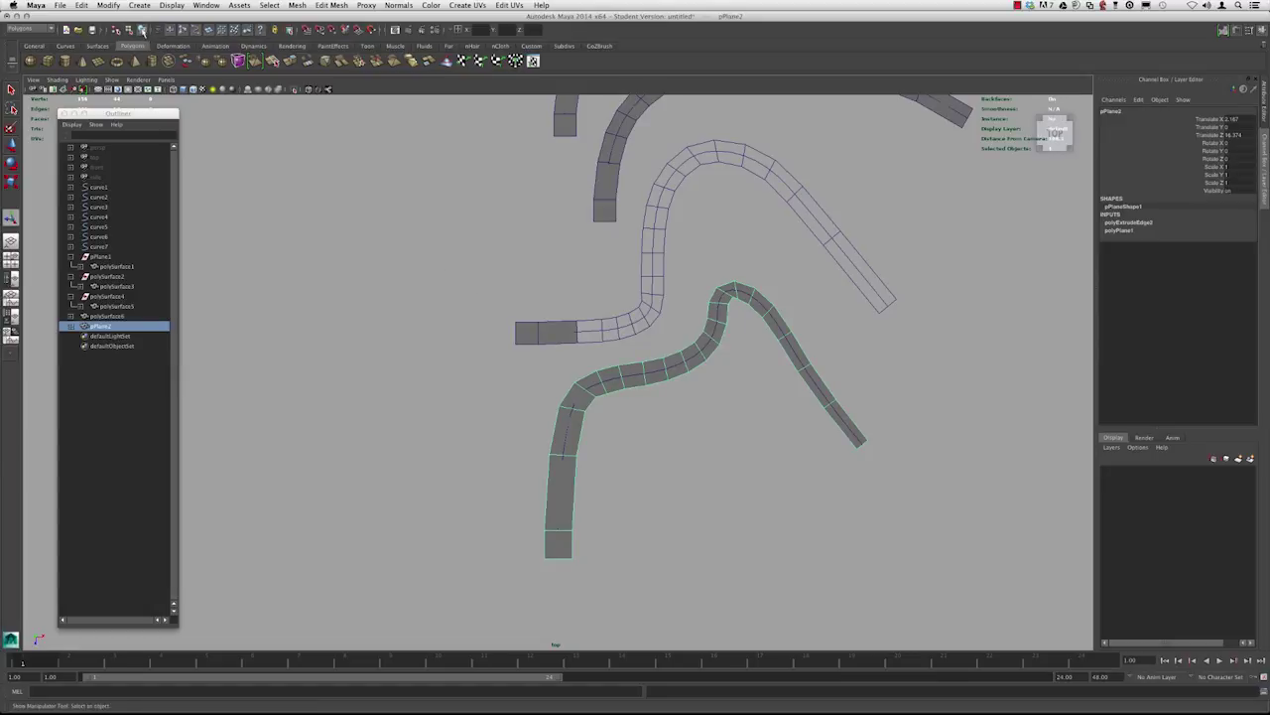
- Examine the tapered strip and its guide curve7 by selecting each, and compare them with the other strips
{"action": "left_click", "coordinate": [519, 289]}
{"action": "middle_click_drag", "start_coordinate": [556, 294], "coordinate": [621, 386], "text": "alt"}
{"action": "right_click_drag", "start_coordinate": [621, 386], "coordinate": [536, 331], "text": "alt"}
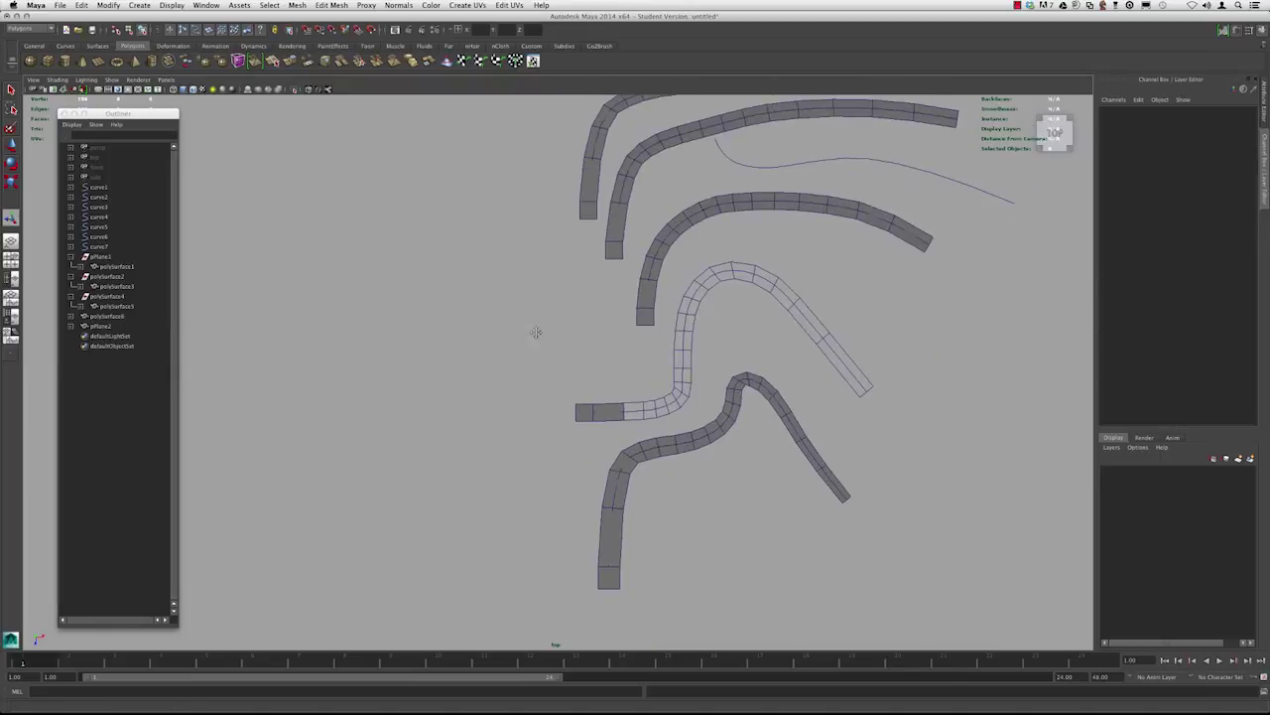
{"action": "middle_click_drag", "start_coordinate": [545, 318], "coordinate": [502, 398], "text": "alt"}
{"action": "middle_click_drag", "start_coordinate": [527, 283], "coordinate": [507, 238], "text": "alt"}
{"action": "right_click_drag", "start_coordinate": [507, 238], "coordinate": [661, 394], "text": "alt"}
{"action": "middle_click_drag", "start_coordinate": [661, 394], "coordinate": [638, 283], "text": "alt"}
{"action": "right_click_drag", "start_coordinate": [637, 283], "coordinate": [530, 549], "text": "alt"}
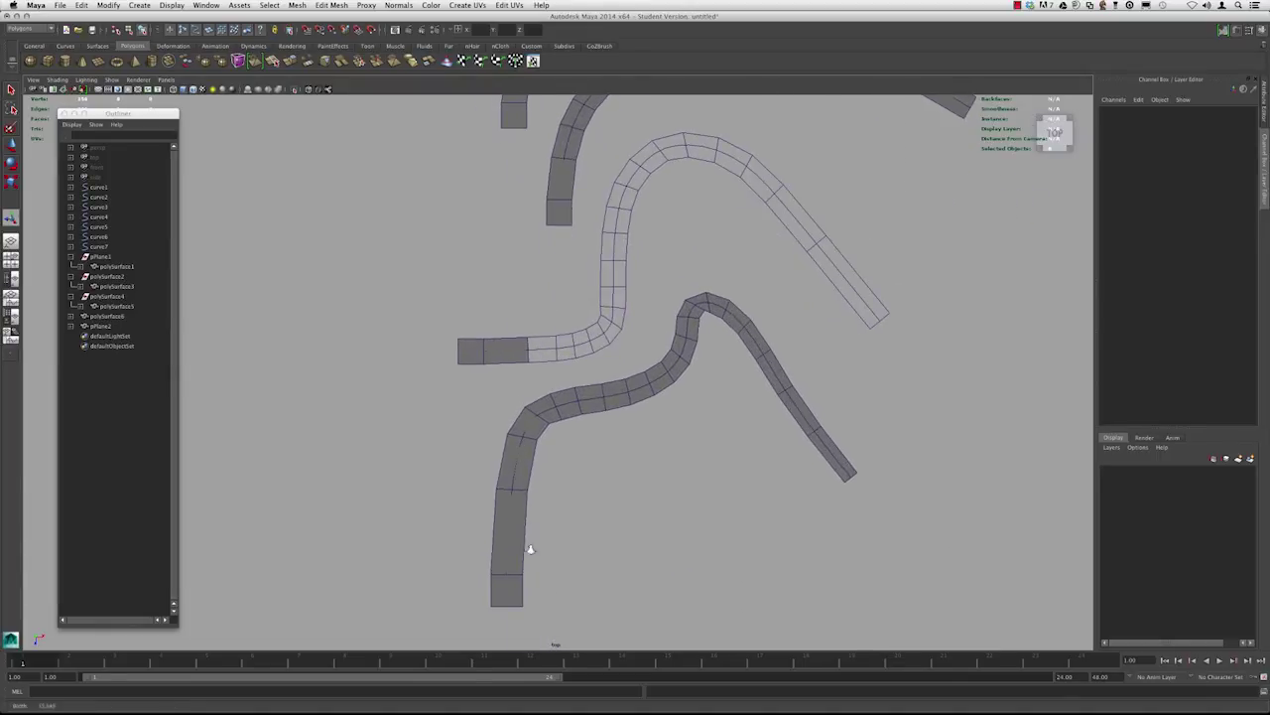
{"action": "left_click", "coordinate": [590, 388]}
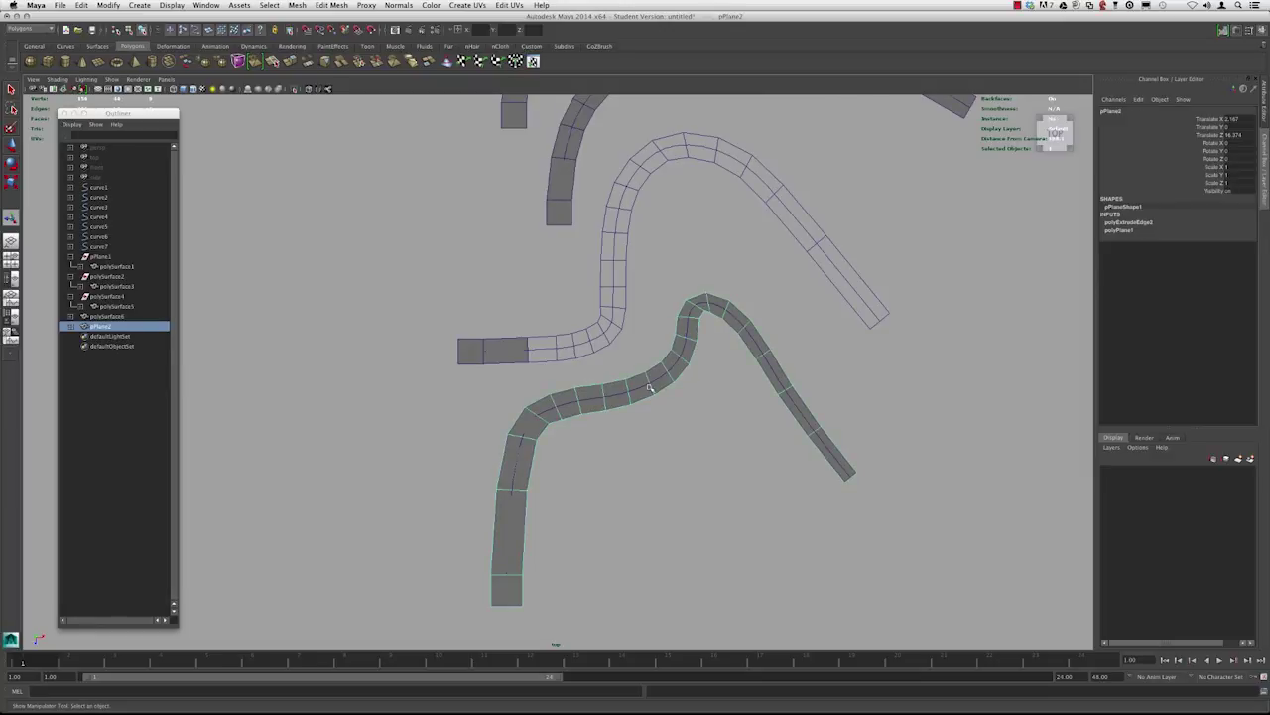
{"action": "left_click", "coordinate": [674, 360]}
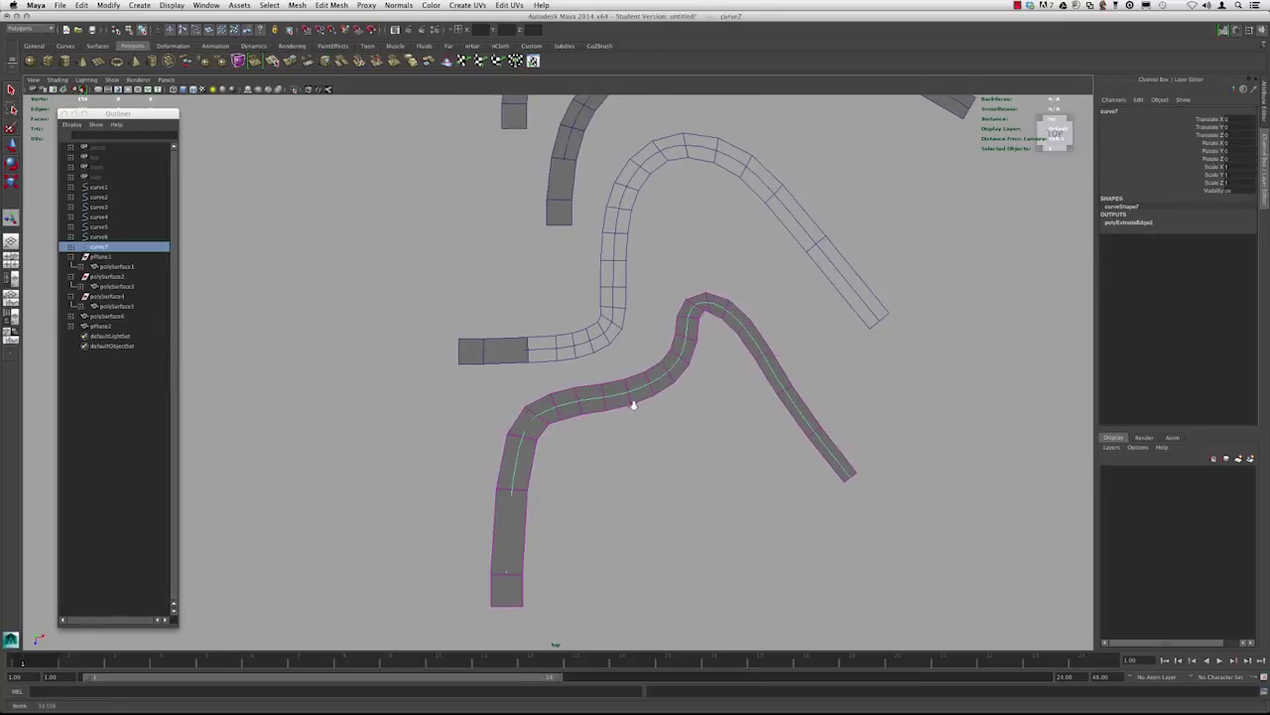
{"action": "right_click_drag", "start_coordinate": [632, 403], "coordinate": [431, 328], "text": "alt"}
{"action": "middle_click_drag", "start_coordinate": [524, 352], "coordinate": [552, 445], "text": "alt"}
{"action": "left_click", "coordinate": [679, 415]}
{"action": "right_click_drag", "start_coordinate": [680, 417], "coordinate": [598, 467], "text": "alt"}
{"action": "middle_click_drag", "start_coordinate": [597, 467], "coordinate": [586, 494], "text": "alt"}
{"action": "scroll", "coordinate": [729, 425], "scroll_direction": "down", "scroll_amount": 2}
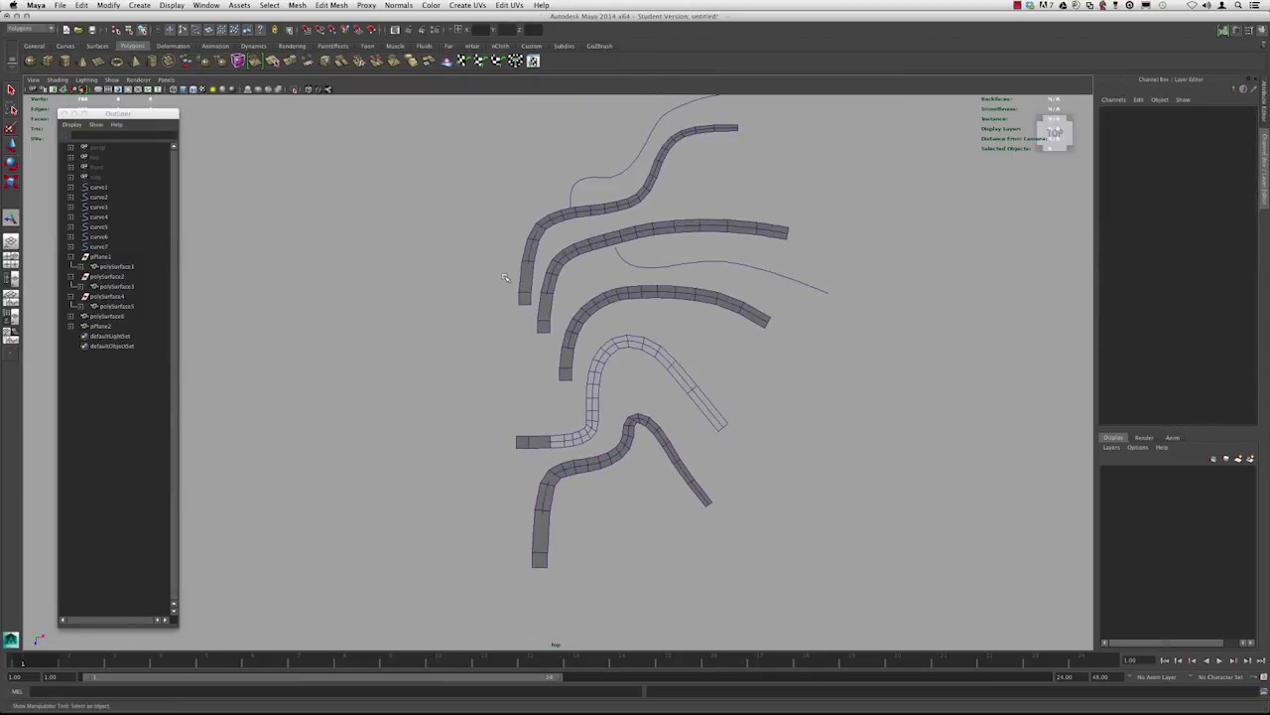
- Select all the curves and extruded strips and delete their history
{"action": "left_click_drag", "start_coordinate": [665, 476], "coordinate": [456, 185]}
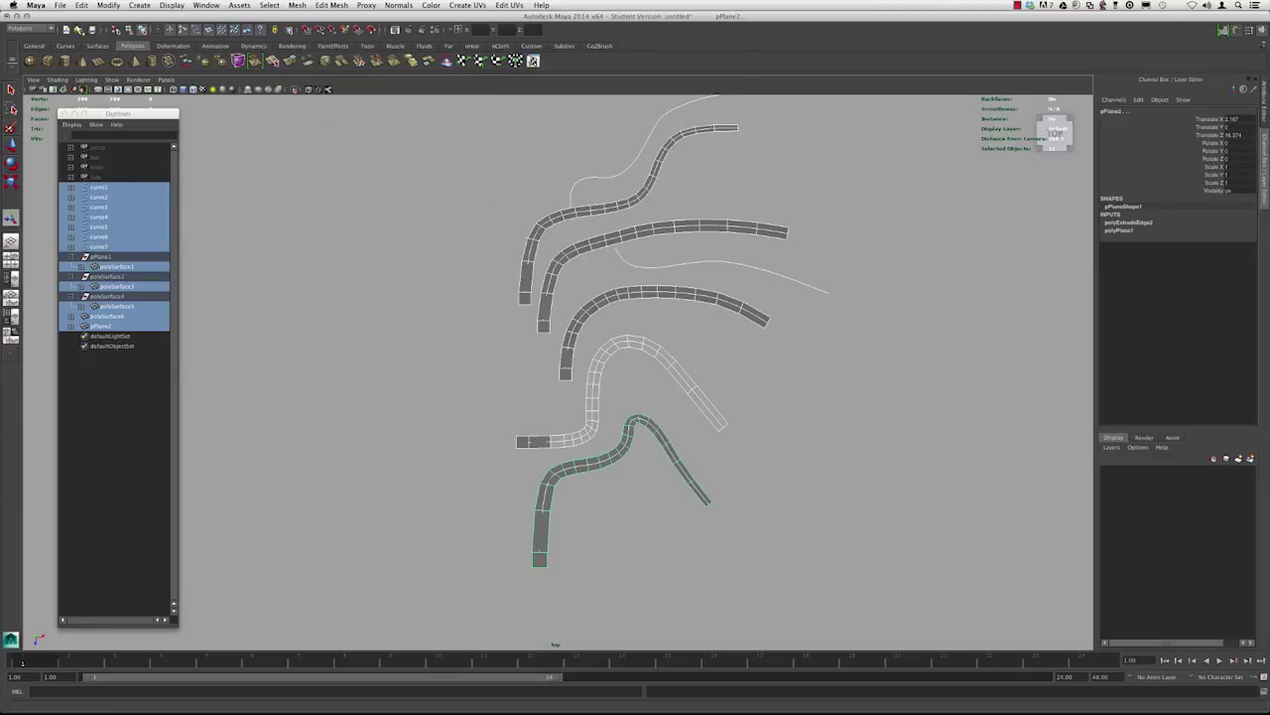
{"action": "left_click", "coordinate": [81, 5]}
{"action": "mouse_move", "coordinate": [128, 121]}
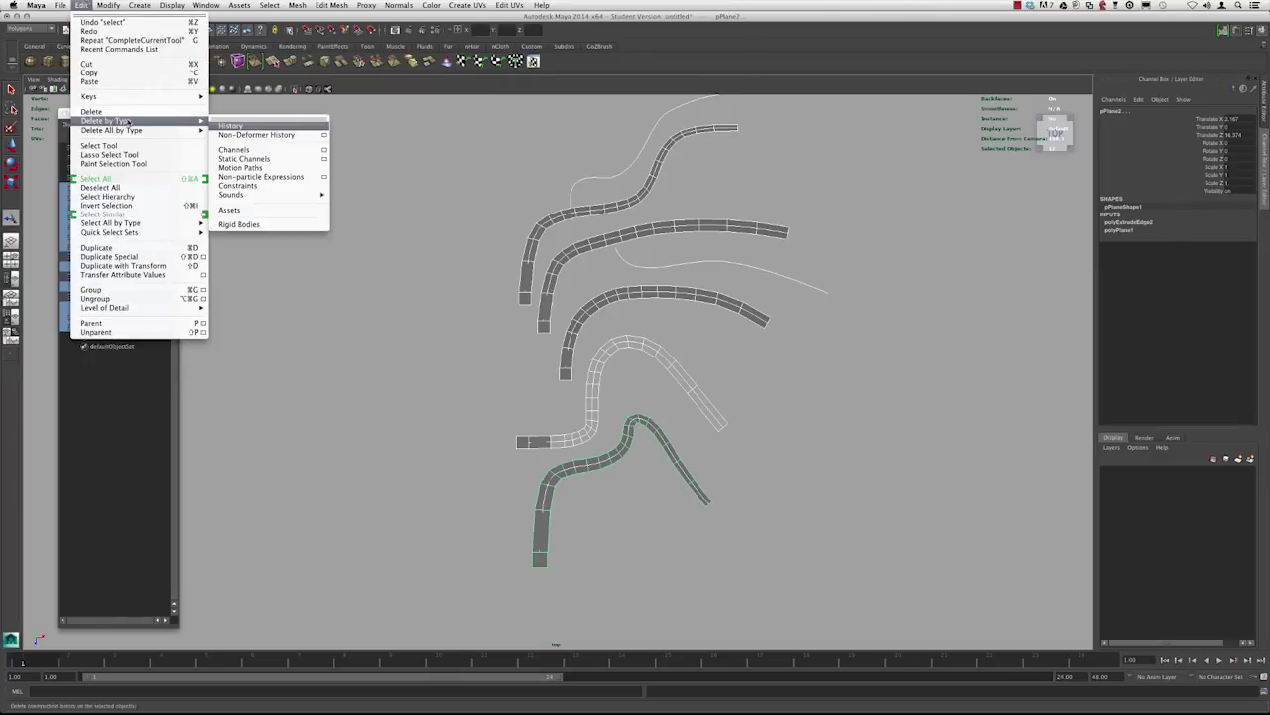
{"action": "left_click", "coordinate": [256, 126]}
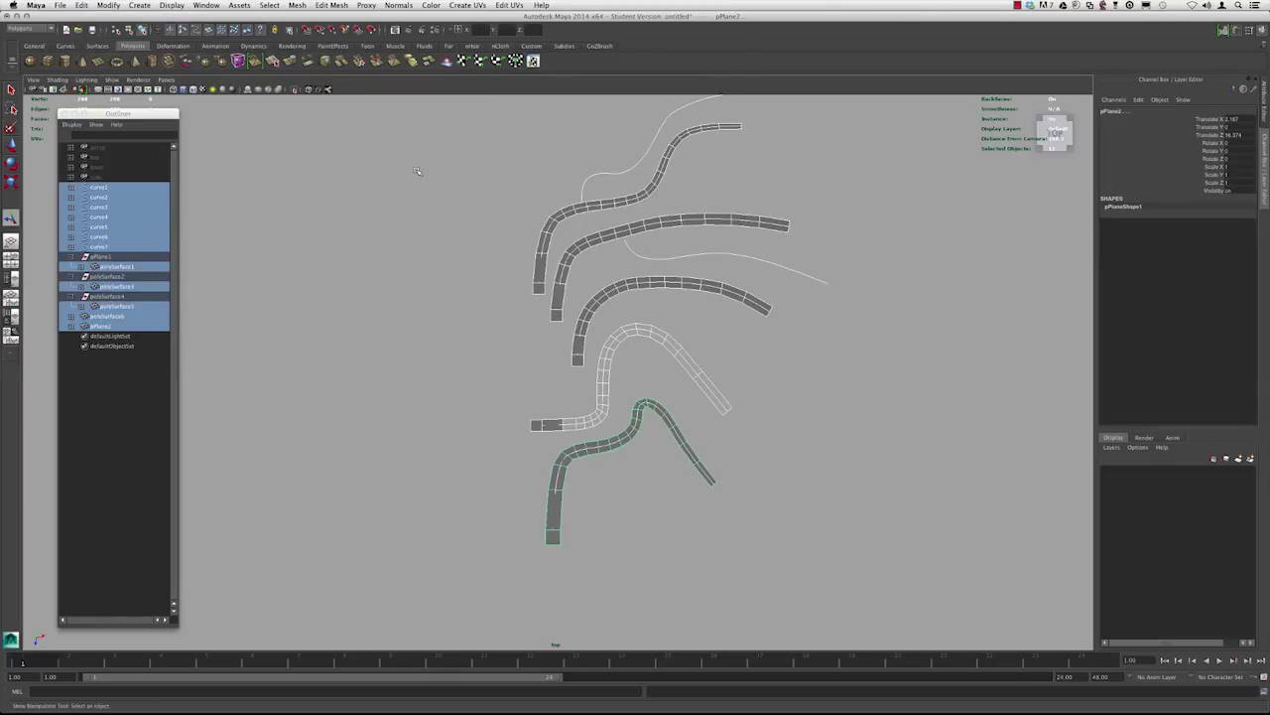
{"action": "middle_click_drag", "start_coordinate": [359, 202], "coordinate": [491, 283], "text": "alt"}
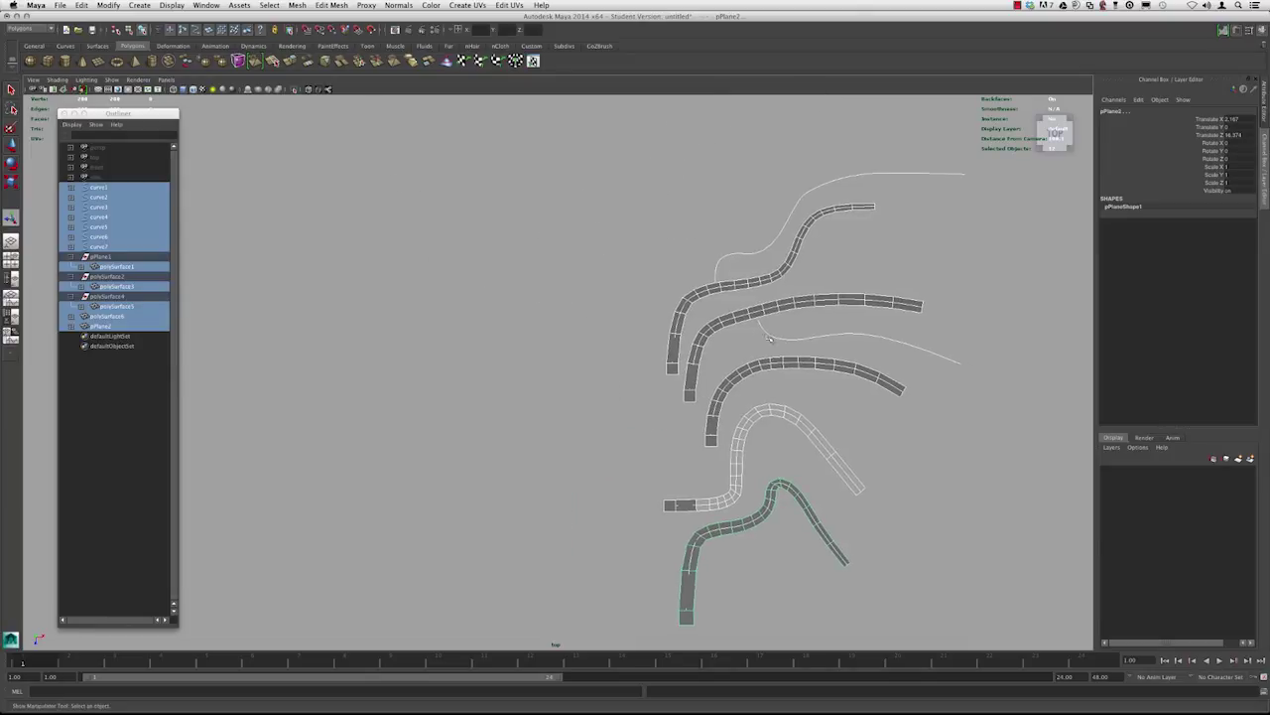
- Examine which strips the pPlane1 and polySurface2 groups and their child meshes represent by selecting each
{"action": "middle_click_drag", "start_coordinate": [739, 380], "coordinate": [696, 363], "text": "alt"}
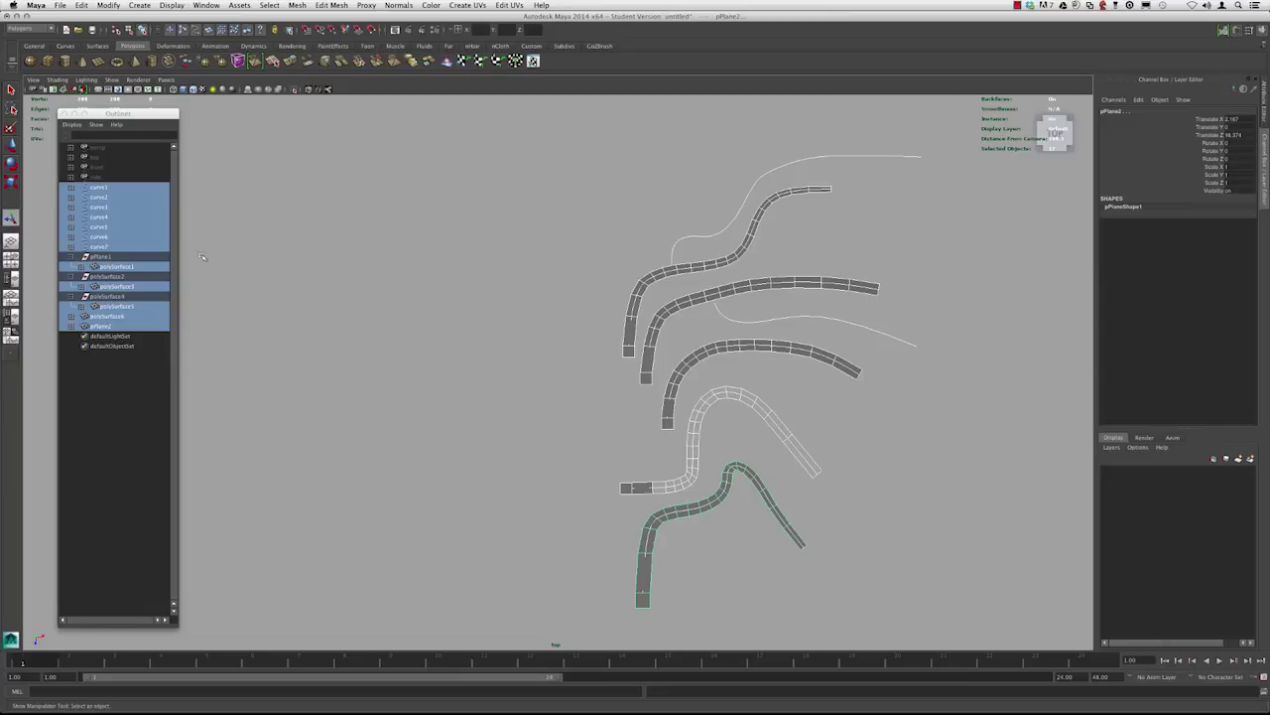
{"action": "left_click", "coordinate": [136, 257]}
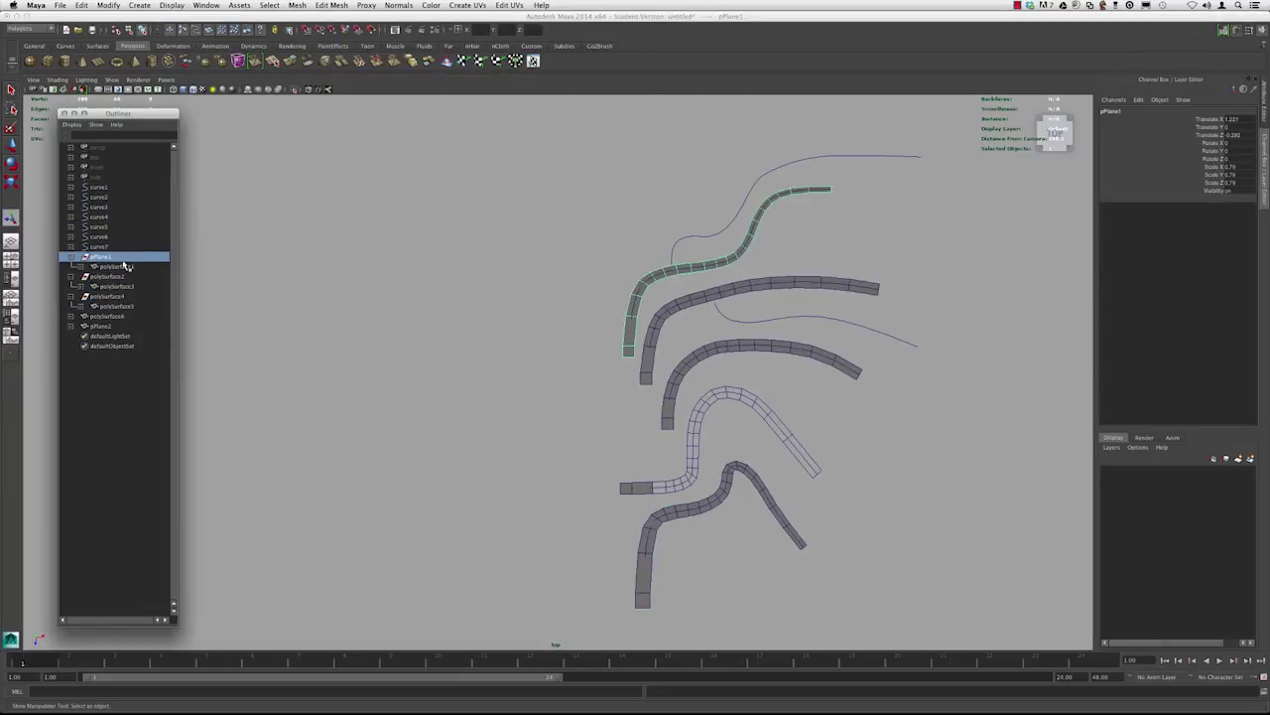
{"action": "left_click", "coordinate": [107, 276]}
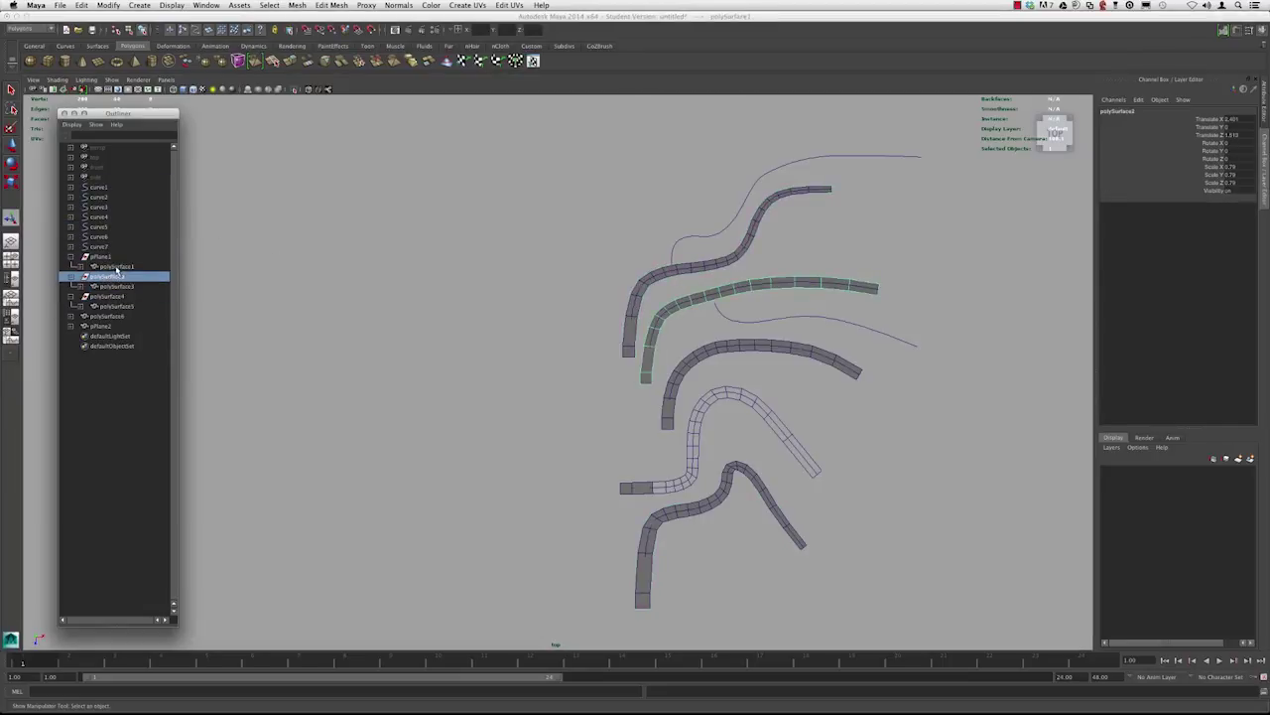
{"action": "left_click", "coordinate": [106, 286]}
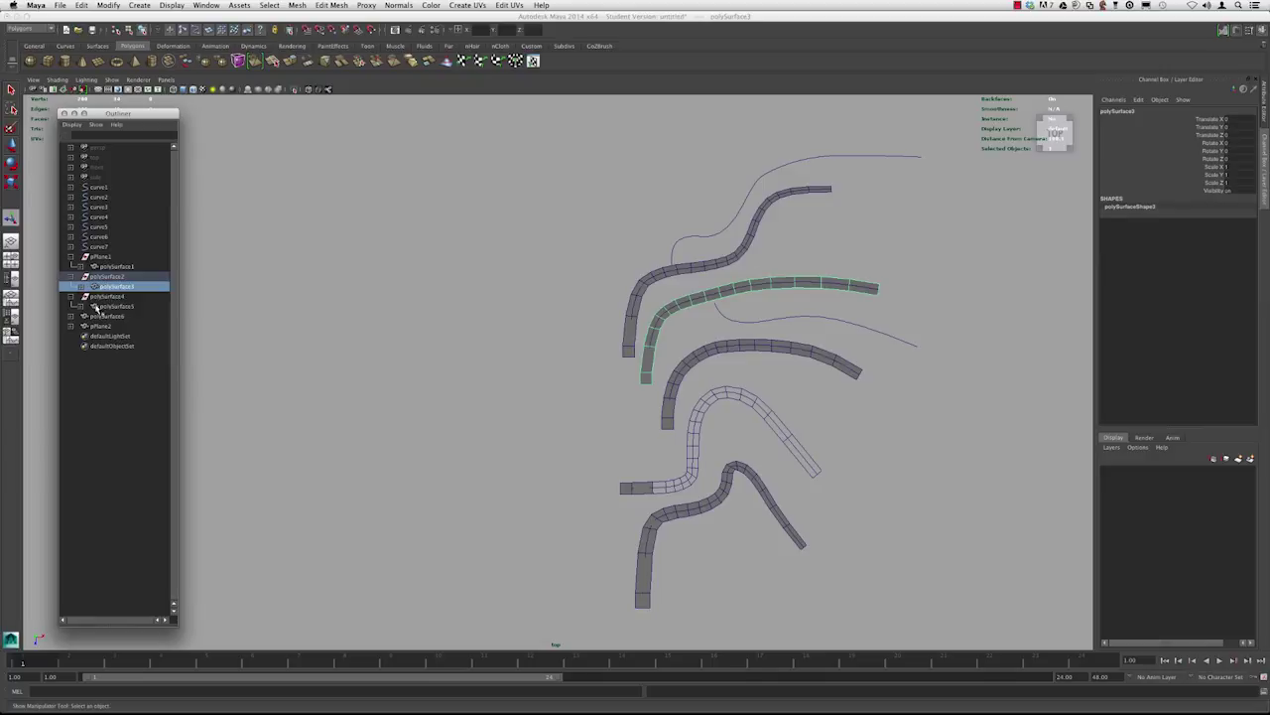
{"action": "left_click", "coordinate": [107, 258]}
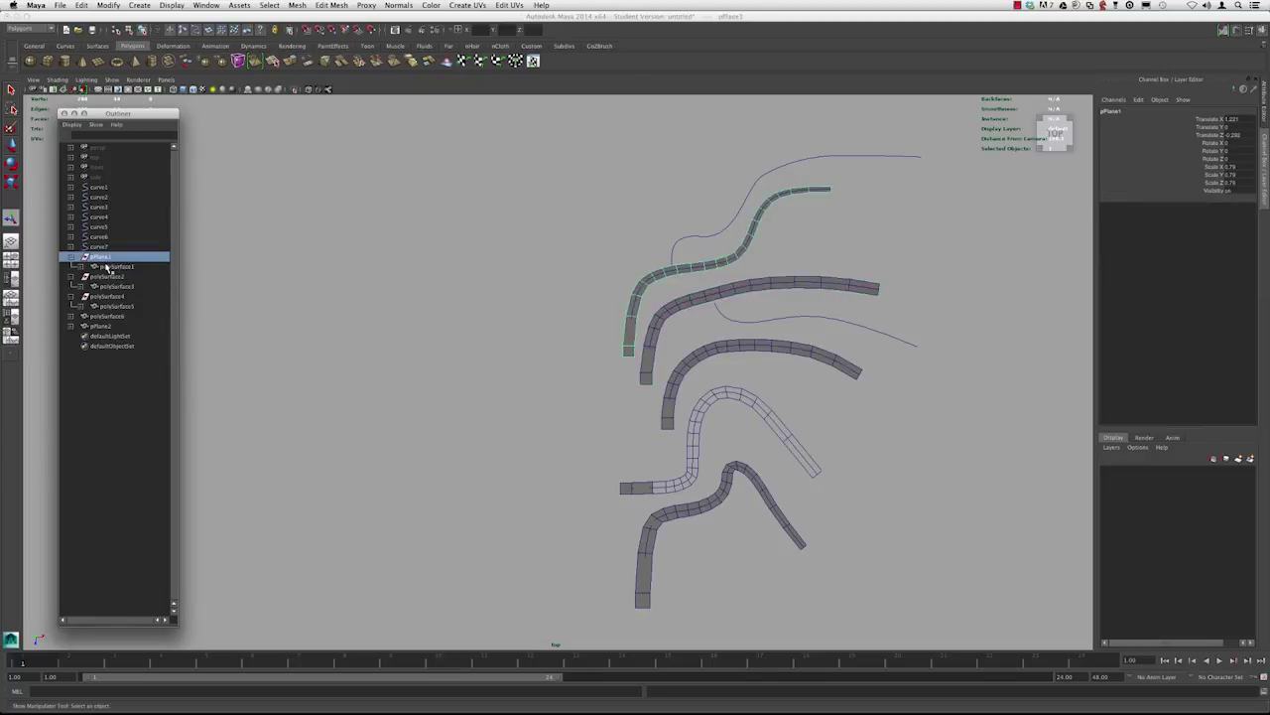
{"action": "left_click", "coordinate": [113, 267]}
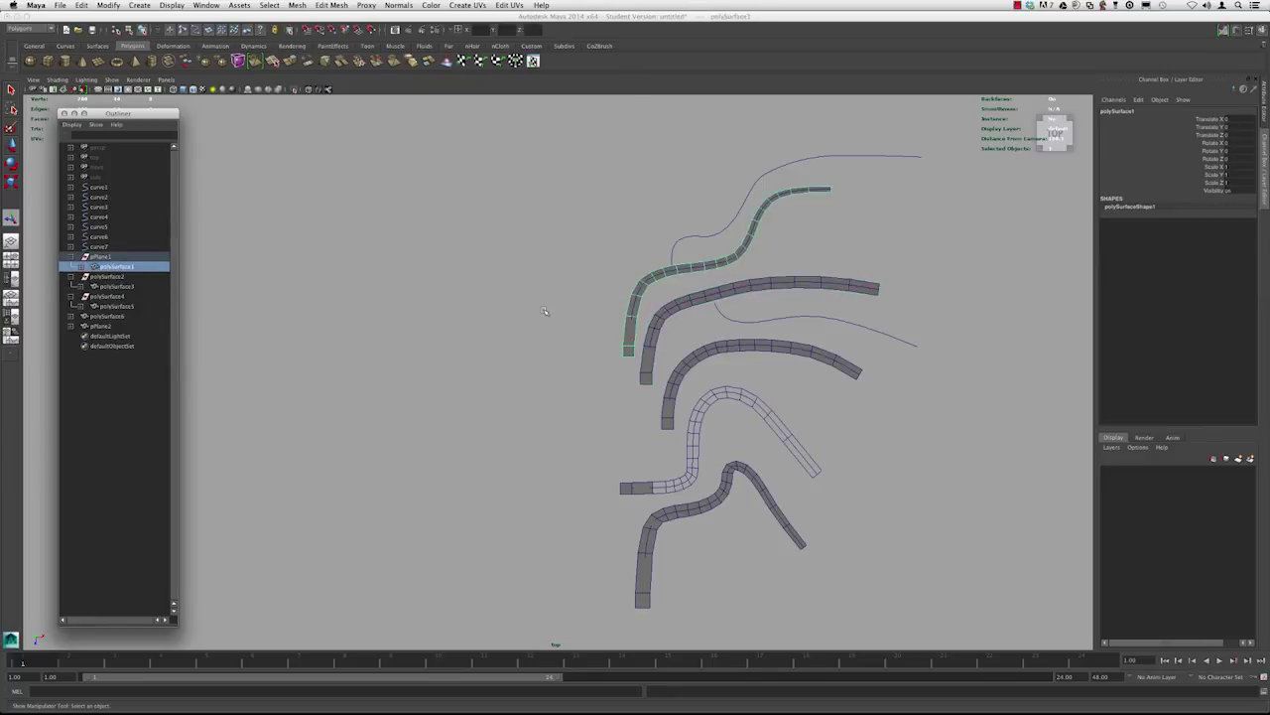
{"action": "left_click", "coordinate": [545, 312]}
- Move polySurface1, polySurface3 and polySurface5 out of their parent groups to the scene's top level, together with the other strips
{"action": "left_click", "coordinate": [121, 277]}
{"action": "left_click", "coordinate": [129, 267]}
{"action": "left_click", "coordinate": [123, 286], "text": "ctrl"}
{"action": "left_click", "coordinate": [112, 306], "text": "ctrl"}
{"action": "left_click", "coordinate": [114, 317], "text": "ctrl"}
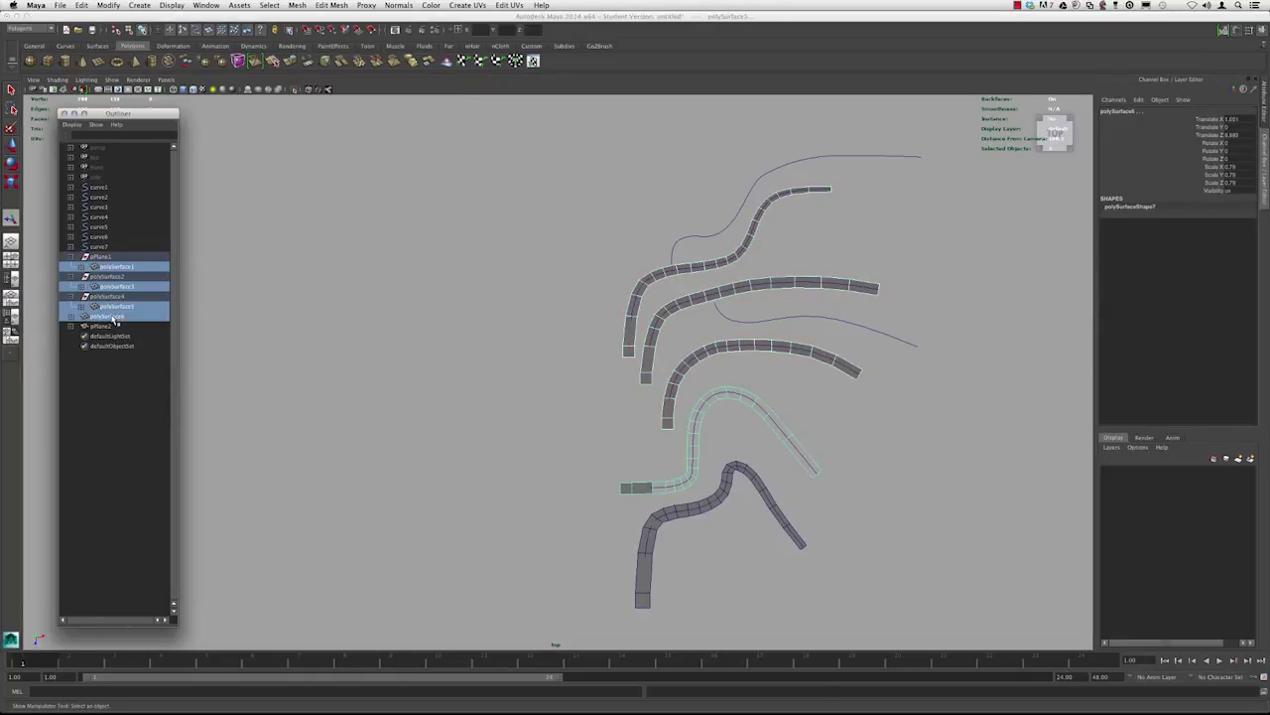
{"action": "left_click", "coordinate": [110, 327], "text": "ctrl"}
{"action": "middle_click_drag", "start_coordinate": [117, 340], "coordinate": [121, 399]}
- Delete the empty groups pPlane1, polySurface2 and polySurface4
{"action": "left_click", "coordinate": [118, 278]}
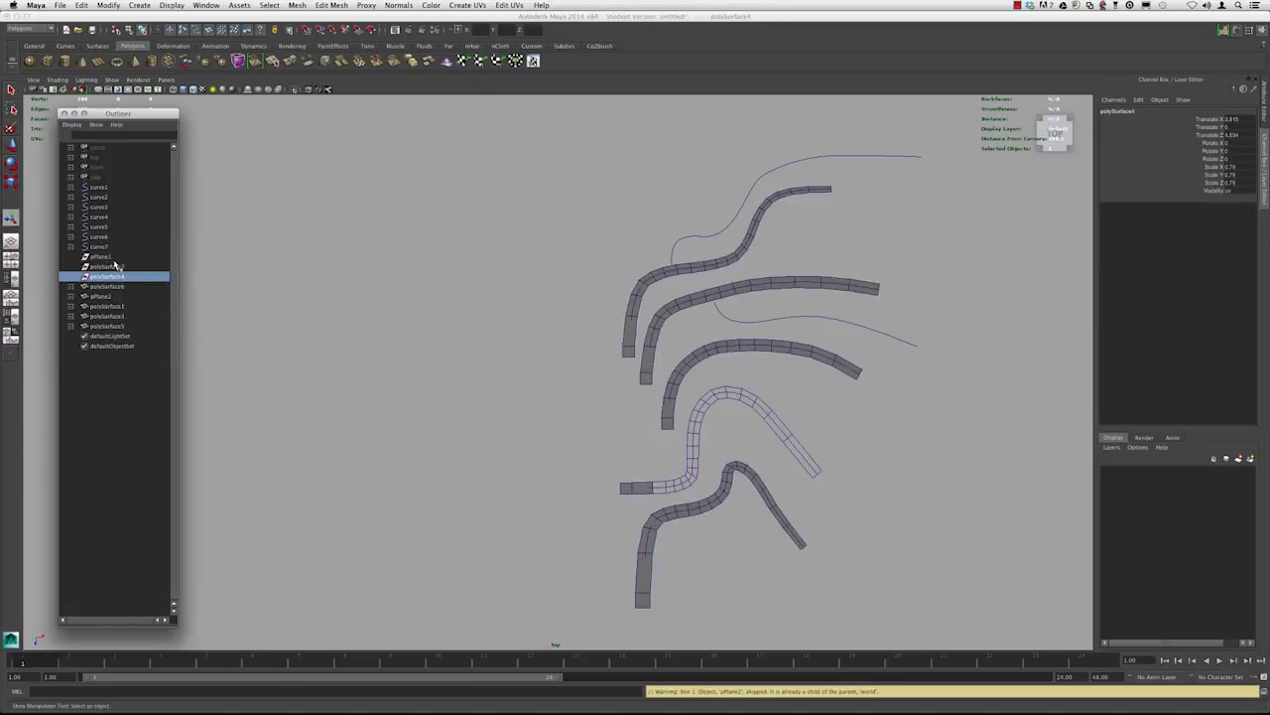
{"action": "left_click", "coordinate": [114, 259], "text": "shift"}
{"action": "key", "text": "Delete"}
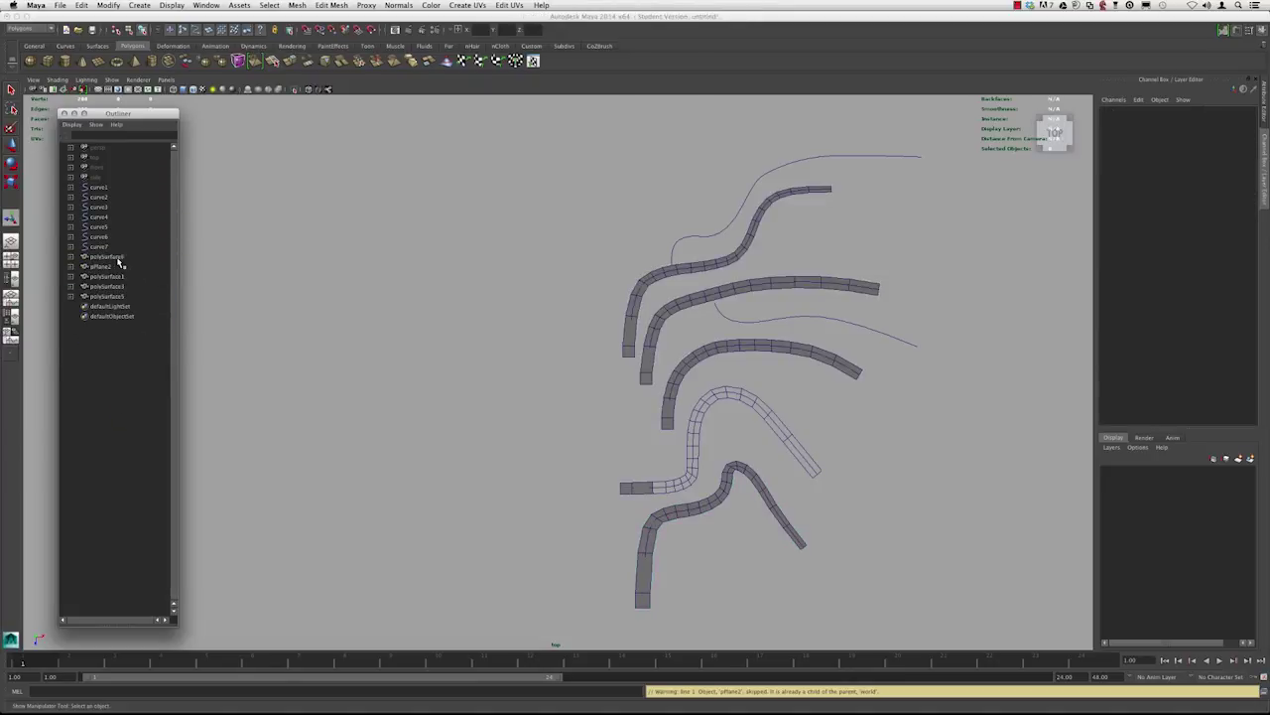
- Group the five strip meshes and rename the group BASE_POLYS
{"action": "left_click", "coordinate": [111, 257]}
{"action": "left_click", "coordinate": [117, 296], "text": "shift"}
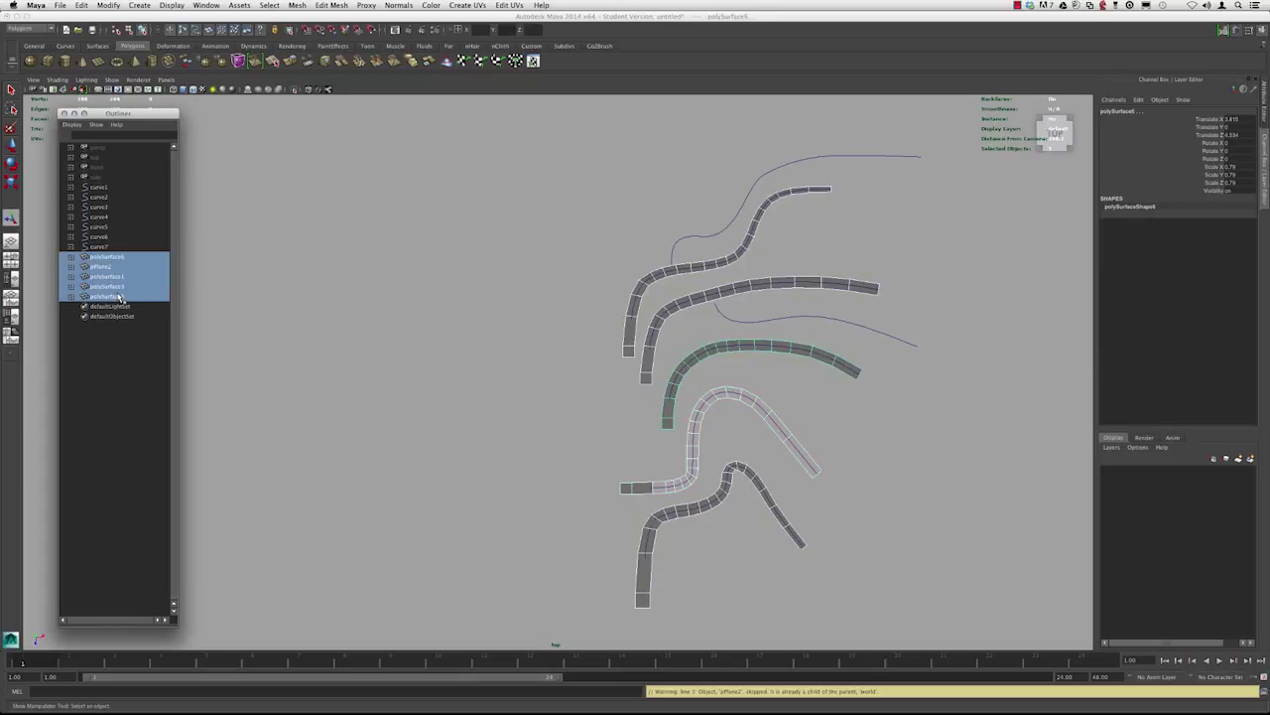
{"action": "key", "text": "ctrl+g"}
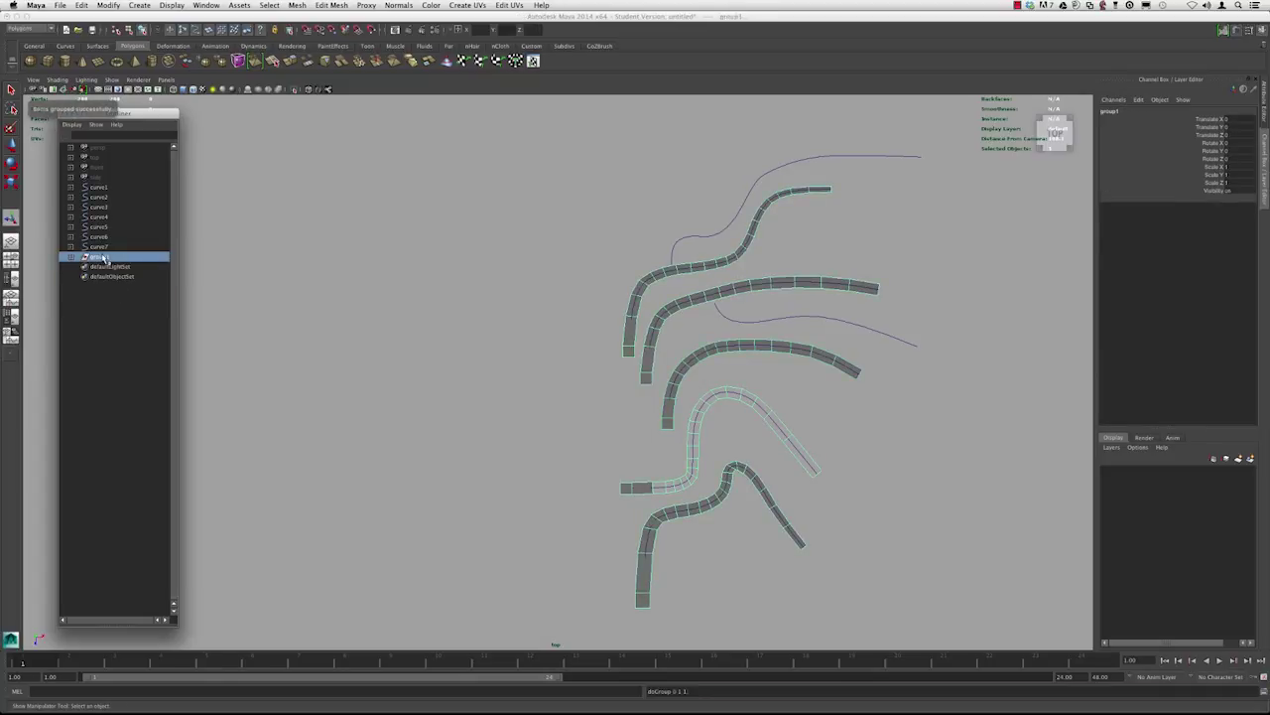
{"action": "double_click", "coordinate": [104, 258]}
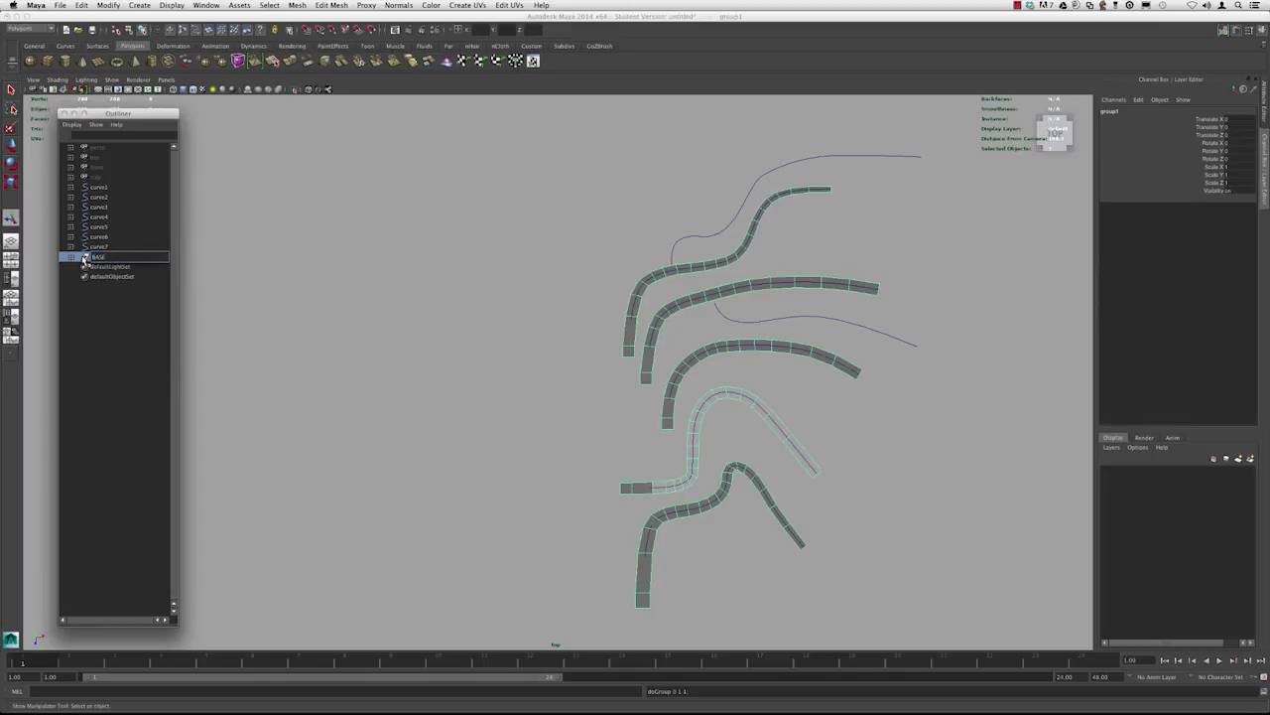
{"action": "type", "text": "BASE_POLYS"}
{"action": "key", "text": "Return"}
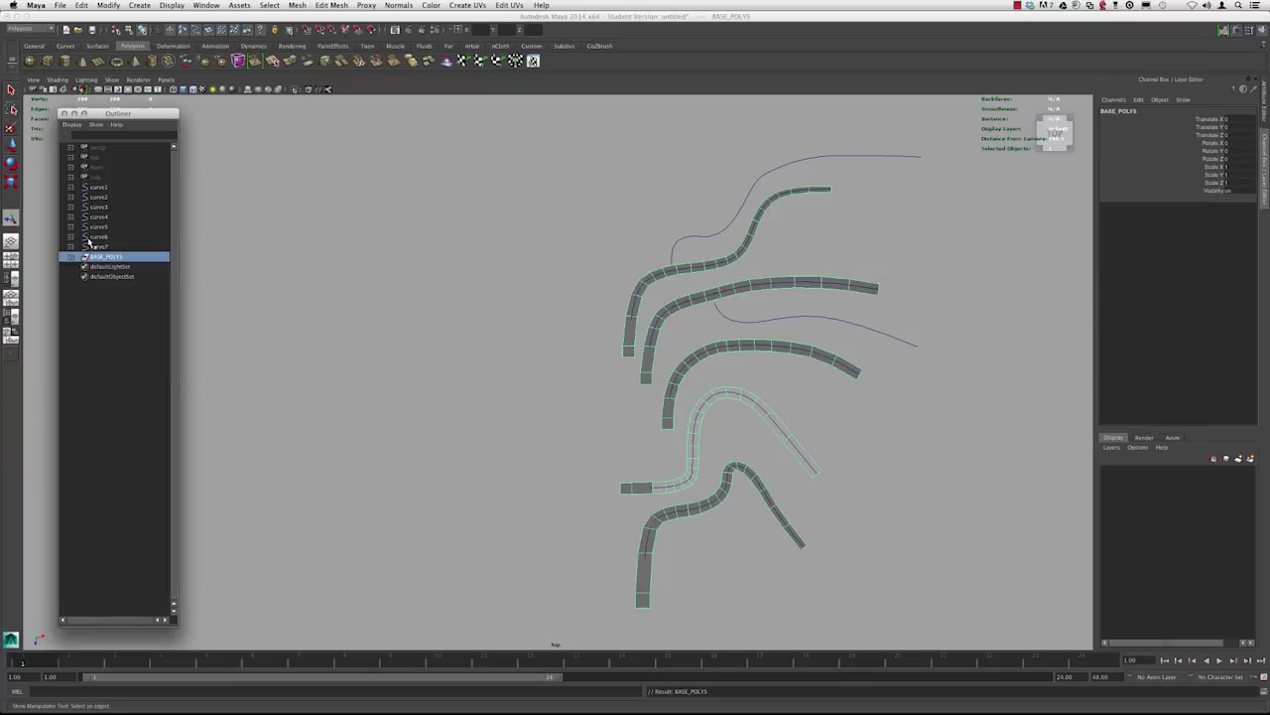
- Expand the BASE_POLYS group and examine its strips and the guide curves by selecting several of them
{"action": "left_click", "coordinate": [71, 257]}
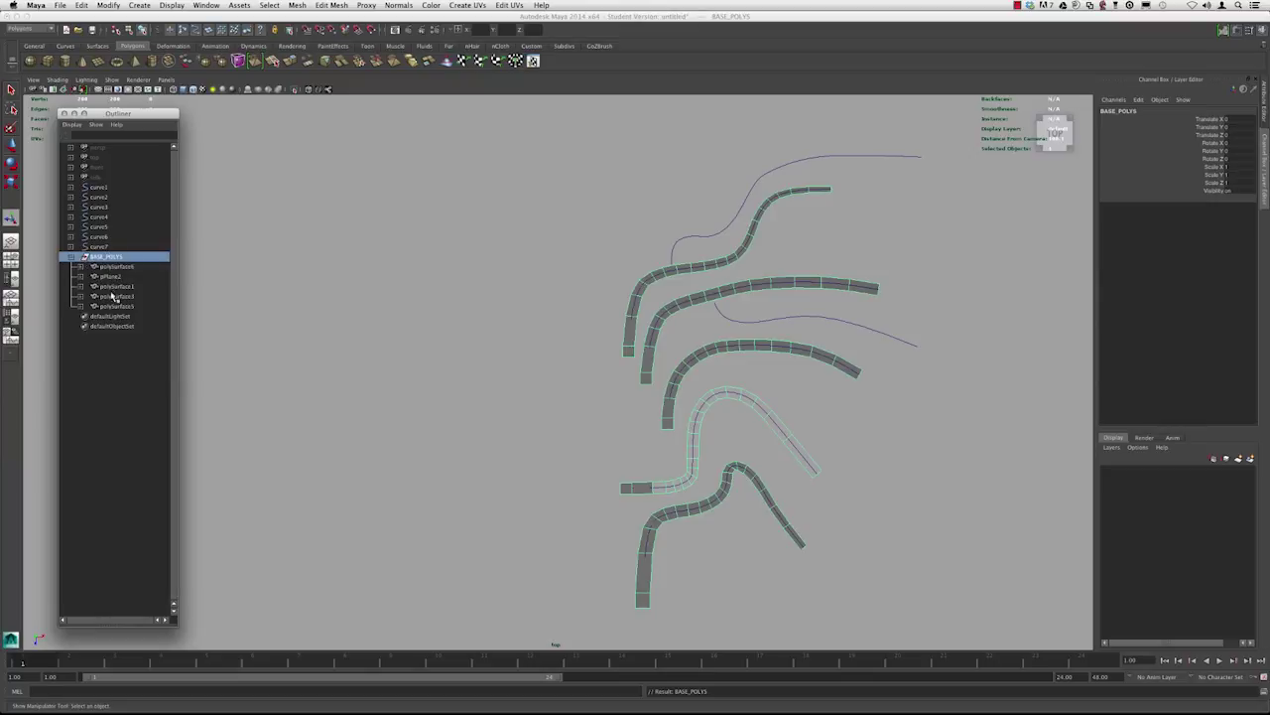
{"action": "left_click", "coordinate": [113, 277]}
{"action": "left_click", "coordinate": [116, 268]}
{"action": "left_click", "coordinate": [104, 247]}
{"action": "left_click", "coordinate": [101, 228]}
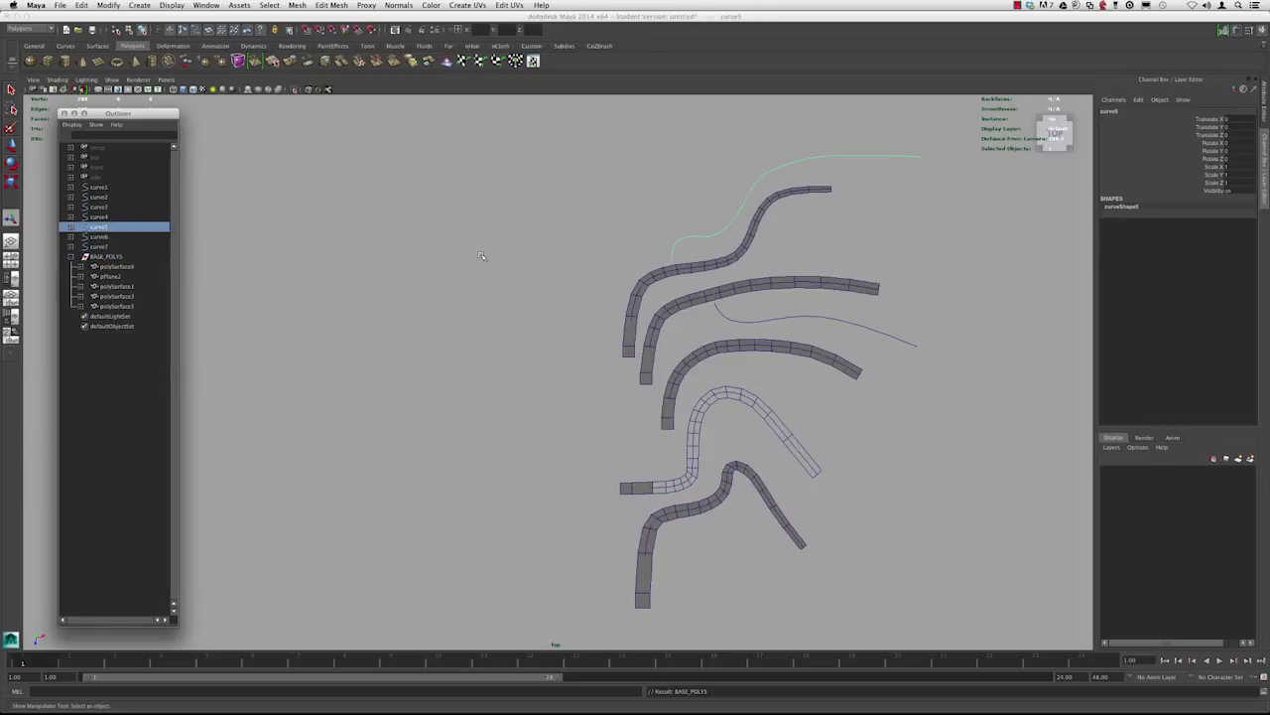
{"action": "left_click", "coordinate": [845, 341]}
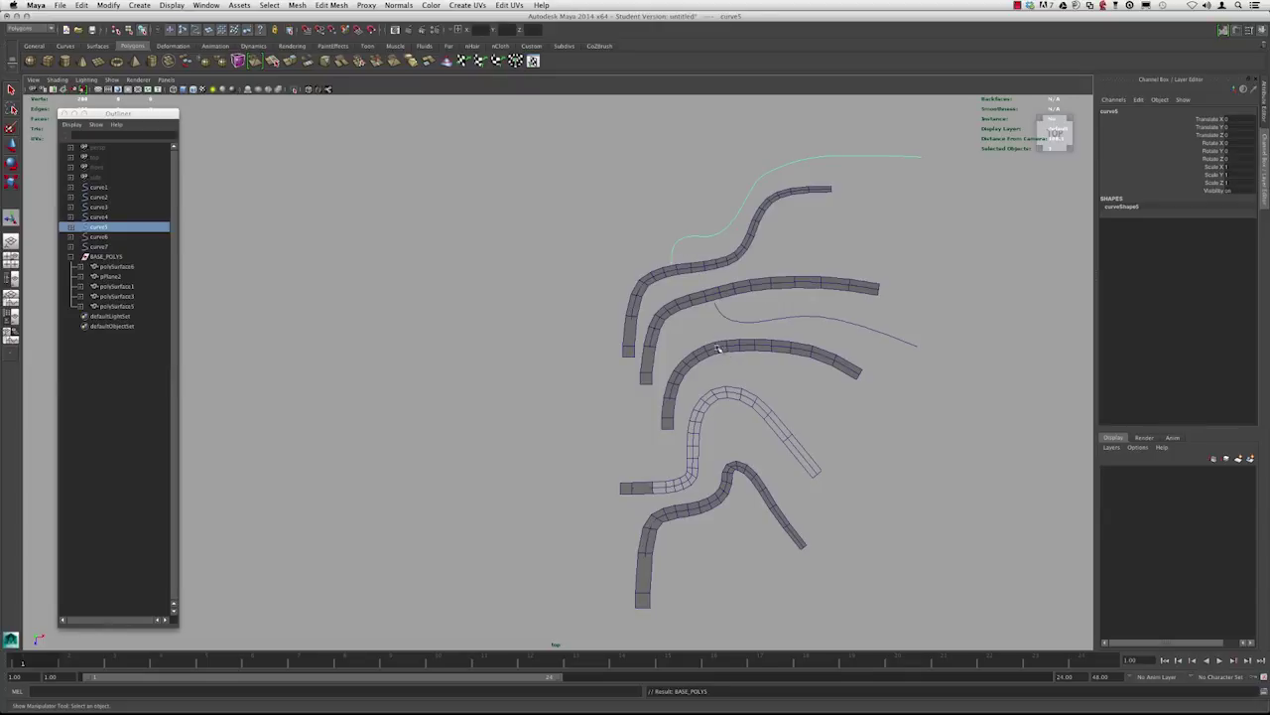
- Select the border edge of the polySurface3 strip where curve3 starts, and add curve3 to the selection
{"action": "middle_click_drag", "start_coordinate": [718, 347], "coordinate": [619, 314], "text": "alt"}
{"action": "right_click_drag", "start_coordinate": [618, 314], "coordinate": [619, 343], "text": "alt"}
{"action": "middle_click_drag", "start_coordinate": [619, 343], "coordinate": [649, 355], "text": "alt"}
{"action": "left_click", "coordinate": [669, 324]}
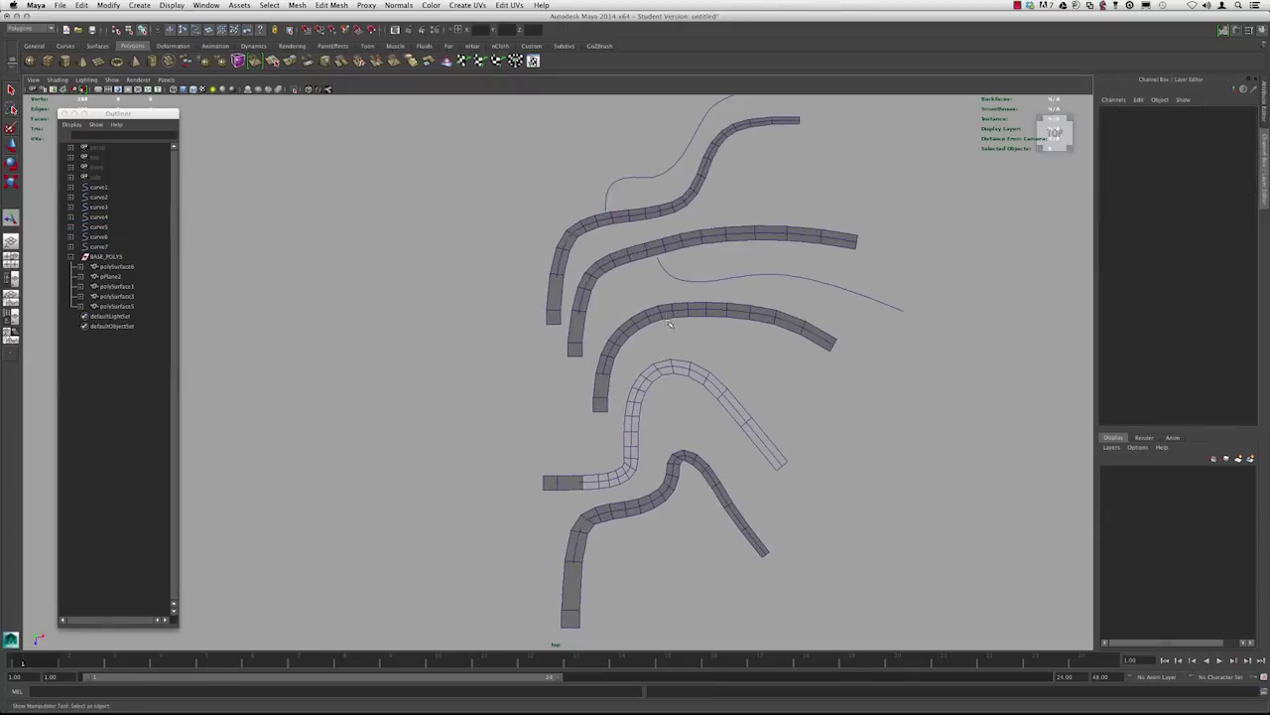
{"action": "right_click_drag", "start_coordinate": [626, 308], "coordinate": [641, 348], "text": "alt"}
{"action": "middle_click_drag", "start_coordinate": [664, 248], "coordinate": [633, 307], "text": "alt"}
{"action": "left_click", "coordinate": [618, 283]}
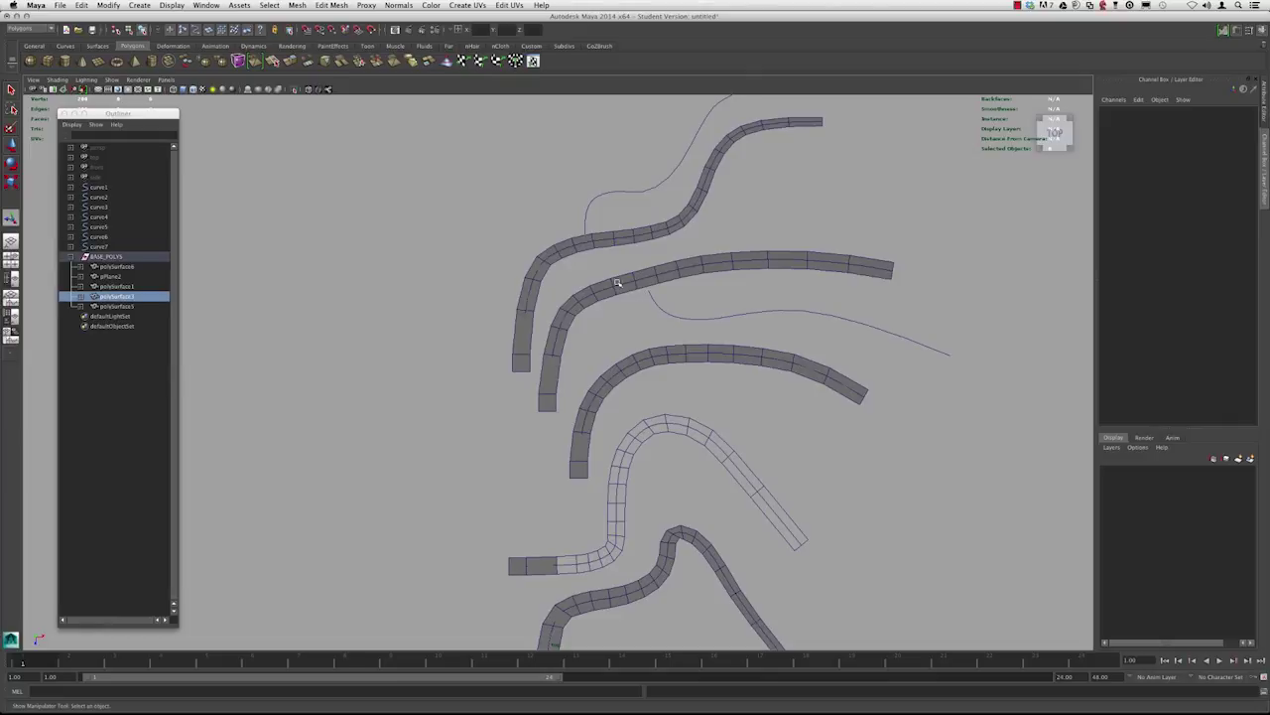
{"action": "right_click_drag", "start_coordinate": [620, 287], "coordinate": [664, 323], "text": "alt"}
{"action": "middle_click_drag", "start_coordinate": [662, 321], "coordinate": [616, 316], "text": "alt"}
{"action": "right_click_drag", "start_coordinate": [607, 299], "coordinate": [606, 277]}
{"action": "left_click", "coordinate": [610, 299]}
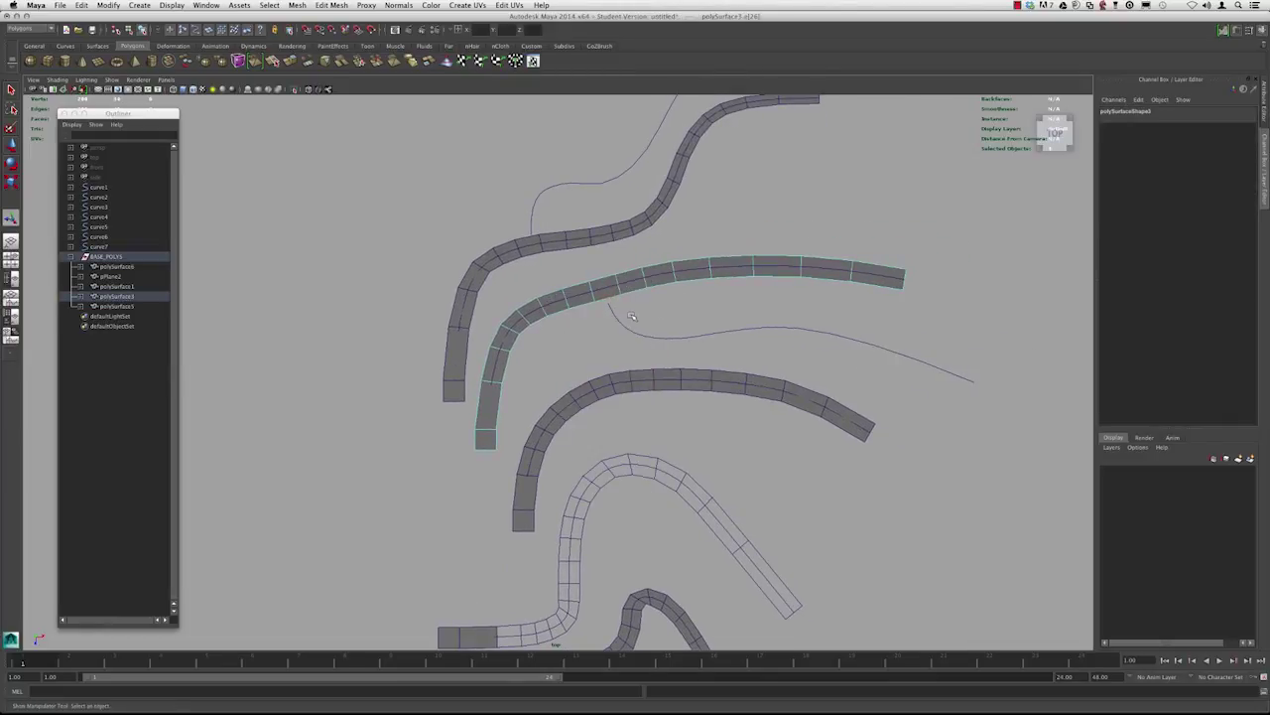
{"action": "left_click", "coordinate": [588, 320]}
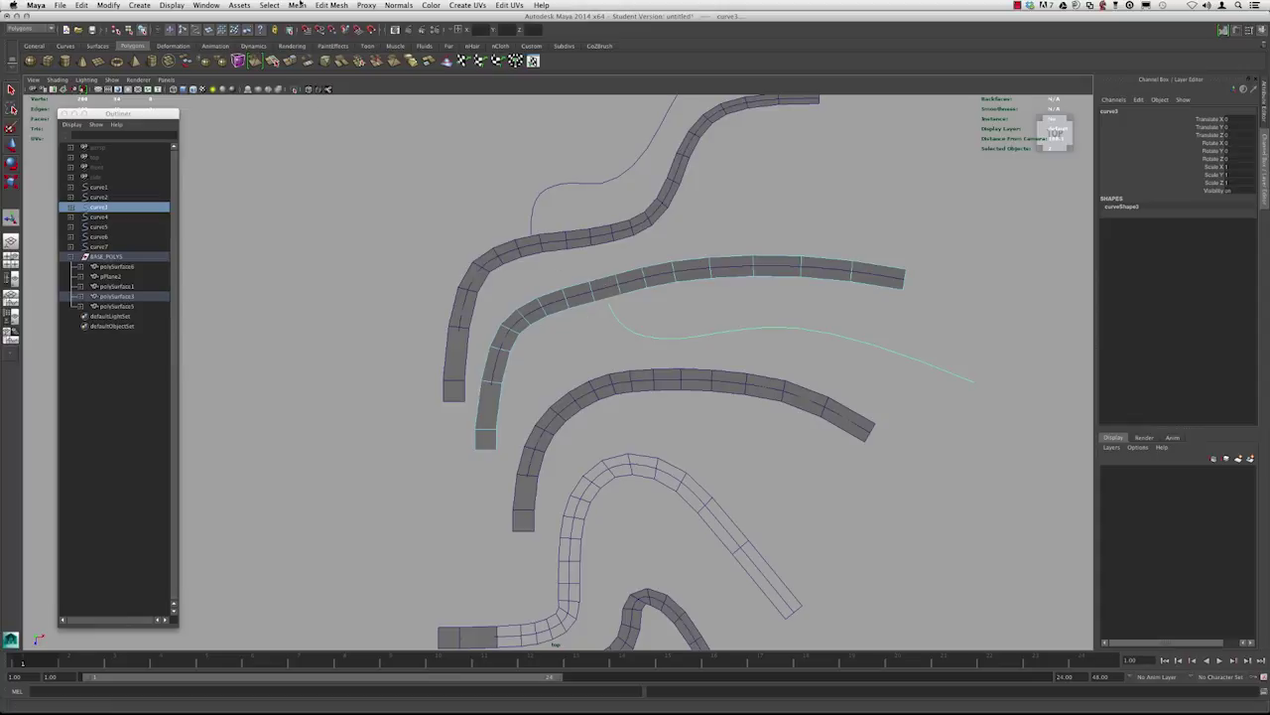
- Extrude the selected edge along curve3 with 10 divisions and return to object selection
{"action": "left_click", "coordinate": [332, 5]}
{"action": "left_click", "coordinate": [336, 52]}
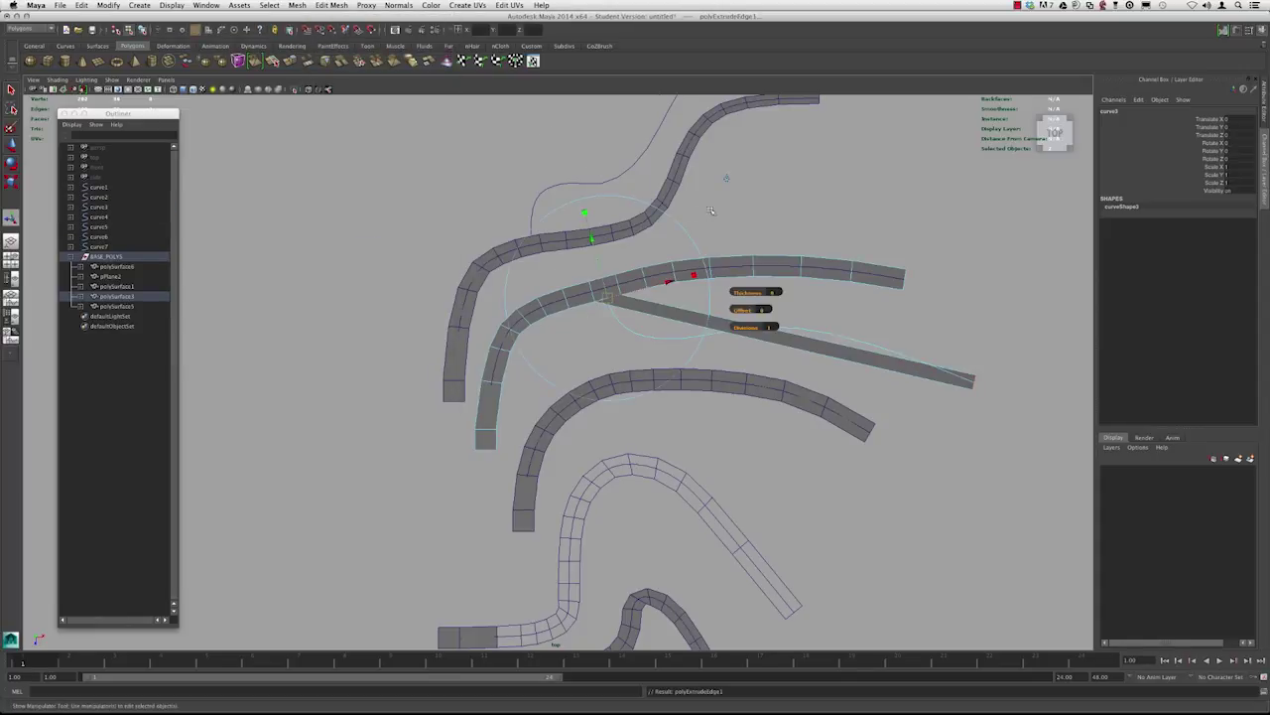
{"action": "double_click", "coordinate": [1241, 349]}
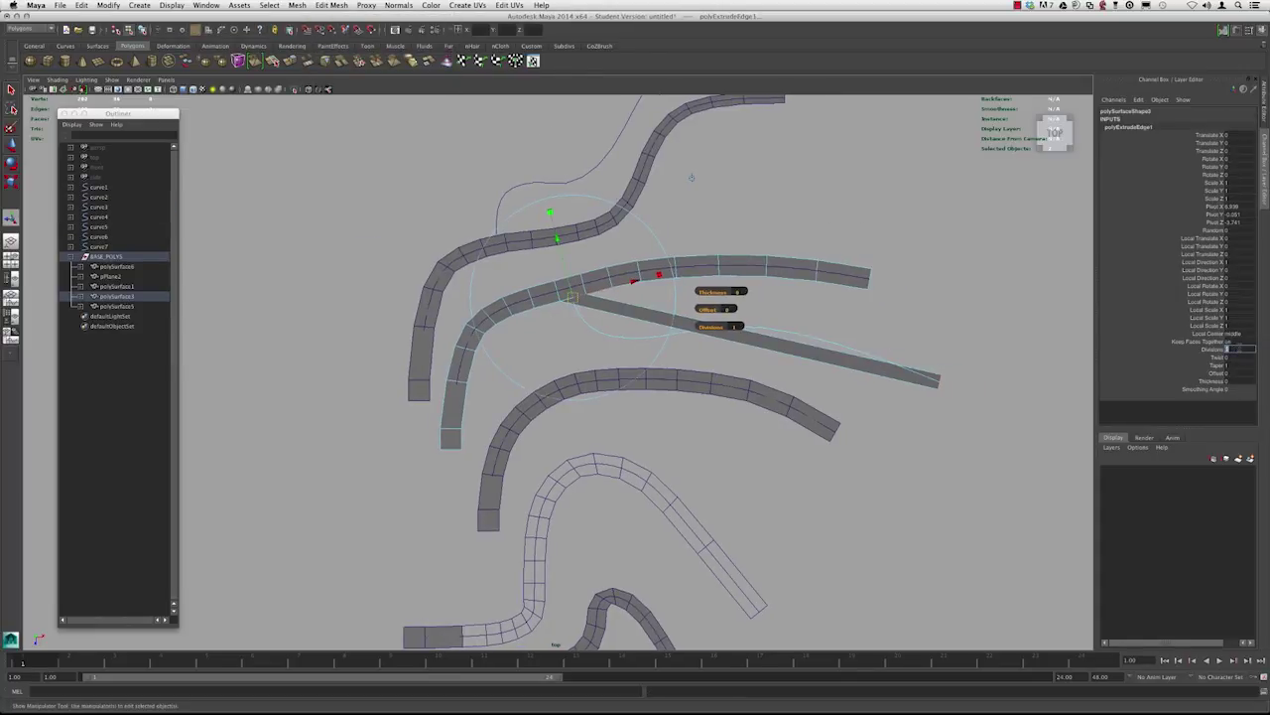
{"action": "type", "text": "18"}
{"action": "key", "text": "Return"}
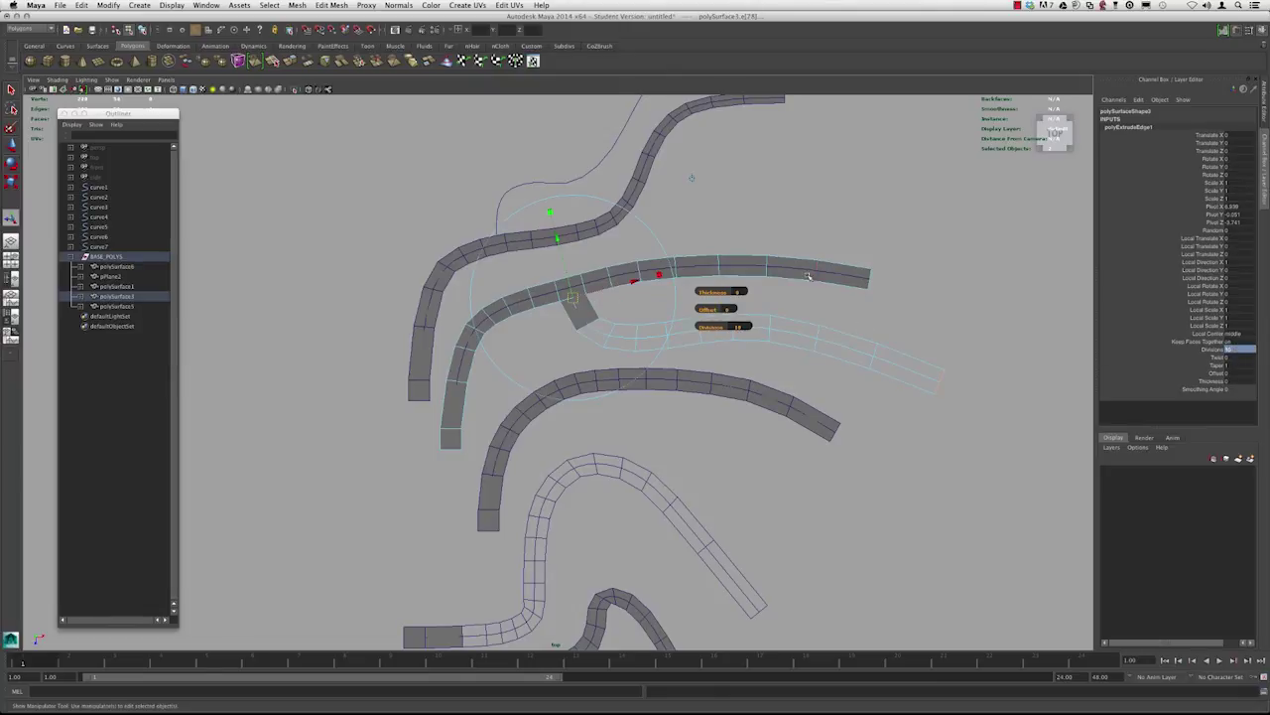
{"action": "right_click_drag", "start_coordinate": [779, 260], "coordinate": [802, 246]}
{"action": "left_click", "coordinate": [800, 234]}
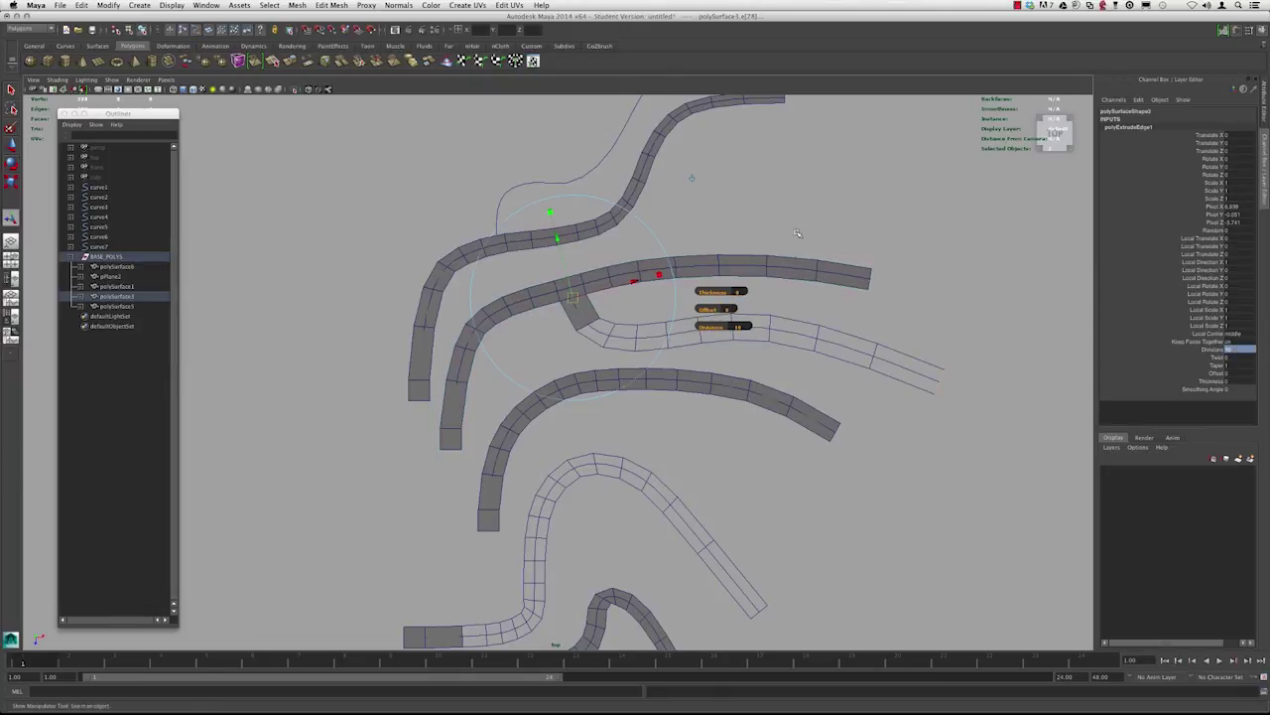
- Show the strips in wireframe and select the polySurface1 border edge at the start of curve5 together with curve5
{"action": "key", "text": "5"}
{"action": "key", "text": "4"}
{"action": "middle_click_drag", "start_coordinate": [564, 226], "coordinate": [597, 259], "text": "alt"}
{"action": "scroll", "coordinate": [597, 259], "scroll_direction": "up", "scroll_amount": 1}
{"action": "left_click", "coordinate": [550, 259]}
{"action": "right_click_drag", "start_coordinate": [560, 258], "coordinate": [559, 233]}
{"action": "left_click", "coordinate": [528, 263]}
{"action": "left_click", "coordinate": [529, 226], "text": "shift"}
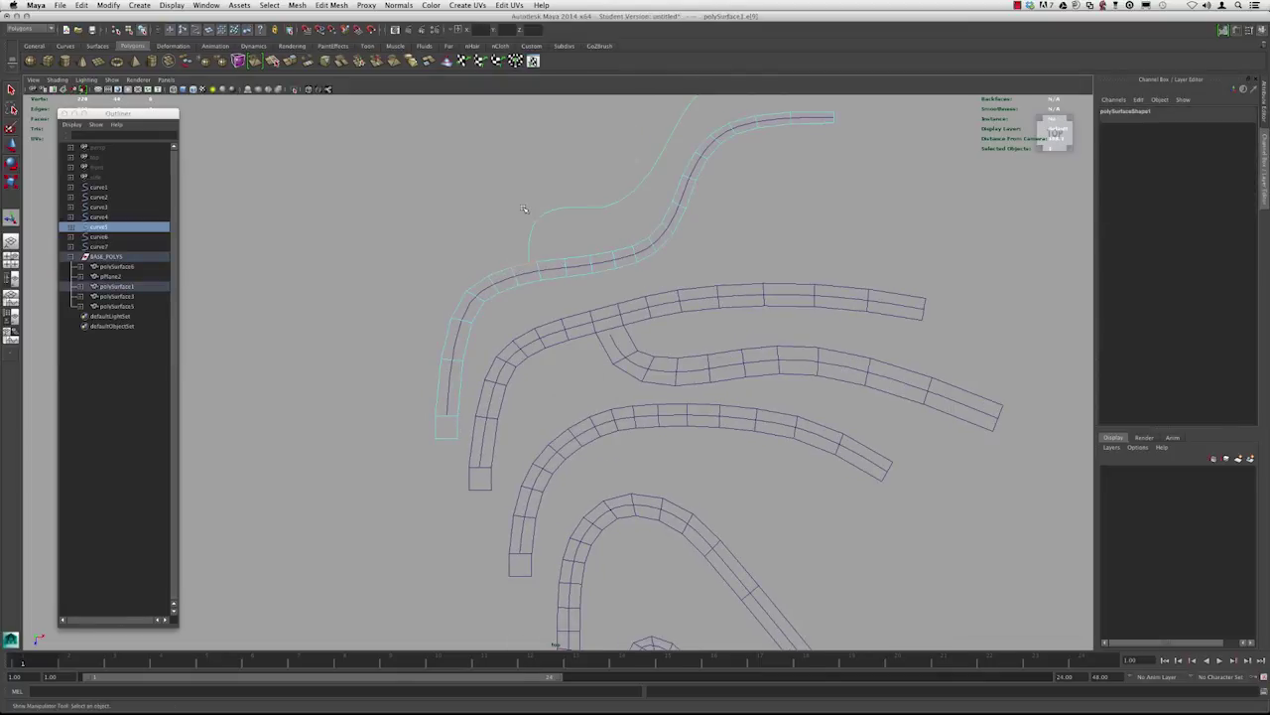
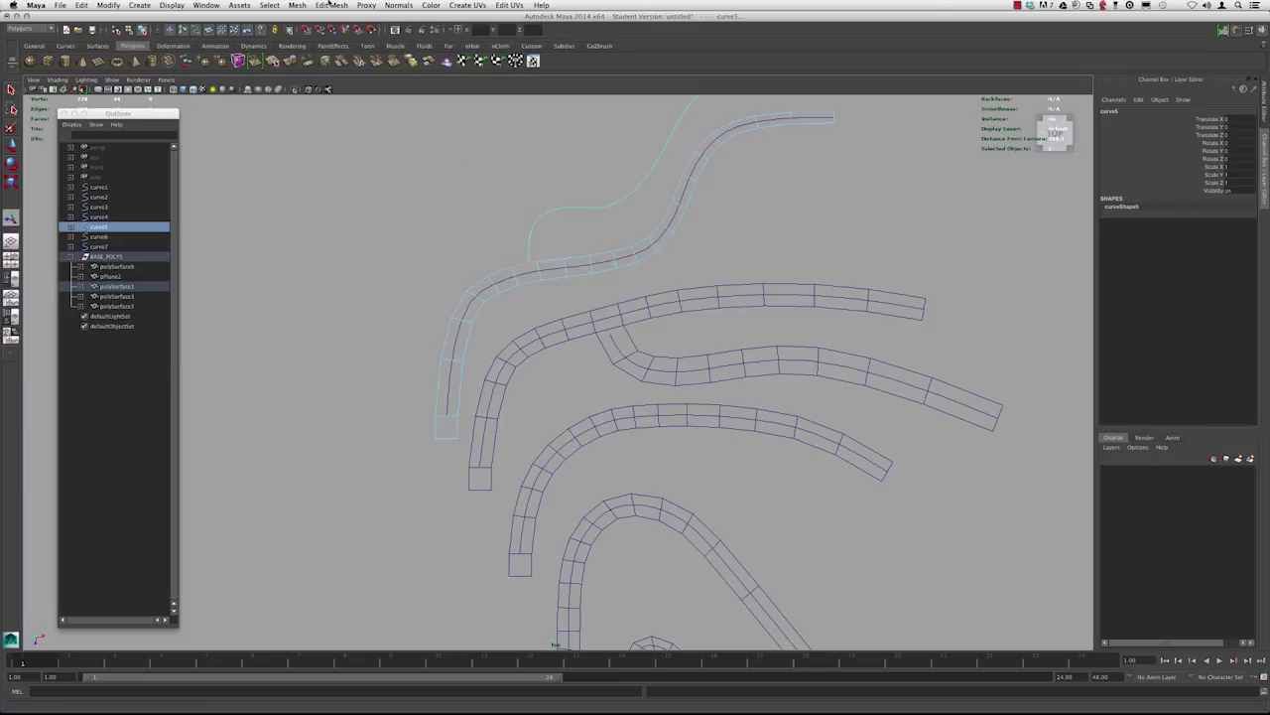
- Extrude the selected edge along curve5 with 15 divisions and a taper of 0.5
{"action": "key", "text": "g"}
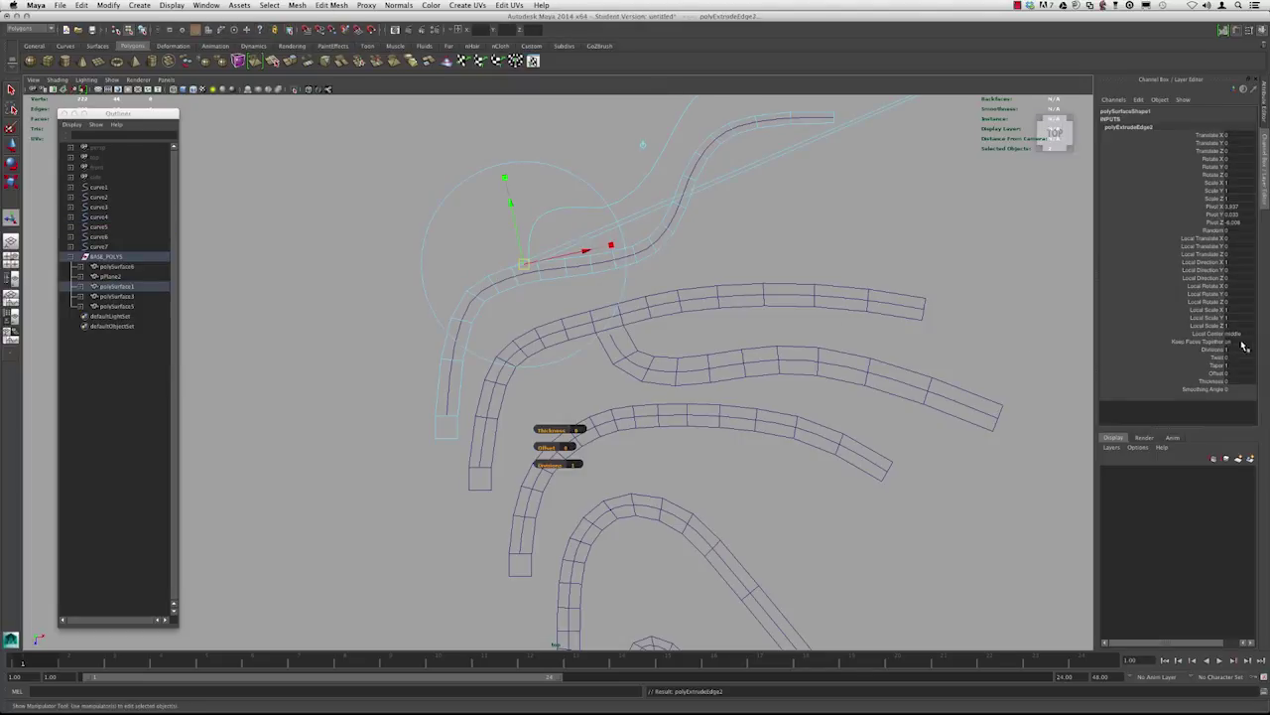
{"action": "left_click", "coordinate": [1231, 349]}
{"action": "type", "text": "15"}
{"action": "key", "text": "Return"}
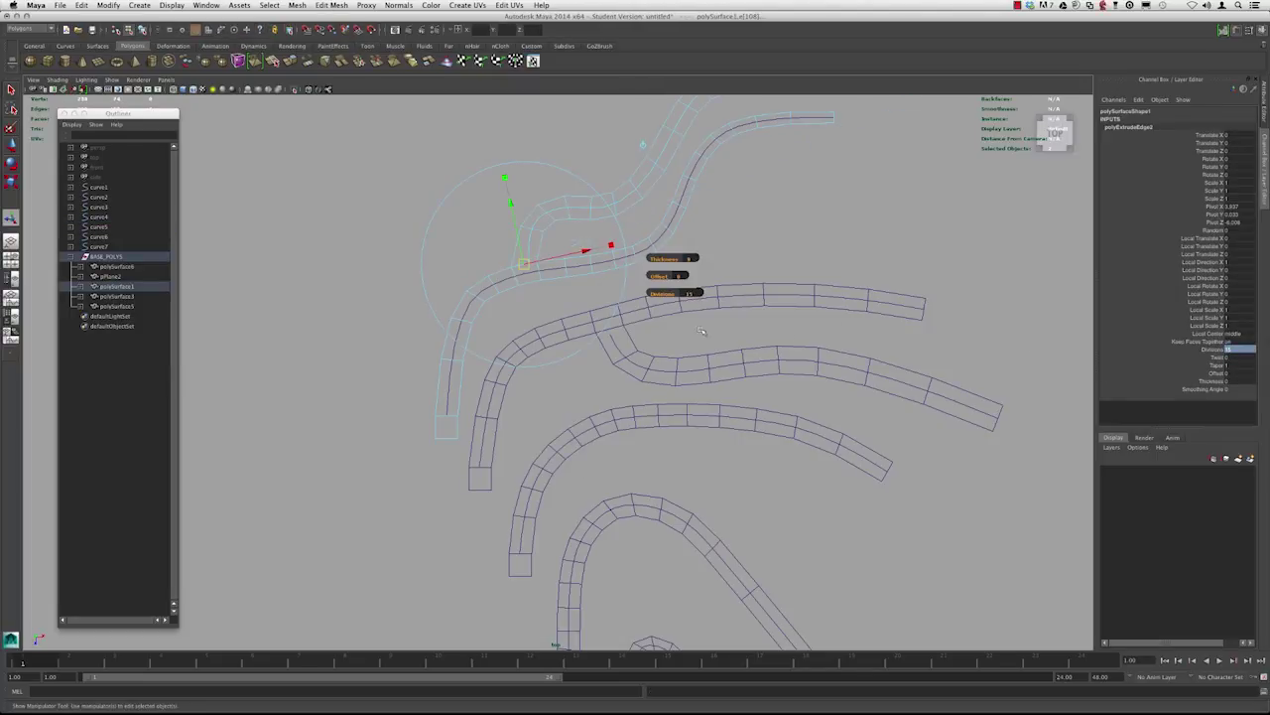
{"action": "right_click_drag", "start_coordinate": [701, 330], "coordinate": [758, 260], "text": "alt"}
{"action": "middle_click_drag", "start_coordinate": [760, 259], "coordinate": [760, 395], "text": "alt"}
{"action": "left_click", "coordinate": [1237, 367]}
{"action": "key", "text": "Return"}
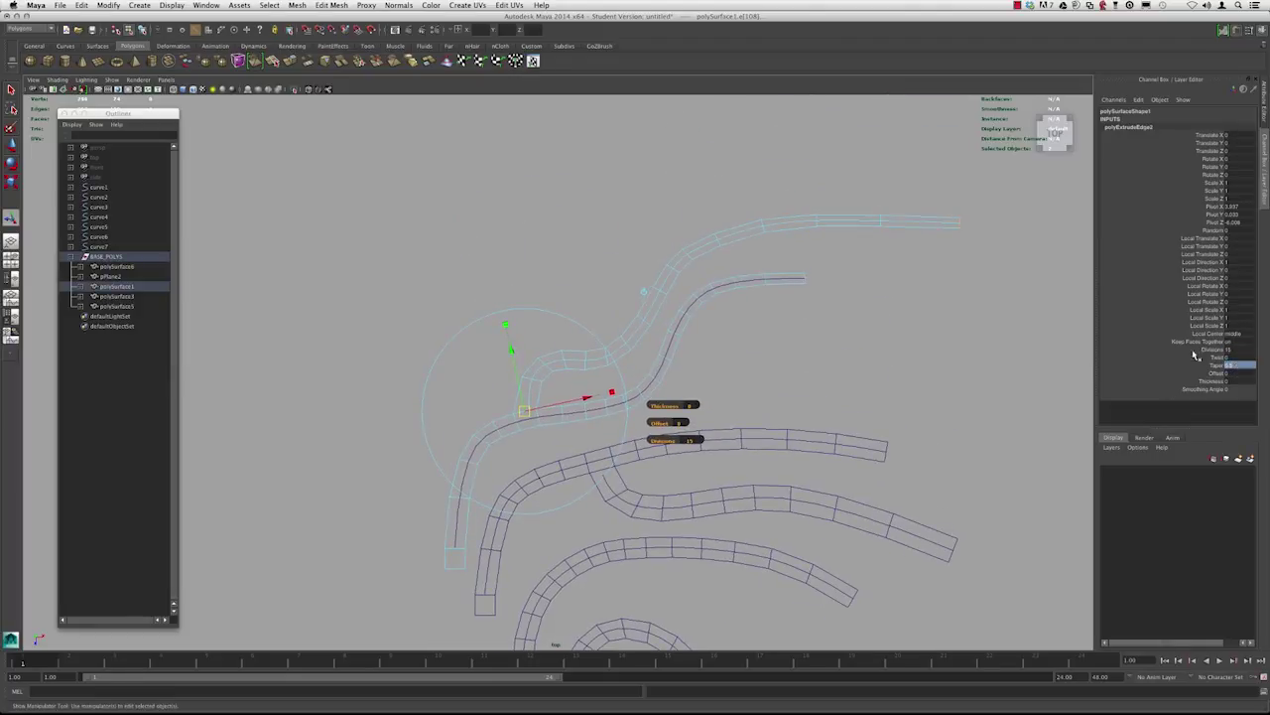
- Deselect the extrusion and examine the new branches on polySurface1 and polySurface3 alongside the other strips
{"action": "middle_click_drag", "start_coordinate": [723, 441], "coordinate": [709, 288], "text": "alt"}
{"action": "right_click_drag", "start_coordinate": [708, 288], "coordinate": [739, 402], "text": "alt"}
{"action": "left_click", "coordinate": [683, 344]}
{"action": "left_click", "coordinate": [681, 337]}
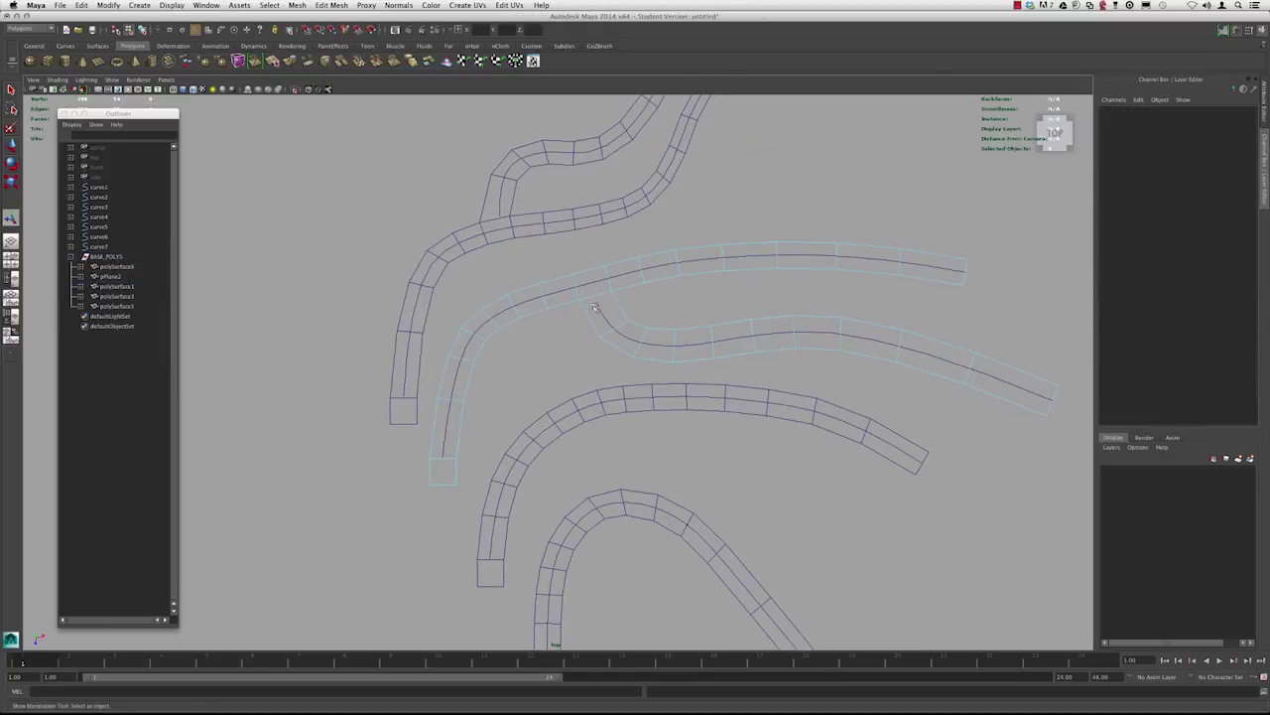
{"action": "right_click_drag", "start_coordinate": [544, 321], "coordinate": [524, 325], "text": "alt"}
{"action": "middle_click_drag", "start_coordinate": [572, 331], "coordinate": [610, 287], "text": "alt"}
{"action": "middle_click_drag", "start_coordinate": [681, 374], "coordinate": [635, 295], "text": "alt"}
{"action": "right_click_drag", "start_coordinate": [635, 295], "coordinate": [566, 404], "text": "alt"}
{"action": "middle_click_drag", "start_coordinate": [567, 404], "coordinate": [620, 478], "text": "alt"}
{"action": "right_click_drag", "start_coordinate": [595, 417], "coordinate": [492, 332], "text": "alt"}
{"action": "middle_click_drag", "start_coordinate": [659, 435], "coordinate": [654, 388], "text": "alt"}
{"action": "right_click_drag", "start_coordinate": [626, 389], "coordinate": [666, 405], "text": "alt"}
- Draw a CV curve that branches from the crest of the polySurface6 strip and arches over its descending part
{"action": "left_click", "coordinate": [89, 5]}
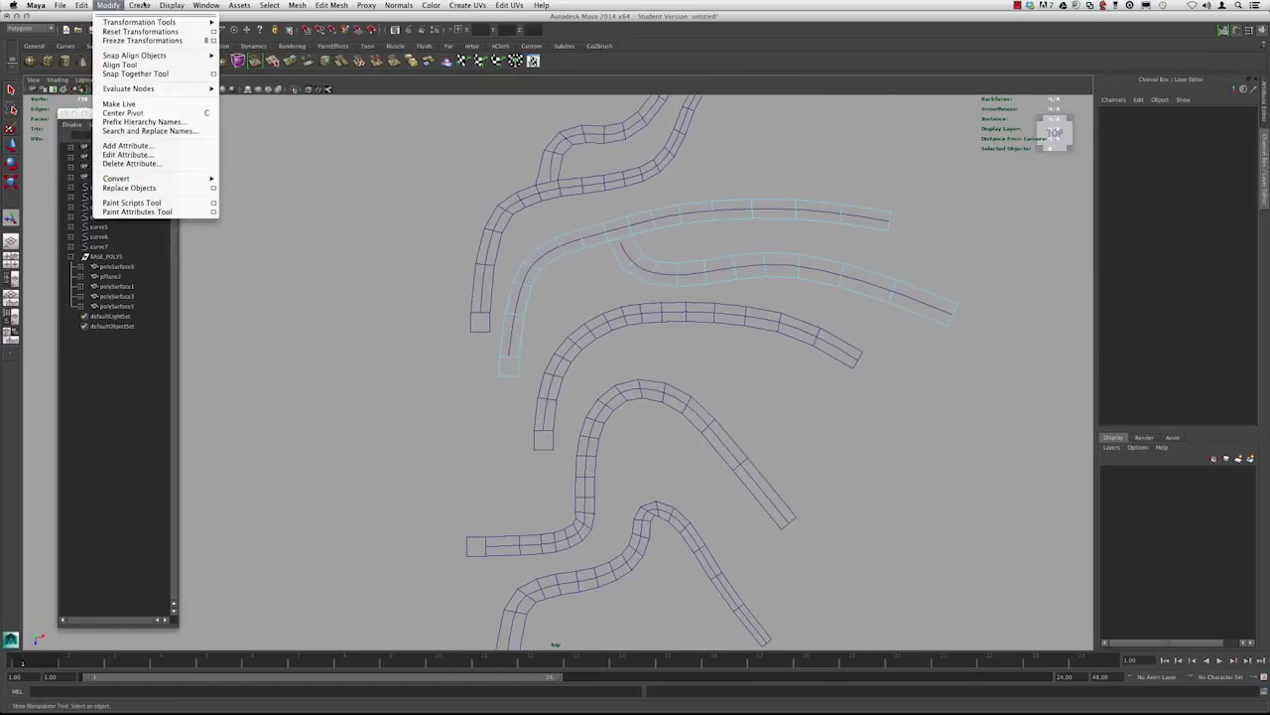
{"action": "left_click", "coordinate": [149, 79]}
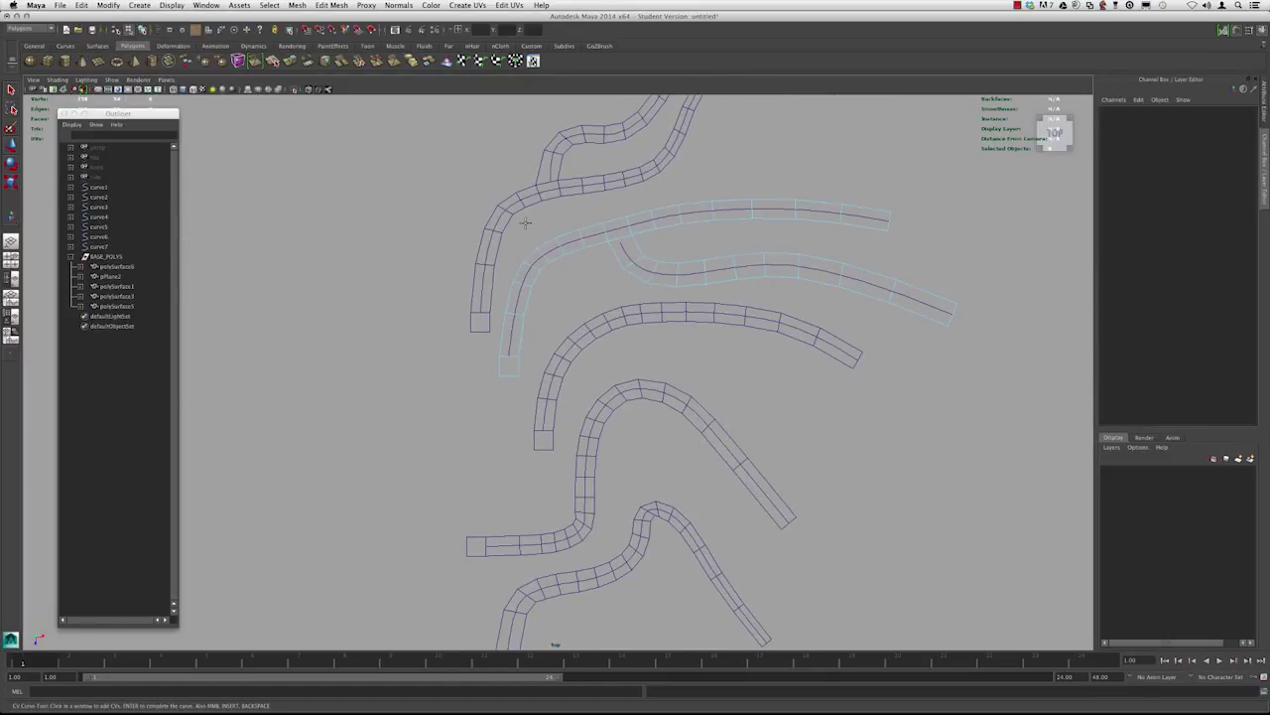
{"action": "left_click", "coordinate": [655, 379]}
{"action": "left_click", "coordinate": [676, 355]}
{"action": "left_click", "coordinate": [715, 362]}
{"action": "left_click", "coordinate": [763, 378]}
{"action": "left_click", "coordinate": [786, 402]}
{"action": "key", "text": "Return"}
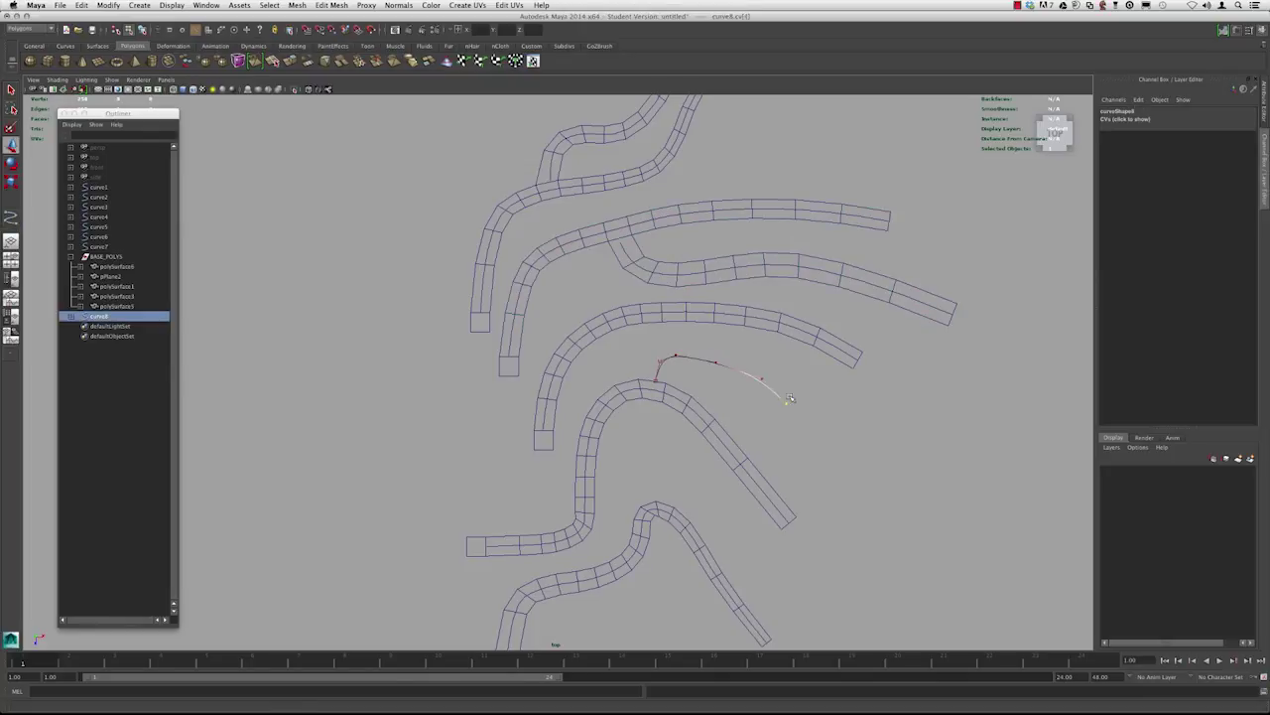
- Try drawing a short CV curve that rises from the upper edge of the polySurface3 strip and runs level
{"action": "middle_click_drag", "start_coordinate": [743, 437], "coordinate": [773, 436], "text": "alt"}
{"action": "scroll", "coordinate": [742, 394], "scroll_direction": "down", "scroll_amount": 2}
{"action": "right_click_drag", "start_coordinate": [443, 313], "coordinate": [367, 313], "text": "alt"}
{"action": "middle_click_drag", "start_coordinate": [607, 285], "coordinate": [562, 348], "text": "alt"}
{"action": "right_click_drag", "start_coordinate": [562, 348], "coordinate": [761, 324], "text": "alt"}
{"action": "key", "text": "g"}
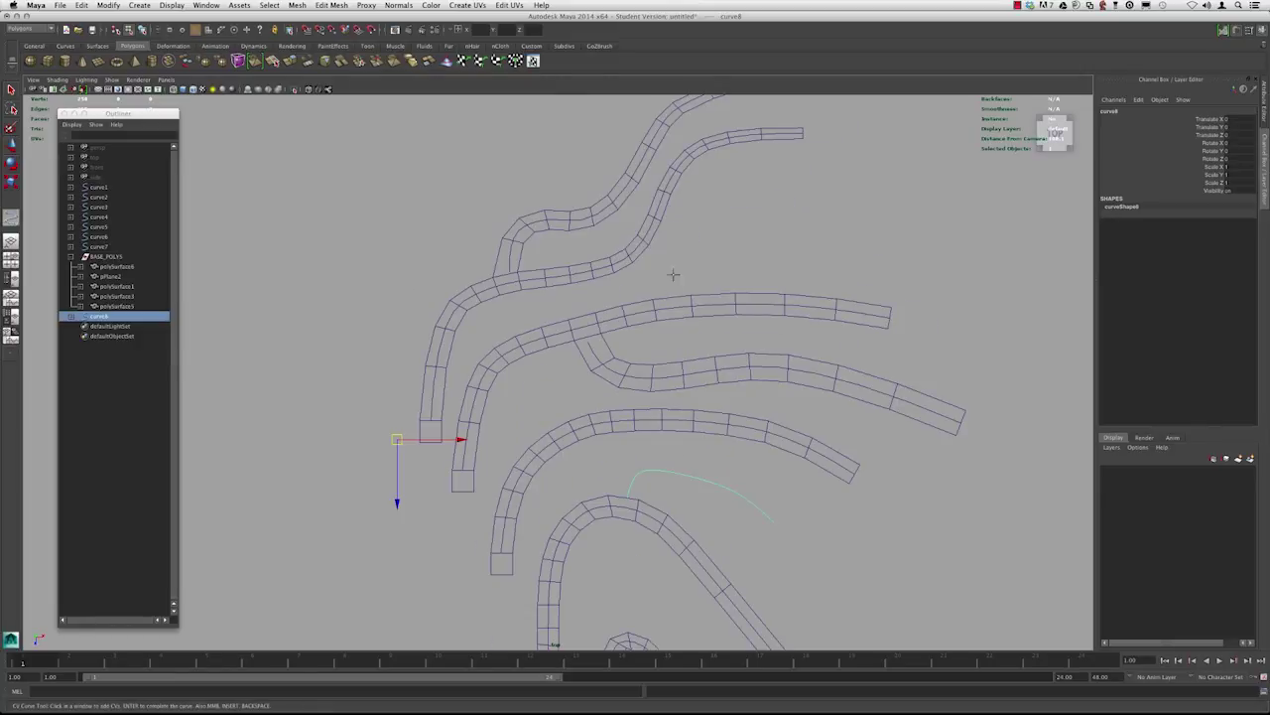
{"action": "left_click", "coordinate": [712, 287]}
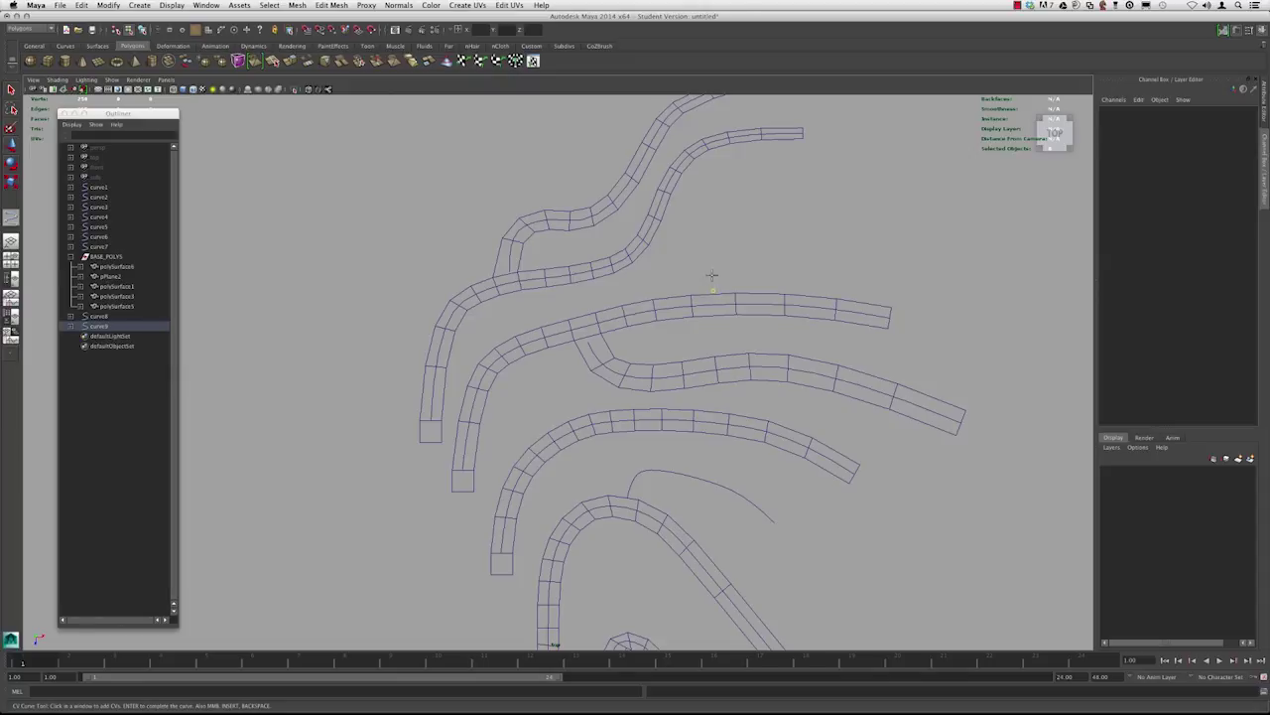
{"action": "left_click", "coordinate": [750, 264]}
{"action": "left_click", "coordinate": [813, 263]}
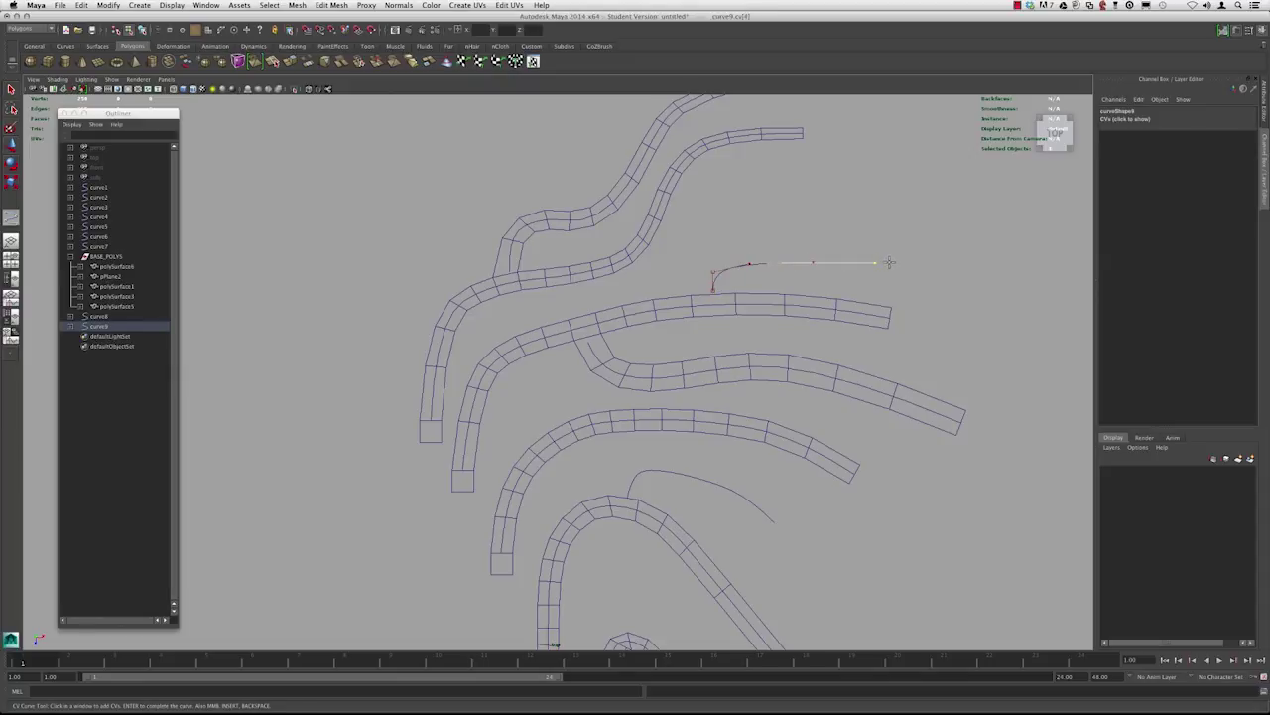
{"action": "key", "text": "Return"}
{"action": "scroll", "coordinate": [609, 316], "scroll_direction": "down", "scroll_amount": 2}
{"action": "middle_click_drag", "start_coordinate": [609, 315], "coordinate": [568, 283], "text": "alt"}
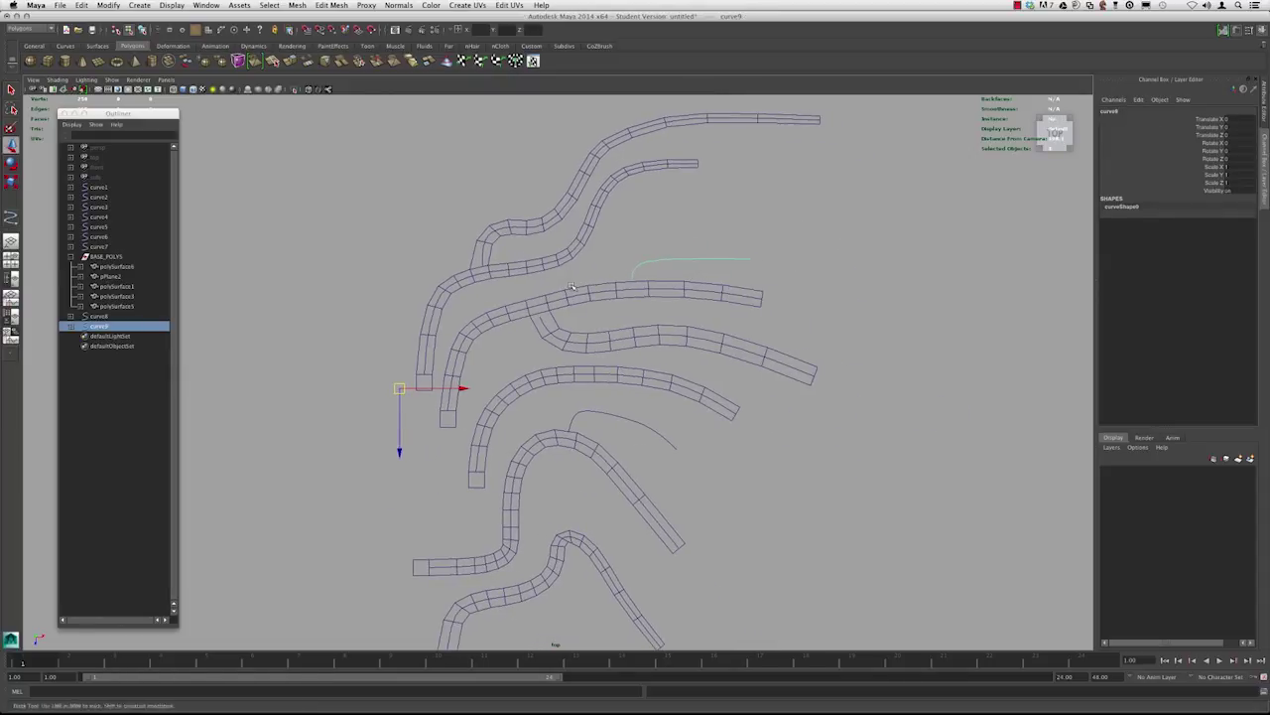
{"action": "right_click_drag", "start_coordinate": [584, 261], "coordinate": [665, 298], "text": "alt"}
{"action": "middle_click_drag", "start_coordinate": [666, 298], "coordinate": [637, 346], "text": "alt"}
{"action": "key", "text": "super+z"}
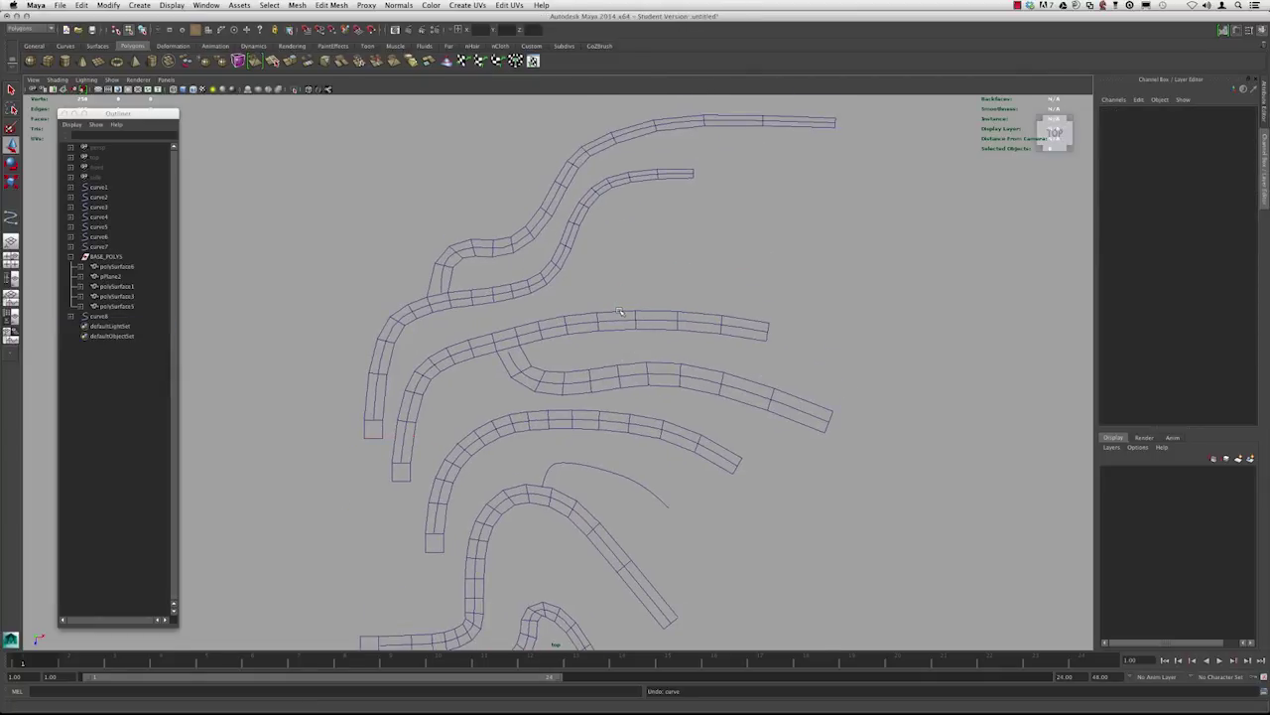
- Start a long CV curve that rises from the polySurface3 strip's upper edge and arches beyond the strip's end
{"action": "key", "text": "g"}
{"action": "left_click", "coordinate": [619, 306]}
{"action": "scroll", "coordinate": [621, 285], "scroll_direction": "up", "scroll_amount": 1}
{"action": "left_click", "coordinate": [622, 283]}
{"action": "left_click", "coordinate": [654, 264]}
{"action": "left_click", "coordinate": [761, 240]}
{"action": "left_click", "coordinate": [831, 243]}
{"action": "left_click", "coordinate": [928, 265]}
{"action": "left_click", "coordinate": [936, 286]}
{"action": "left_click", "coordinate": [913, 306]}
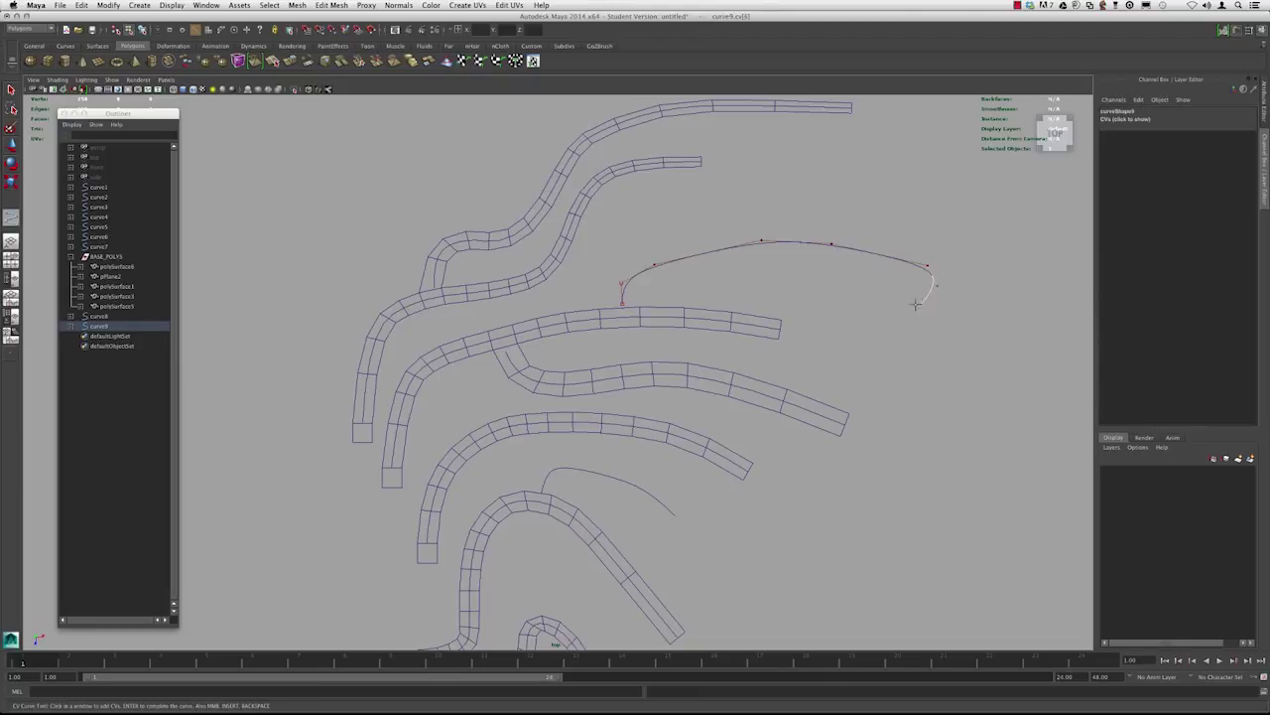
- Redraw the tail of the arching curve as an inward-curling loop, and delete the completed curve
{"action": "key", "text": "z"}
{"action": "key", "text": "z"}
{"action": "left_click", "coordinate": [956, 304]}
{"action": "left_click", "coordinate": [939, 366]}
{"action": "left_click", "coordinate": [892, 370]}
{"action": "left_click", "coordinate": [866, 345]}
{"action": "left_click", "coordinate": [844, 309]}
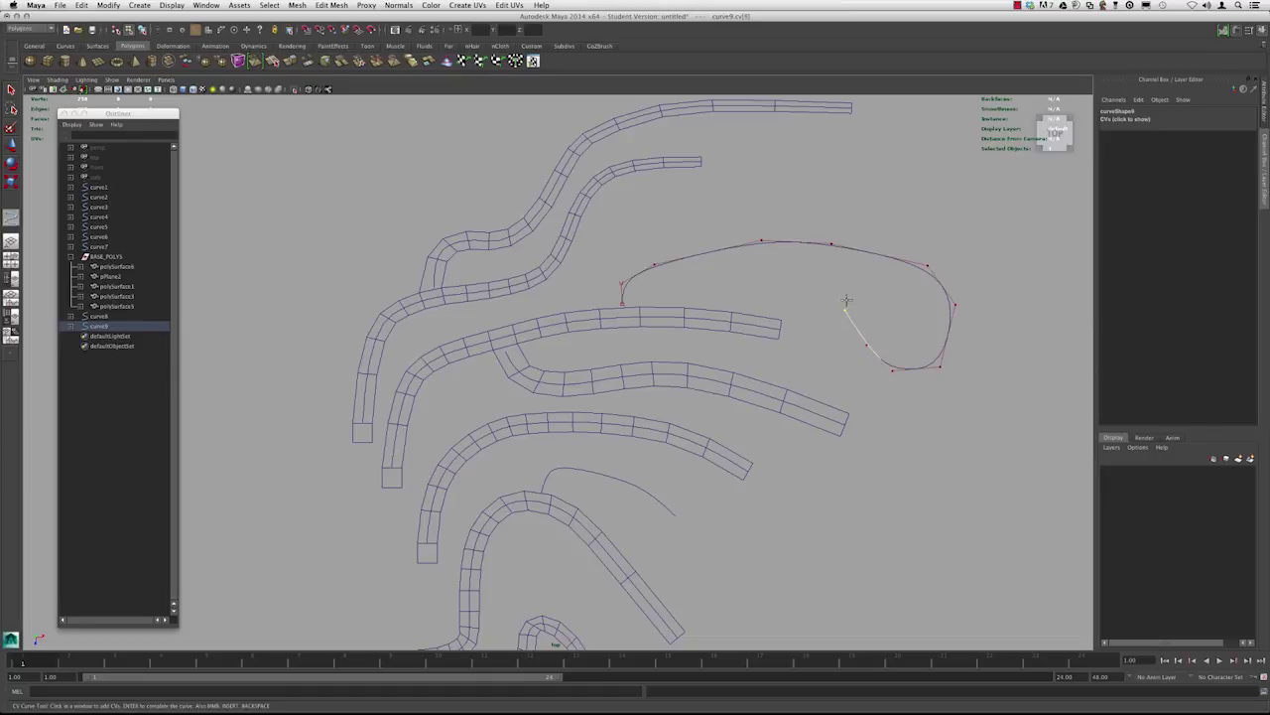
{"action": "left_click", "coordinate": [865, 289]}
{"action": "right_click_drag", "start_coordinate": [954, 310], "coordinate": [701, 258], "text": "alt"}
{"action": "key", "text": "Return"}
{"action": "middle_click_drag", "start_coordinate": [666, 306], "coordinate": [769, 201], "text": "alt"}
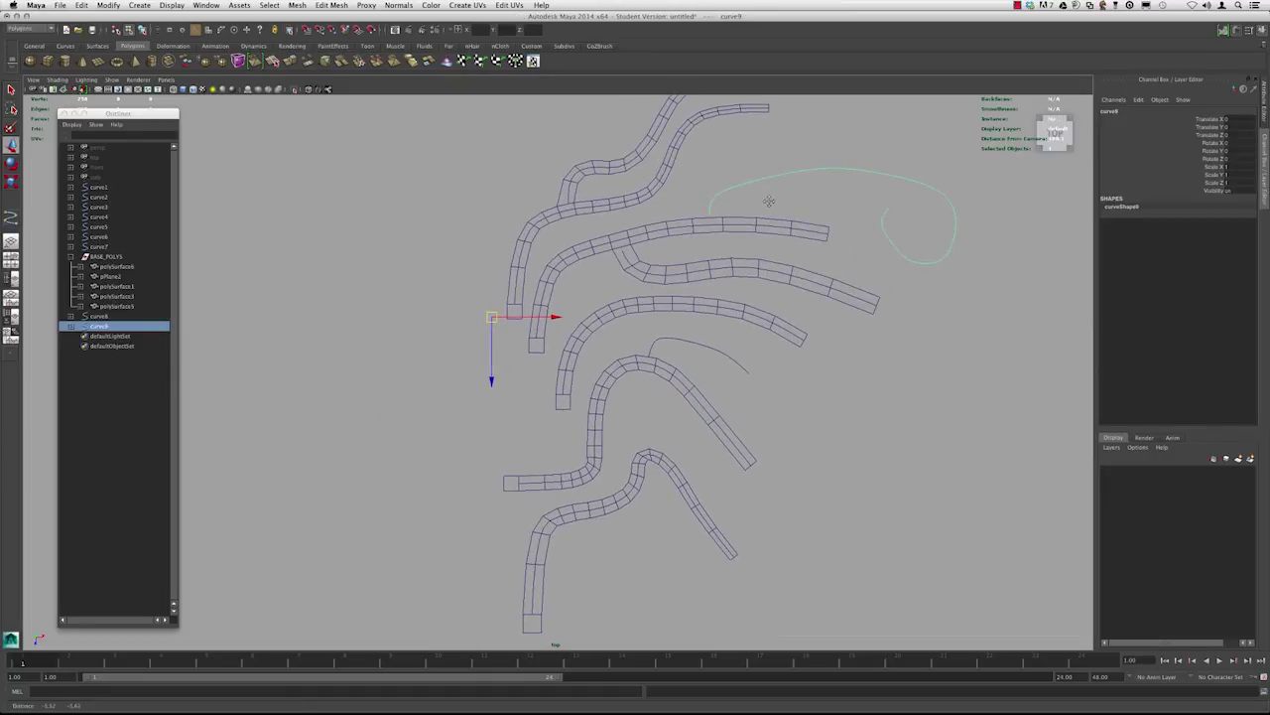
{"action": "key", "text": "Delete"}
- Draw a short CV curve that rises from the polySurface3 strip's upper edge and bends to run above the strip
{"action": "middle_click_drag", "start_coordinate": [678, 202], "coordinate": [667, 272], "text": "alt"}
{"action": "right_click_drag", "start_coordinate": [765, 348], "coordinate": [825, 360], "text": "alt"}
{"action": "middle_click_drag", "start_coordinate": [654, 302], "coordinate": [635, 330], "text": "alt"}
{"action": "key", "text": "y"}
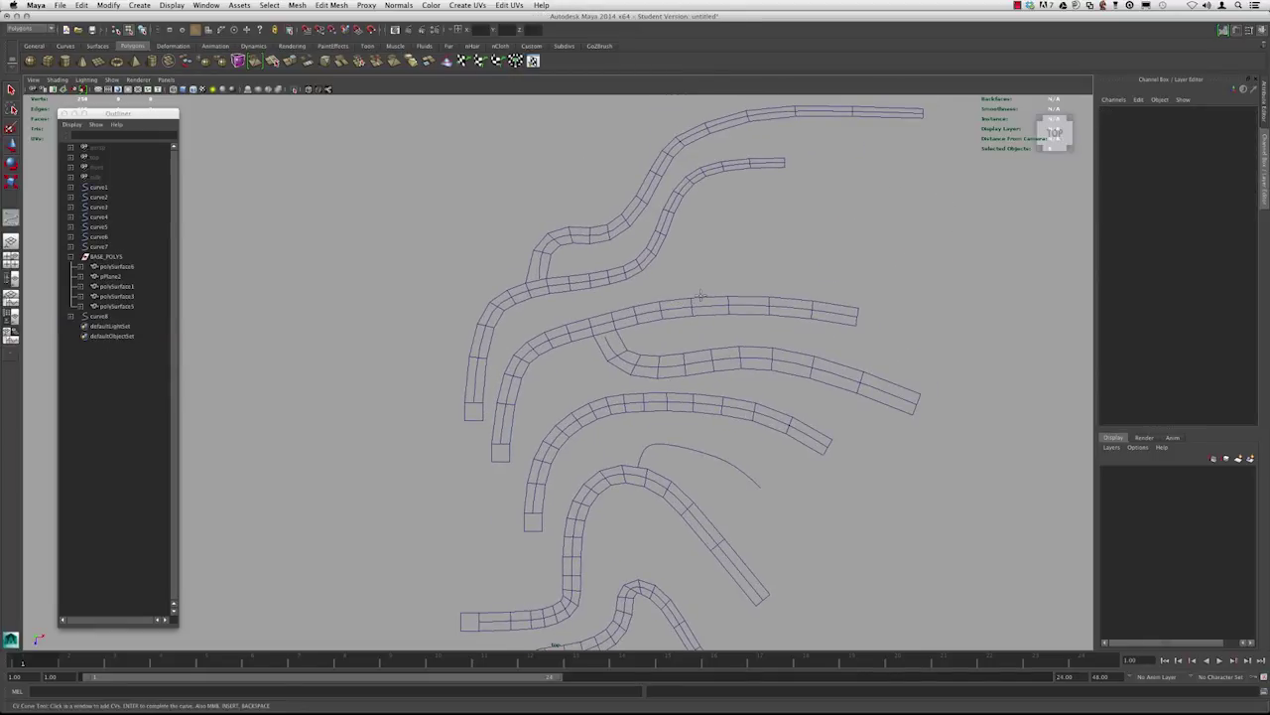
{"action": "left_click", "coordinate": [710, 291]}
{"action": "left_click", "coordinate": [711, 268]}
{"action": "left_click", "coordinate": [741, 257]}
{"action": "left_click", "coordinate": [795, 256]}
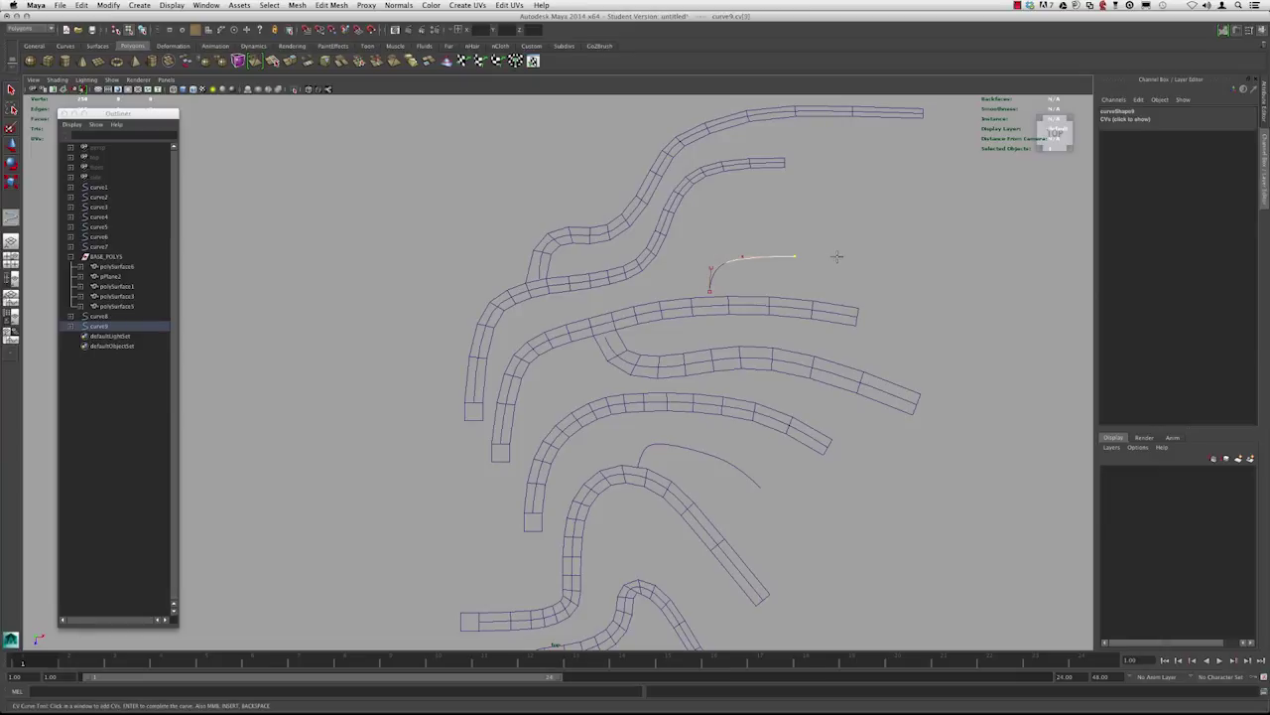
{"action": "left_click", "coordinate": [838, 257]}
{"action": "key", "text": "Return"}
- Select the polySurface3 border edge at the start of curve9 together with curve9
{"action": "right_click_drag", "start_coordinate": [685, 288], "coordinate": [768, 343], "text": "alt"}
{"action": "middle_click_drag", "start_coordinate": [768, 343], "coordinate": [697, 371], "text": "alt"}
{"action": "right_click_drag", "start_coordinate": [772, 309], "coordinate": [764, 279]}
{"action": "right_click", "coordinate": [748, 296]}
{"action": "left_click", "coordinate": [715, 290]}
{"action": "left_click", "coordinate": [719, 291]}
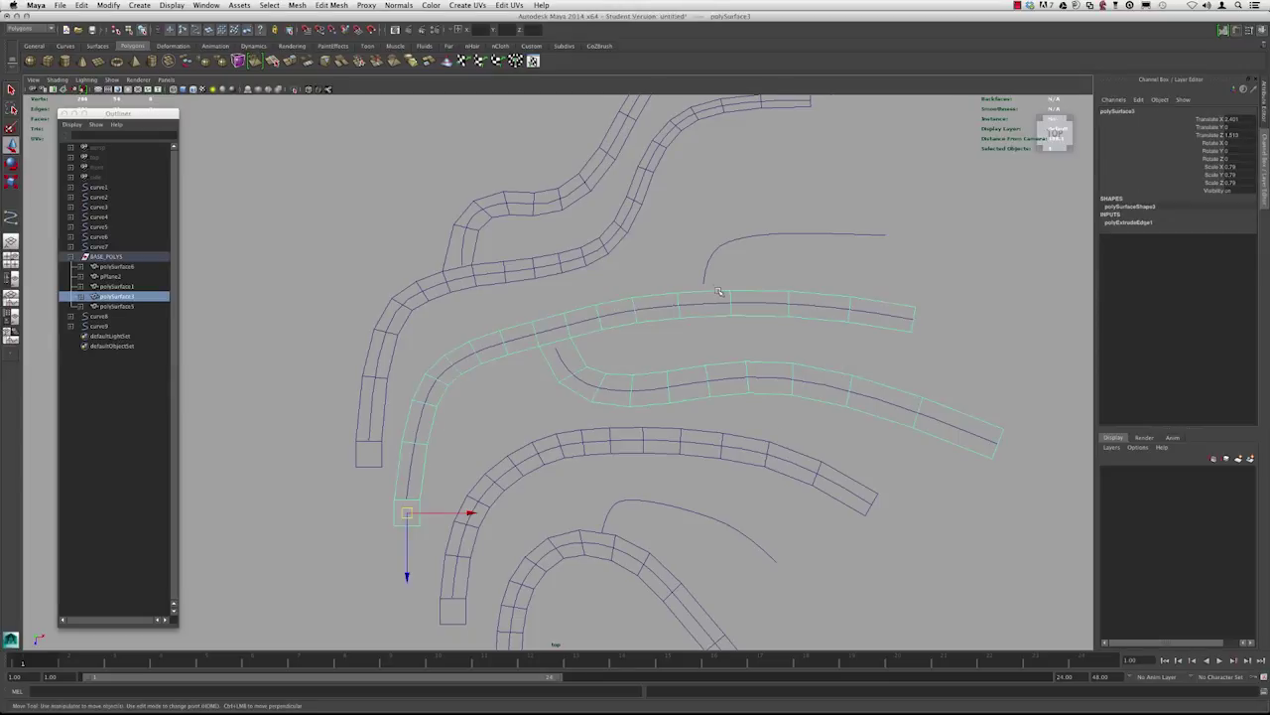
{"action": "right_click_drag", "start_coordinate": [716, 290], "coordinate": [717, 271]}
{"action": "left_click", "coordinate": [705, 291]}
{"action": "left_click_drag", "start_coordinate": [733, 261], "coordinate": [674, 228], "text": "shift"}
- Extrude the selected edge along curve9 with 9 divisions and a taper of 0.5, and deselect the strip
{"action": "left_click", "coordinate": [333, 5]}
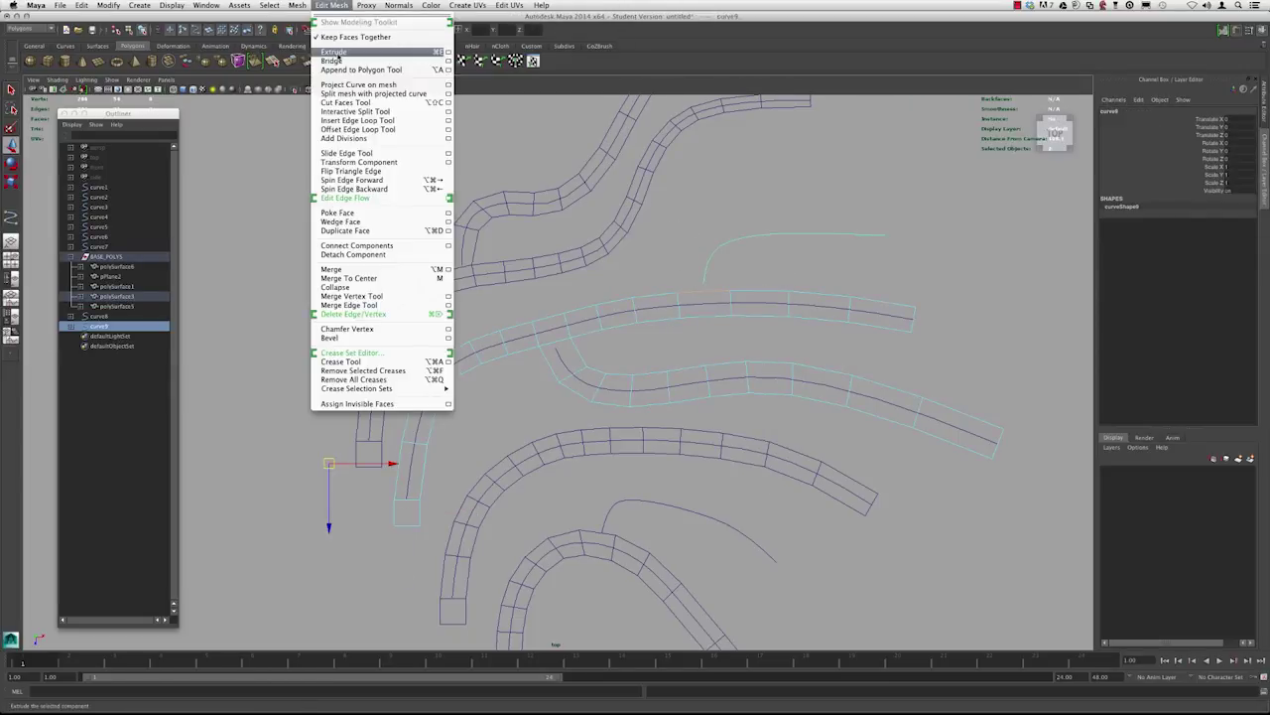
{"action": "left_click", "coordinate": [337, 53]}
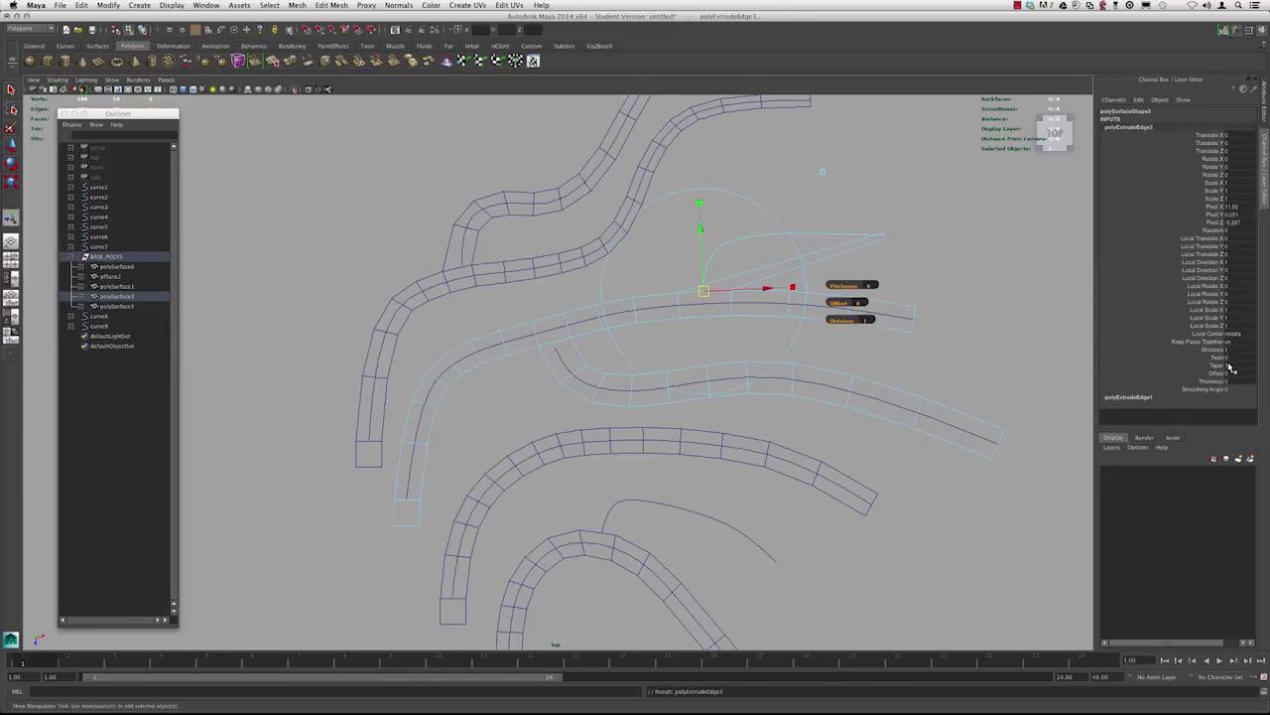
{"action": "double_click", "coordinate": [1239, 349]}
{"action": "type", "text": "9"}
{"action": "key", "text": "Return"}
{"action": "double_click", "coordinate": [1234, 365]}
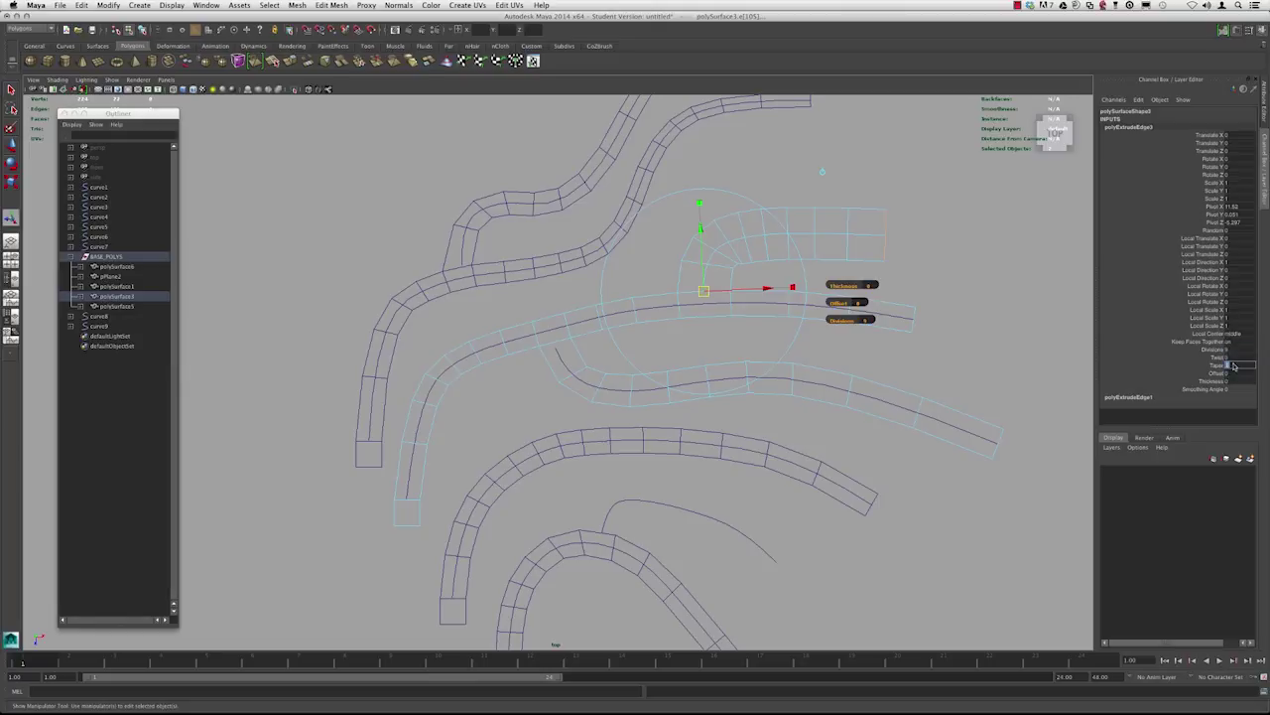
{"action": "type", "text": "0.5"}
{"action": "key", "text": "Return"}
{"action": "right_click_drag", "start_coordinate": [730, 321], "coordinate": [810, 233], "text": "alt"}
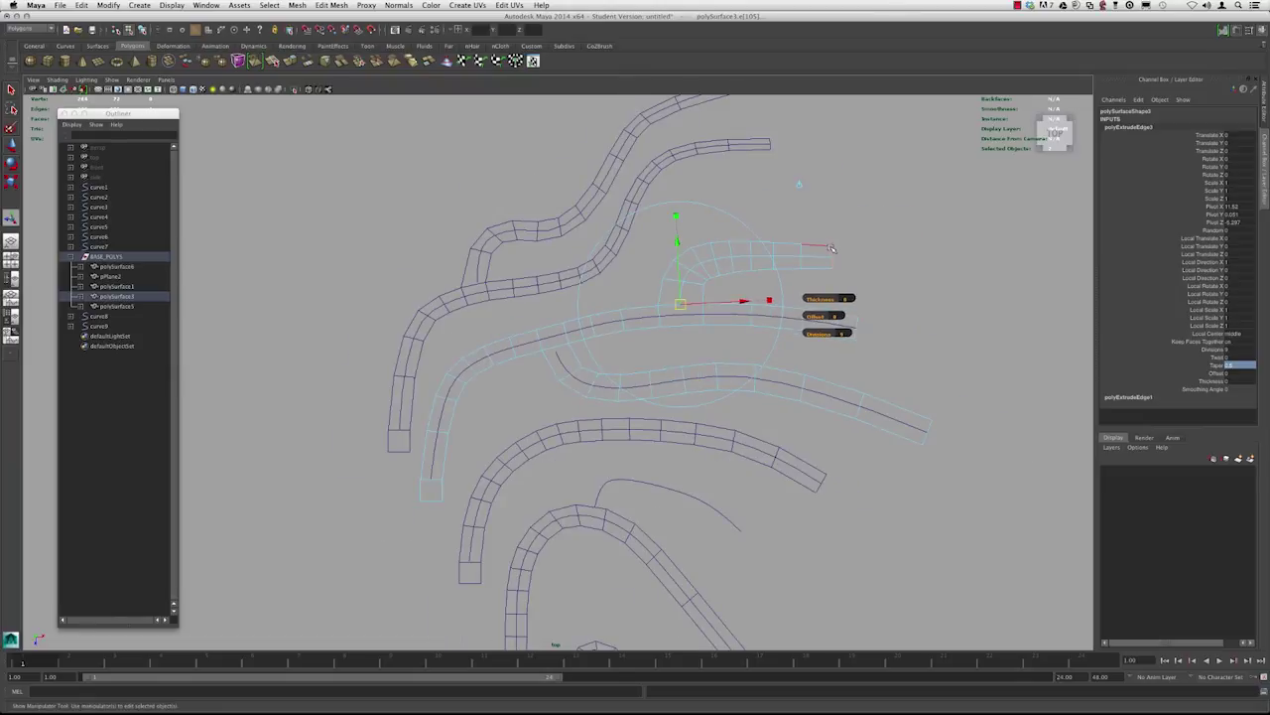
{"action": "right_click", "coordinate": [817, 241]}
{"action": "right_click_drag", "start_coordinate": [805, 245], "coordinate": [766, 243]}
{"action": "left_click", "coordinate": [840, 222]}
- Try extruding the polySurface6 crest edge along curve8
{"action": "middle_click_drag", "start_coordinate": [656, 379], "coordinate": [763, 339], "text": "alt"}
{"action": "right_click_drag", "start_coordinate": [763, 340], "coordinate": [730, 342], "text": "alt"}
{"action": "middle_click_drag", "start_coordinate": [717, 452], "coordinate": [711, 361], "text": "alt"}
{"action": "right_click_drag", "start_coordinate": [711, 360], "coordinate": [697, 323], "text": "alt"}
{"action": "left_click", "coordinate": [684, 344]}
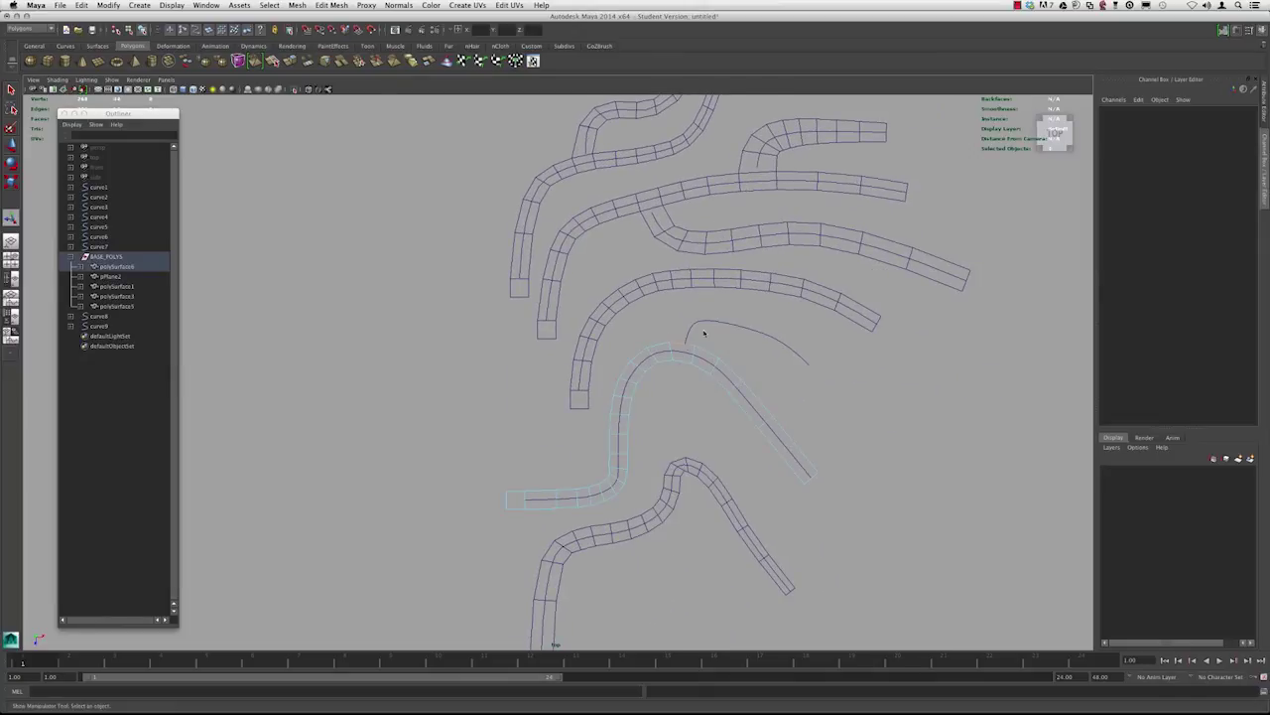
{"action": "left_click", "coordinate": [694, 311], "text": "shift"}
{"action": "left_click", "coordinate": [329, 6]}
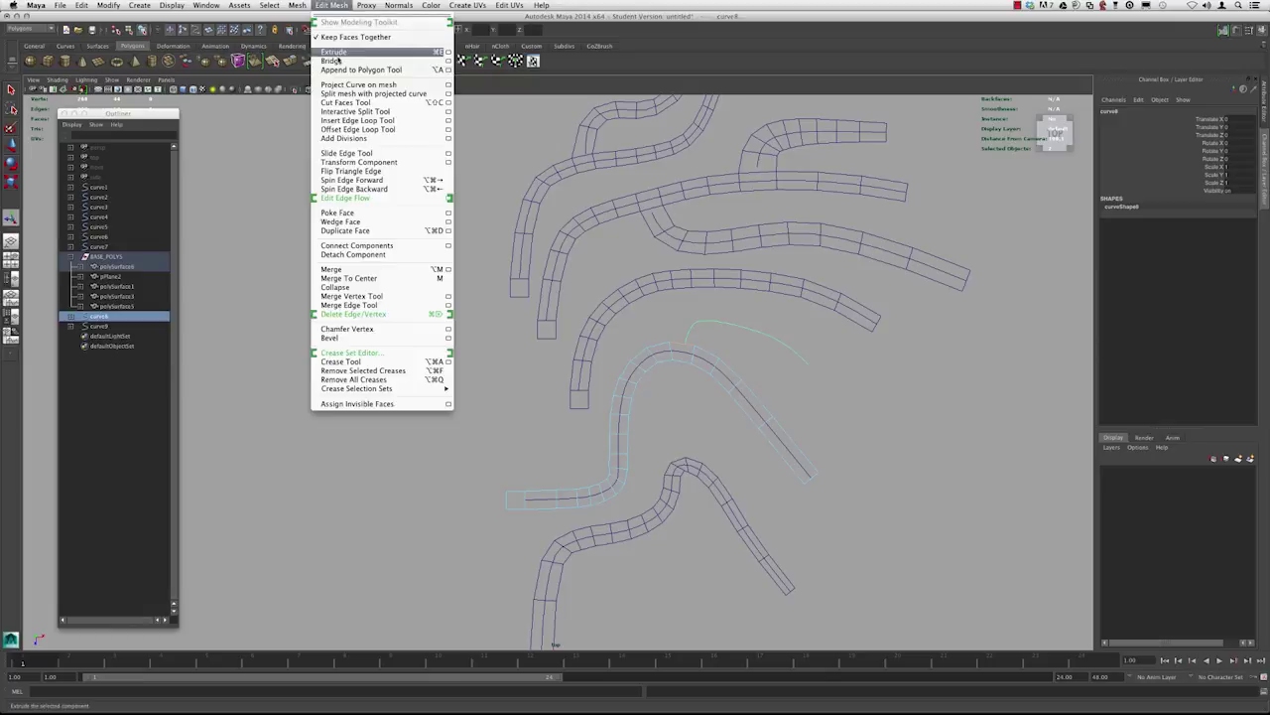
{"action": "left_click", "coordinate": [331, 52]}
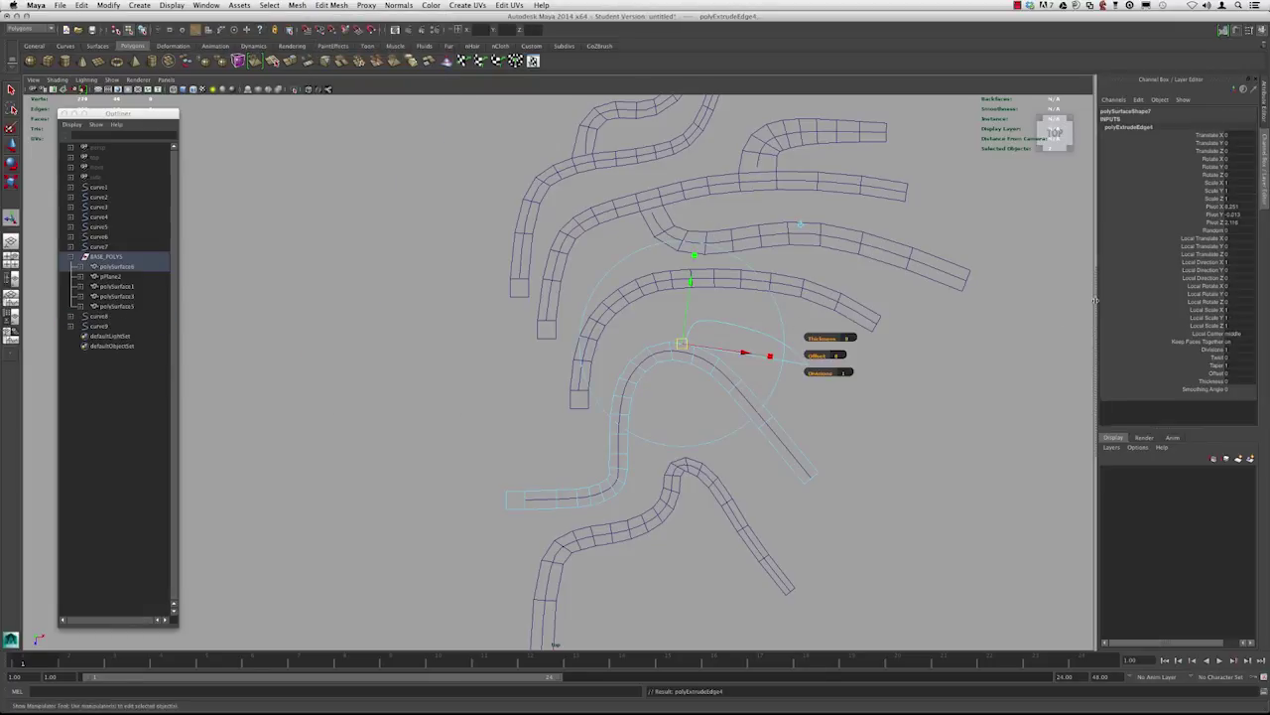
{"action": "right_click_drag", "start_coordinate": [824, 374], "coordinate": [941, 402], "text": "alt"}
{"action": "key", "text": "z"}
- Move the first CV of curve8 slightly off the crest edge of the polySurface6 strip
{"action": "middle_click_drag", "start_coordinate": [933, 365], "coordinate": [675, 379], "text": "alt"}
{"action": "right_click_drag", "start_coordinate": [731, 443], "coordinate": [844, 466], "text": "alt"}
{"action": "middle_click_drag", "start_coordinate": [503, 340], "coordinate": [617, 413], "text": "alt"}
{"action": "right_click_drag", "start_coordinate": [689, 460], "coordinate": [759, 477], "text": "alt"}
{"action": "left_click", "coordinate": [649, 340]}
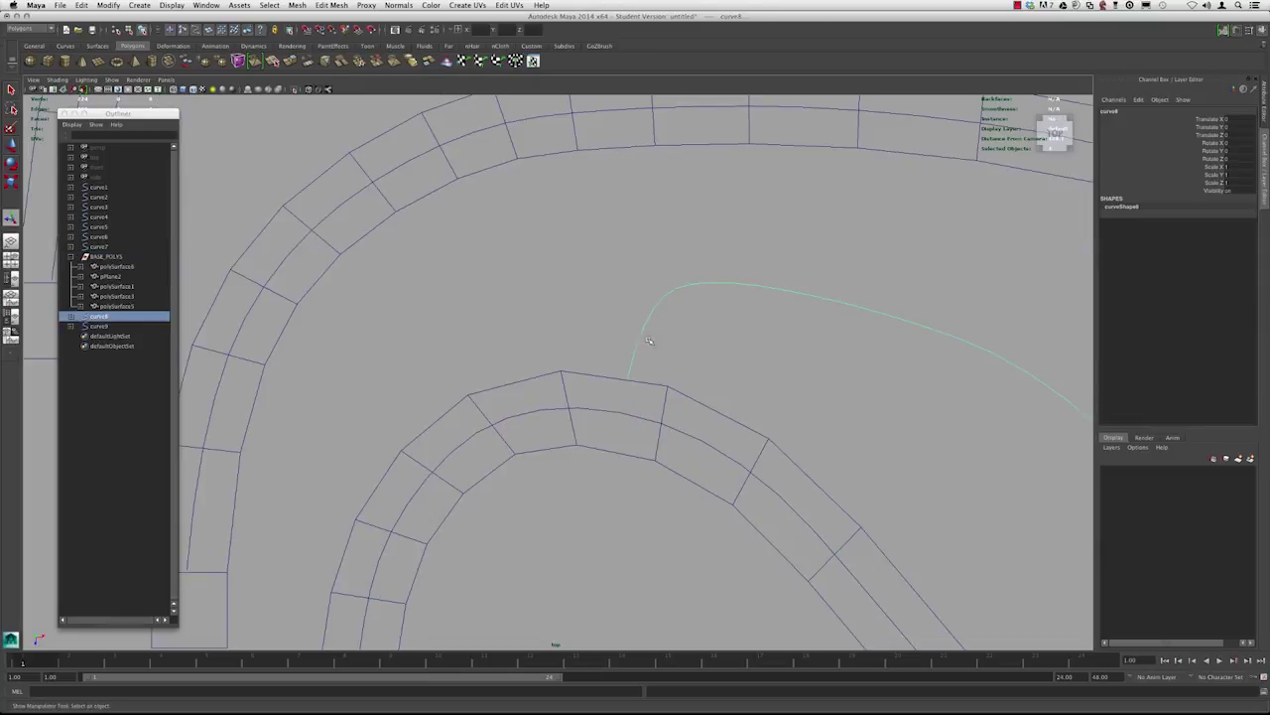
{"action": "right_click_drag", "start_coordinate": [639, 332], "coordinate": [595, 333]}
{"action": "left_click", "coordinate": [627, 379]}
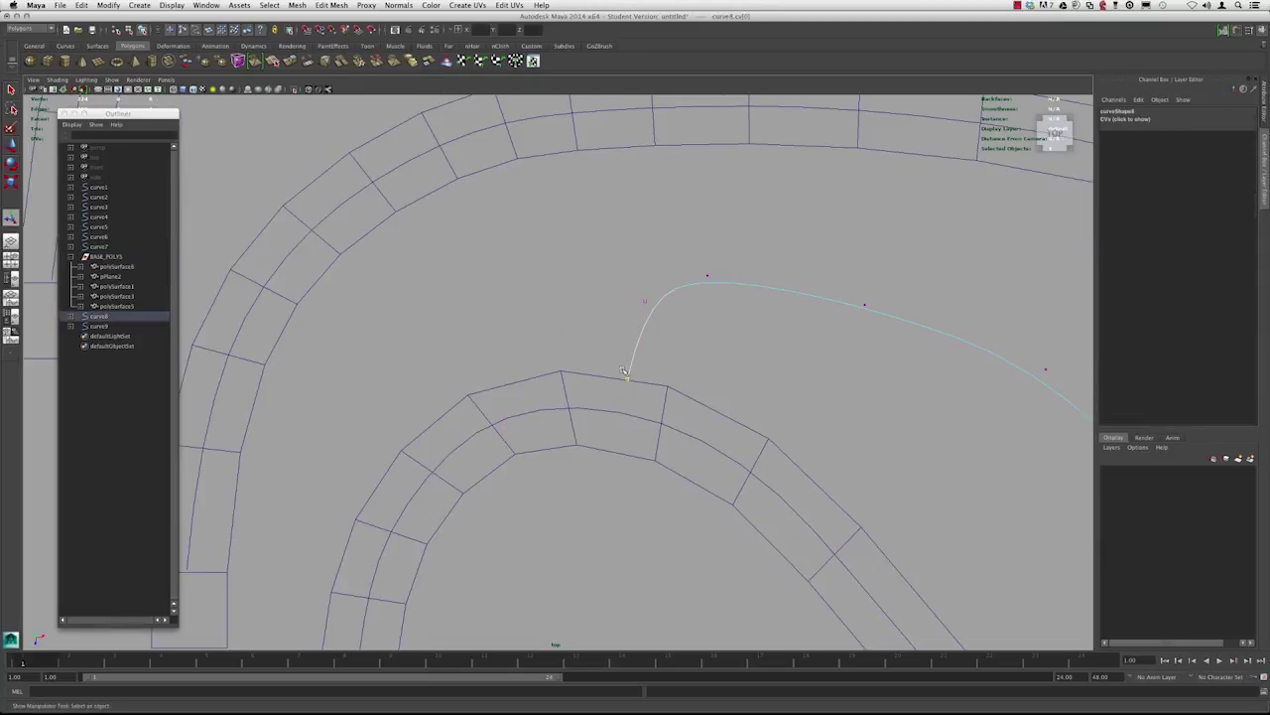
{"action": "key", "text": "w"}
{"action": "left_click_drag", "start_coordinate": [628, 380], "coordinate": [628, 369]}
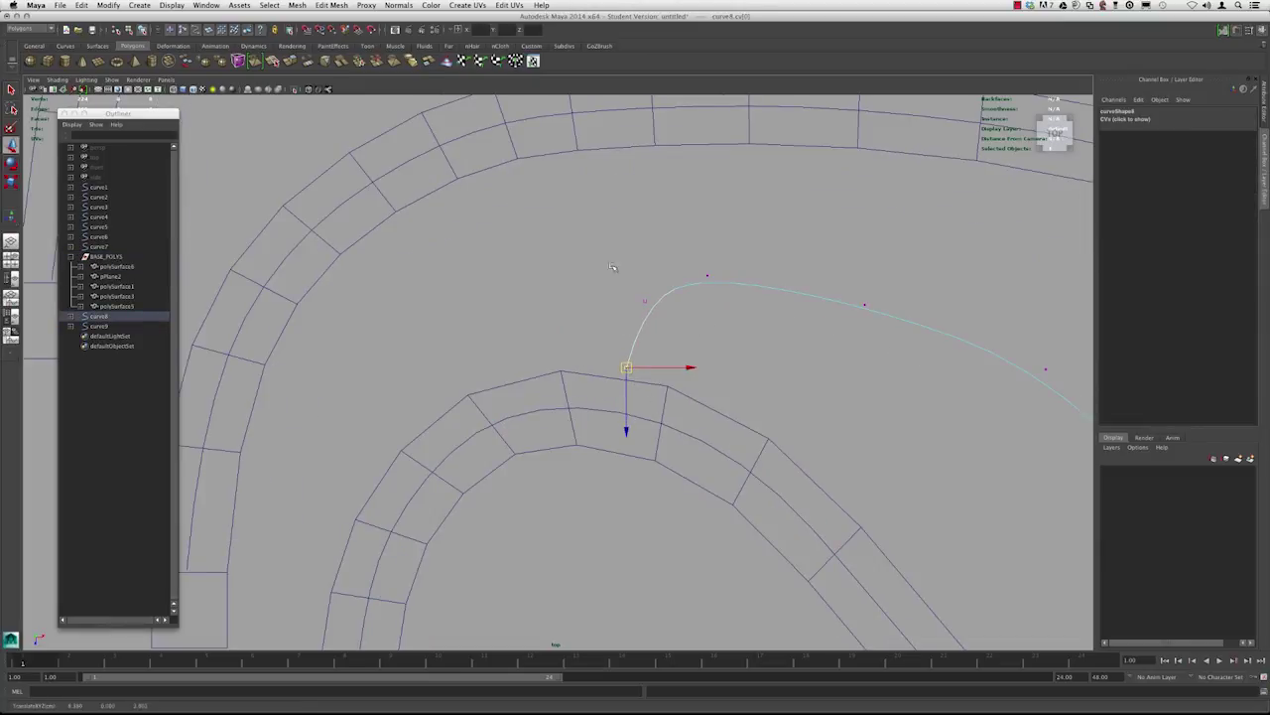
- Shift the second and third CVs of curve8 to reshape its bend, and fine-tune the start CV just above the edge
{"action": "left_click_drag", "start_coordinate": [760, 331], "coordinate": [662, 282]}
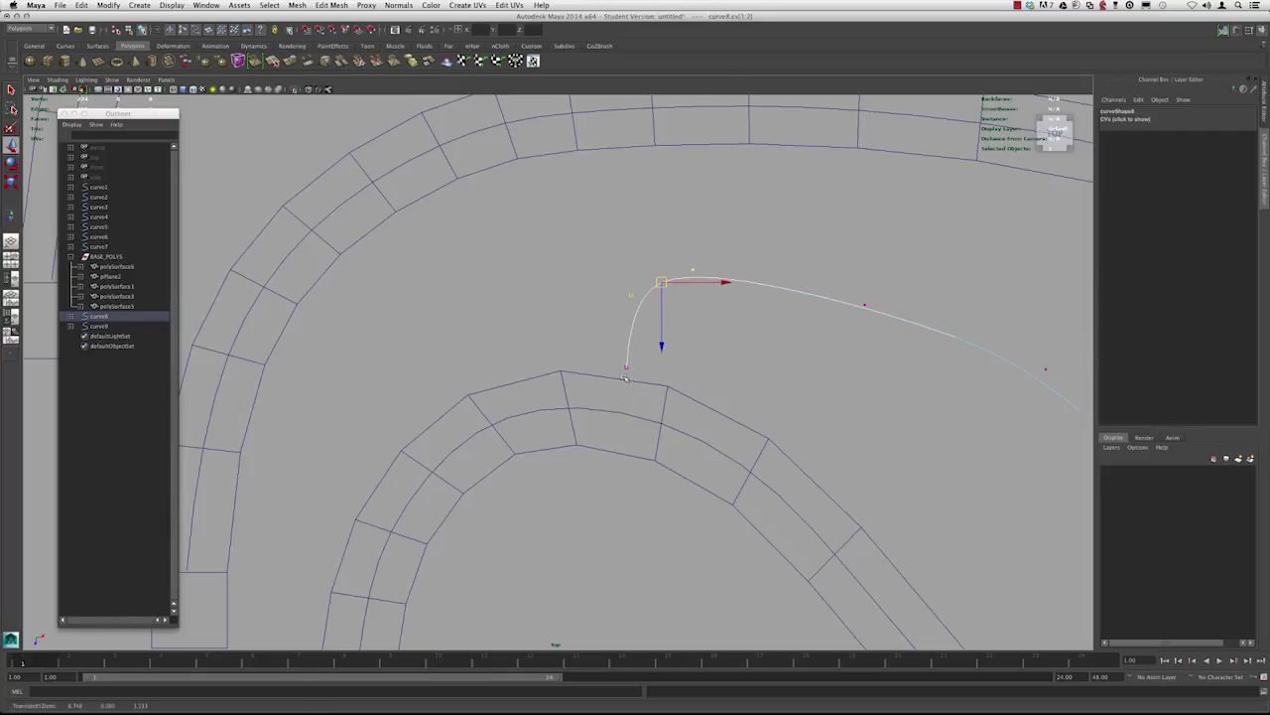
{"action": "left_click", "coordinate": [625, 366]}
{"action": "left_click_drag", "start_coordinate": [626, 366], "coordinate": [622, 370]}
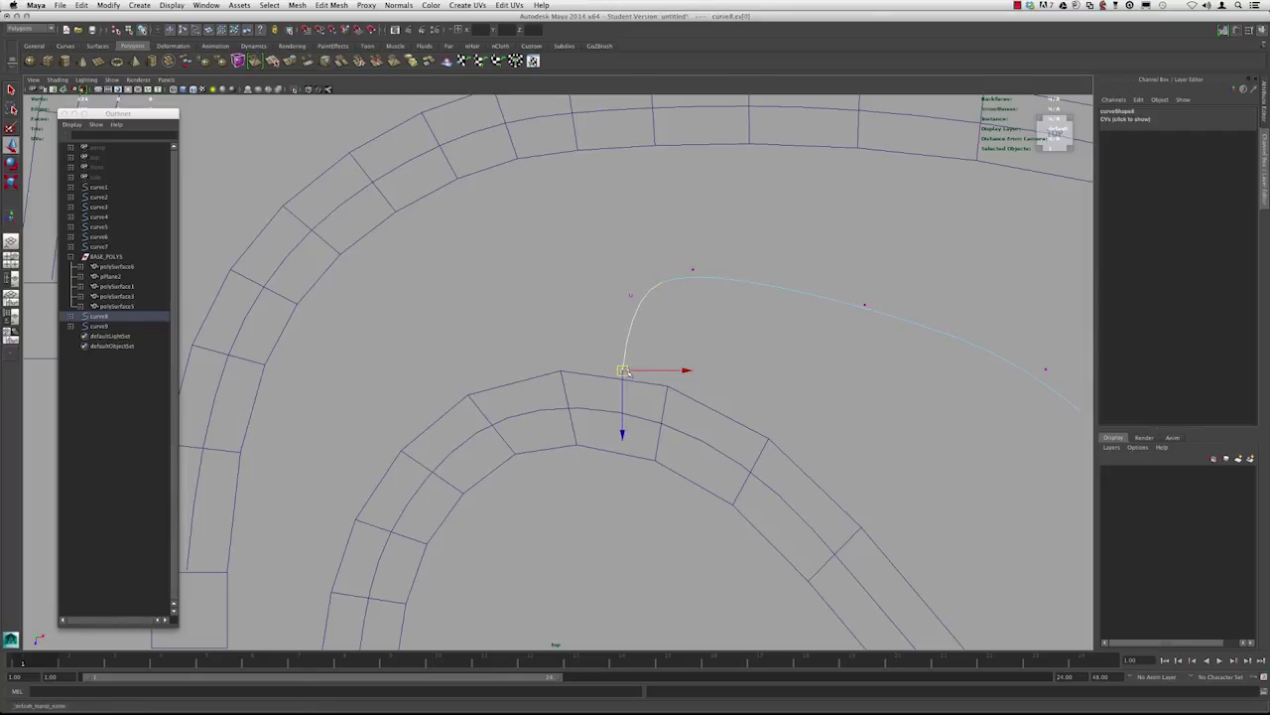
- Select the polySurface6 crest edge below the start of curve8 together with curve8
{"action": "left_click", "coordinate": [638, 383]}
{"action": "right_click_drag", "start_coordinate": [638, 383], "coordinate": [639, 359]}
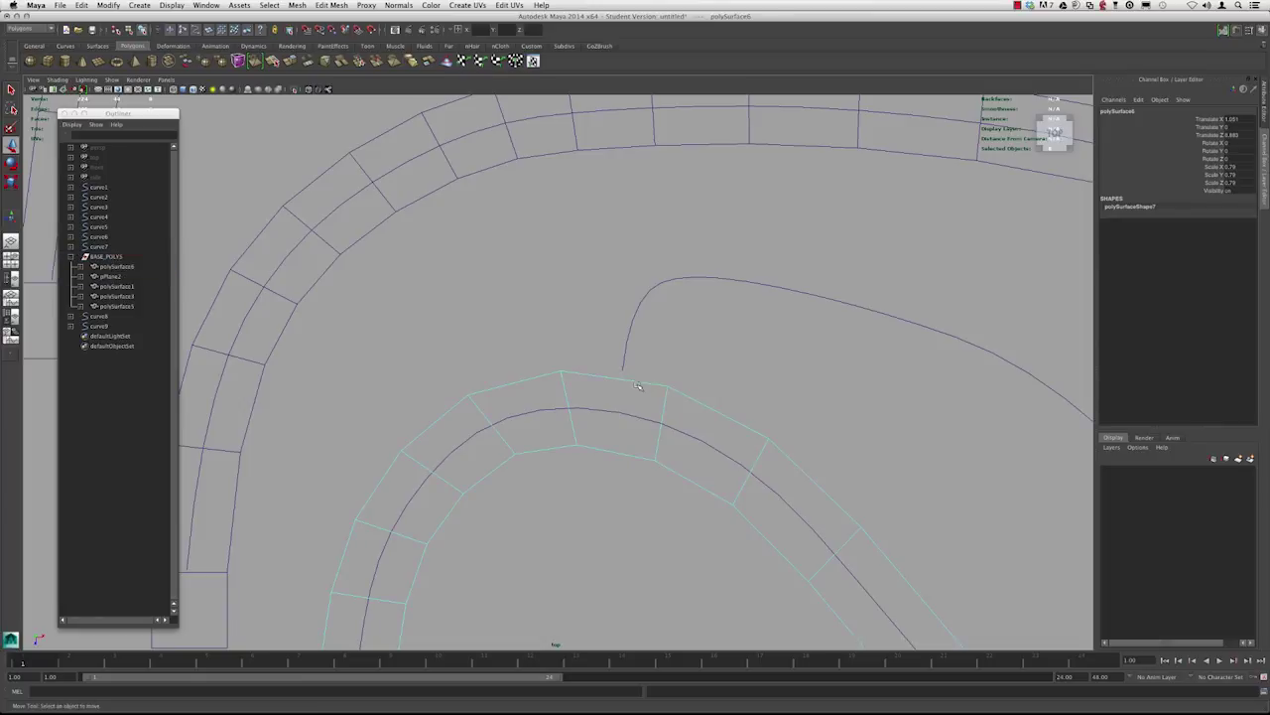
{"action": "left_click", "coordinate": [646, 381]}
{"action": "left_click_drag", "start_coordinate": [654, 370], "coordinate": [601, 294], "text": "shift"}
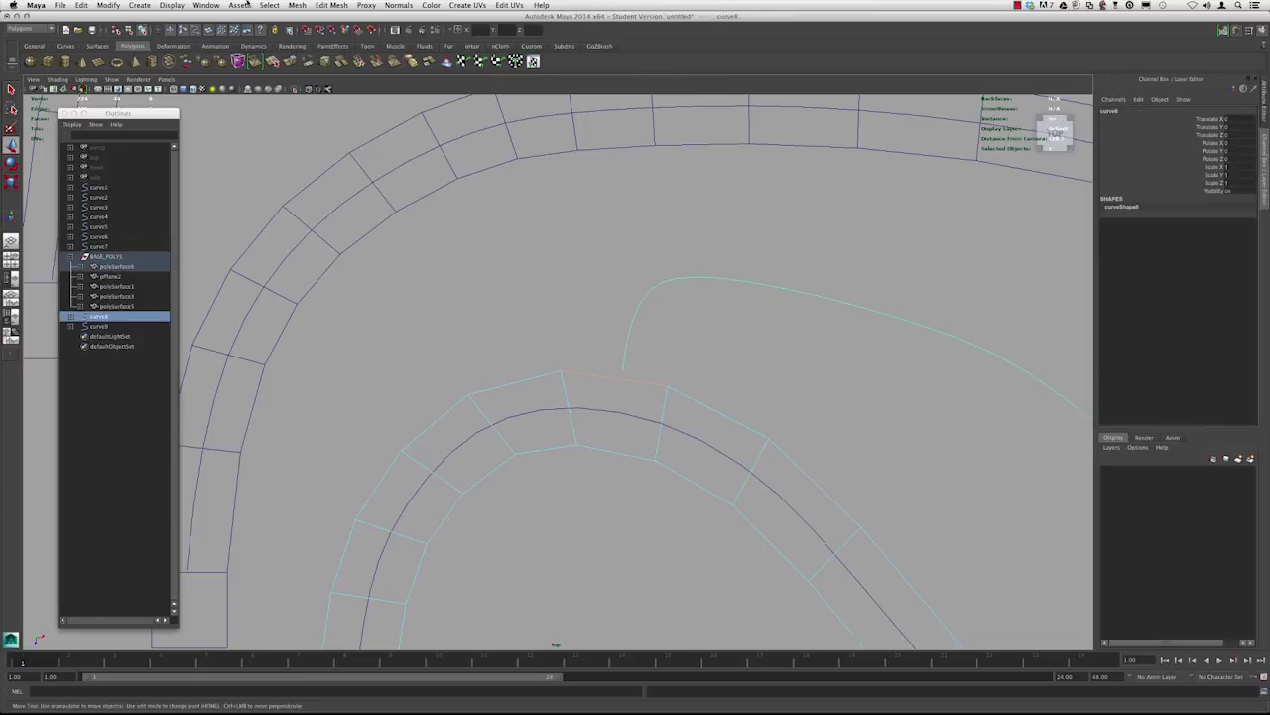
- Extrude the selected crest edge along curve8 with 10 divisions
{"action": "left_click", "coordinate": [298, 5]}
{"action": "mouse_move", "coordinate": [328, 5]}
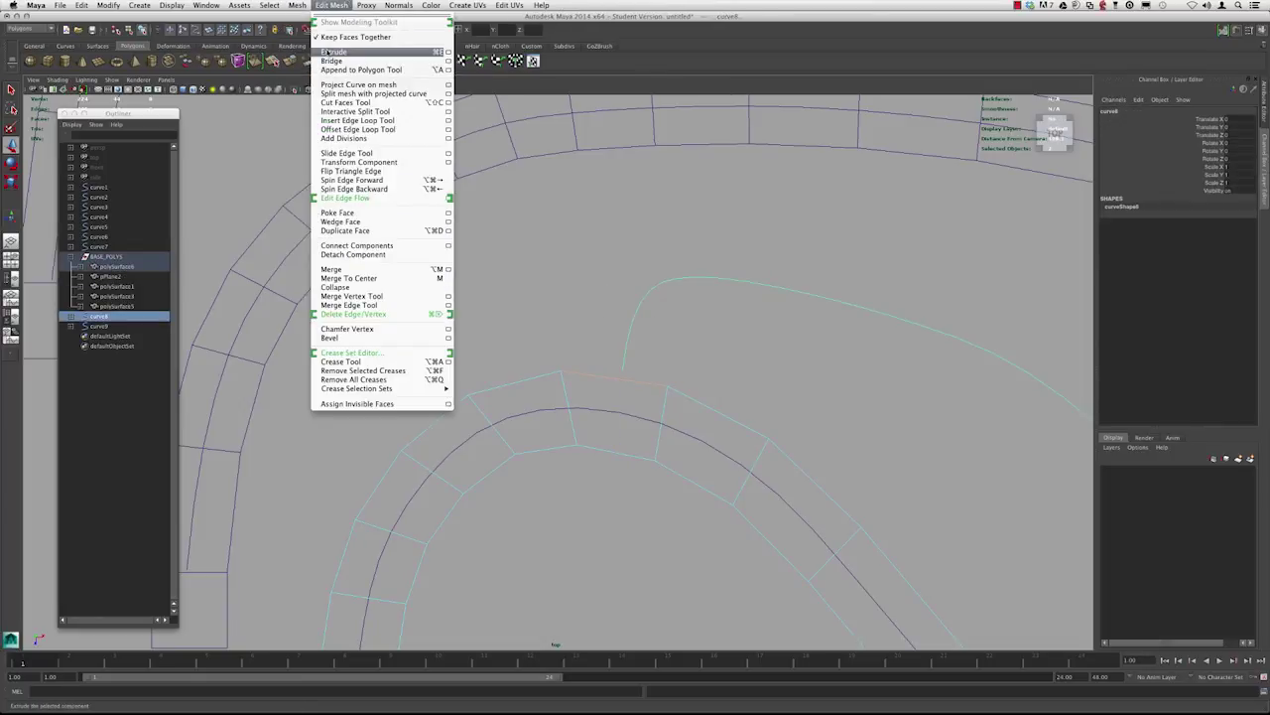
{"action": "left_click", "coordinate": [327, 53]}
{"action": "scroll", "coordinate": [715, 254], "scroll_direction": "down", "scroll_amount": 10}
{"action": "right_click_drag", "start_coordinate": [715, 254], "coordinate": [1109, 415], "text": "alt"}
{"action": "left_click", "coordinate": [1237, 349]}
{"action": "type", "text": "10"}
{"action": "key", "text": "Return"}
{"action": "right_click_drag", "start_coordinate": [695, 375], "coordinate": [790, 401], "text": "alt"}
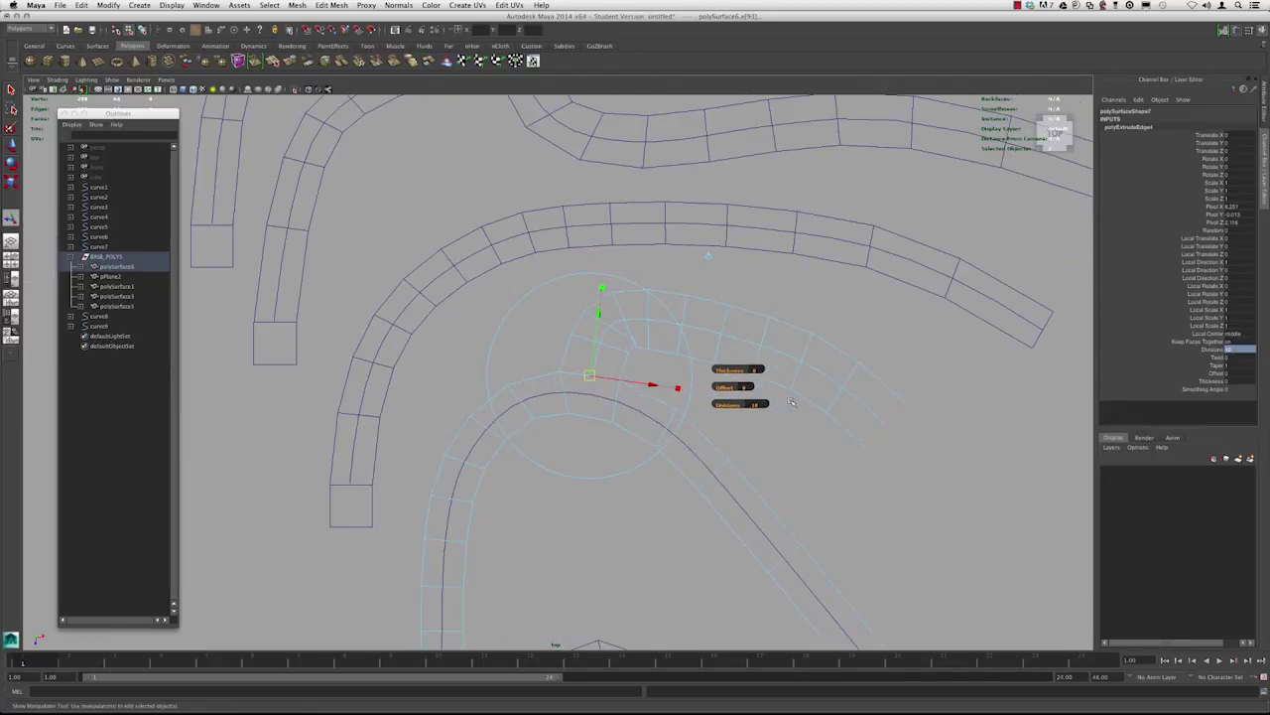
- Set the polySurface6 branch extrusion to 8 divisions and a taper of 0.5, and return to object selection with nothing selected
{"action": "left_click", "coordinate": [1240, 349]}
{"action": "type", "text": "8"}
{"action": "key", "text": "Return"}
{"action": "left_click", "coordinate": [1236, 366]}
{"action": "type", "text": "0.5"}
{"action": "key", "text": "Return"}
{"action": "right_click_drag", "start_coordinate": [749, 286], "coordinate": [901, 374], "text": "alt"}
{"action": "right_click_drag", "start_coordinate": [653, 472], "coordinate": [706, 485], "text": "alt"}
{"action": "middle_click_drag", "start_coordinate": [704, 486], "coordinate": [784, 399], "text": "alt"}
{"action": "right_click_drag", "start_coordinate": [631, 449], "coordinate": [663, 460], "text": "alt"}
{"action": "key", "text": "w"}
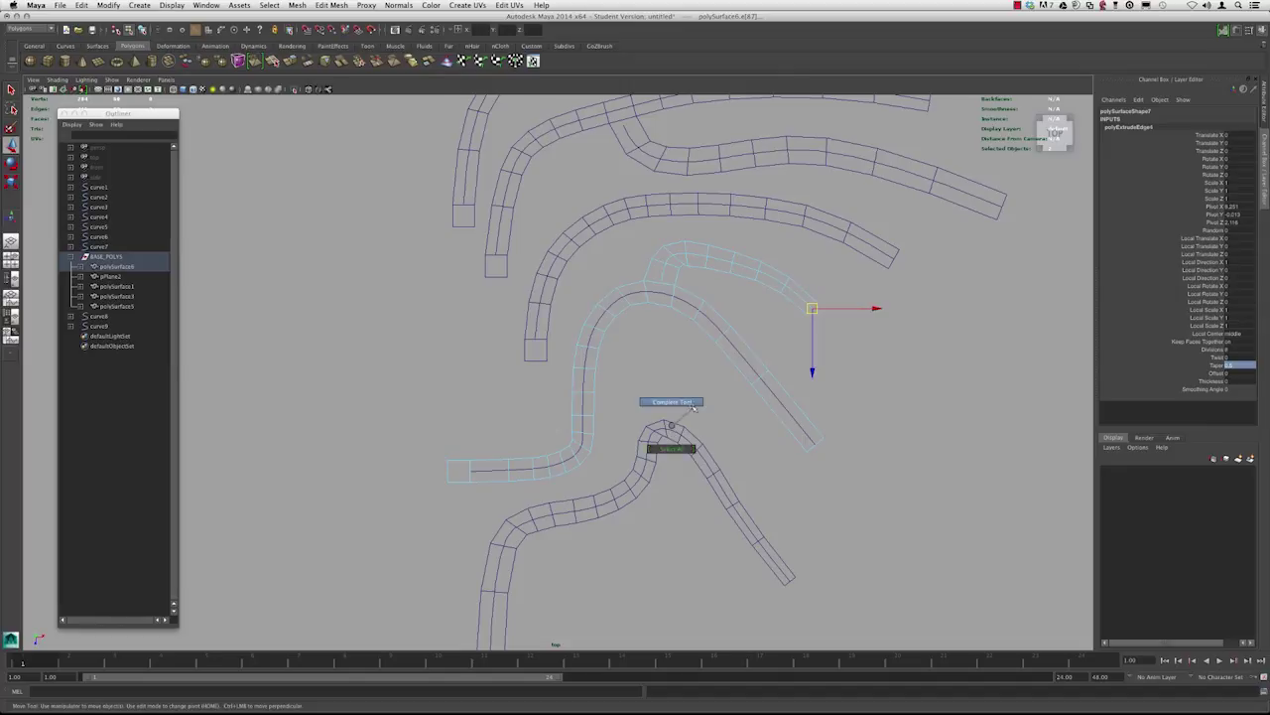
{"action": "left_click", "coordinate": [132, 30]}
{"action": "left_click", "coordinate": [381, 262]}
- Examine the complete set of strips and their branches in the top view
{"action": "right_click_drag", "start_coordinate": [800, 446], "coordinate": [647, 409], "text": "alt"}
{"action": "middle_click_drag", "start_coordinate": [647, 409], "coordinate": [696, 504], "text": "alt"}
{"action": "right_click_drag", "start_coordinate": [697, 504], "coordinate": [676, 420], "text": "alt"}
{"action": "middle_click_drag", "start_coordinate": [675, 420], "coordinate": [668, 393], "text": "alt"}
{"action": "right_click_drag", "start_coordinate": [609, 371], "coordinate": [590, 376], "text": "alt"}
{"action": "middle_click_drag", "start_coordinate": [590, 375], "coordinate": [558, 361], "text": "alt"}
{"action": "right_click_drag", "start_coordinate": [559, 362], "coordinate": [590, 407], "text": "alt"}
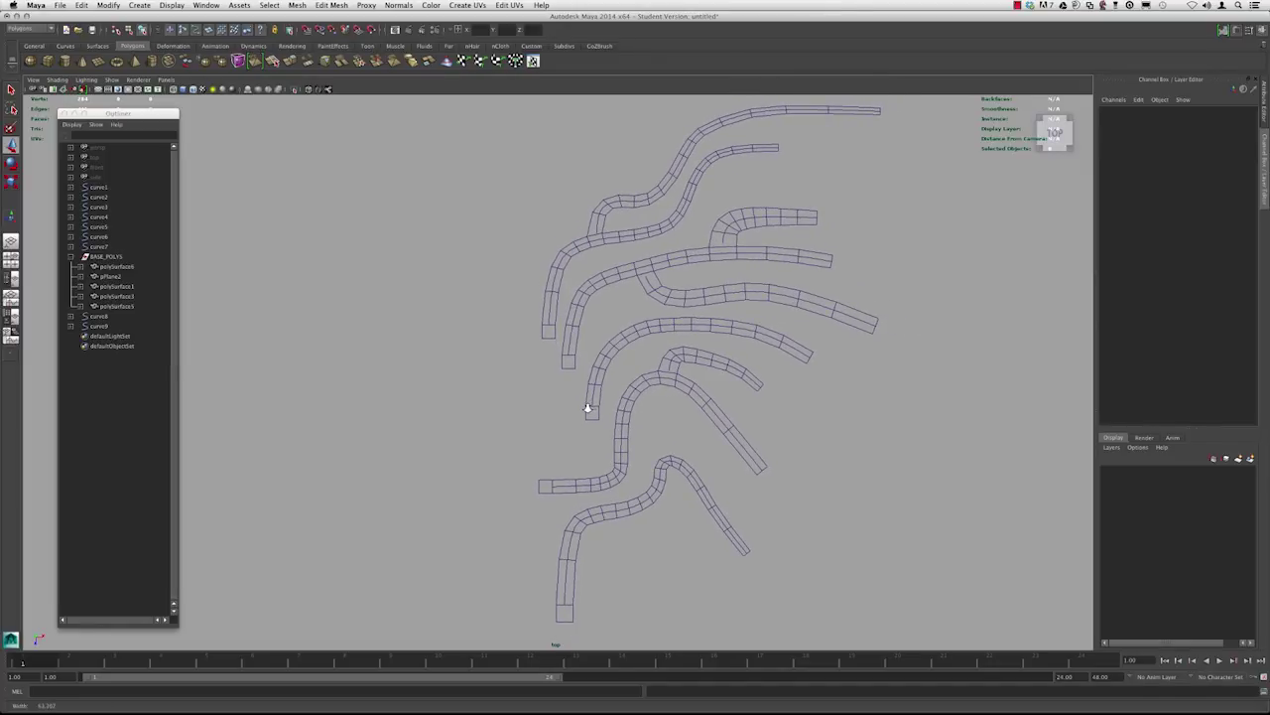
{"action": "right_click_drag", "start_coordinate": [587, 407], "coordinate": [720, 466], "text": "alt"}
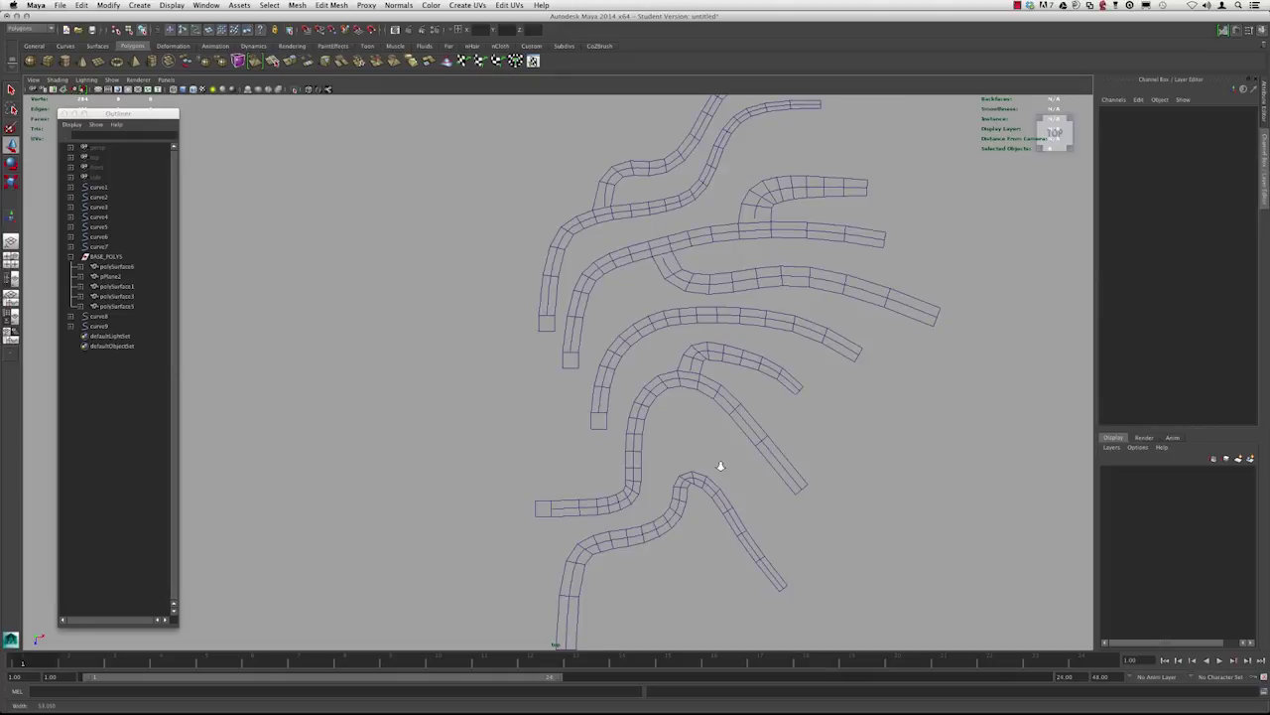
{"action": "right_click_drag", "start_coordinate": [545, 347], "coordinate": [489, 315], "text": "alt"}
{"action": "middle_click_drag", "start_coordinate": [488, 316], "coordinate": [480, 329], "text": "alt"}
{"action": "right_click_drag", "start_coordinate": [541, 349], "coordinate": [490, 327], "text": "alt"}
{"action": "middle_click_drag", "start_coordinate": [490, 327], "coordinate": [477, 302], "text": "alt"}
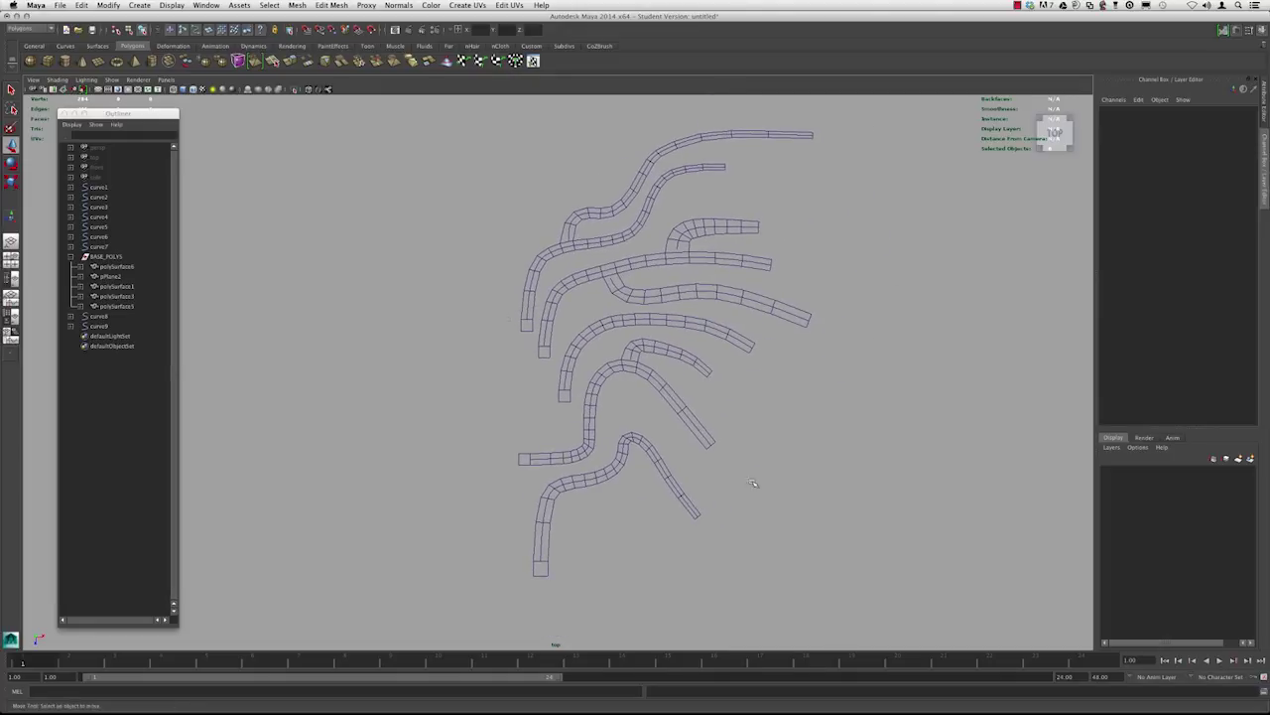
- Delete the construction history of all curves and polygon strips, and clear the selection
{"action": "left_click_drag", "start_coordinate": [561, 190], "coordinate": [487, 147]}
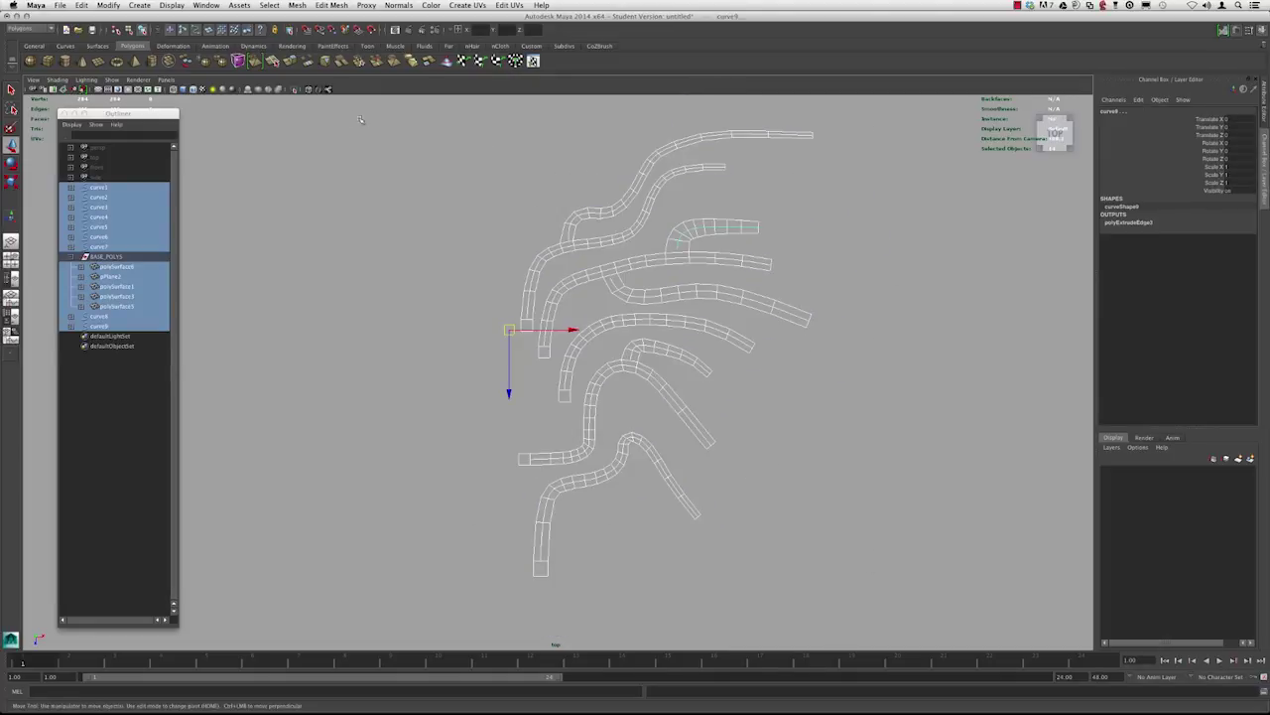
{"action": "left_click", "coordinate": [88, 4]}
{"action": "mouse_move", "coordinate": [124, 121]}
{"action": "left_click", "coordinate": [212, 123]}
{"action": "left_click", "coordinate": [484, 155]}
- Select the two uppermost branched strips in turn to check their construction inputs, and deselect them
{"action": "right_click_drag", "start_coordinate": [545, 226], "coordinate": [591, 245], "text": "alt"}
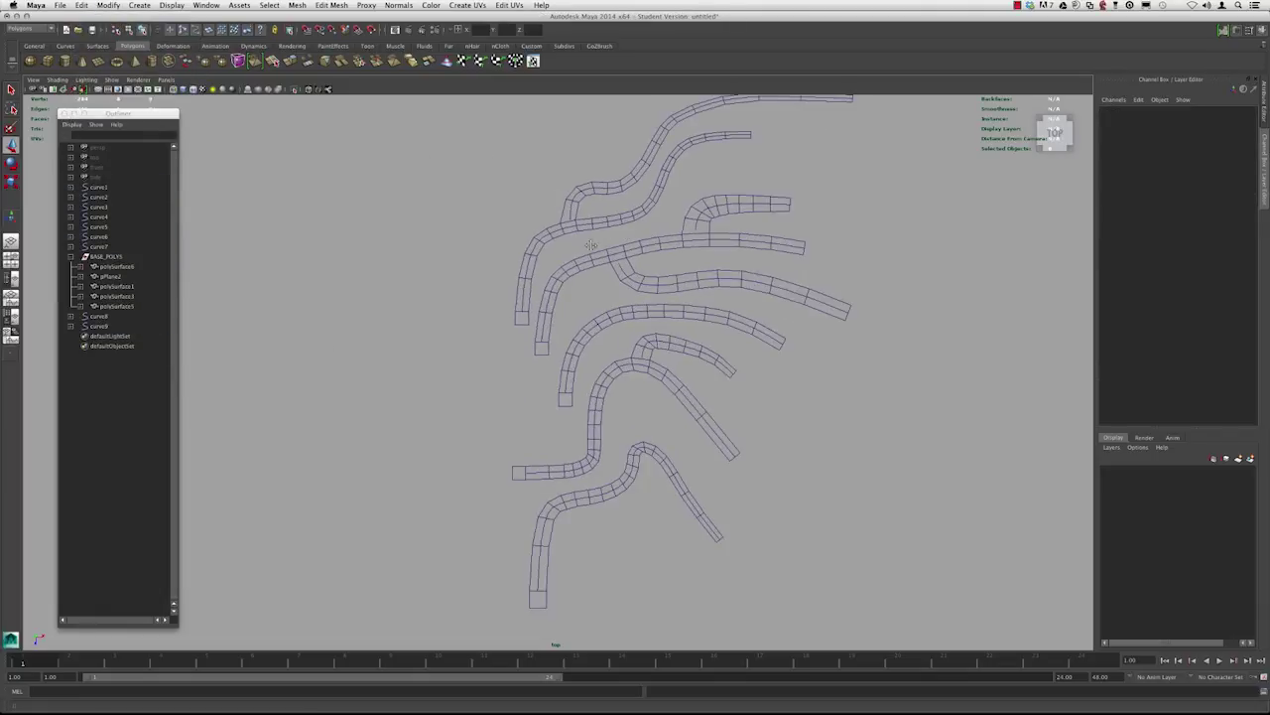
{"action": "scroll", "coordinate": [590, 245], "scroll_direction": "down", "scroll_amount": 2}
{"action": "left_click", "coordinate": [600, 258]}
{"action": "left_click", "coordinate": [566, 204]}
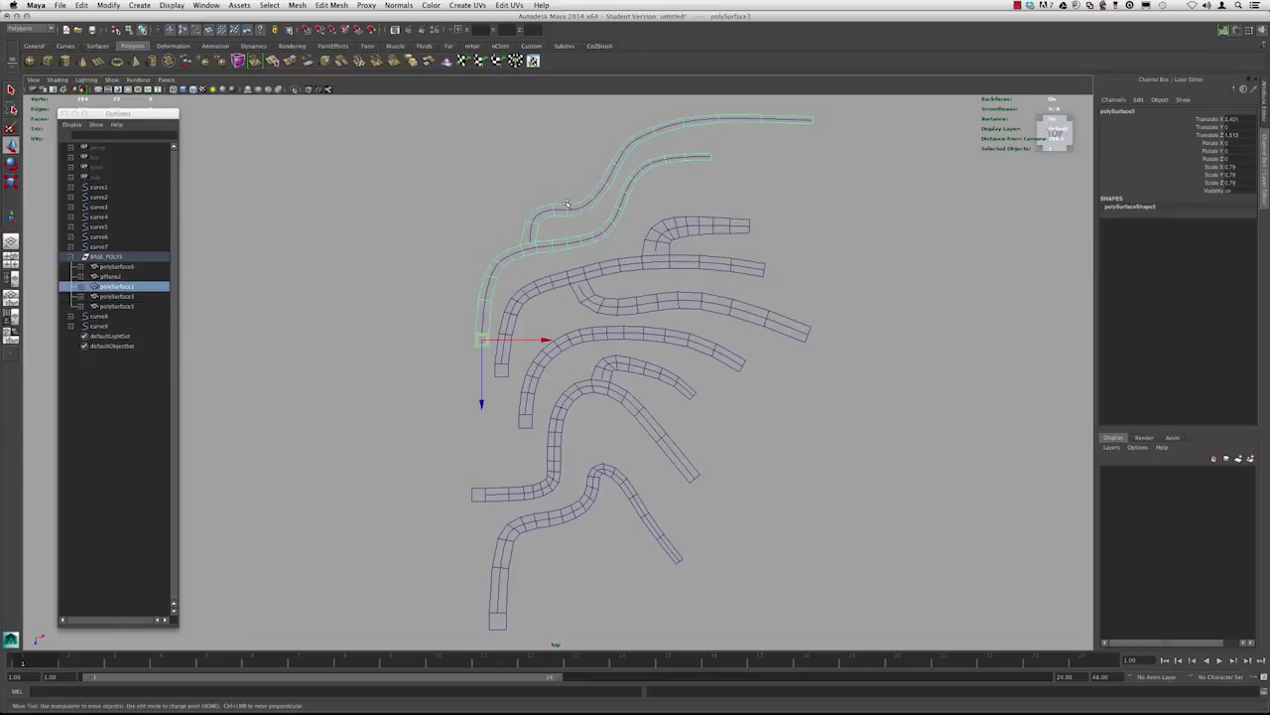
{"action": "left_click", "coordinate": [607, 263]}
{"action": "left_click", "coordinate": [553, 295]}
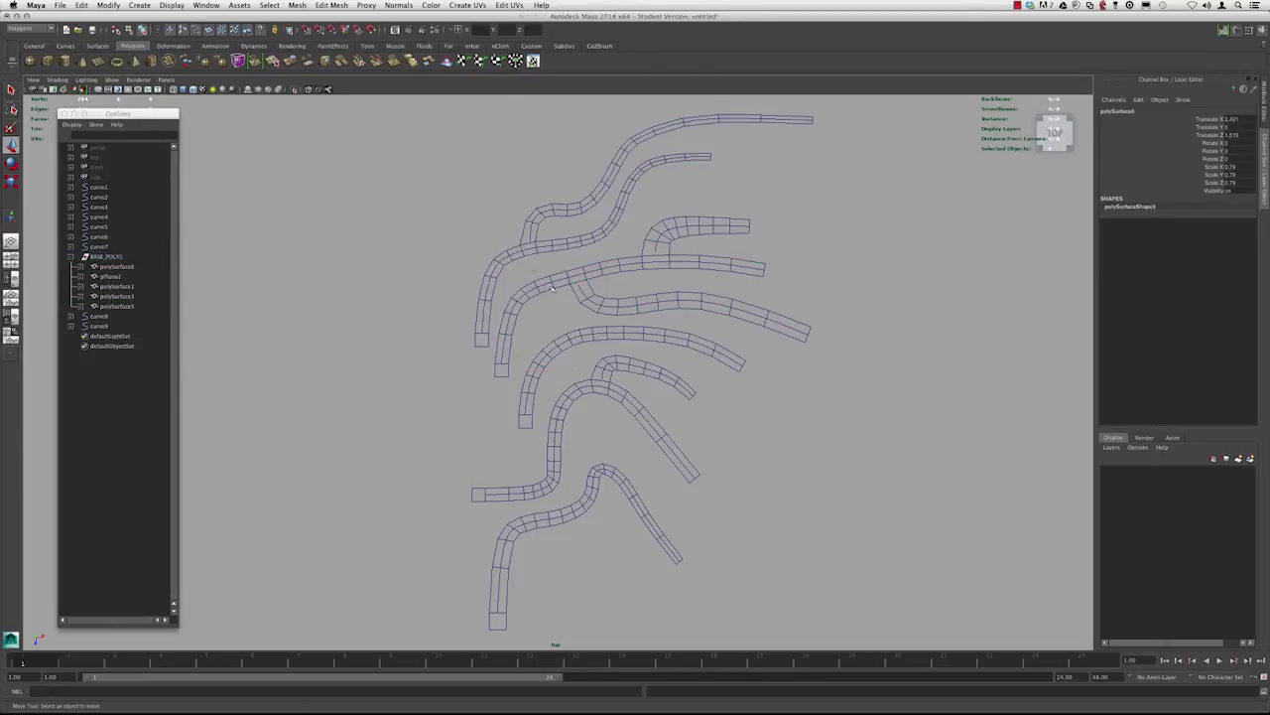
- Assign the lambert1 material to the BASE_POLYS group, clear the selection, and switch the viewport to shaded display
{"action": "left_click", "coordinate": [102, 258]}
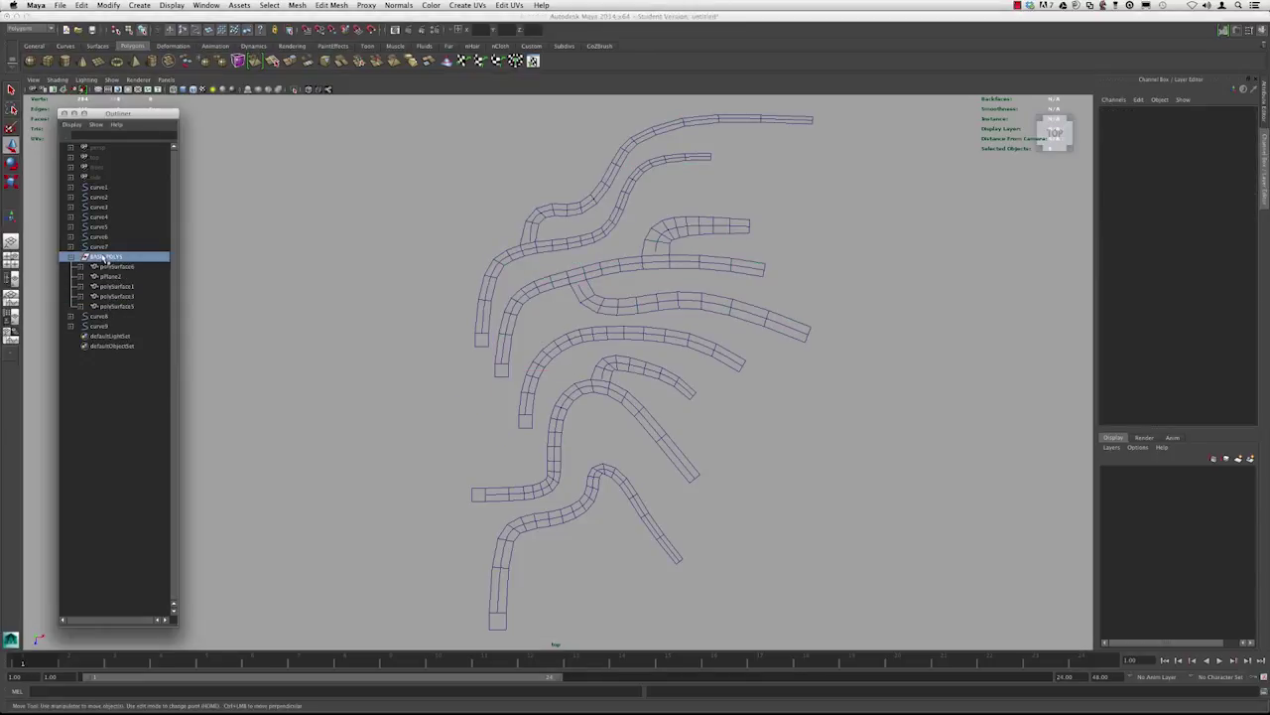
{"action": "scroll", "coordinate": [645, 247], "scroll_direction": "down", "scroll_amount": 2}
{"action": "middle_click_drag", "start_coordinate": [637, 231], "coordinate": [637, 224], "text": "alt"}
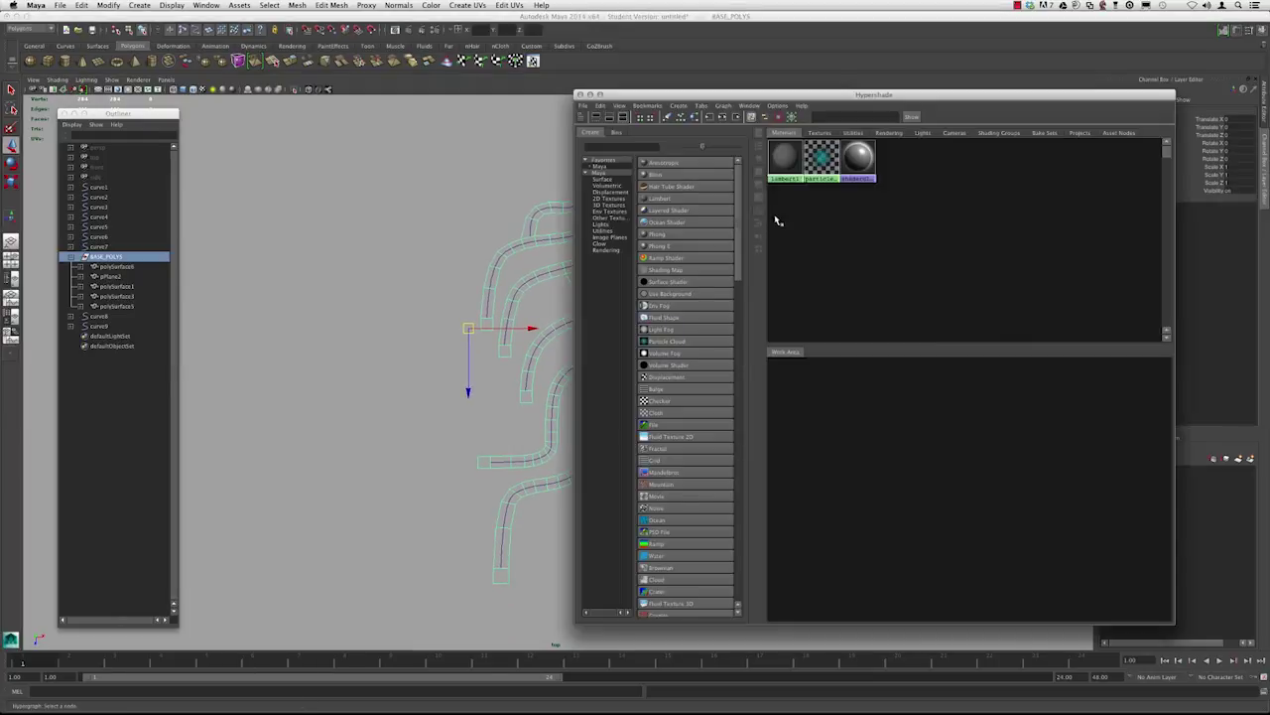
{"action": "right_click_drag", "start_coordinate": [779, 166], "coordinate": [778, 130]}
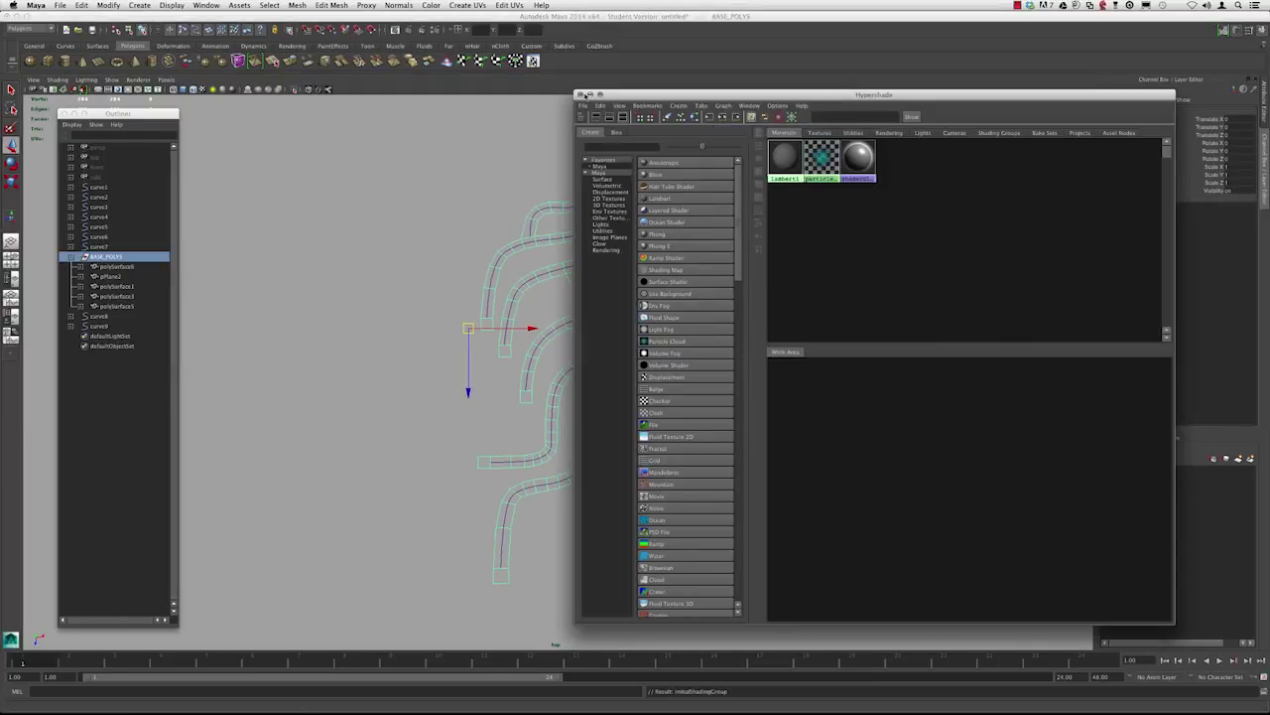
{"action": "left_click", "coordinate": [581, 96]}
{"action": "left_click", "coordinate": [602, 279]}
{"action": "key", "text": "5"}
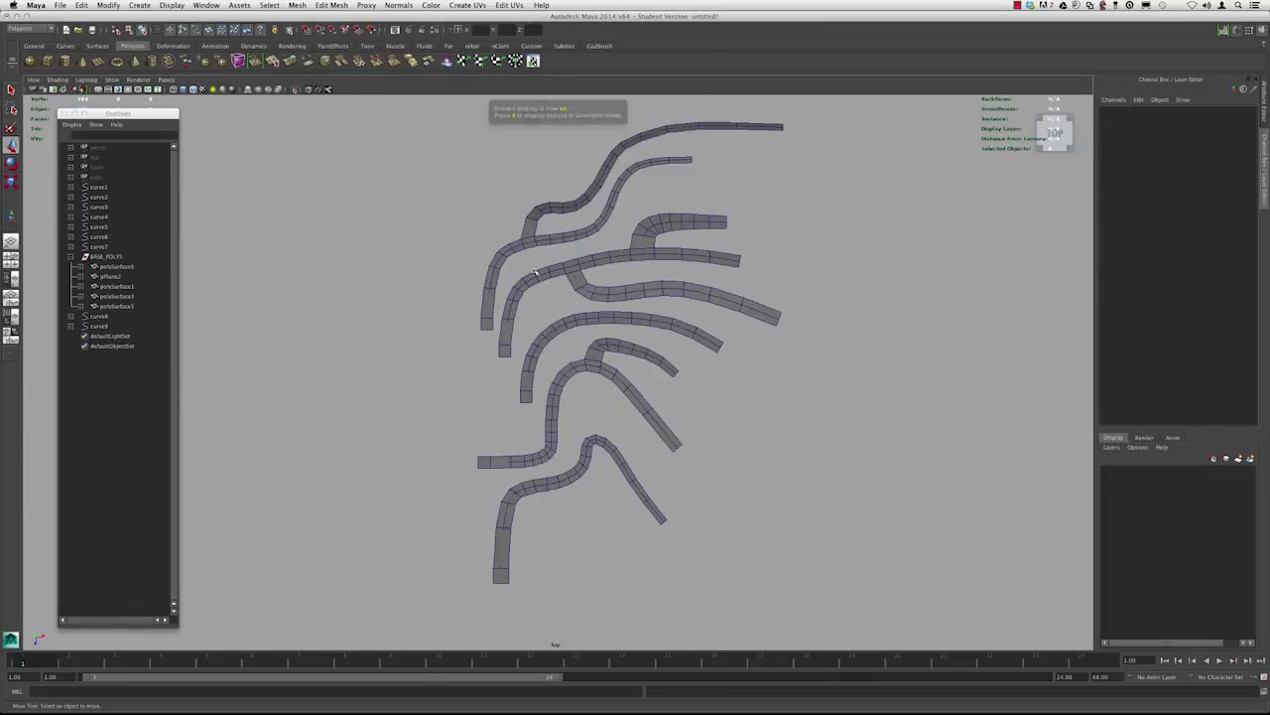
- Examine the shaded strips by selecting the separate branched and unbranched pieces in turn, and clear the selection
{"action": "right_click_drag", "start_coordinate": [541, 270], "coordinate": [571, 317], "text": "alt"}
{"action": "middle_click_drag", "start_coordinate": [572, 316], "coordinate": [655, 288], "text": "alt"}
{"action": "left_click", "coordinate": [661, 289]}
{"action": "right_click_drag", "start_coordinate": [655, 288], "coordinate": [614, 311], "text": "alt"}
{"action": "mouse_move", "coordinate": [614, 311]}
{"action": "middle_mouse_down", "text": "alt"}
{"action": "mouse_move", "coordinate": [605, 377]}
{"action": "mouse_move", "coordinate": [607, 310]}
{"action": "middle_mouse_up", "text": "alt"}
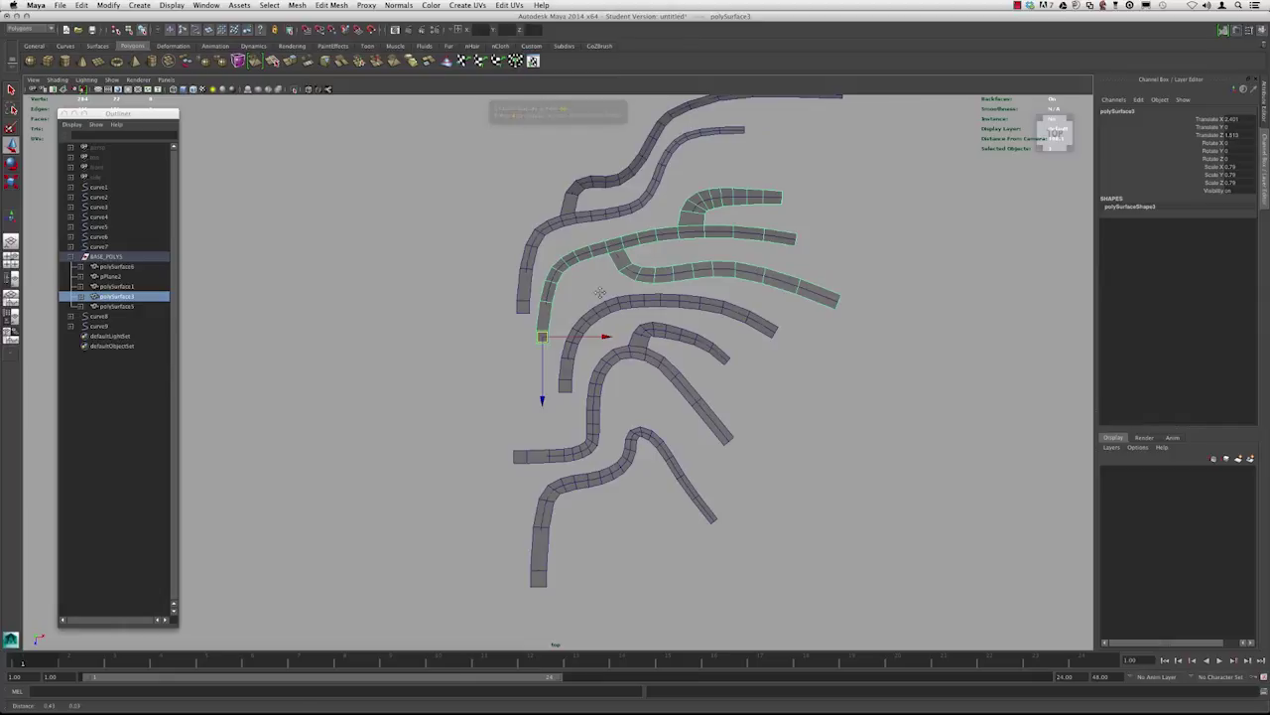
{"action": "left_click", "coordinate": [481, 230]}
{"action": "left_click", "coordinate": [524, 293]}
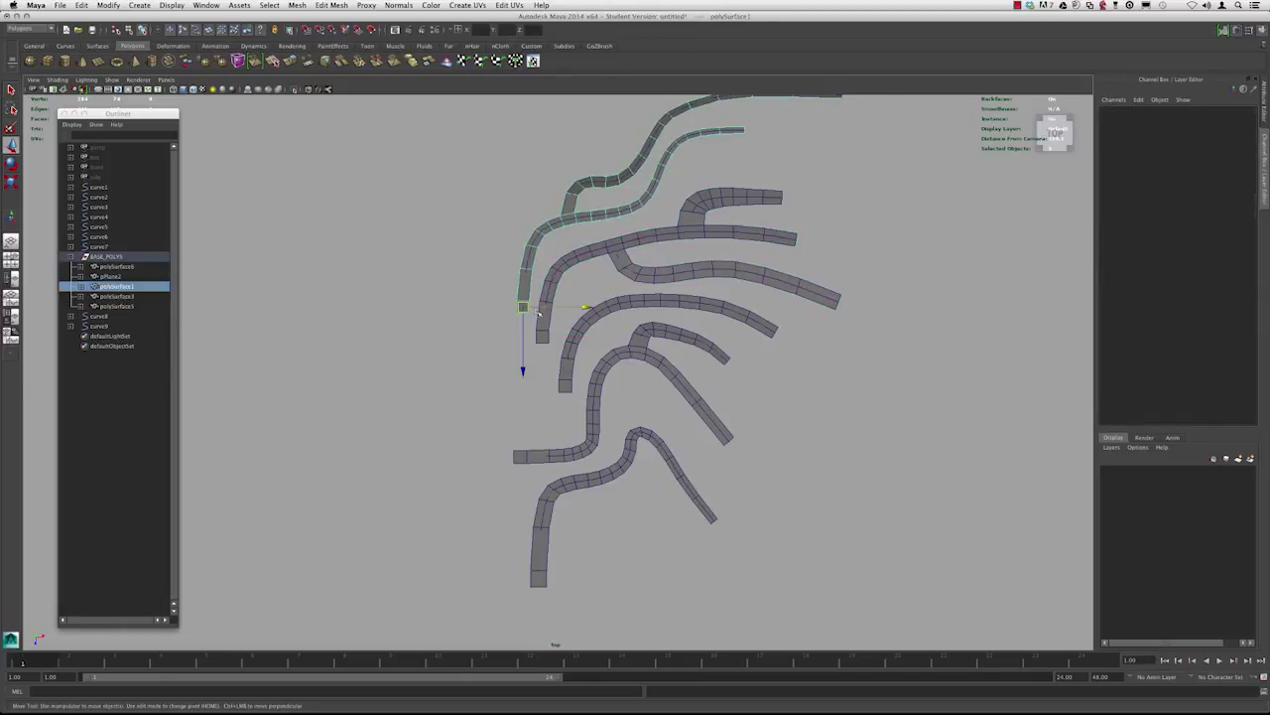
{"action": "left_click", "coordinate": [546, 326]}
{"action": "left_click", "coordinate": [568, 365]}
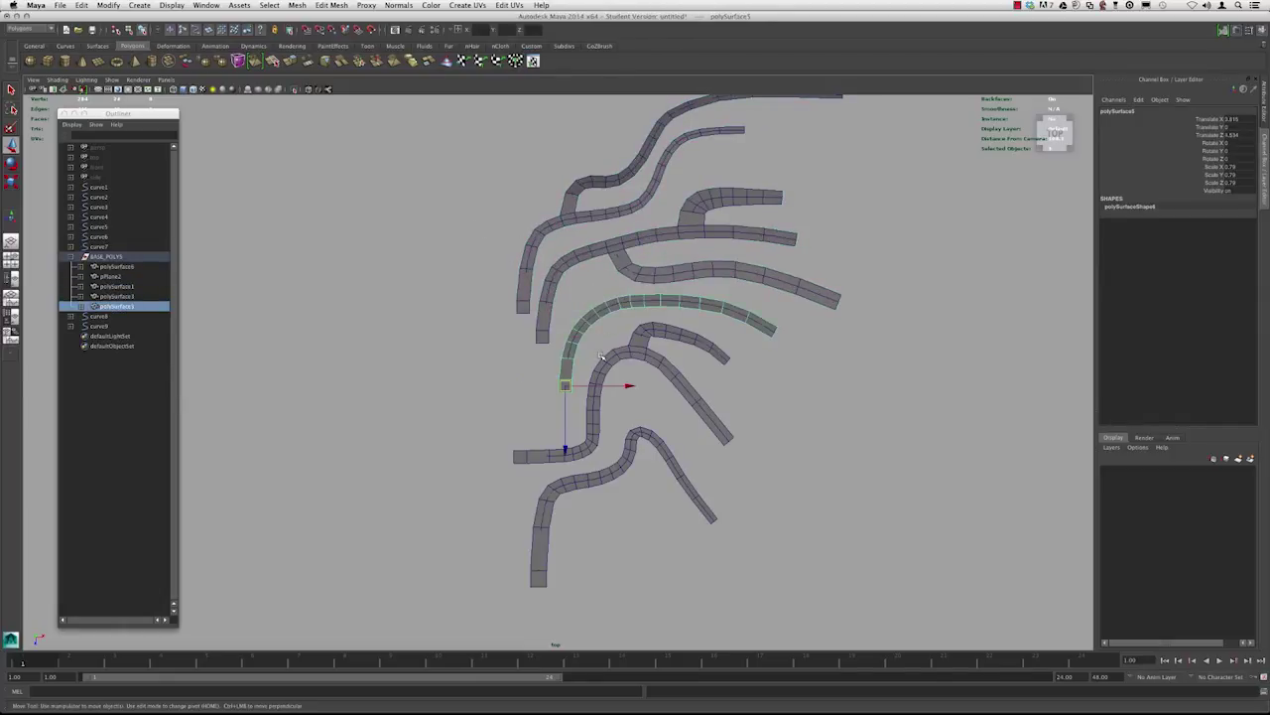
{"action": "left_click", "coordinate": [601, 359]}
{"action": "left_click", "coordinate": [448, 276]}
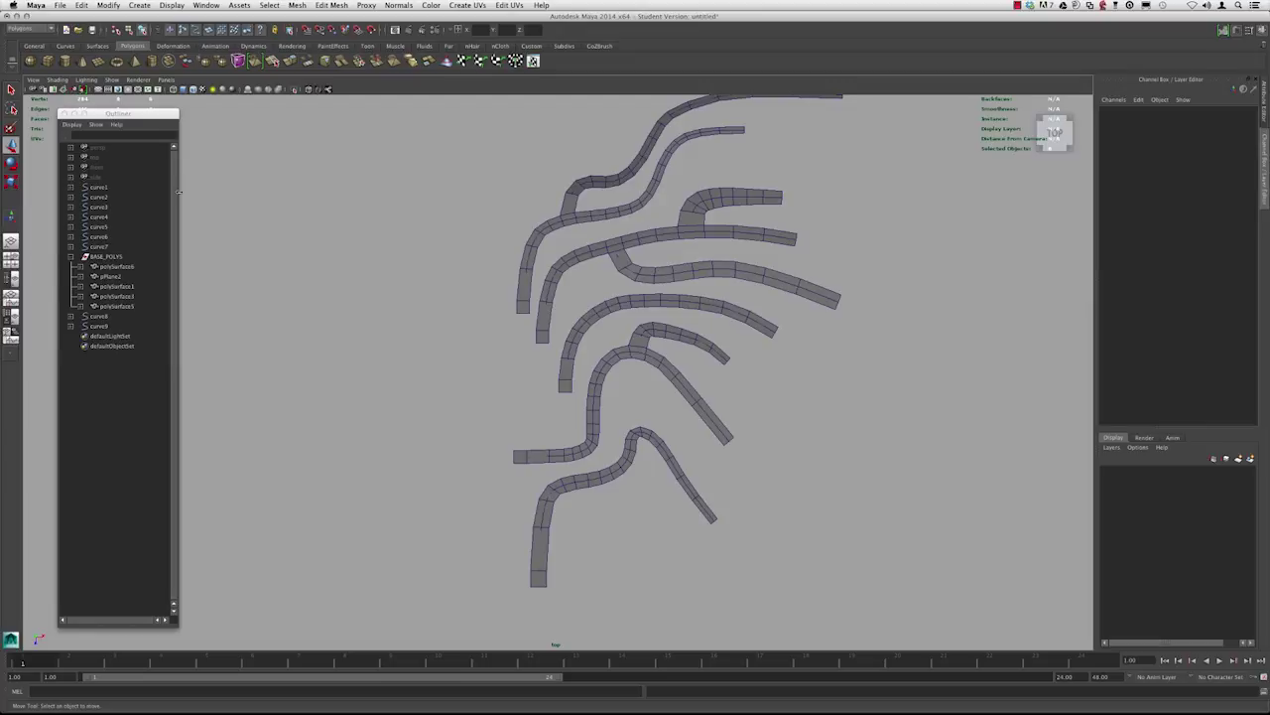
- Hide polygons in the viewport and add all nine curves to a new red display layer named CRVS
{"action": "left_click", "coordinate": [113, 79]}
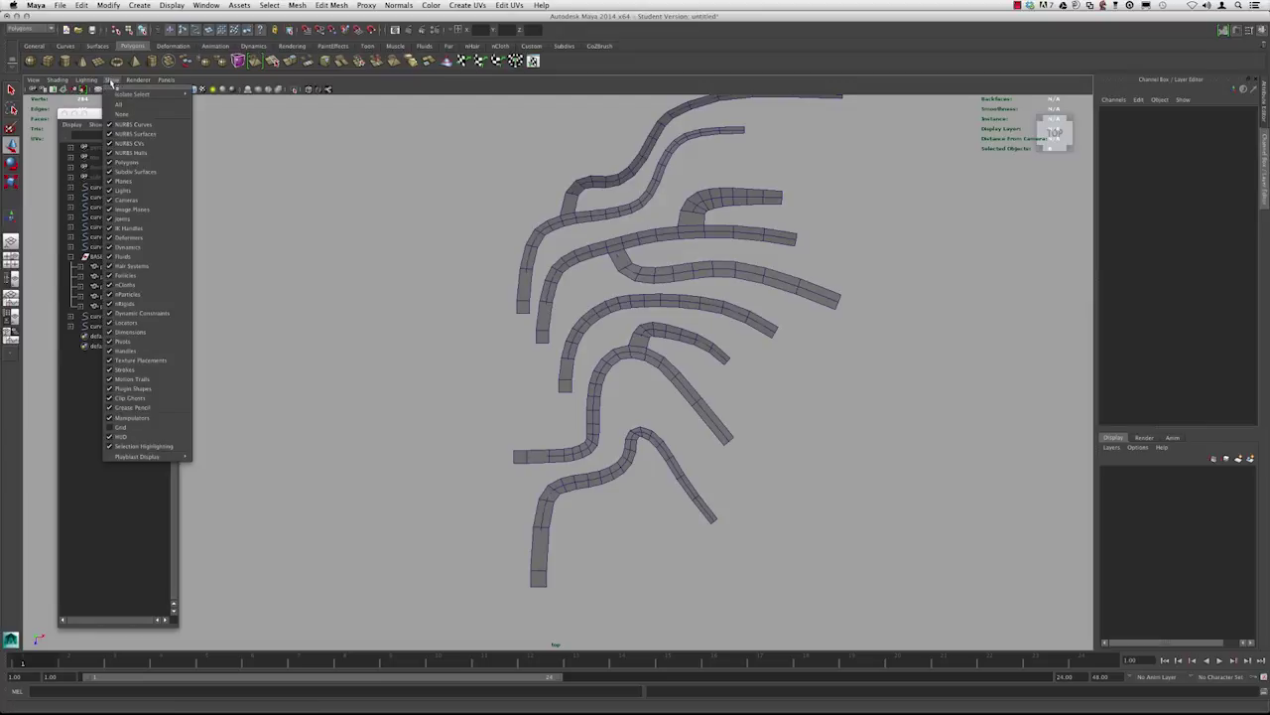
{"action": "left_click", "coordinate": [130, 163]}
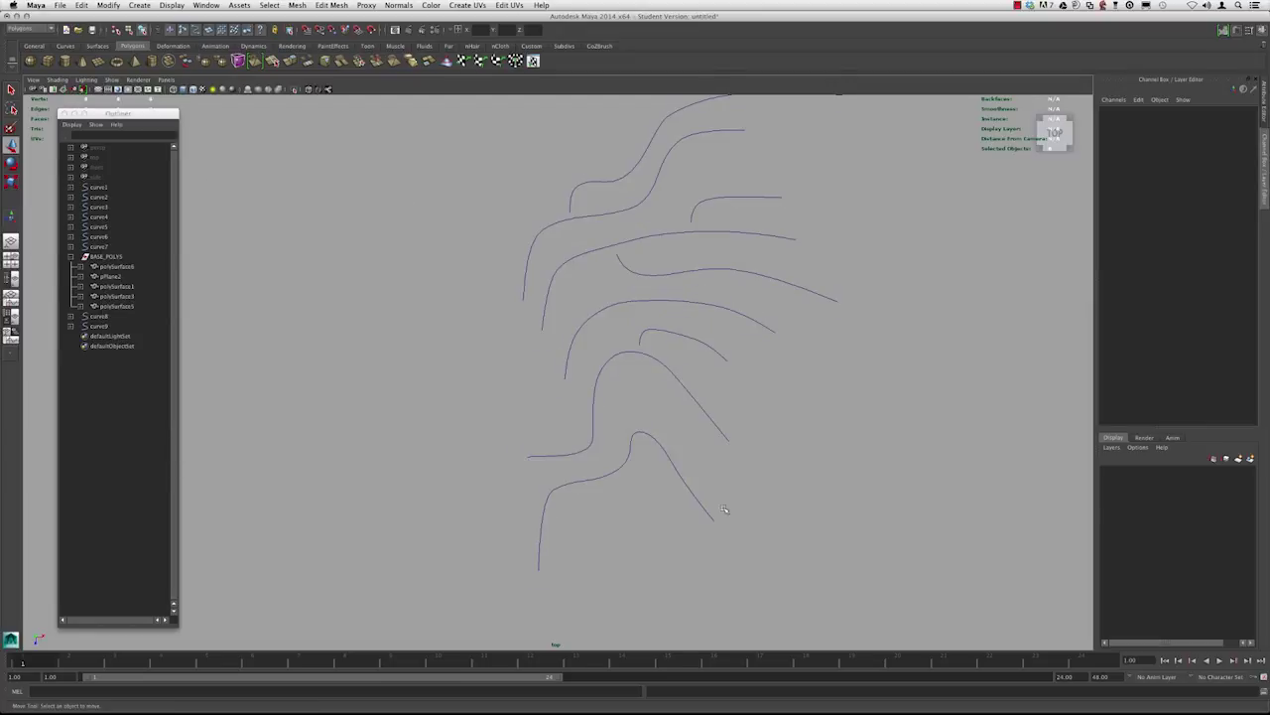
{"action": "left_click_drag", "start_coordinate": [569, 239], "coordinate": [491, 145]}
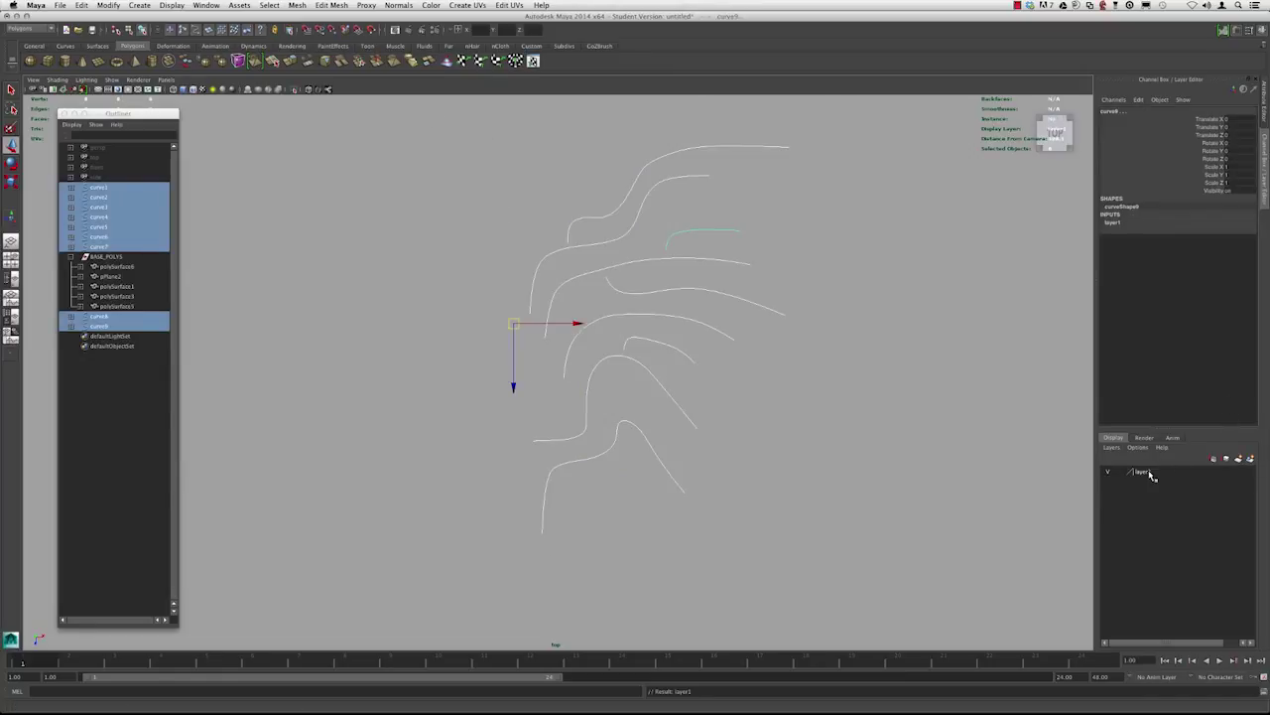
{"action": "double_click", "coordinate": [1151, 472]}
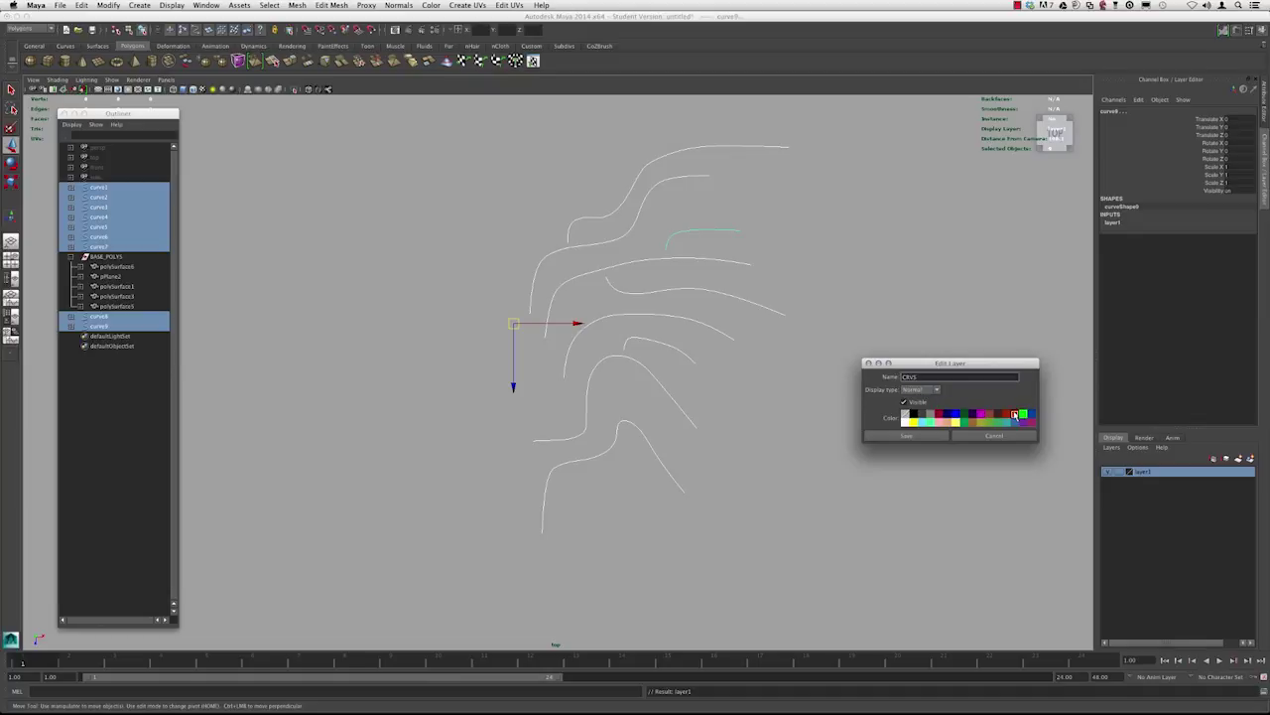
{"action": "left_click", "coordinate": [908, 436]}
- Hide the CRVS layer, clear the selection, and show polygons in the viewport again
{"action": "left_click", "coordinate": [1109, 474]}
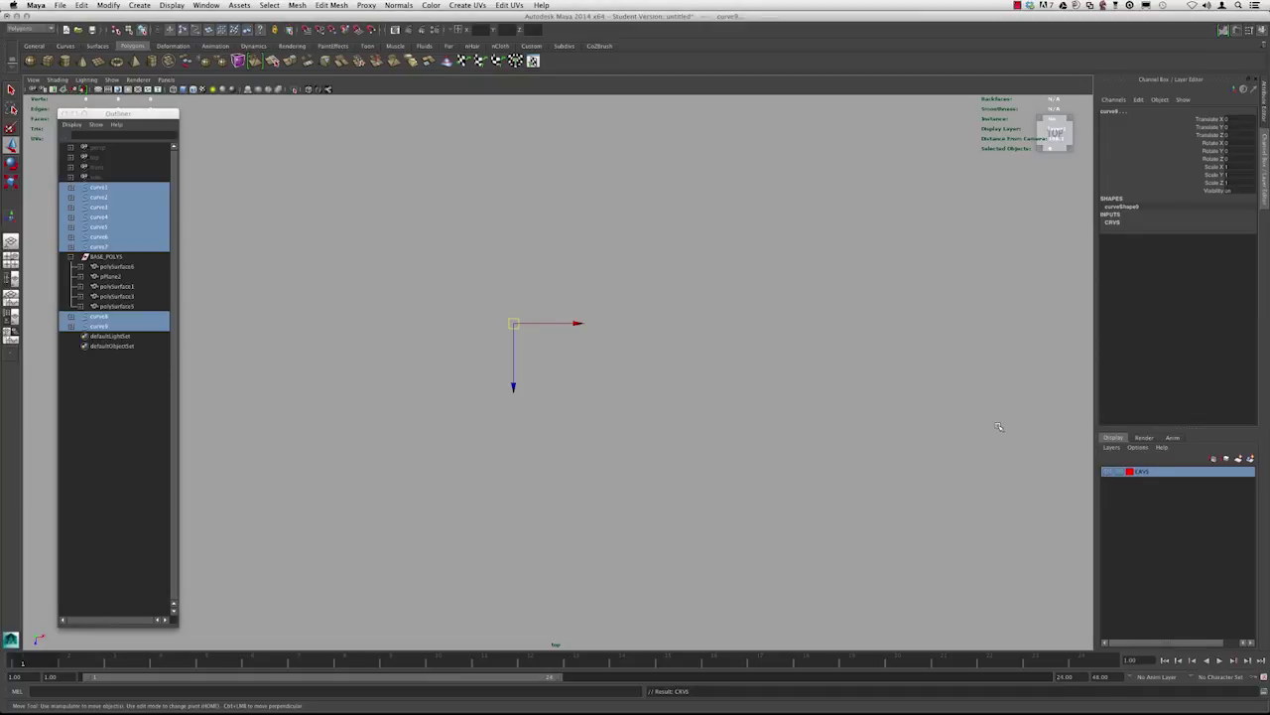
{"action": "left_click", "coordinate": [997, 426]}
{"action": "left_click", "coordinate": [111, 81]}
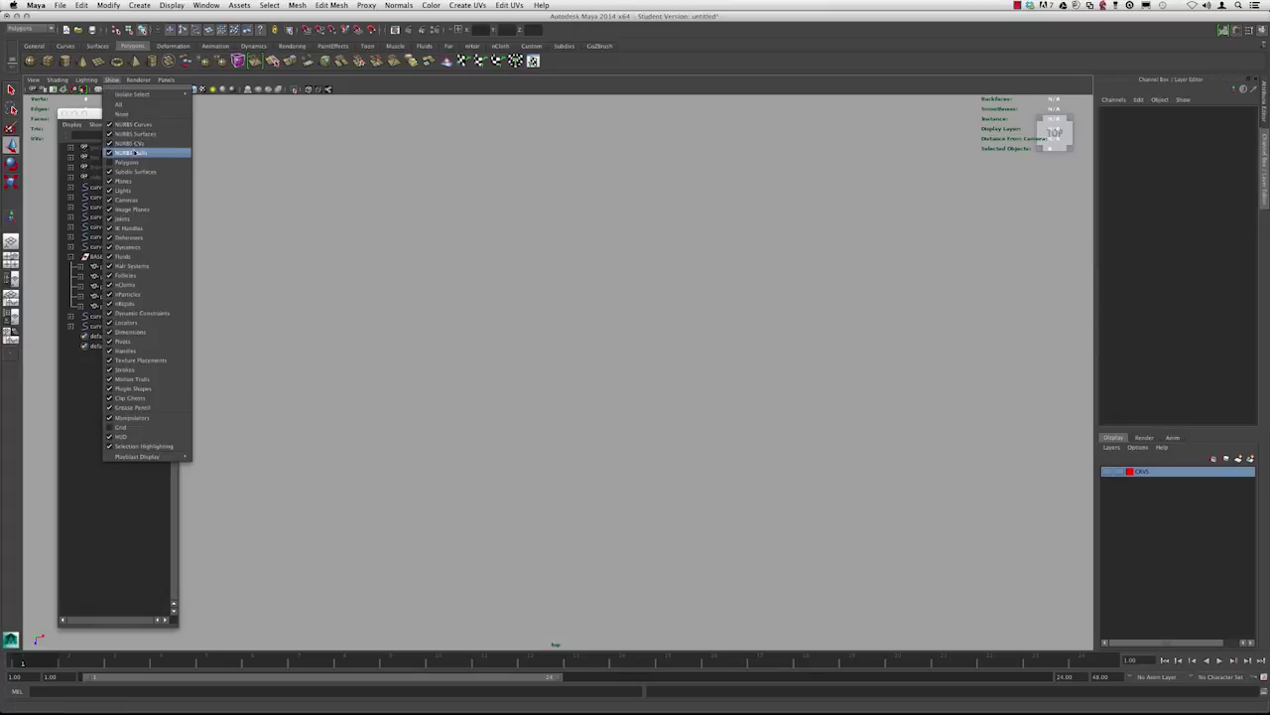
{"action": "left_click", "coordinate": [132, 162]}
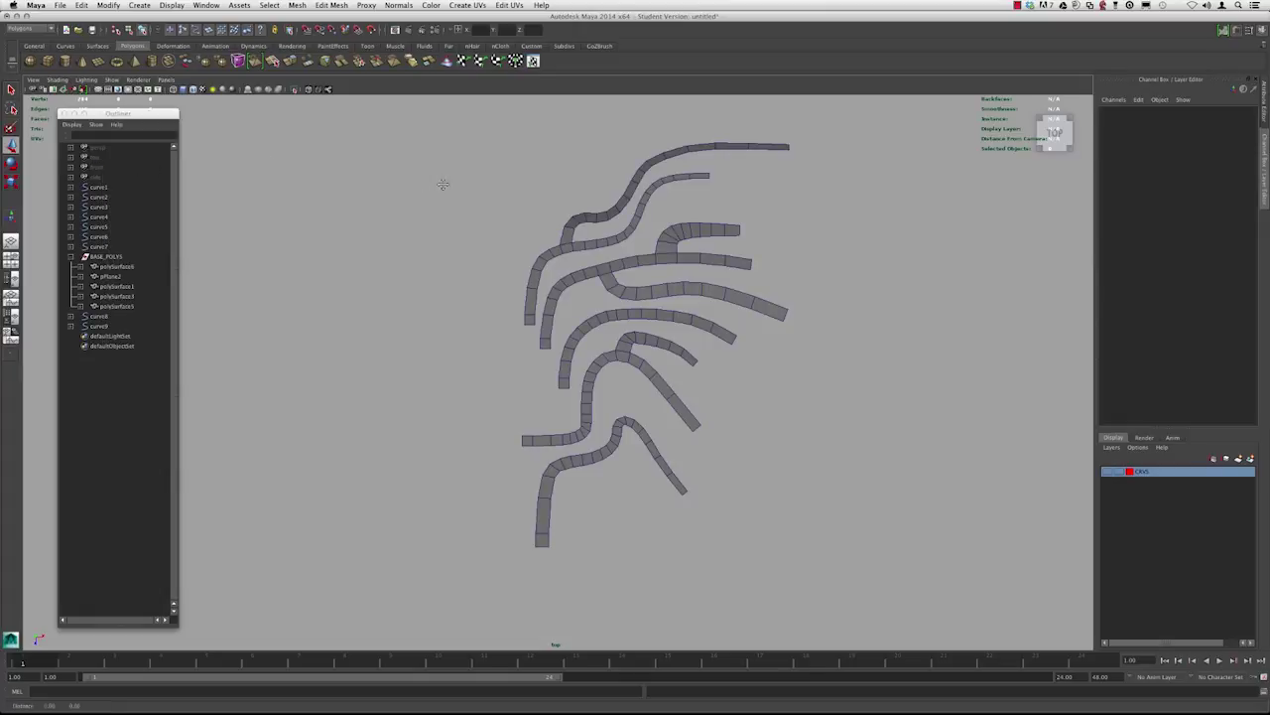
- Examine the face layout of the strips and their branches without the curves, selecting the two uppermost strips
{"action": "middle_click_drag", "start_coordinate": [444, 184], "coordinate": [407, 181], "text": "alt"}
{"action": "right_click_drag", "start_coordinate": [402, 171], "coordinate": [431, 159], "text": "alt"}
{"action": "left_click_drag", "start_coordinate": [424, 155], "coordinate": [616, 372]}
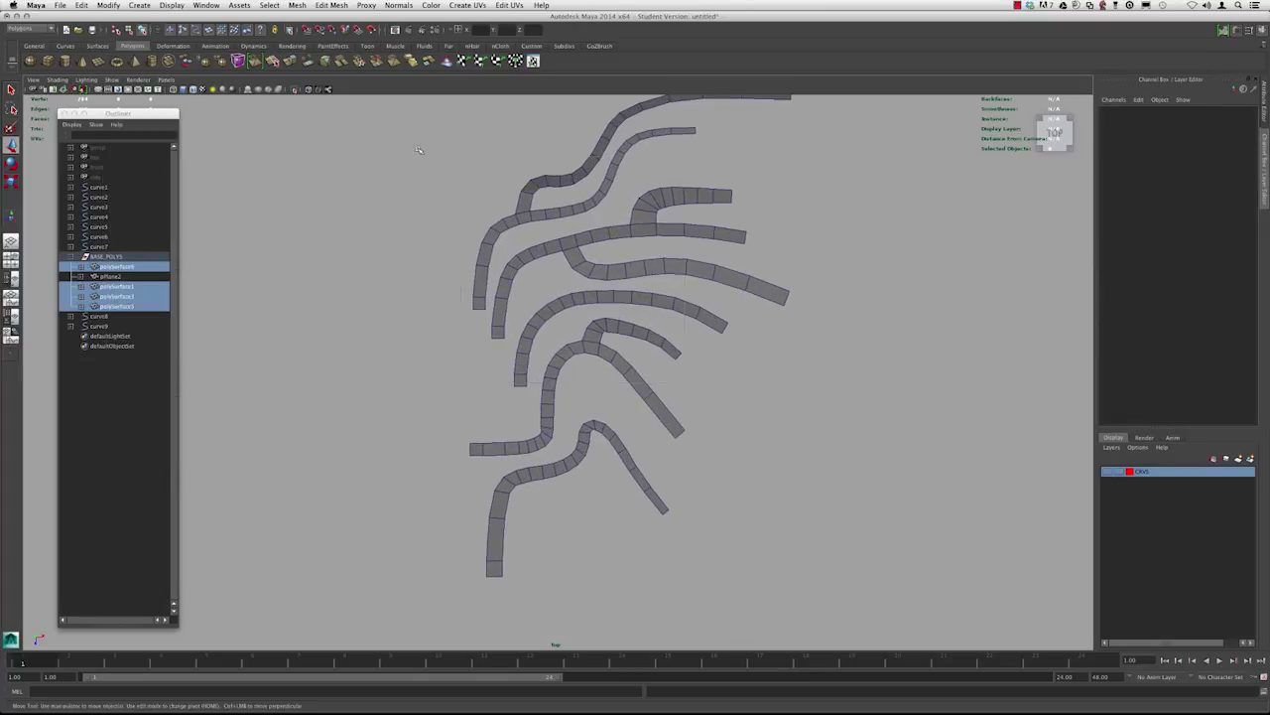
{"action": "right_click_drag", "start_coordinate": [424, 156], "coordinate": [441, 165], "text": "alt"}
{"action": "middle_click_drag", "start_coordinate": [442, 165], "coordinate": [507, 211], "text": "alt"}
{"action": "left_click", "coordinate": [567, 162]}
{"action": "left_click", "coordinate": [497, 241]}
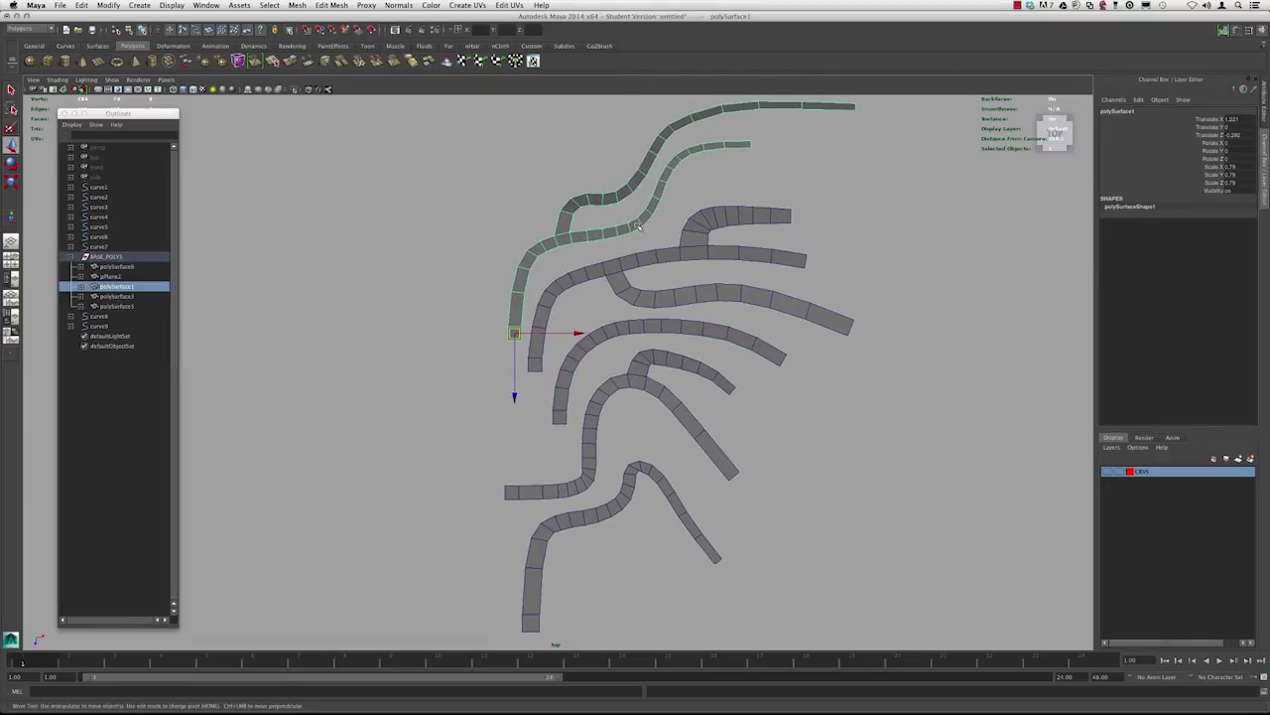
{"action": "middle_click_drag", "start_coordinate": [638, 227], "coordinate": [646, 289], "text": "alt"}
{"action": "right_click_drag", "start_coordinate": [595, 300], "coordinate": [623, 299], "text": "alt"}
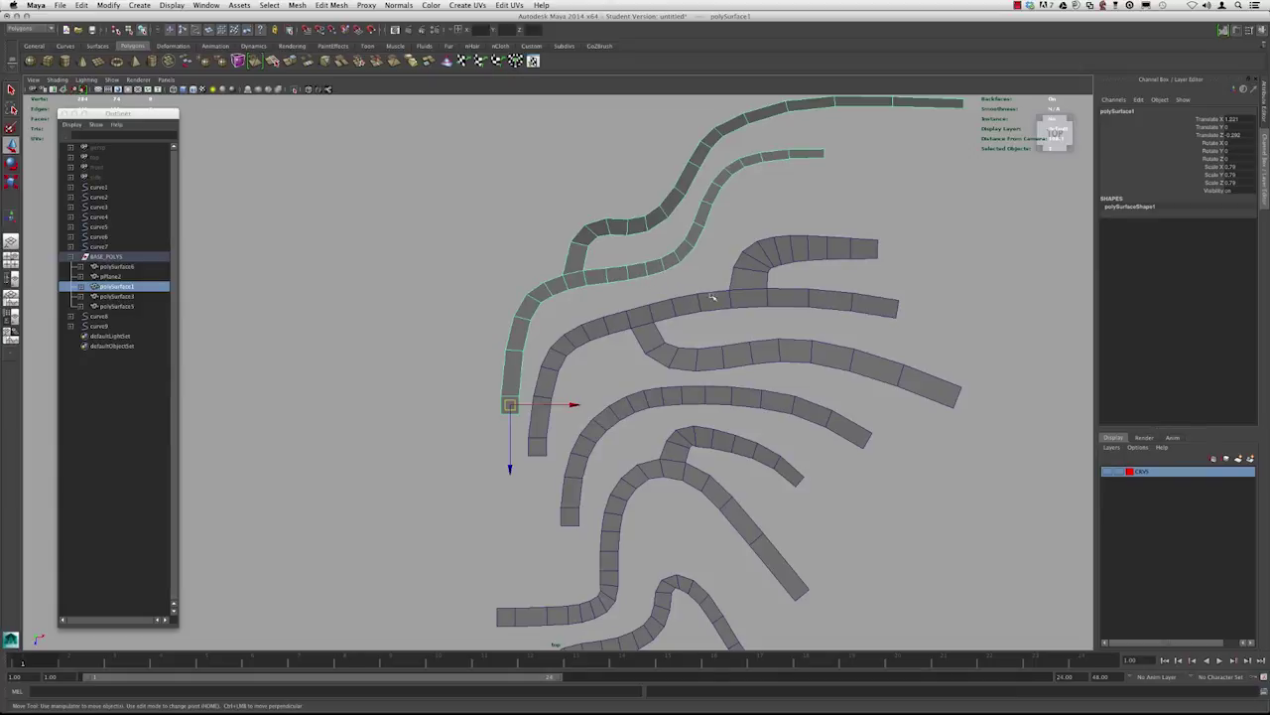
{"action": "right_click_drag", "start_coordinate": [647, 499], "coordinate": [636, 501], "text": "alt"}
{"action": "middle_click_drag", "start_coordinate": [636, 502], "coordinate": [625, 354], "text": "alt"}
{"action": "middle_click_drag", "start_coordinate": [617, 222], "coordinate": [631, 300], "text": "alt"}
{"action": "right_click_drag", "start_coordinate": [626, 281], "coordinate": [617, 282], "text": "alt"}
{"action": "middle_click_drag", "start_coordinate": [617, 282], "coordinate": [620, 251], "text": "alt"}
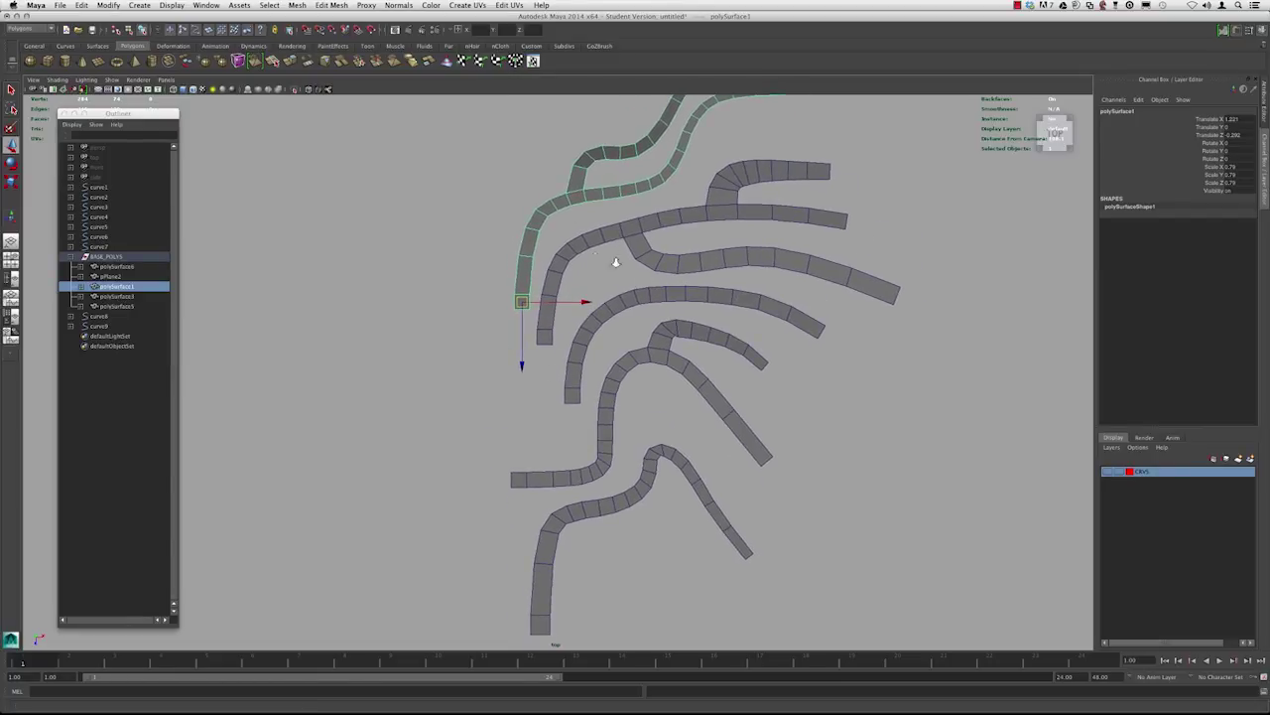
{"action": "right_click_drag", "start_coordinate": [615, 261], "coordinate": [608, 261], "text": "alt"}
{"action": "middle_click_drag", "start_coordinate": [600, 226], "coordinate": [582, 255], "text": "alt"}
{"action": "left_click", "coordinate": [583, 255]}
{"action": "key", "text": "super+z"}
{"action": "left_click", "coordinate": [588, 272], "text": "shift"}
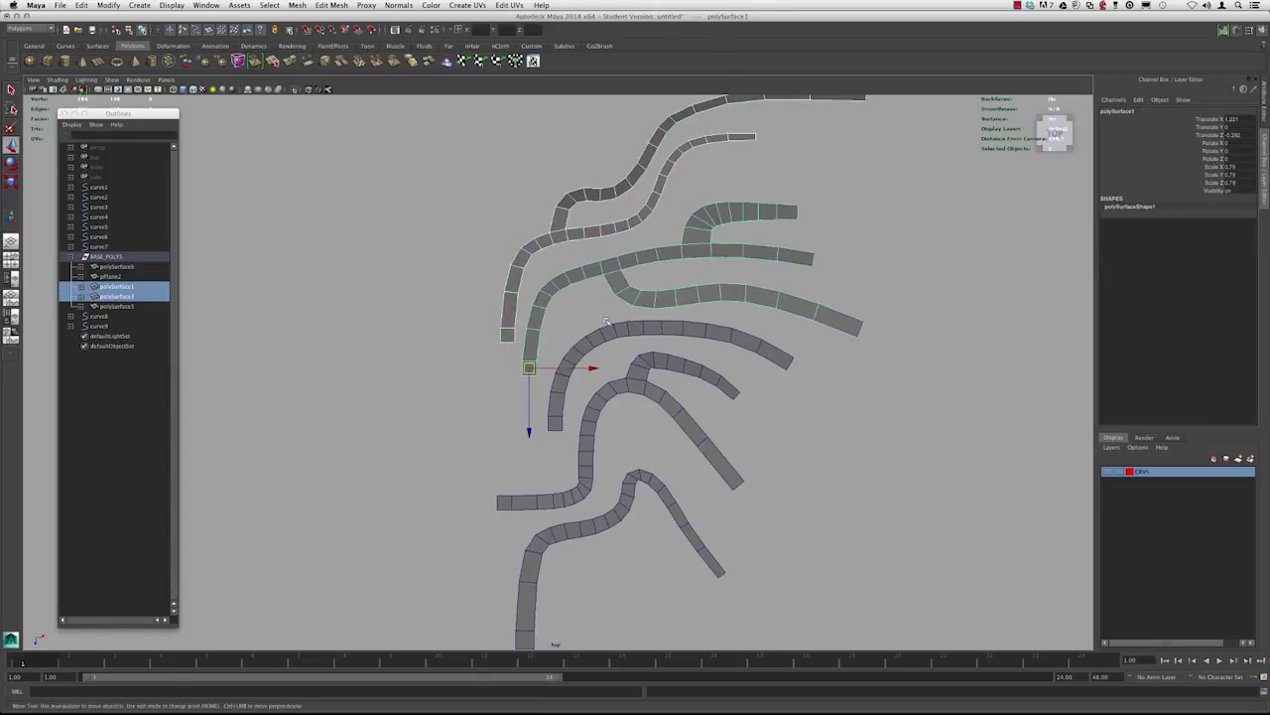
- Combine all strips in the BASE_POLYS group into a single polygon mesh
{"action": "left_click", "coordinate": [118, 259]}
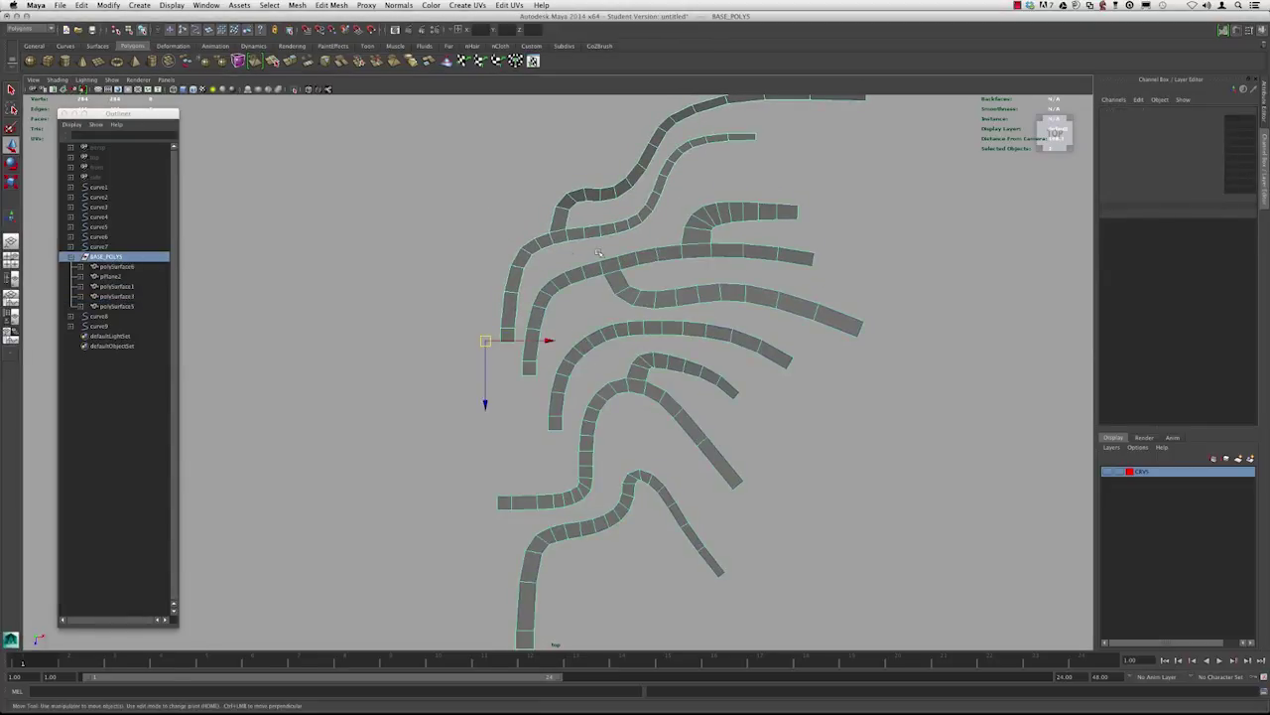
{"action": "right_click_drag", "start_coordinate": [196, 288], "coordinate": [182, 290], "text": "alt"}
{"action": "middle_click_drag", "start_coordinate": [435, 308], "coordinate": [414, 293], "text": "alt"}
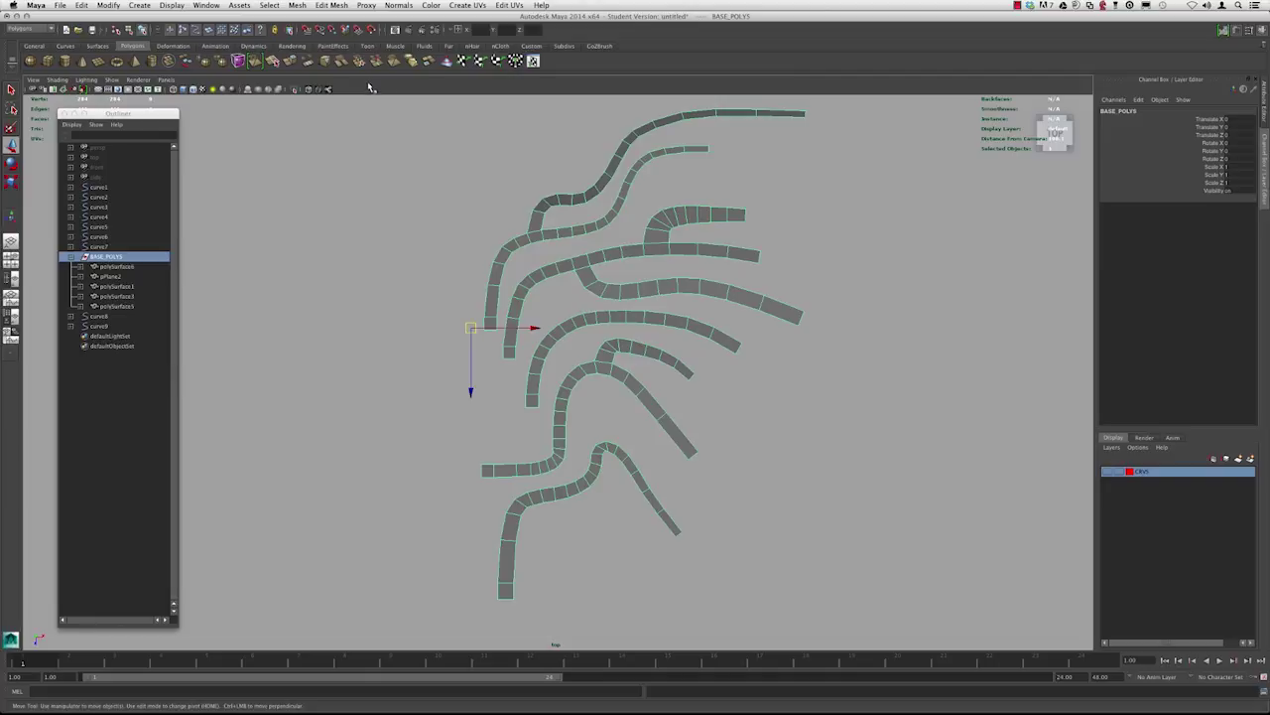
{"action": "left_click", "coordinate": [504, 183]}
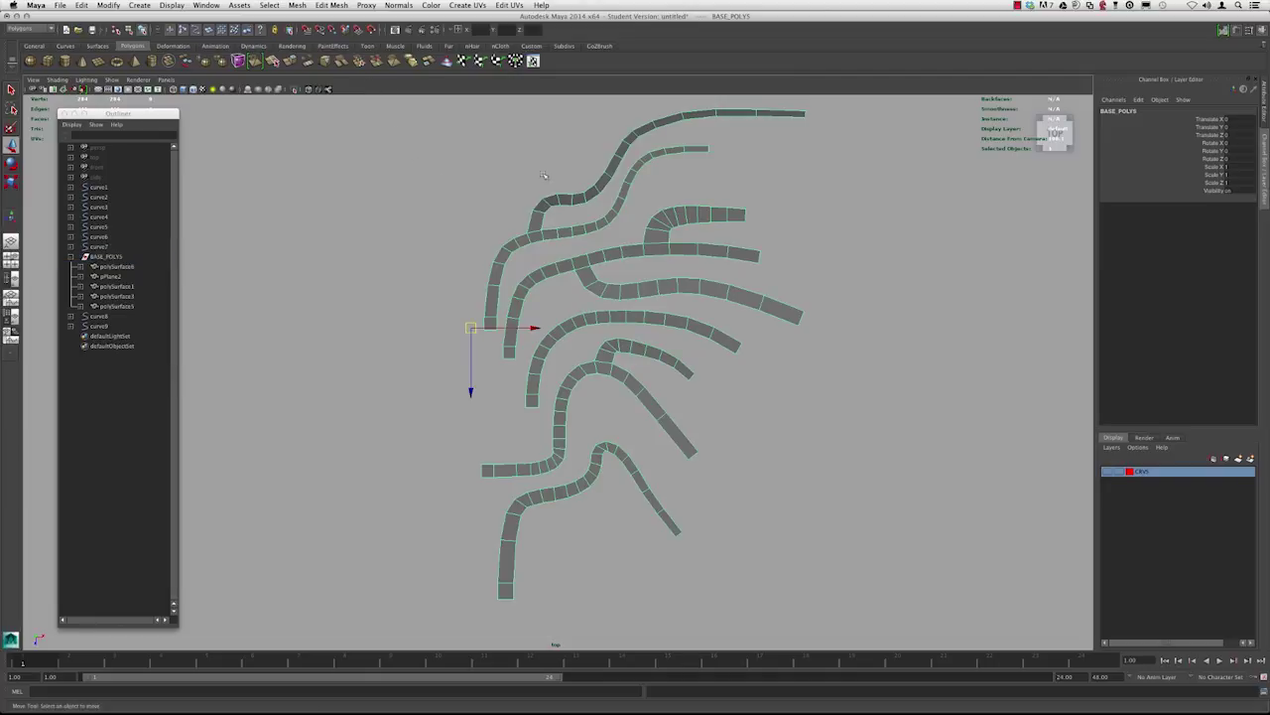
{"action": "left_click", "coordinate": [111, 258]}
{"action": "left_click", "coordinate": [332, 5]}
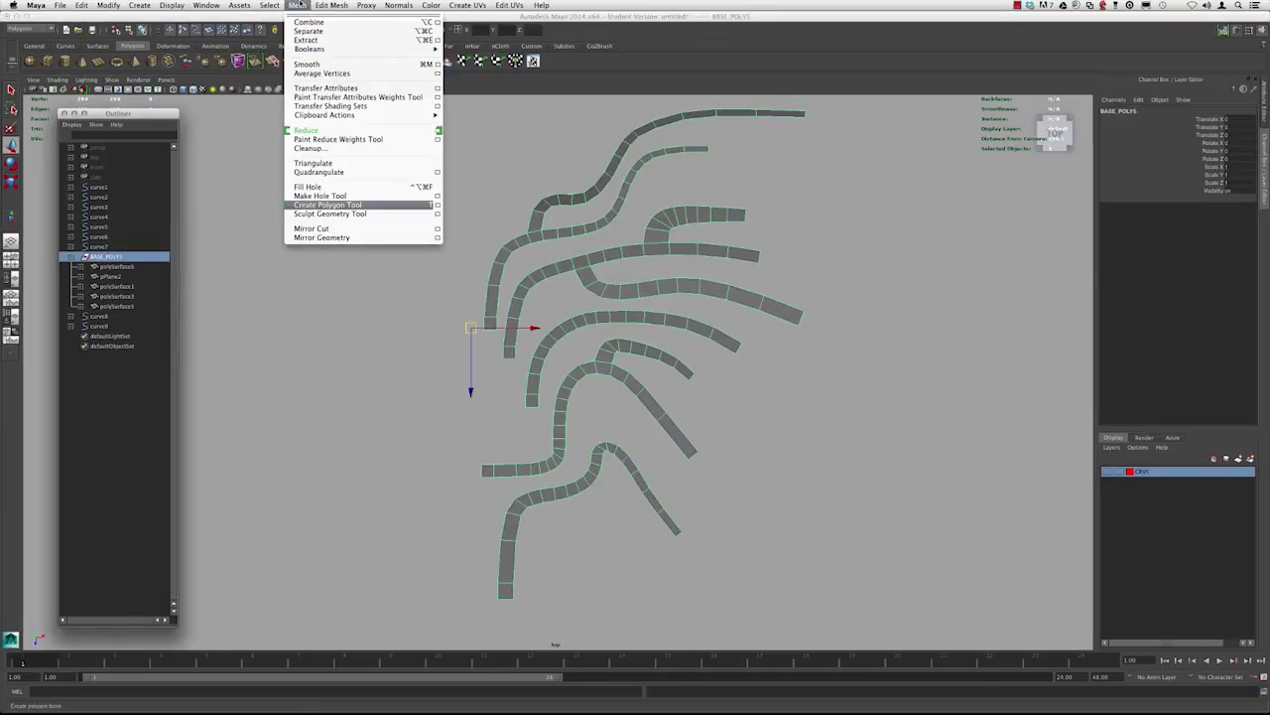
{"action": "left_click", "coordinate": [308, 22]}
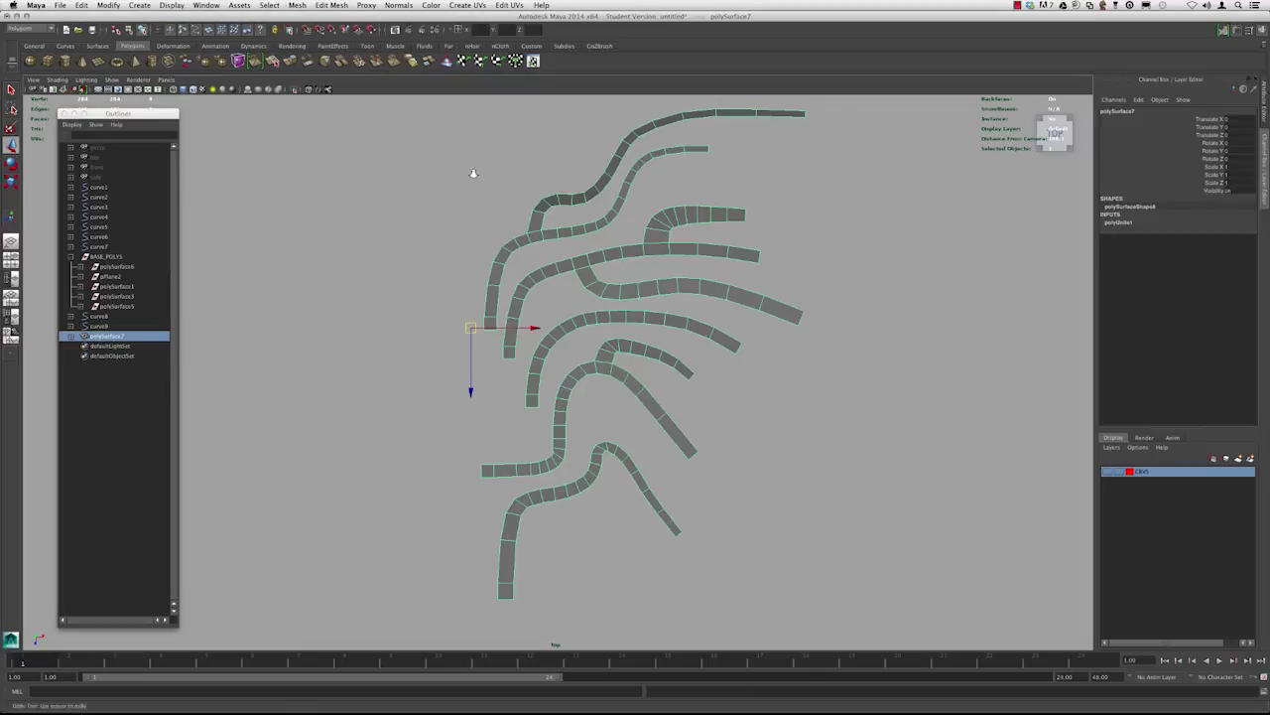
- Examine the combined mesh and check what the Outliner's curve6 and BASE_POLYS entries select in the scene
{"action": "scroll", "coordinate": [487, 188], "scroll_direction": "up", "scroll_amount": 2}
{"action": "left_click", "coordinate": [487, 188]}
{"action": "left_click", "coordinate": [574, 184]}
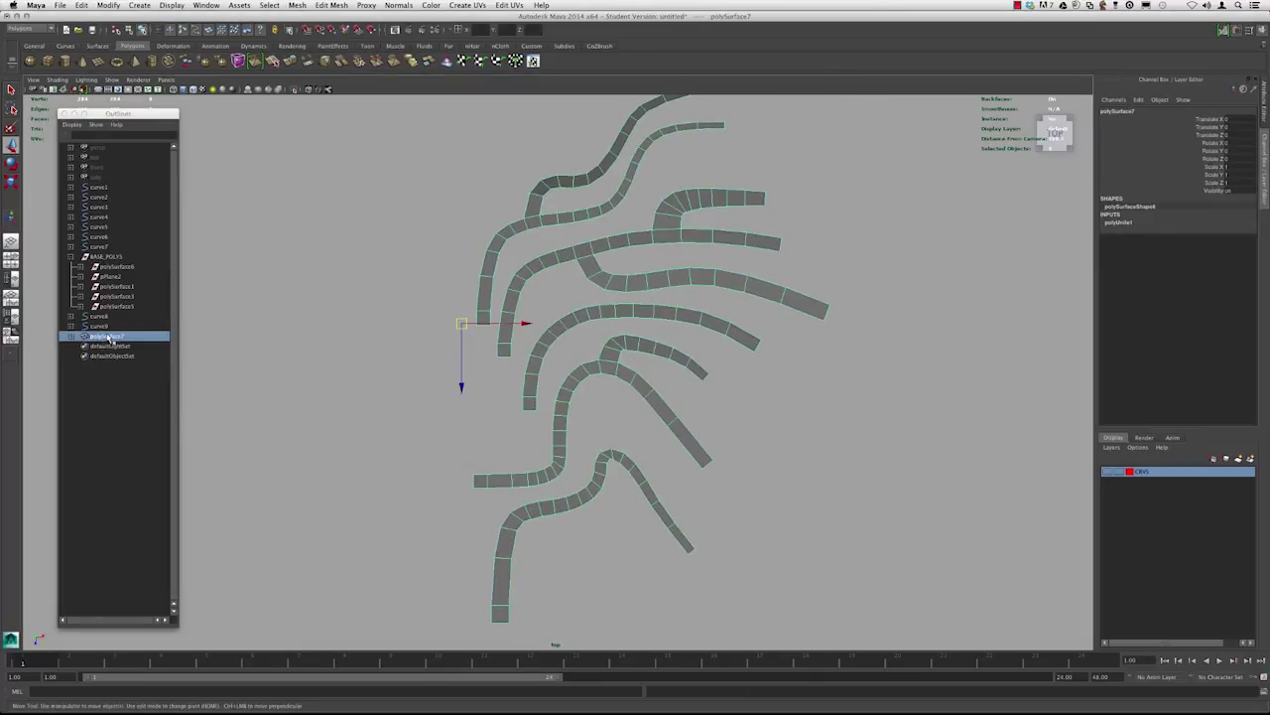
{"action": "left_click", "coordinate": [314, 258]}
{"action": "left_click", "coordinate": [517, 219]}
{"action": "left_click", "coordinate": [101, 237]}
{"action": "middle_click_drag", "start_coordinate": [393, 241], "coordinate": [366, 274], "text": "alt"}
{"action": "right_click_drag", "start_coordinate": [403, 260], "coordinate": [388, 262], "text": "alt"}
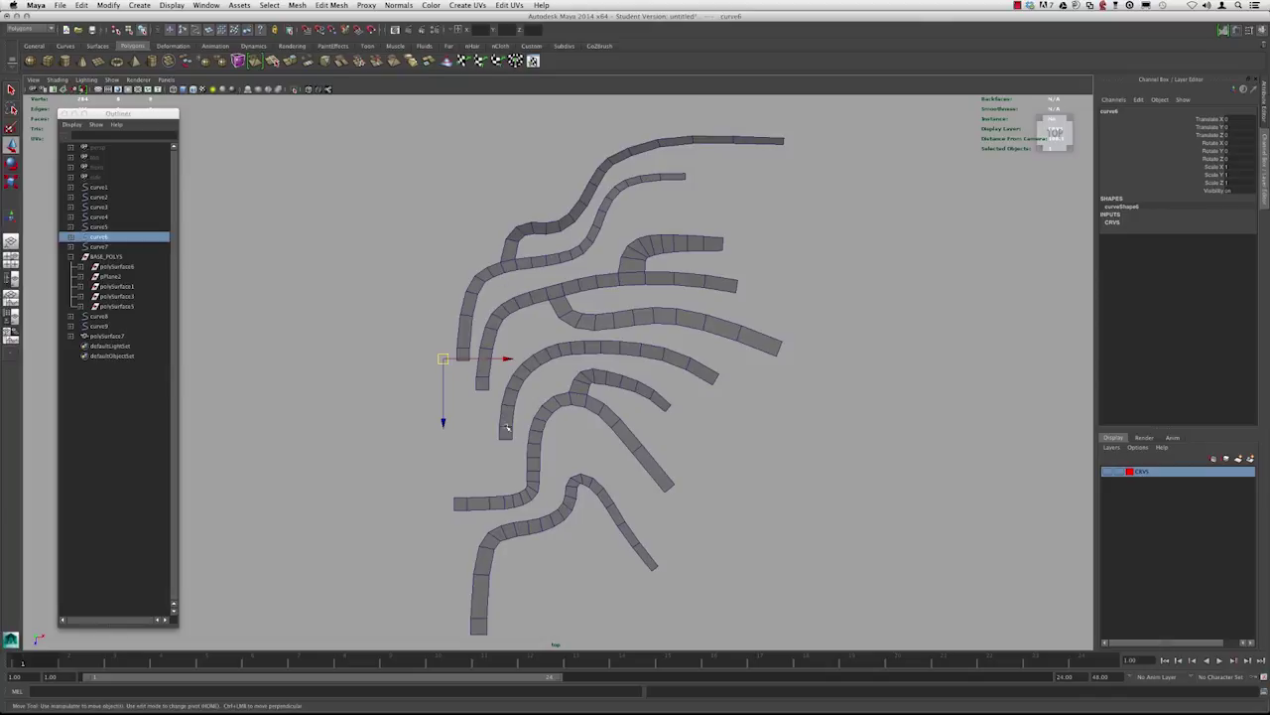
{"action": "left_click", "coordinate": [97, 260]}
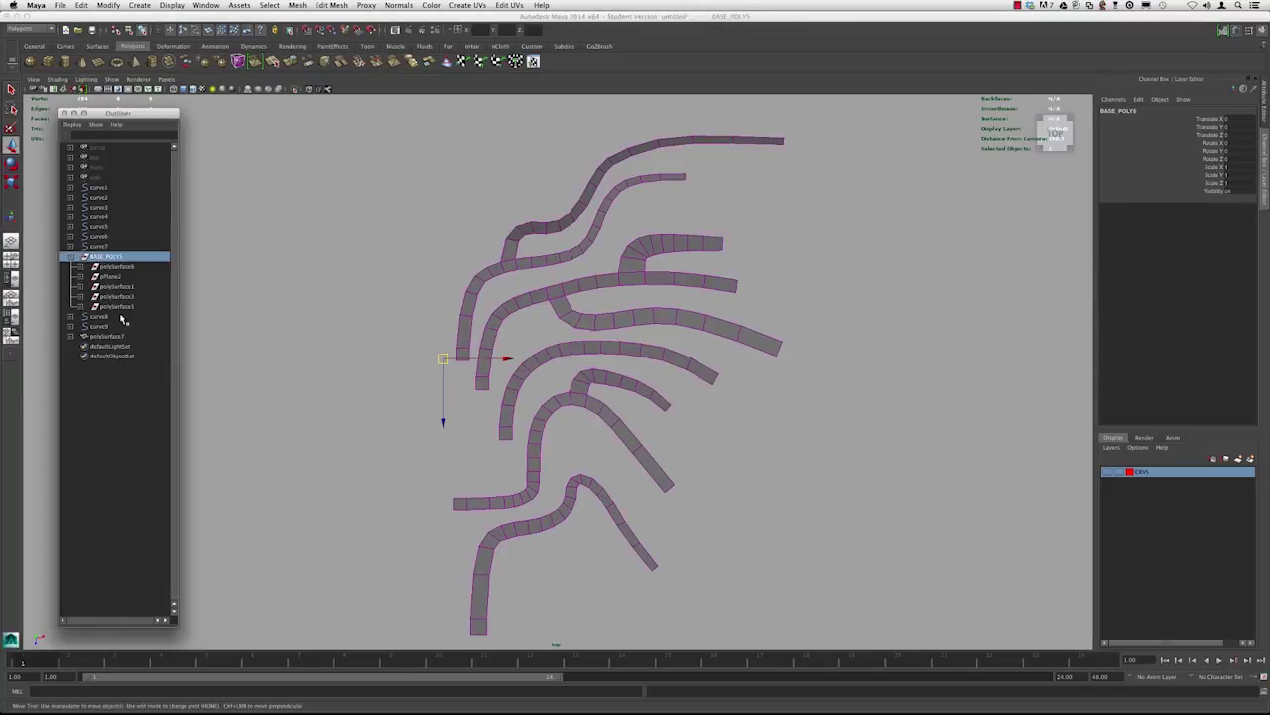
{"action": "middle_click_drag", "start_coordinate": [240, 294], "coordinate": [292, 261], "text": "alt"}
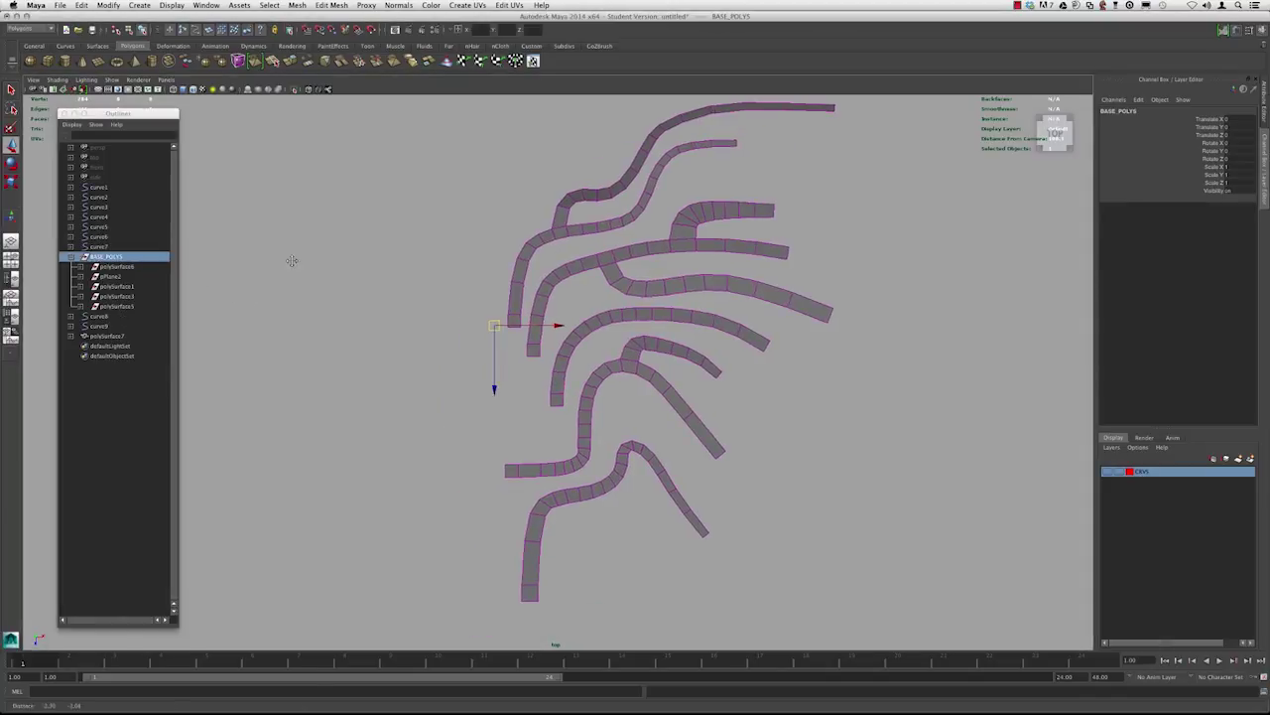
- Delete the construction history of the combined mesh polySurface7 and clear the selection
{"action": "left_click", "coordinate": [117, 339]}
{"action": "scroll", "coordinate": [443, 311], "scroll_direction": "up", "scroll_amount": 1}
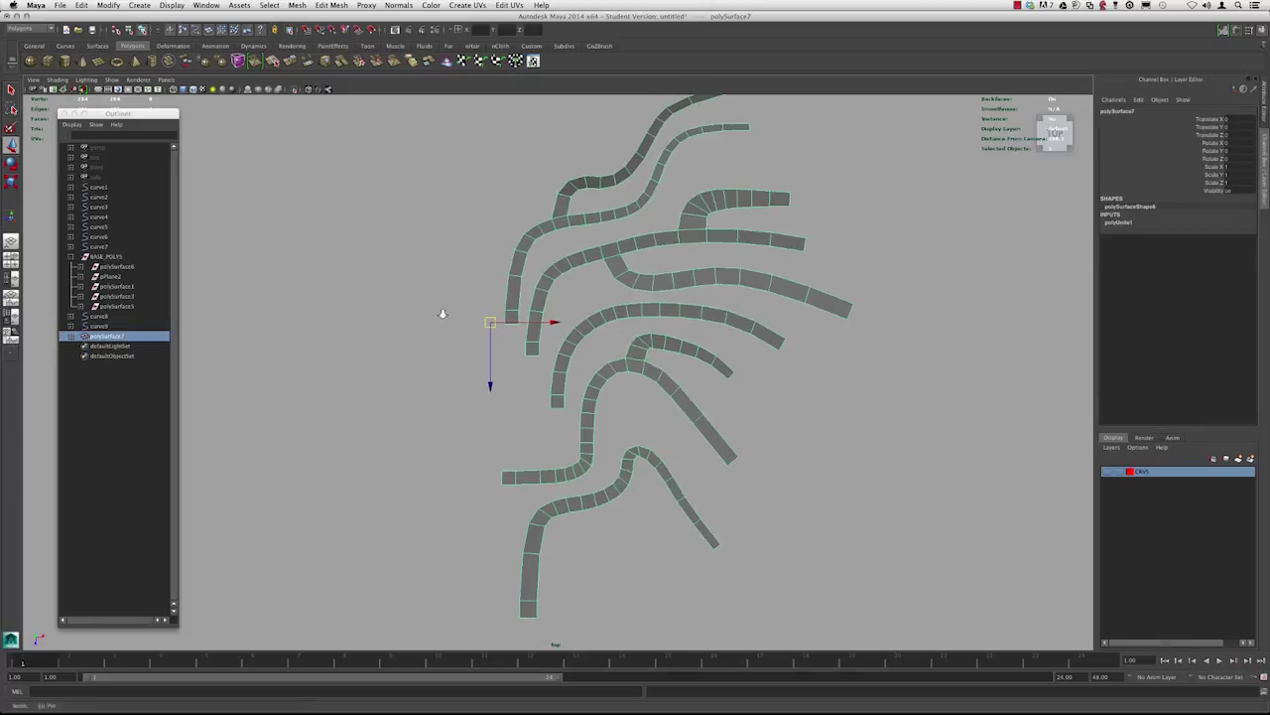
{"action": "left_click", "coordinate": [82, 5]}
{"action": "mouse_move", "coordinate": [115, 123]}
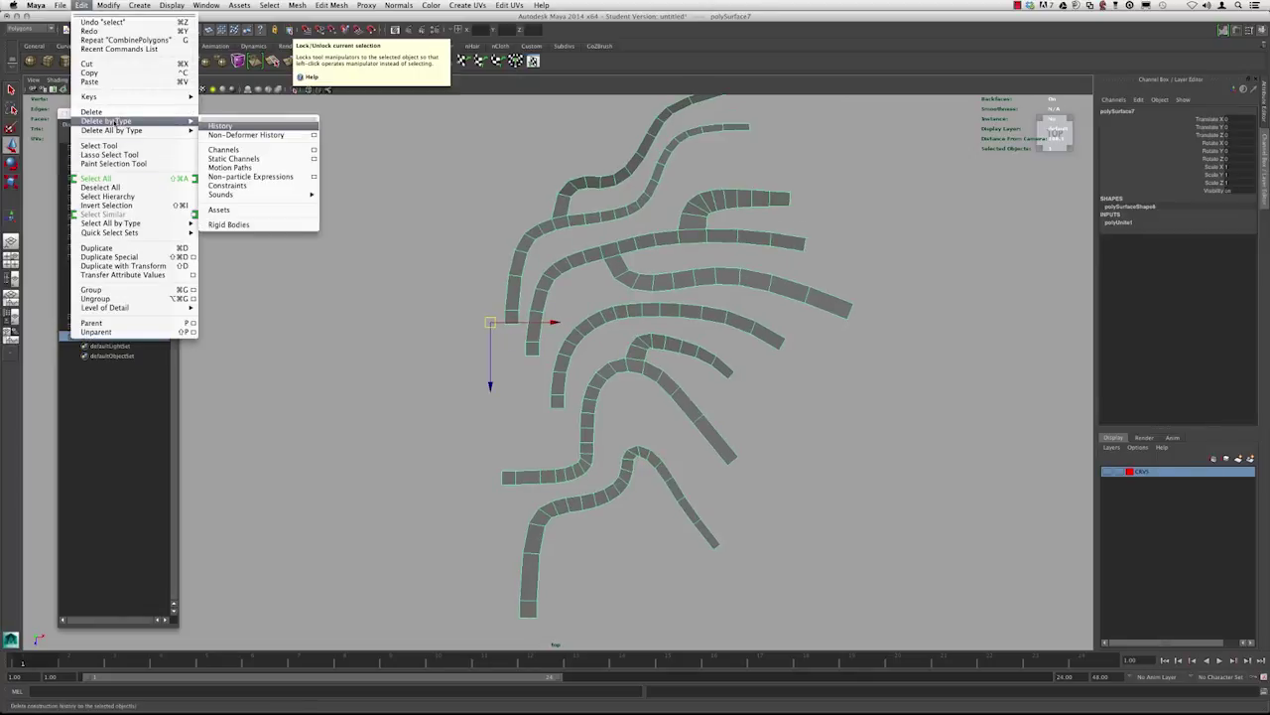
{"action": "left_click", "coordinate": [230, 127]}
{"action": "left_click", "coordinate": [345, 257]}
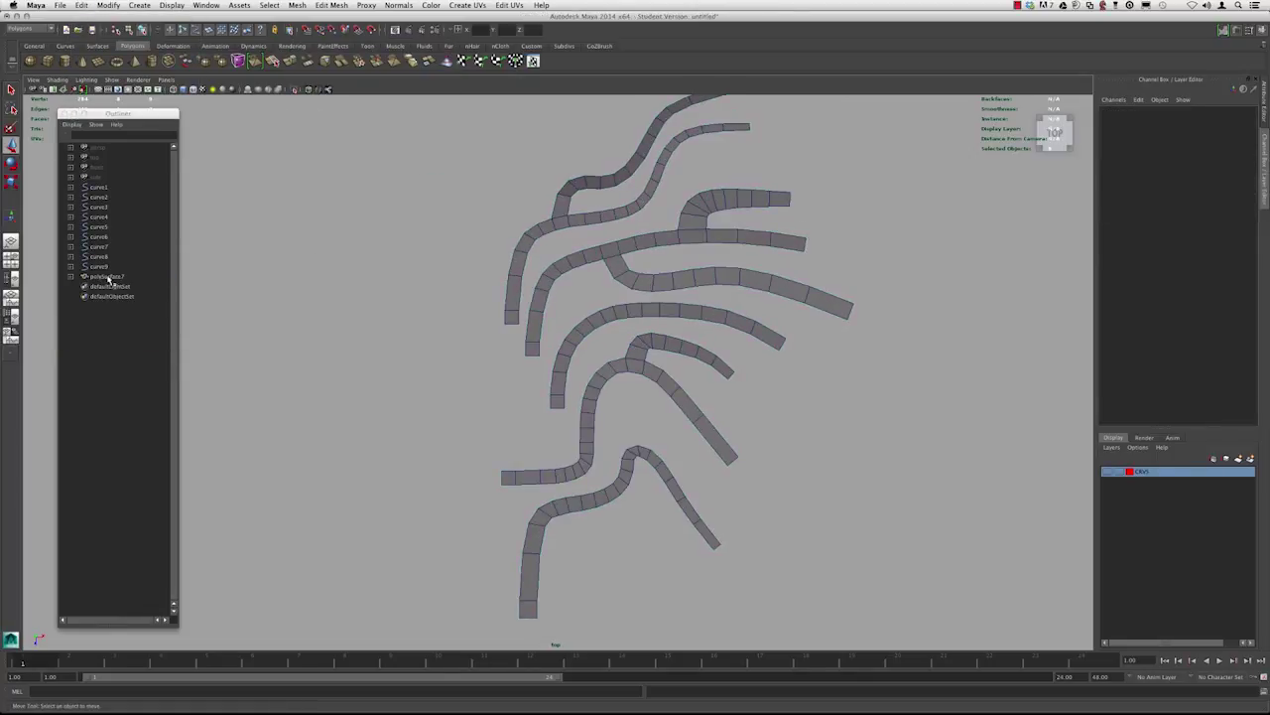
- Undo the history deletion, check the BASE_POLYS group, and return the selection to the combined mesh
{"action": "key", "text": "super+z"}
{"action": "key", "text": "super+z"}
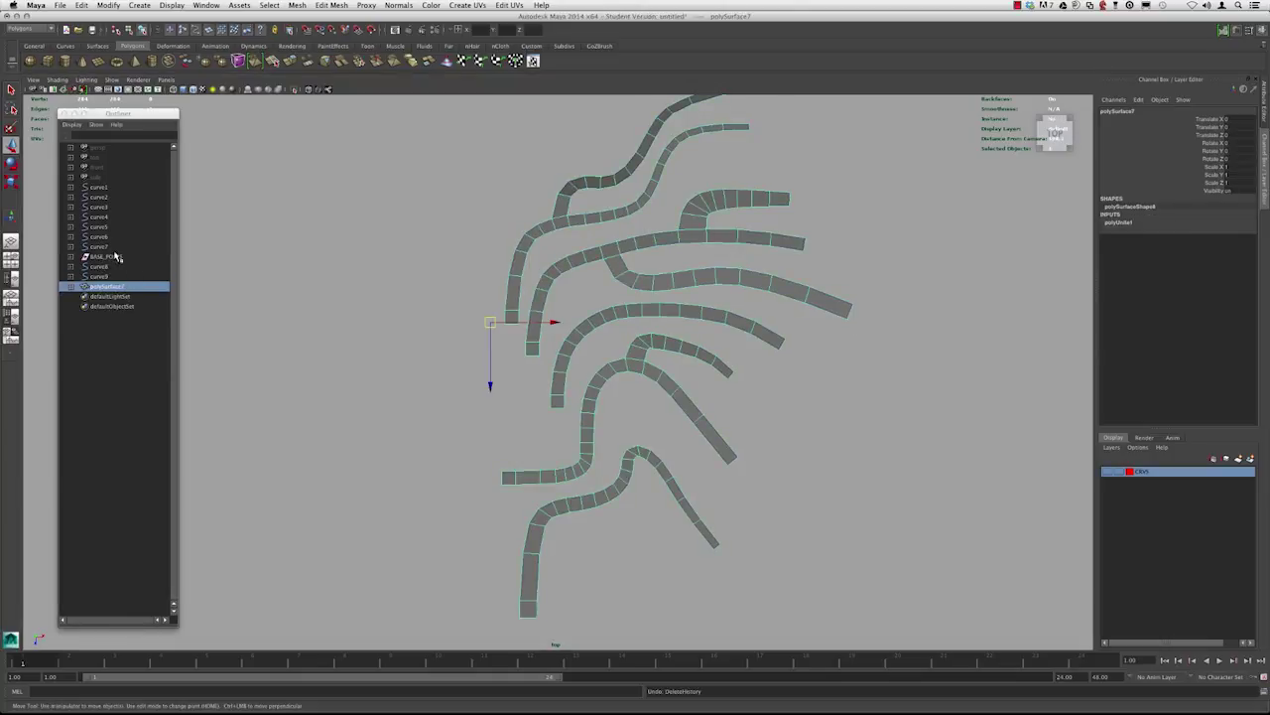
{"action": "left_click", "coordinate": [107, 258]}
{"action": "key", "text": "shift+z"}
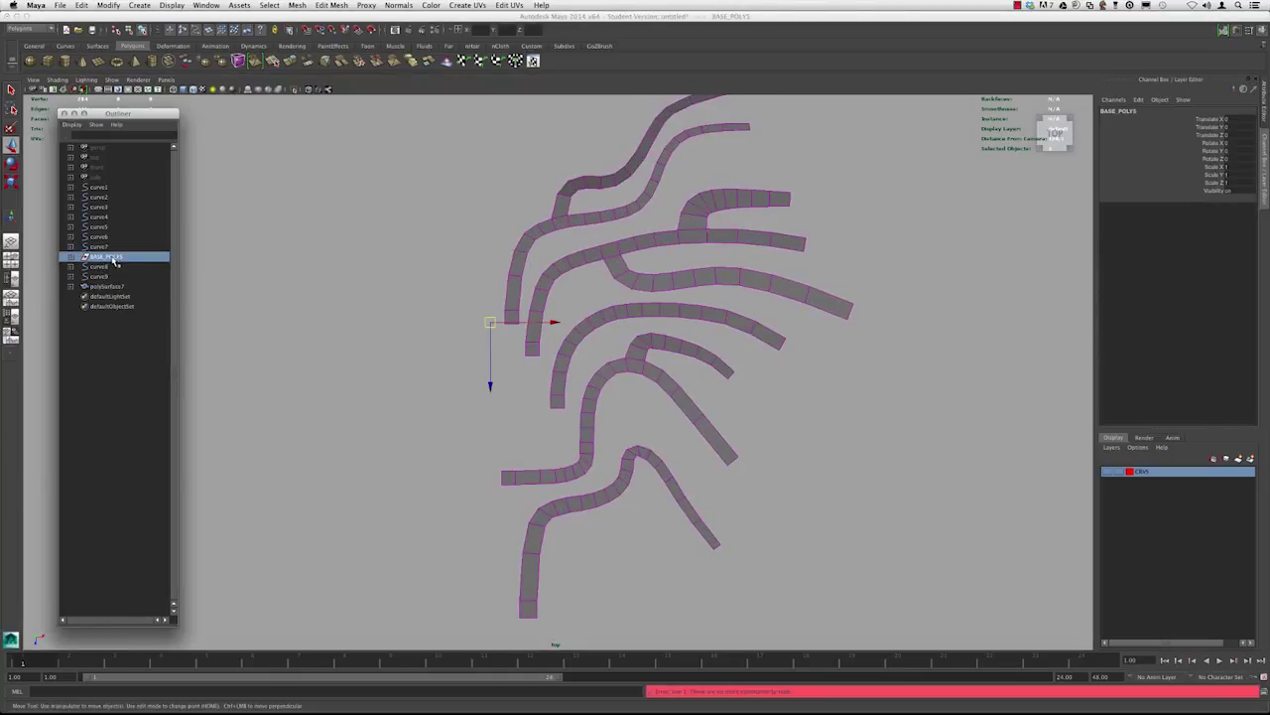
{"action": "key", "text": "super+z"}
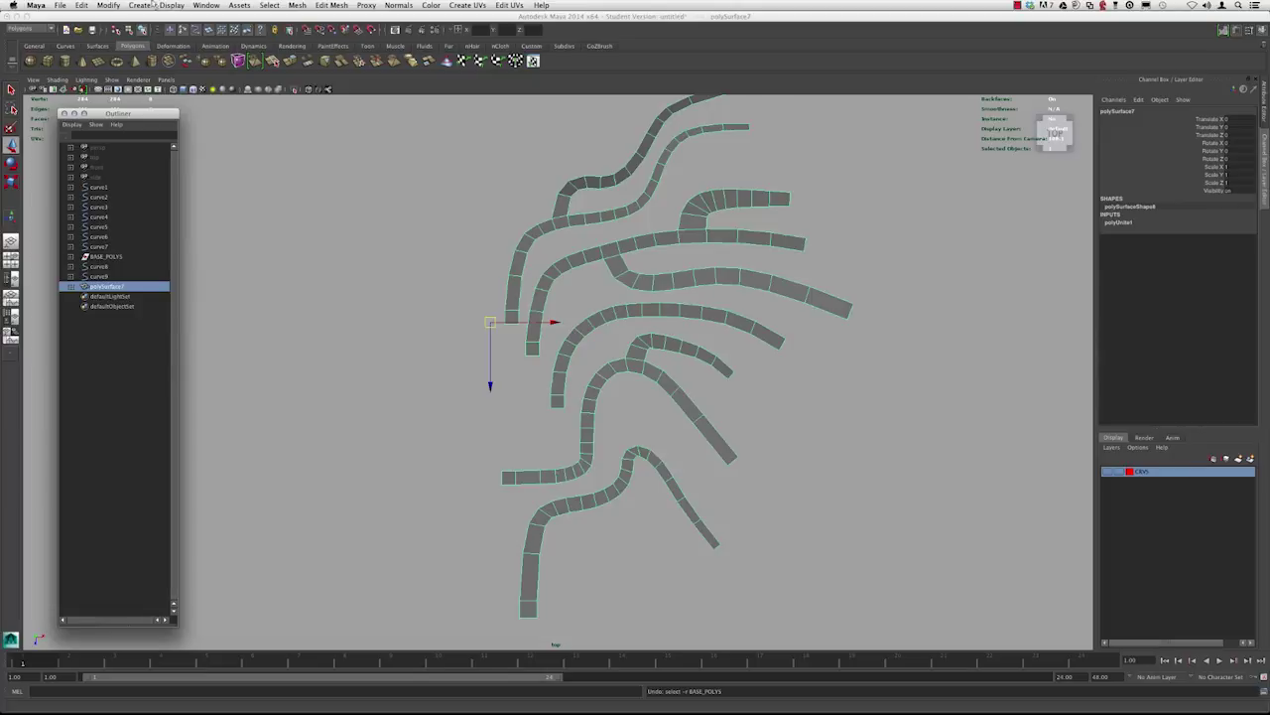
- Delete the construction history of the selected combined mesh polySurface7
{"action": "left_click", "coordinate": [140, 6]}
{"action": "mouse_move", "coordinate": [80, 6]}
{"action": "mouse_move", "coordinate": [129, 122]}
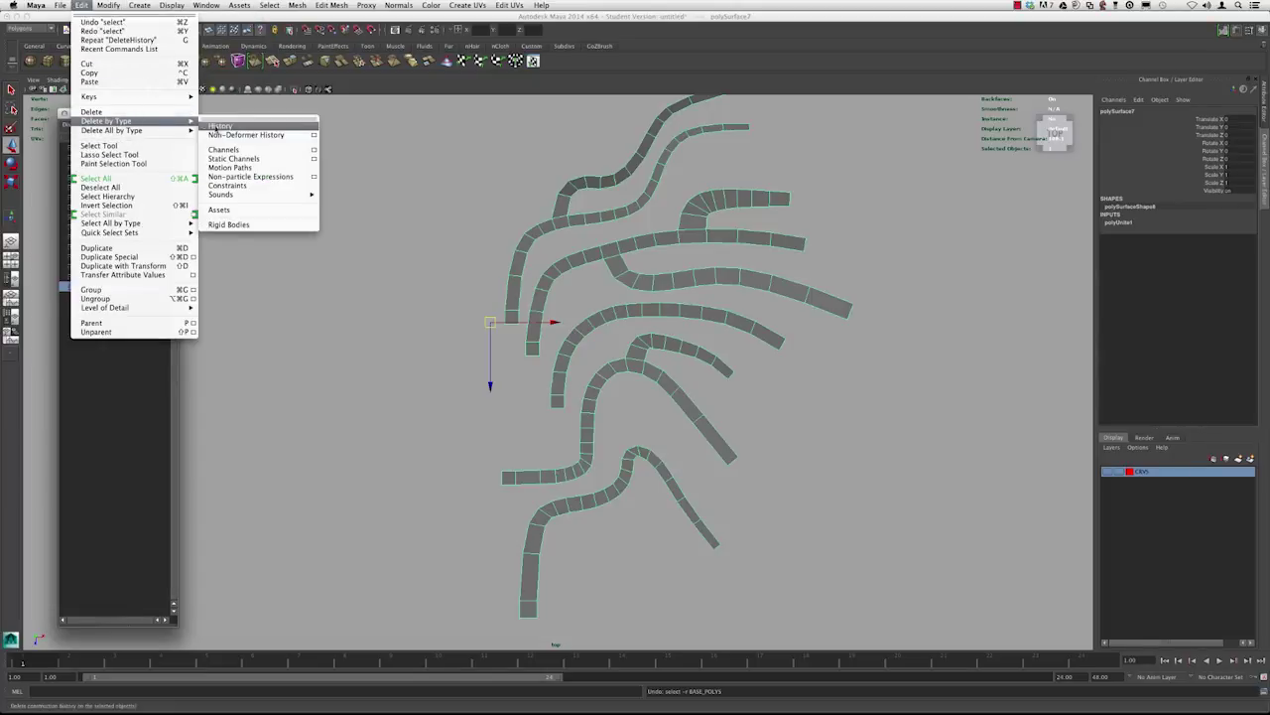
{"action": "left_click", "coordinate": [222, 129]}
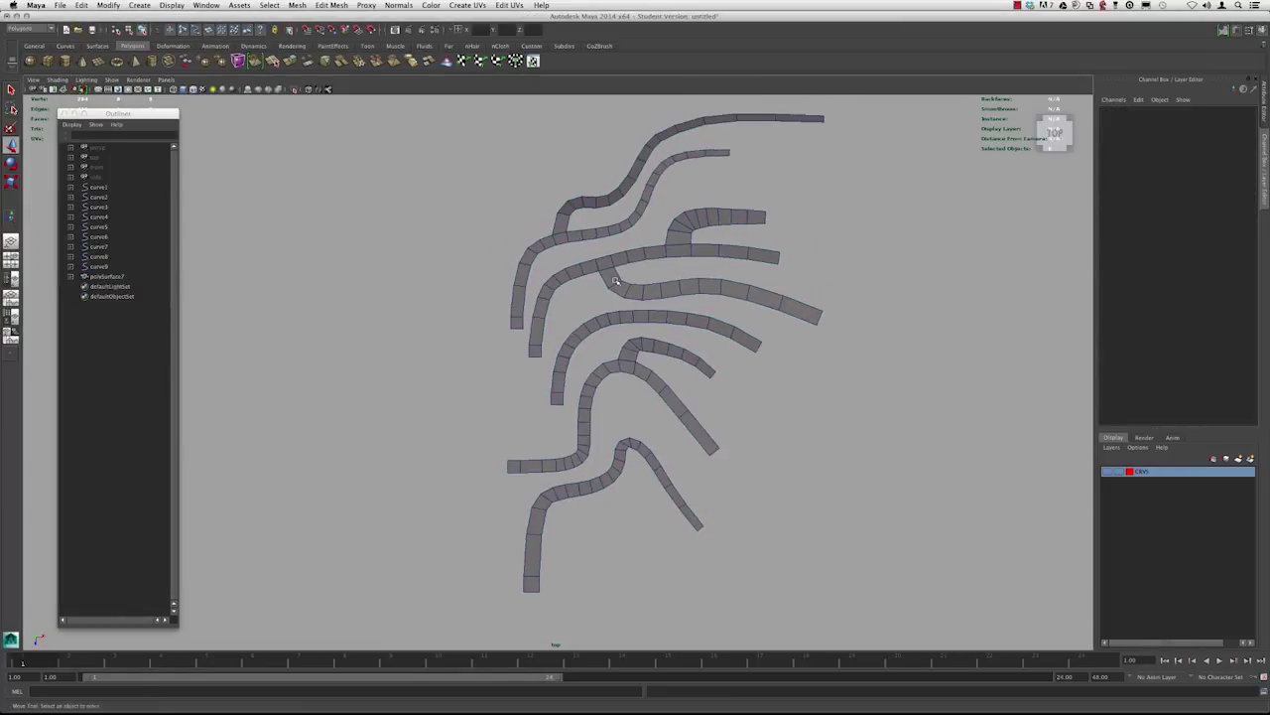
- Examine the combined mesh in the top view, checking the strip segments and branch junctions both up close and as a whole
{"action": "right_click_drag", "start_coordinate": [636, 302], "coordinate": [719, 355], "text": "alt"}
{"action": "middle_click_drag", "start_coordinate": [593, 287], "coordinate": [582, 410], "text": "alt"}
{"action": "right_click_drag", "start_coordinate": [495, 326], "coordinate": [763, 495], "text": "alt"}
{"action": "middle_click_drag", "start_coordinate": [628, 312], "coordinate": [522, 310], "text": "alt"}
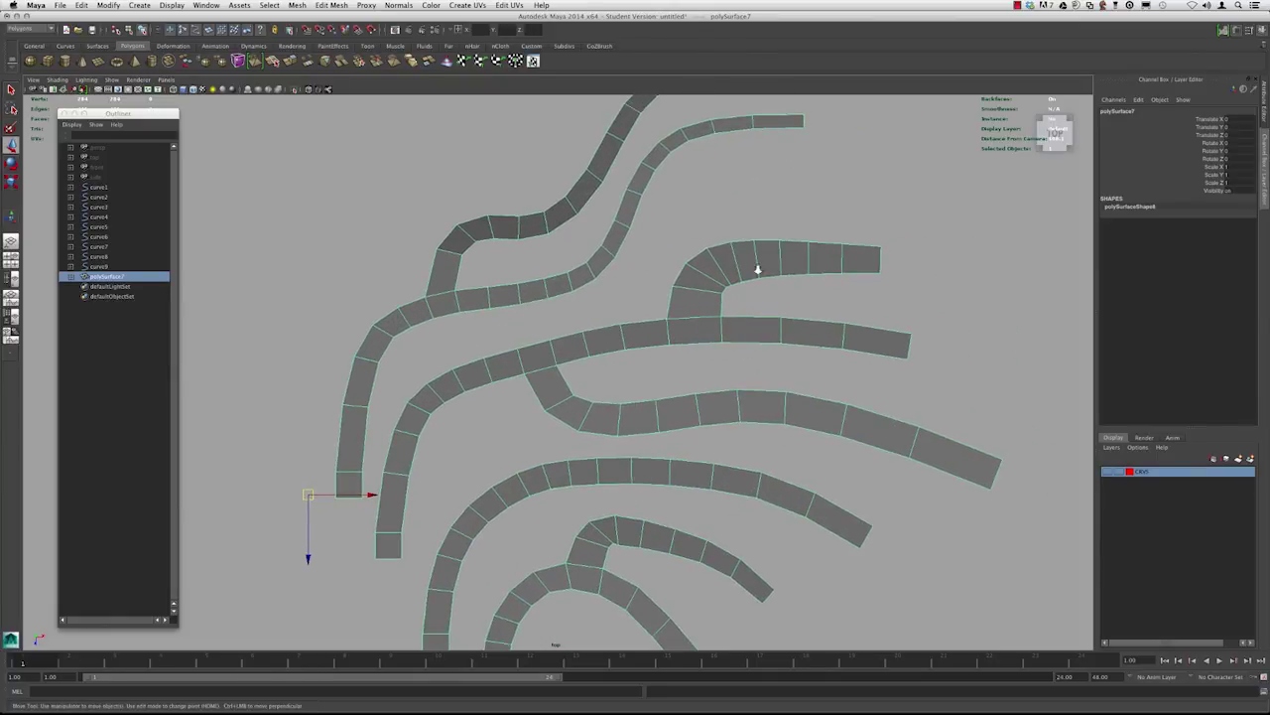
{"action": "right_click_drag", "start_coordinate": [760, 271], "coordinate": [636, 209], "text": "alt"}
{"action": "middle_click_drag", "start_coordinate": [635, 248], "coordinate": [639, 216], "text": "alt"}
{"action": "right_click_drag", "start_coordinate": [593, 260], "coordinate": [623, 276], "text": "alt"}
{"action": "middle_click_drag", "start_coordinate": [624, 277], "coordinate": [572, 304], "text": "alt"}
{"action": "right_click_drag", "start_coordinate": [667, 315], "coordinate": [717, 341], "text": "alt"}
{"action": "scroll", "coordinate": [717, 339], "scroll_direction": "up", "scroll_amount": 1}
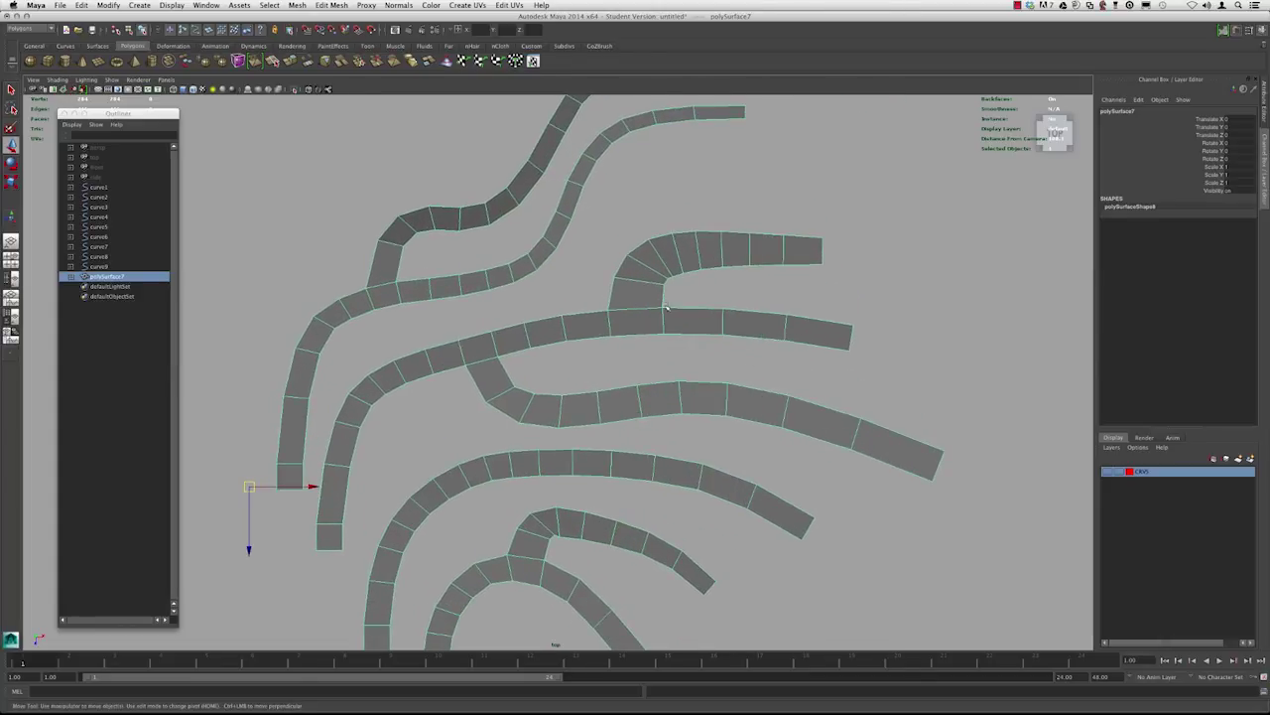
{"action": "right_click_drag", "start_coordinate": [730, 258], "coordinate": [428, 252], "text": "alt"}
{"action": "middle_click_drag", "start_coordinate": [551, 371], "coordinate": [630, 263], "text": "alt"}
{"action": "middle_click_drag", "start_coordinate": [665, 217], "coordinate": [561, 343], "text": "alt"}
{"action": "right_click_drag", "start_coordinate": [561, 344], "coordinate": [621, 349], "text": "alt"}
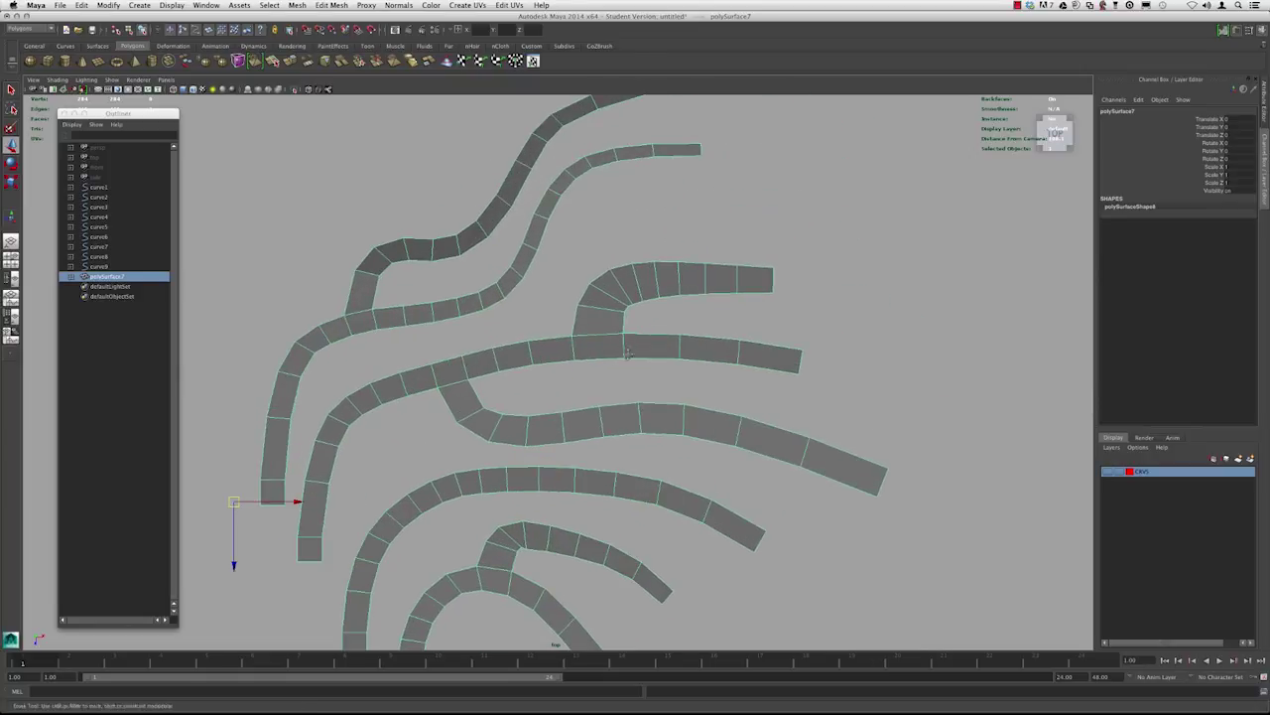
{"action": "middle_click_drag", "start_coordinate": [511, 427], "coordinate": [652, 346], "text": "alt"}
{"action": "right_click_drag", "start_coordinate": [652, 345], "coordinate": [573, 403], "text": "alt"}
{"action": "middle_click_drag", "start_coordinate": [603, 440], "coordinate": [578, 300], "text": "alt"}
{"action": "right_click_drag", "start_coordinate": [650, 286], "coordinate": [465, 366], "text": "alt"}
{"action": "middle_click_drag", "start_coordinate": [464, 365], "coordinate": [494, 484], "text": "alt"}
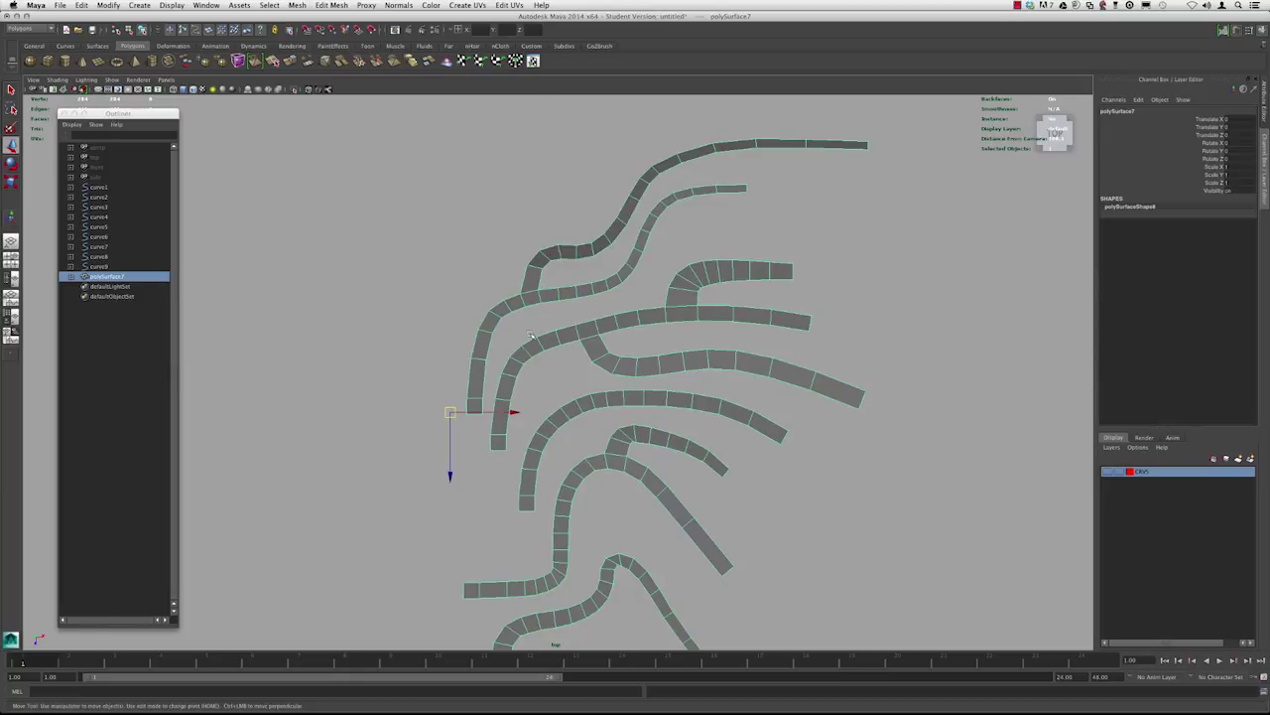
{"action": "middle_click_drag", "start_coordinate": [558, 382], "coordinate": [555, 316], "text": "alt"}
{"action": "middle_click_drag", "start_coordinate": [585, 260], "coordinate": [549, 312], "text": "alt"}
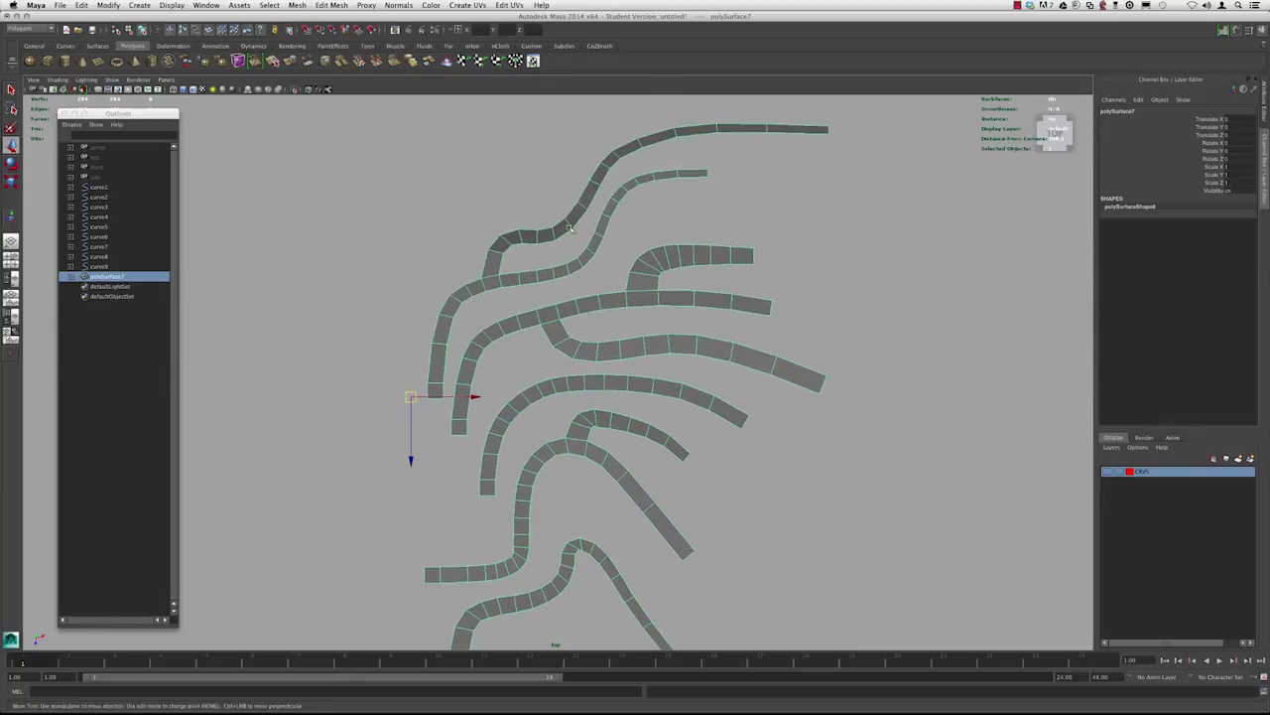
{"action": "middle_click_drag", "start_coordinate": [569, 409], "coordinate": [685, 320], "text": "alt"}
{"action": "scroll", "coordinate": [556, 264], "scroll_direction": "down", "scroll_amount": 2}
{"action": "middle_click_drag", "start_coordinate": [627, 254], "coordinate": [534, 326], "text": "alt"}
{"action": "scroll", "coordinate": [584, 302], "scroll_direction": "up", "scroll_amount": 1}
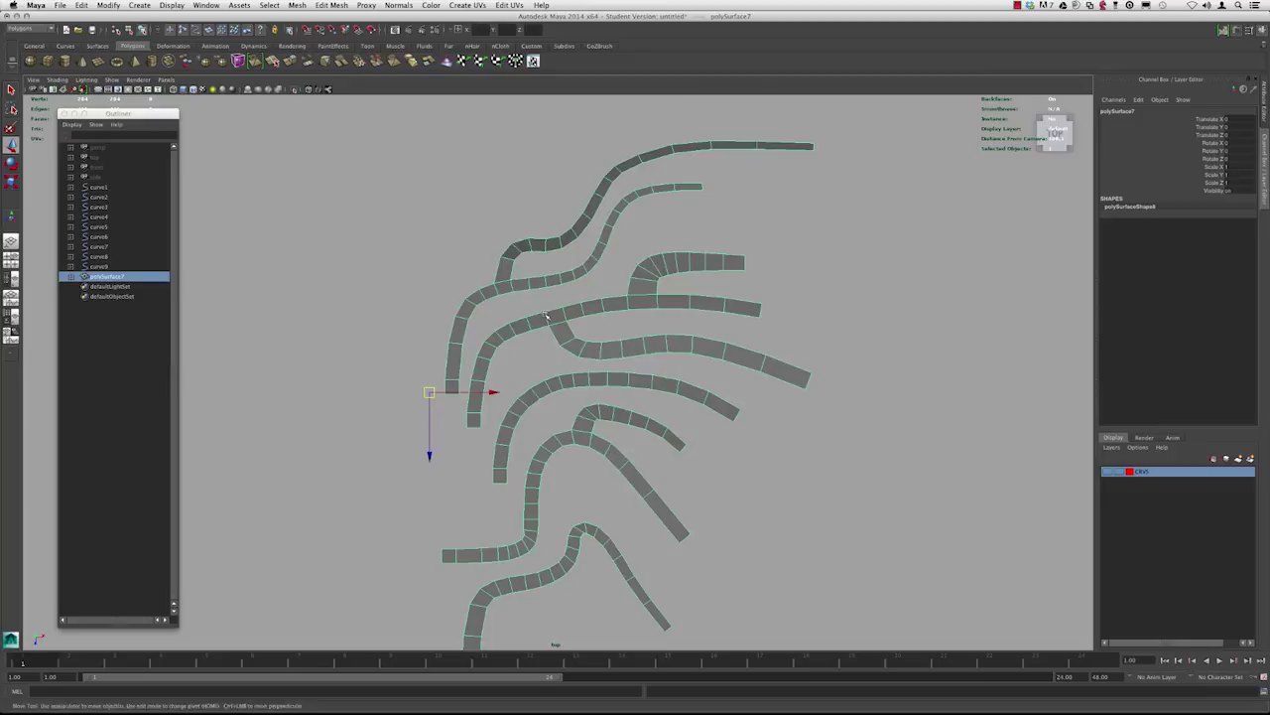
{"action": "right_click_drag", "start_coordinate": [534, 326], "coordinate": [582, 334], "text": "alt"}
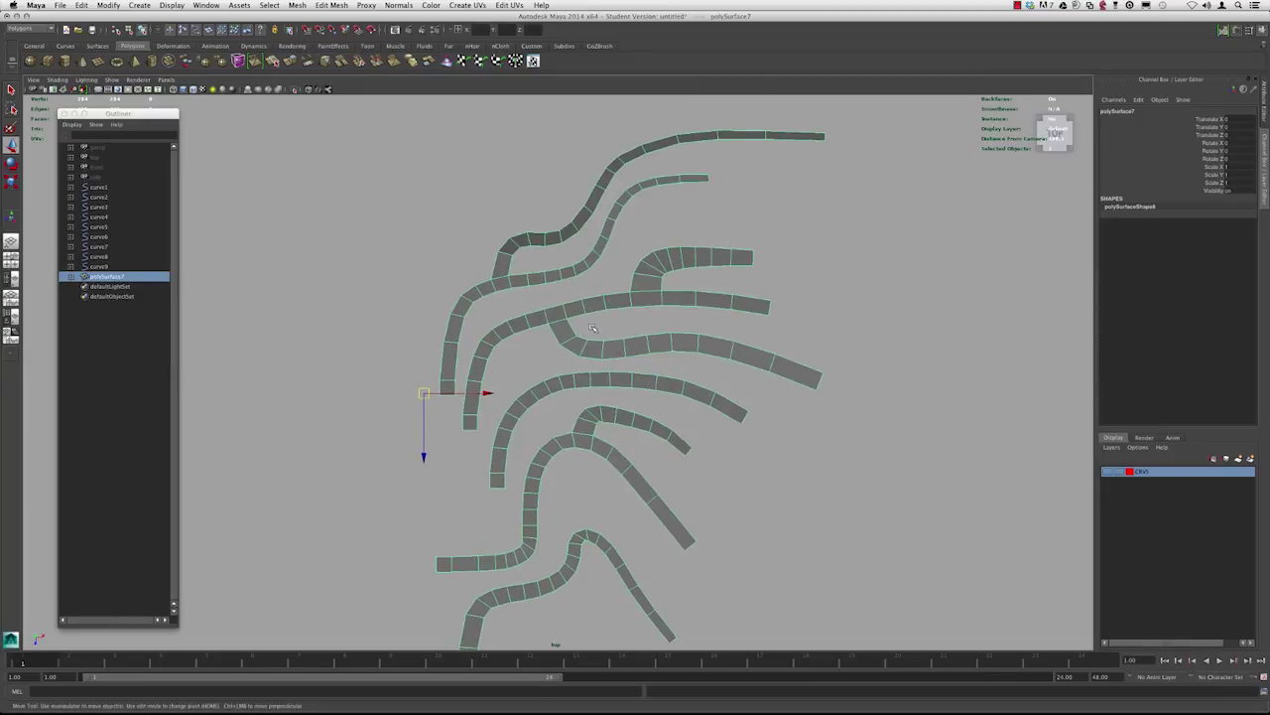